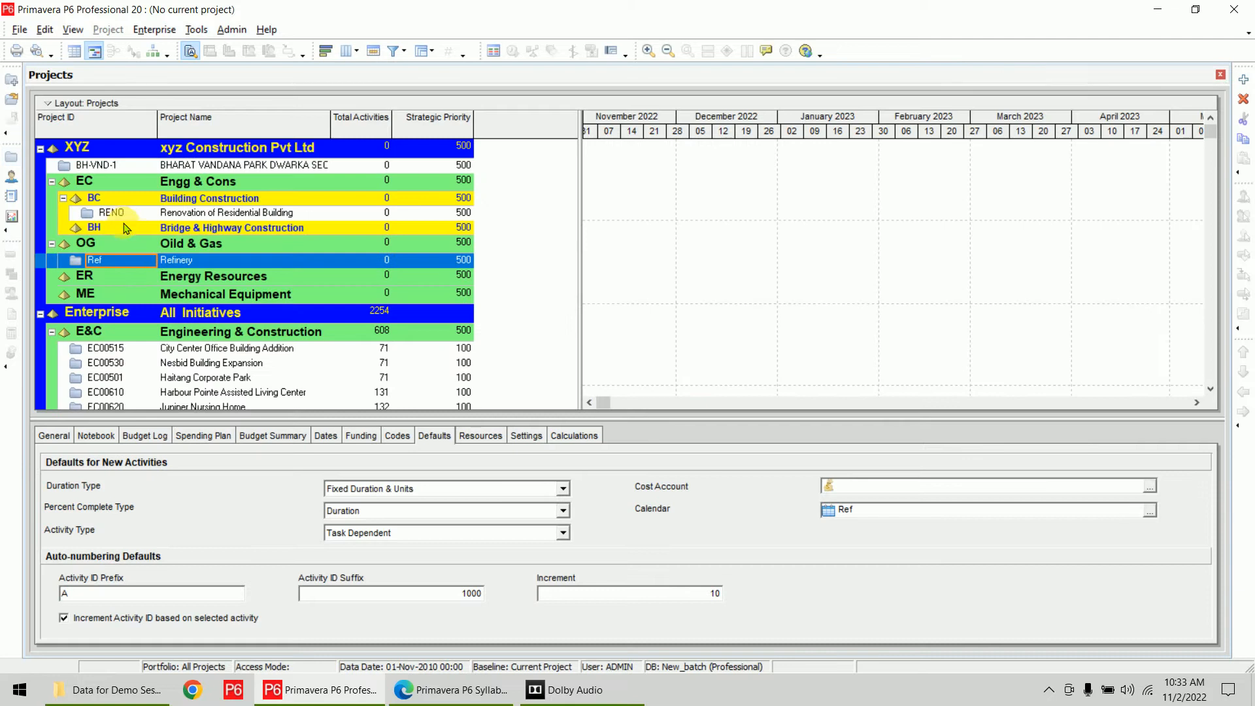
- Open the RENO project, Renovation of Residential Building, from the project list
left_click(130, 214)
right_click(126, 216)
left_click(180, 223)
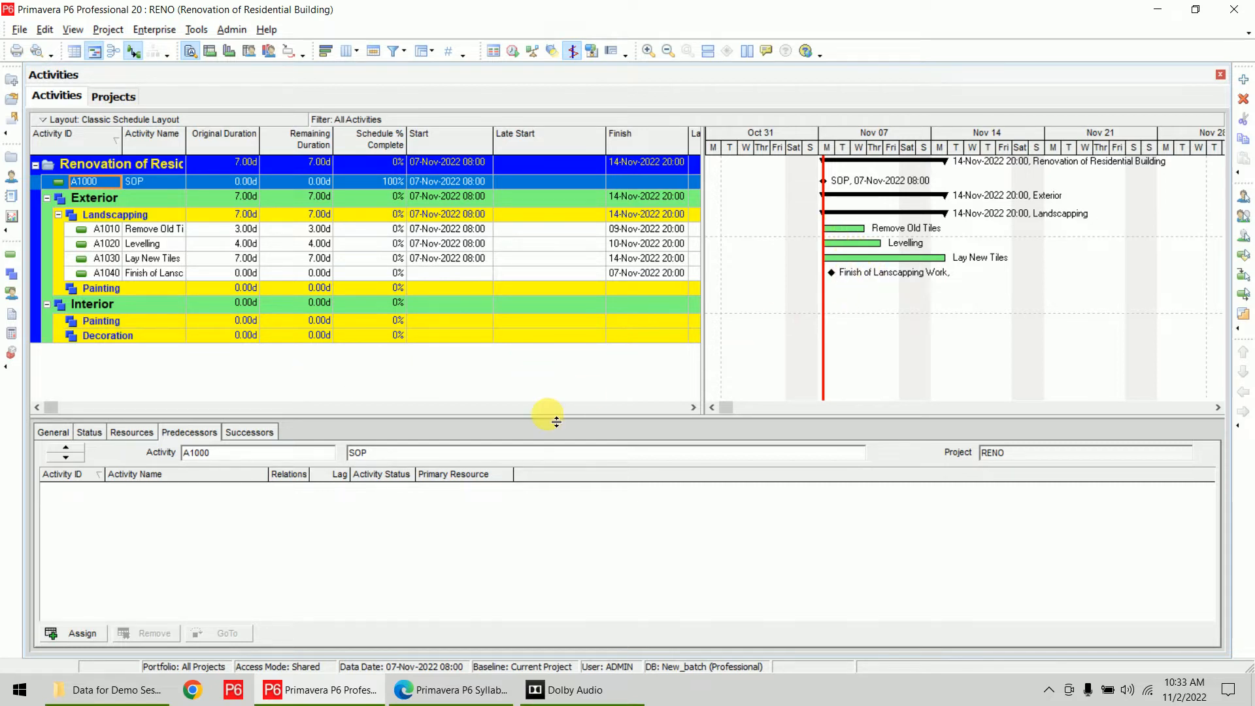
- Switch to File Explorer and open the Primavera Workbook PDF from the Downloads folder
left_click(334, 689)
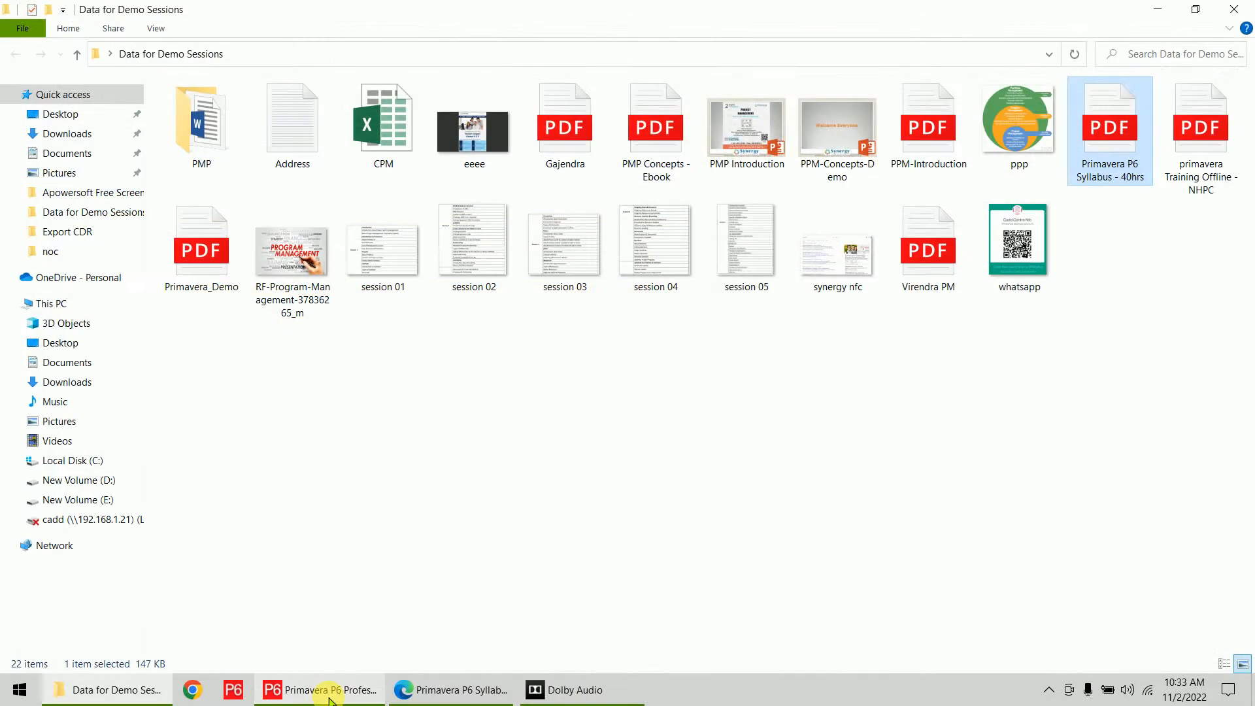
left_click(575, 455)
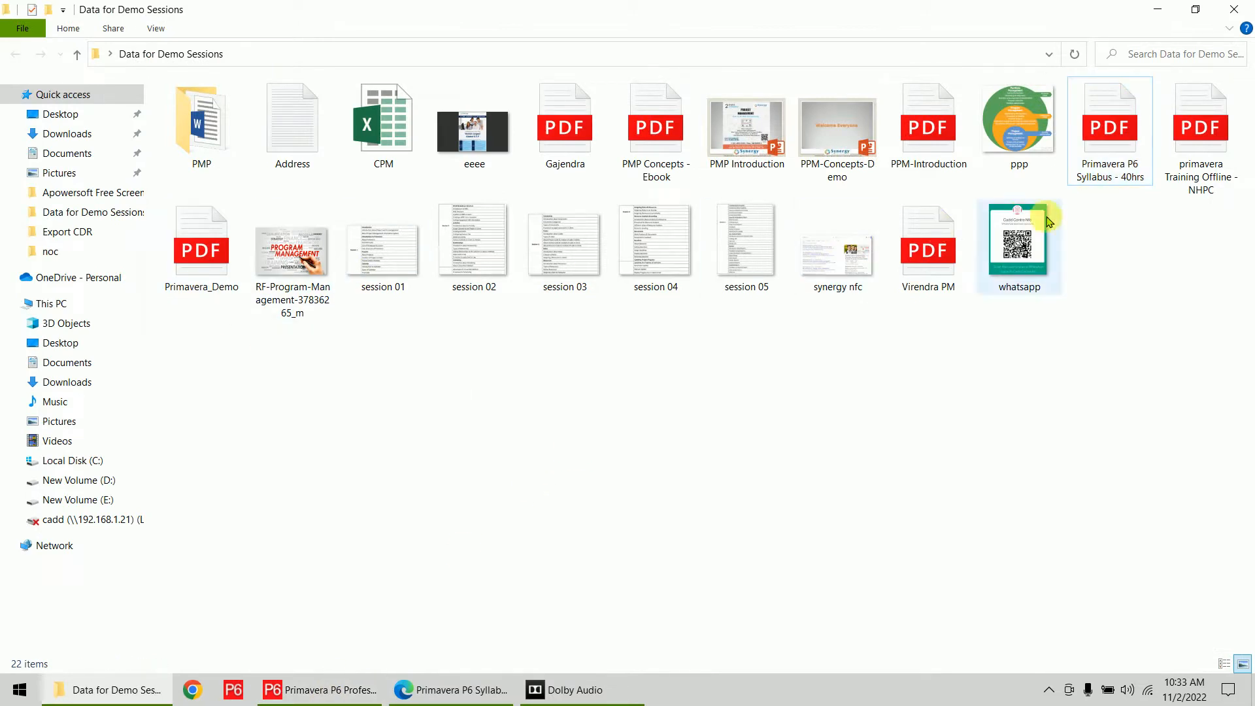
left_click(1231, 10)
double_click(30, 113)
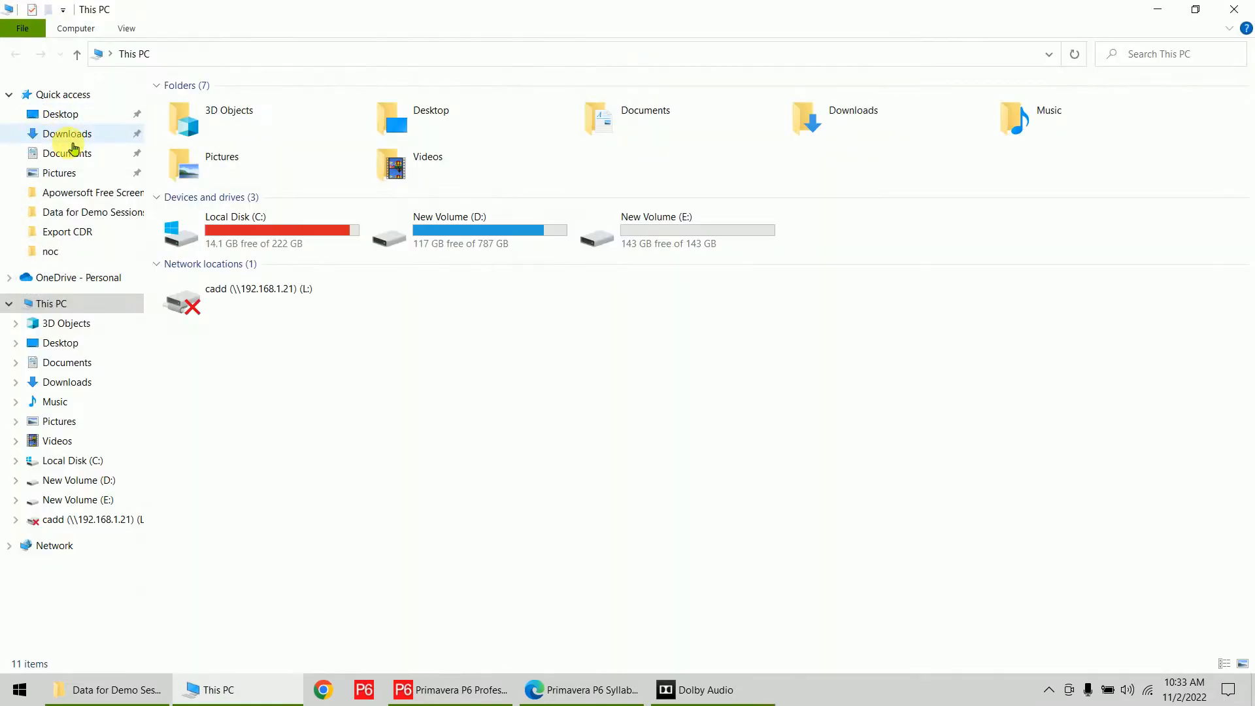
left_click(40, 131)
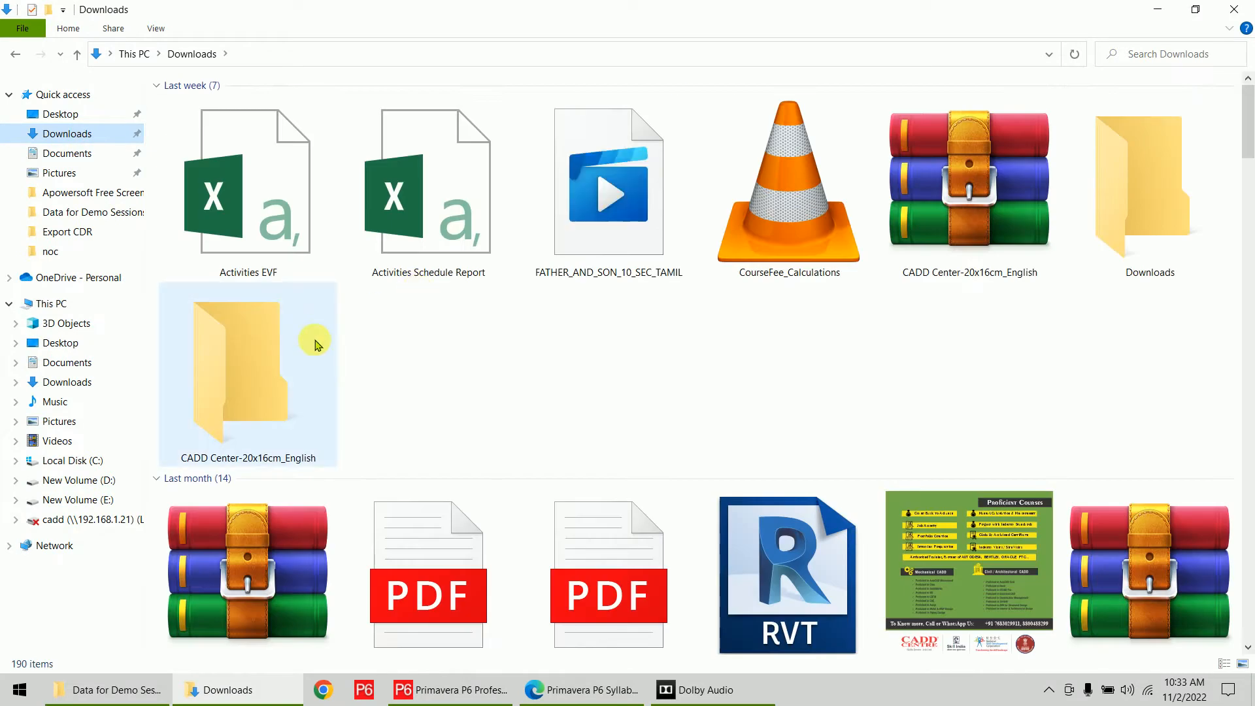
scroll(628, 358, "down", 5)
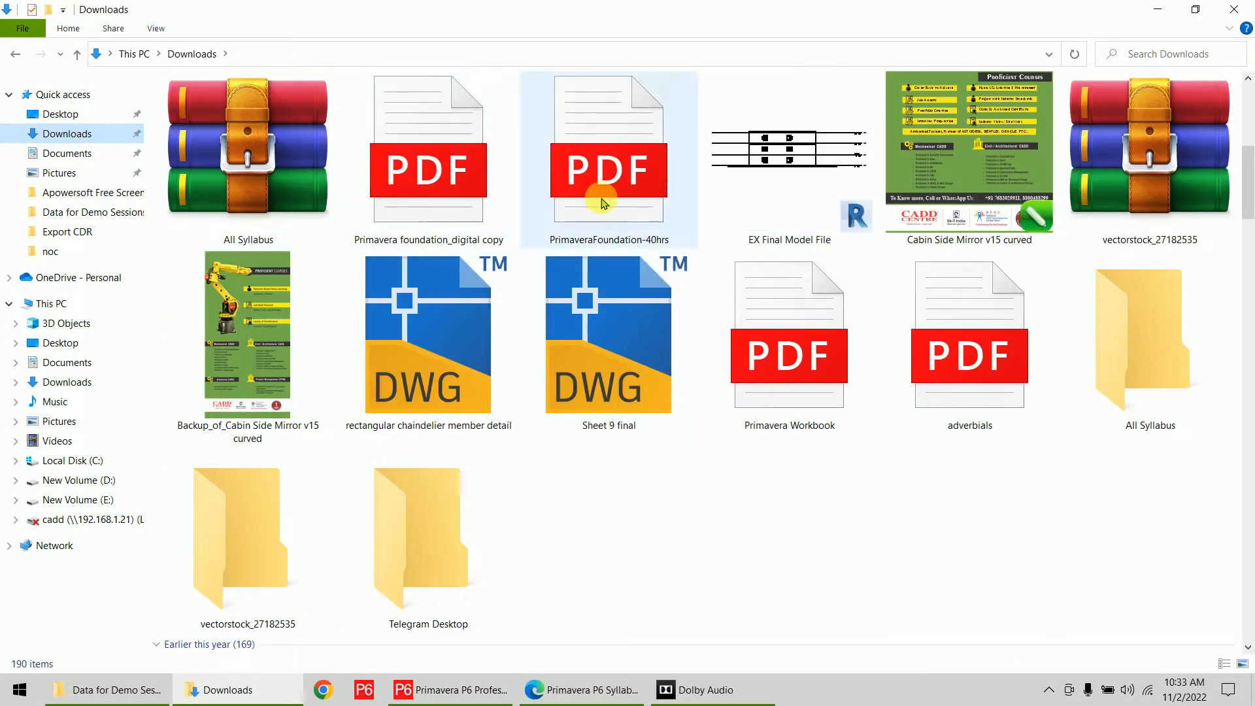
double_click(797, 391)
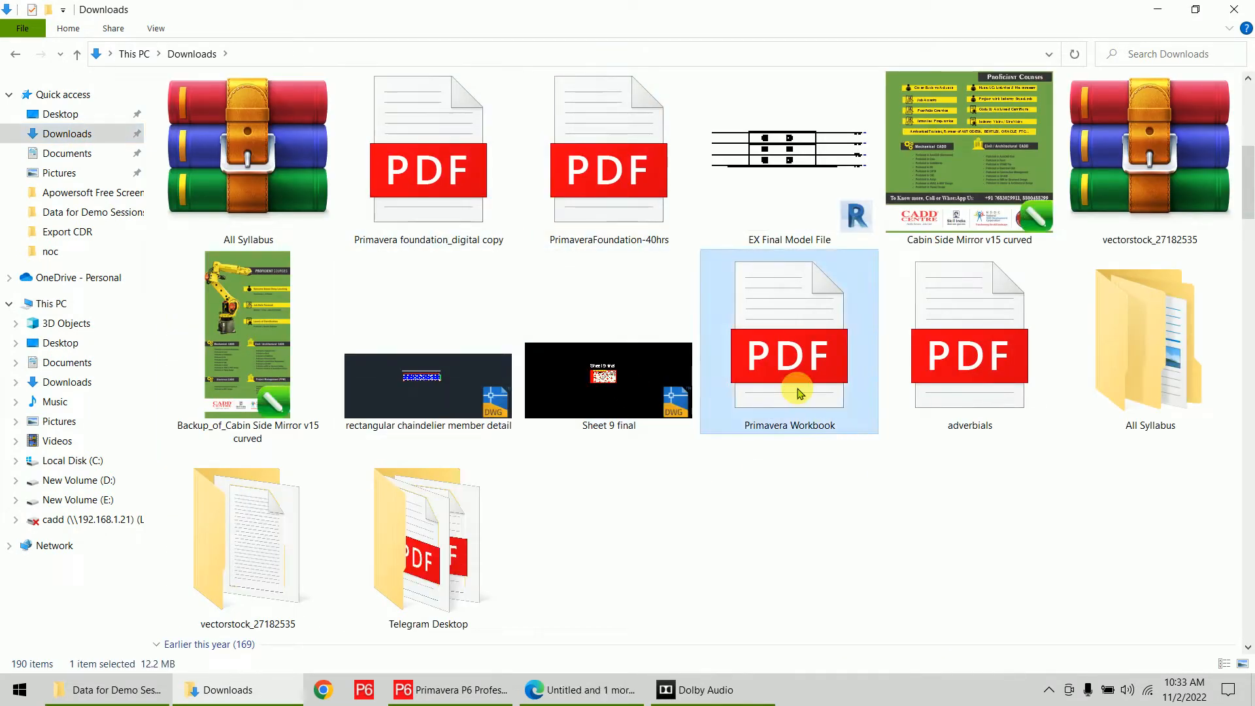
- Mark the 'Design' project name and its WBS table with the pen, and underline the Finish to Start relationship task in item c
scroll(797, 390, "down", 20)
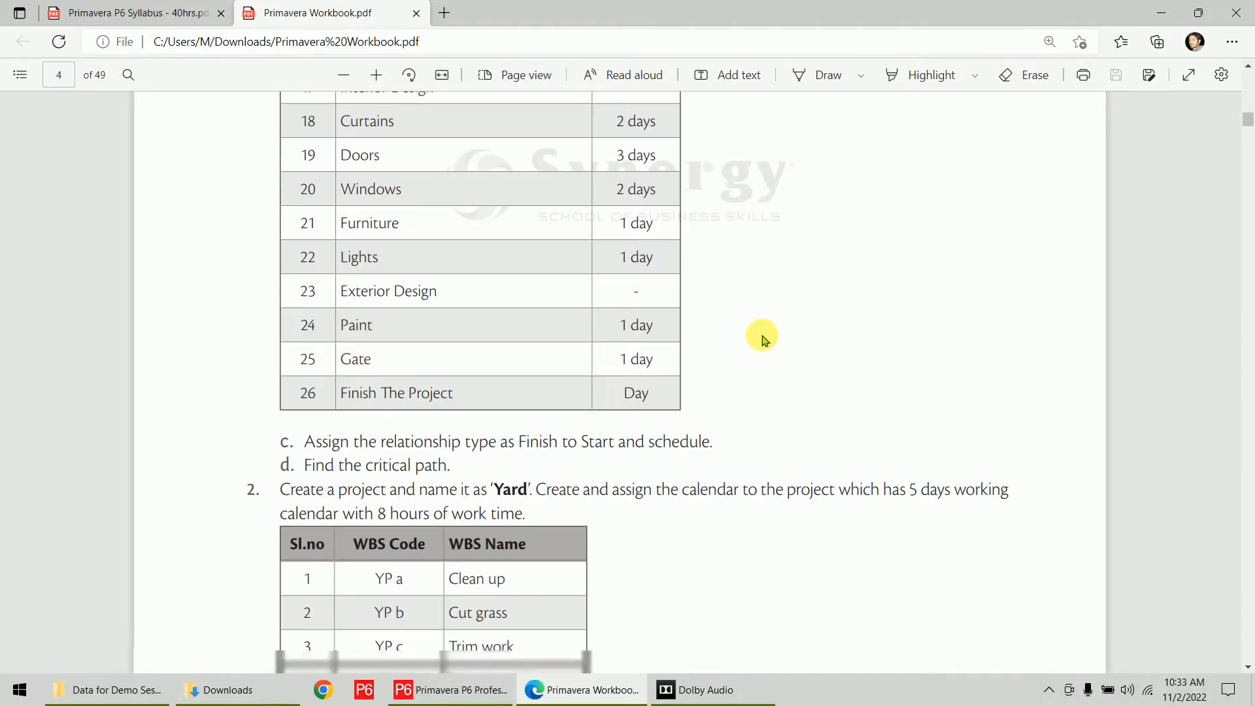
scroll(764, 340, "up", 15)
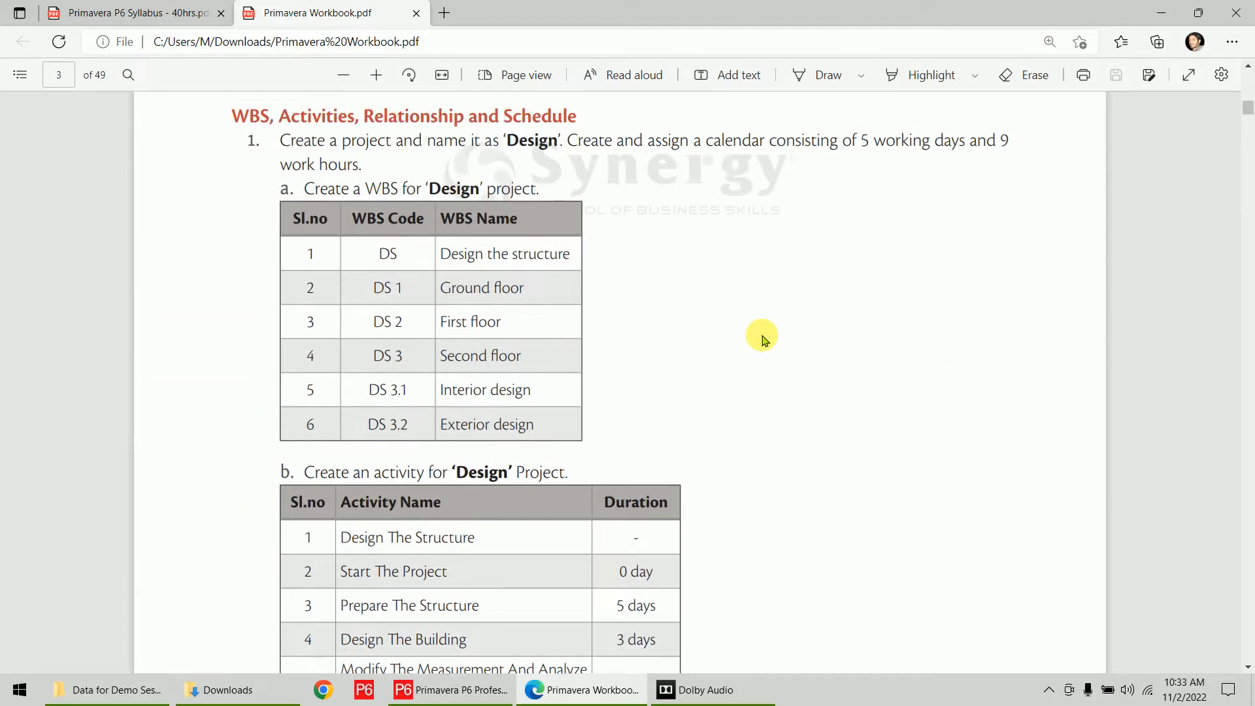
left_click(817, 75)
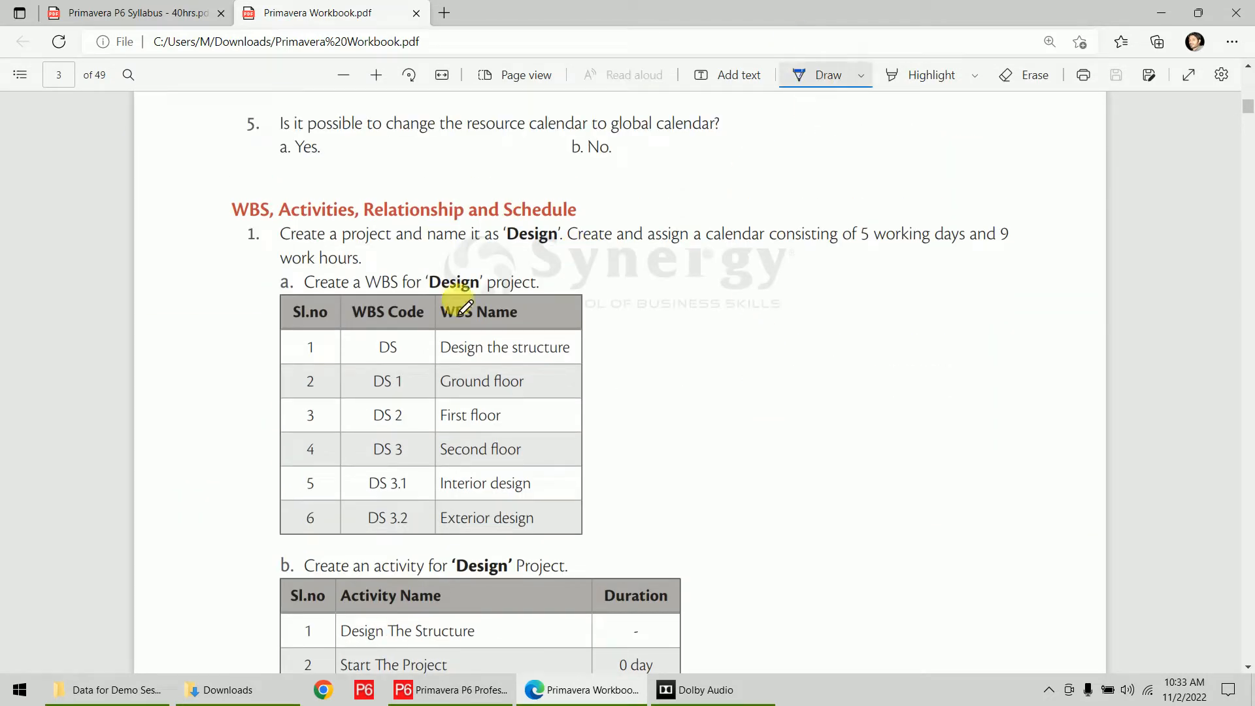
left_click_drag(497, 243, 580, 246)
left_click_drag(596, 329, 597, 521)
scroll(755, 334, "down", 15)
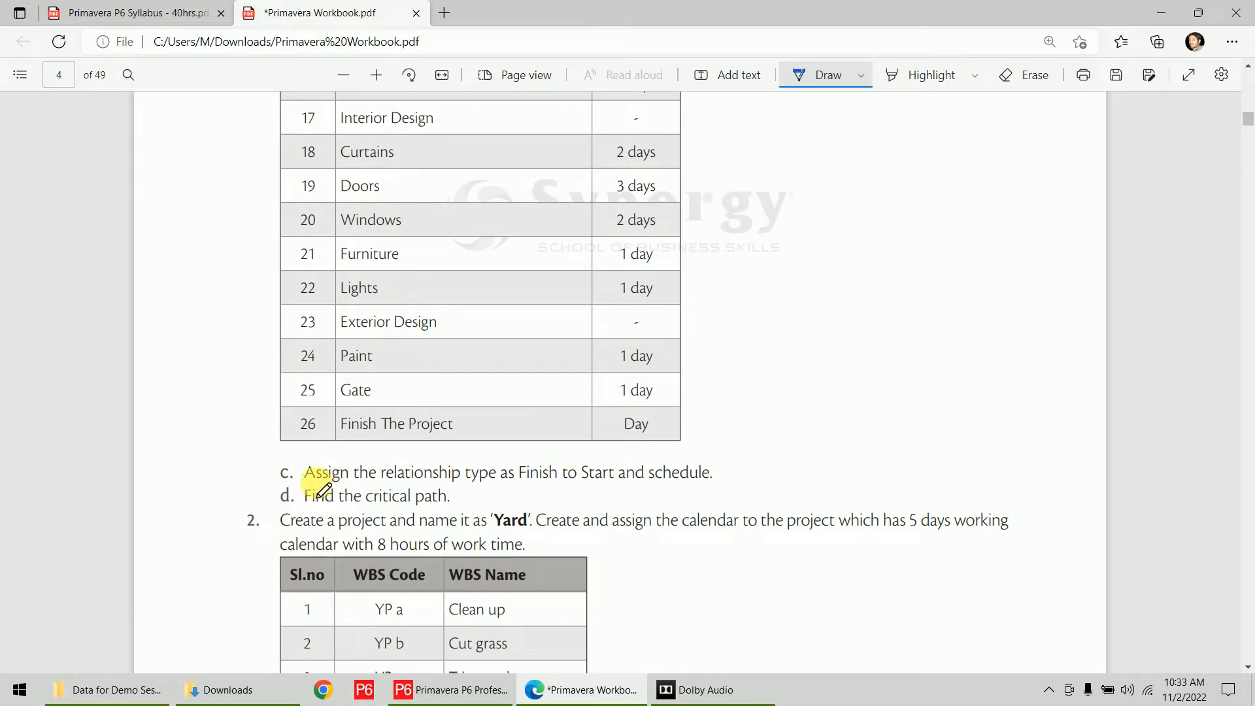
left_click_drag(307, 482, 718, 486)
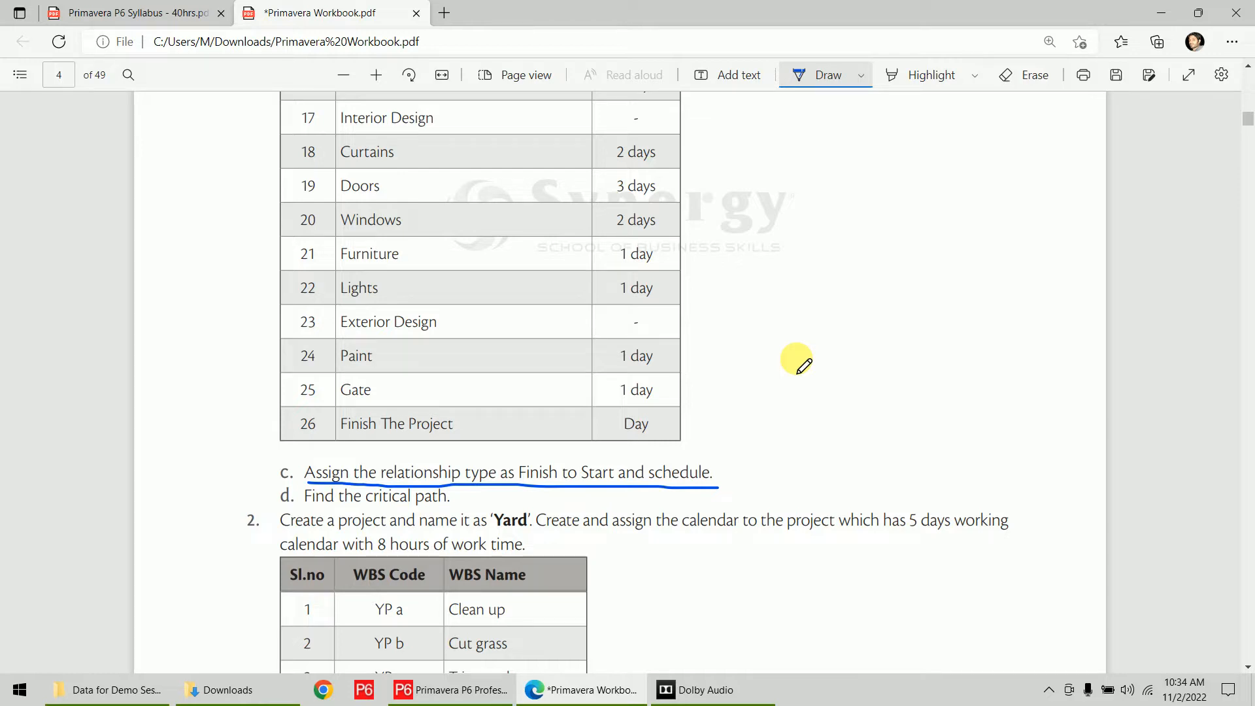
- Switch back to Primavera P6, widen the Activity Name column and select activities A1010 to A1040 under Landscaping
left_click(458, 689)
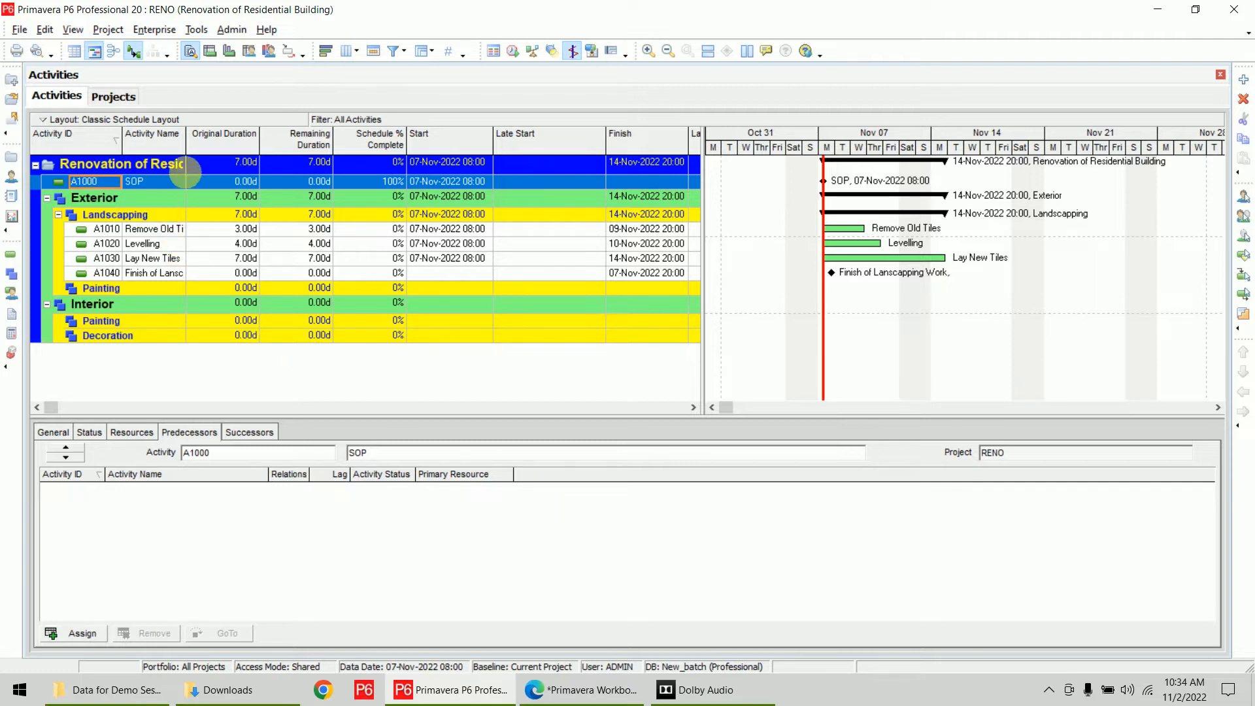
left_click_drag(187, 150, 260, 149)
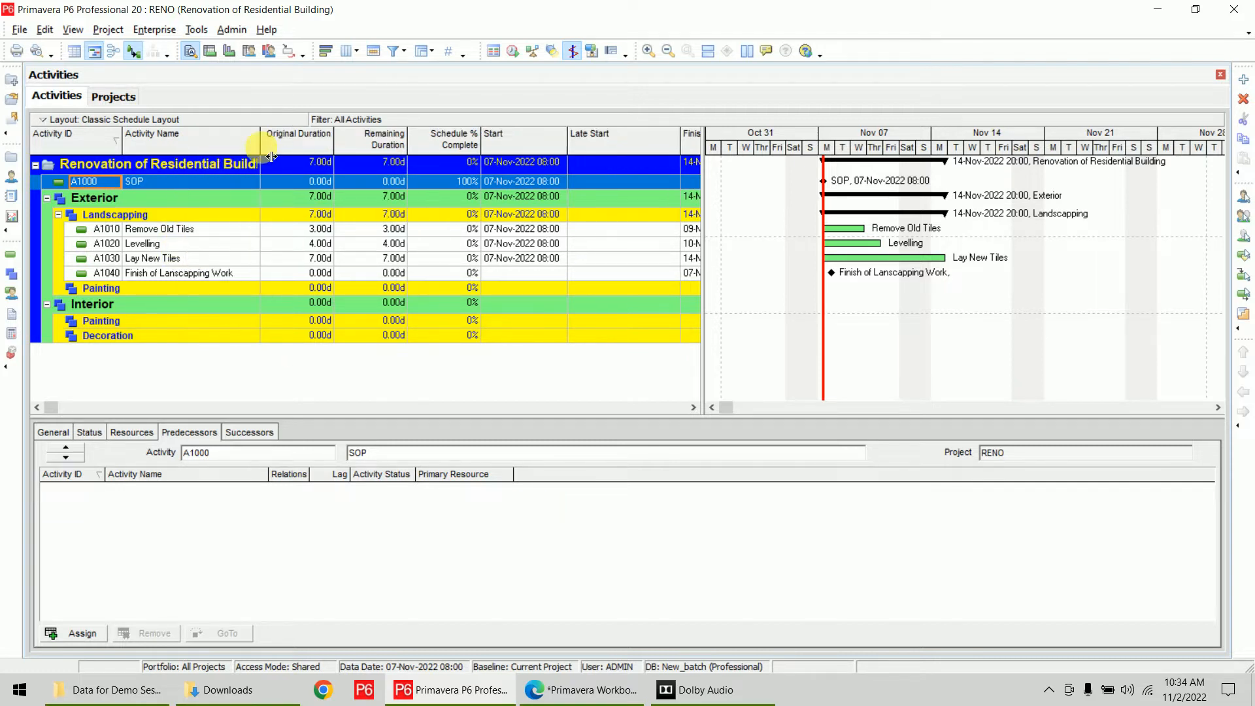
left_click(219, 234)
left_click(219, 278, "shift")
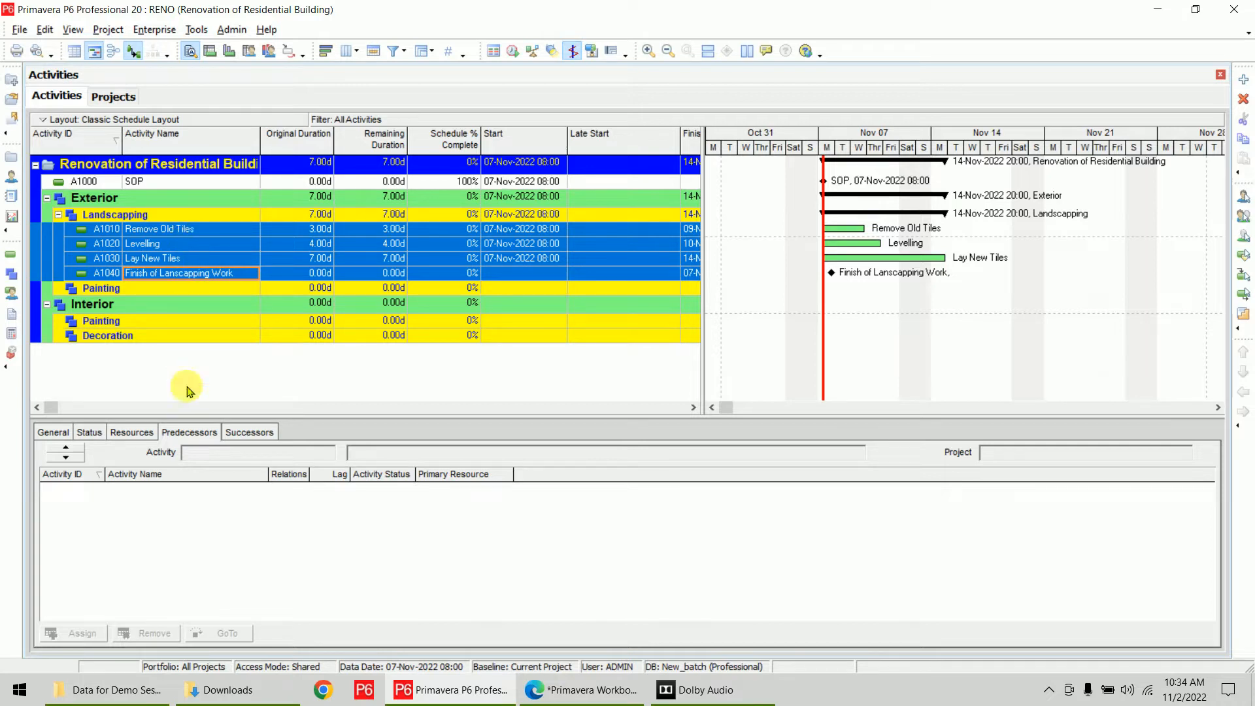
- Add one new activity under the Exterior Painting WBS and two under the Interior Painting WBS
left_click(164, 273)
left_click(163, 286)
right_click(165, 283)
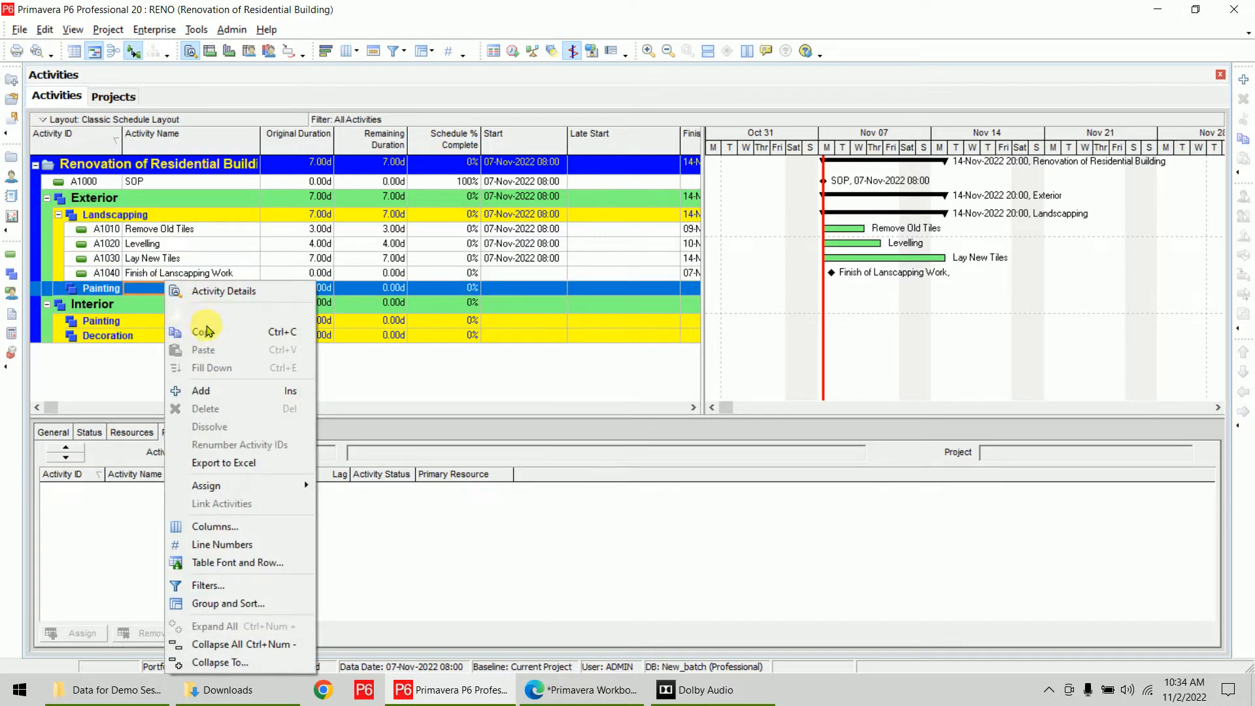
left_click(201, 390)
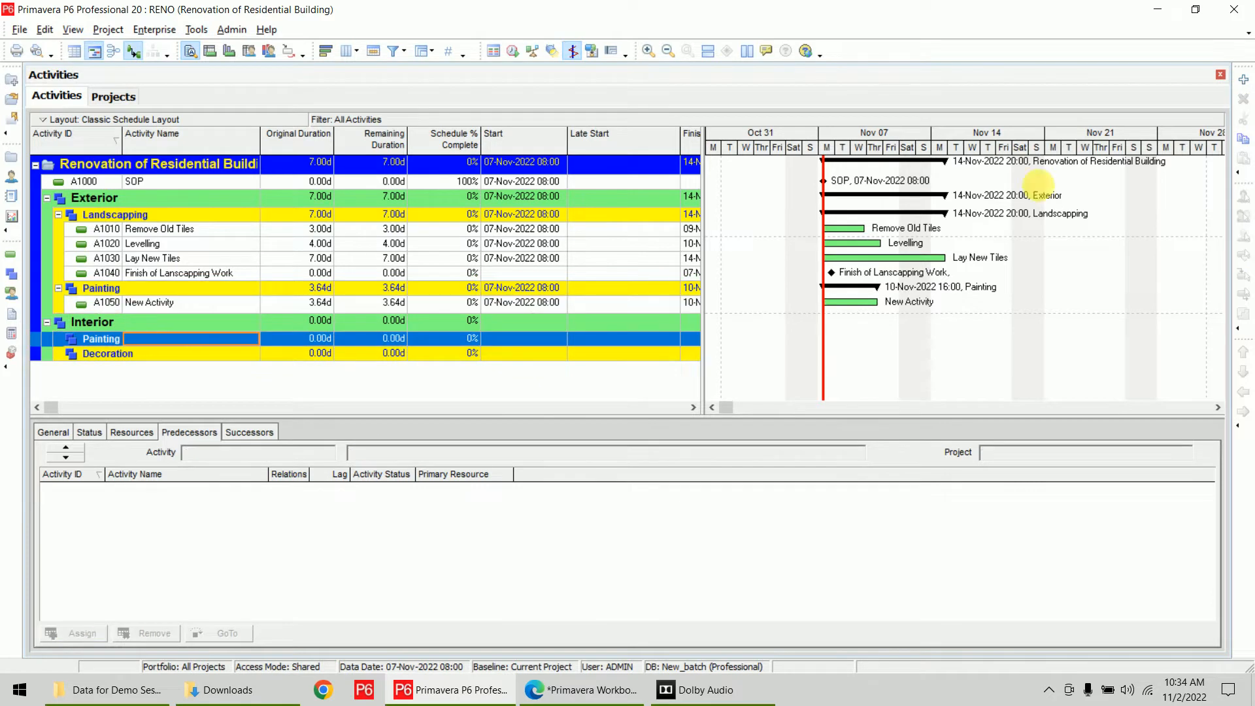
left_click(1243, 79)
left_click(1244, 79)
- Add four new activities under the Decoration WBS
left_click(225, 385)
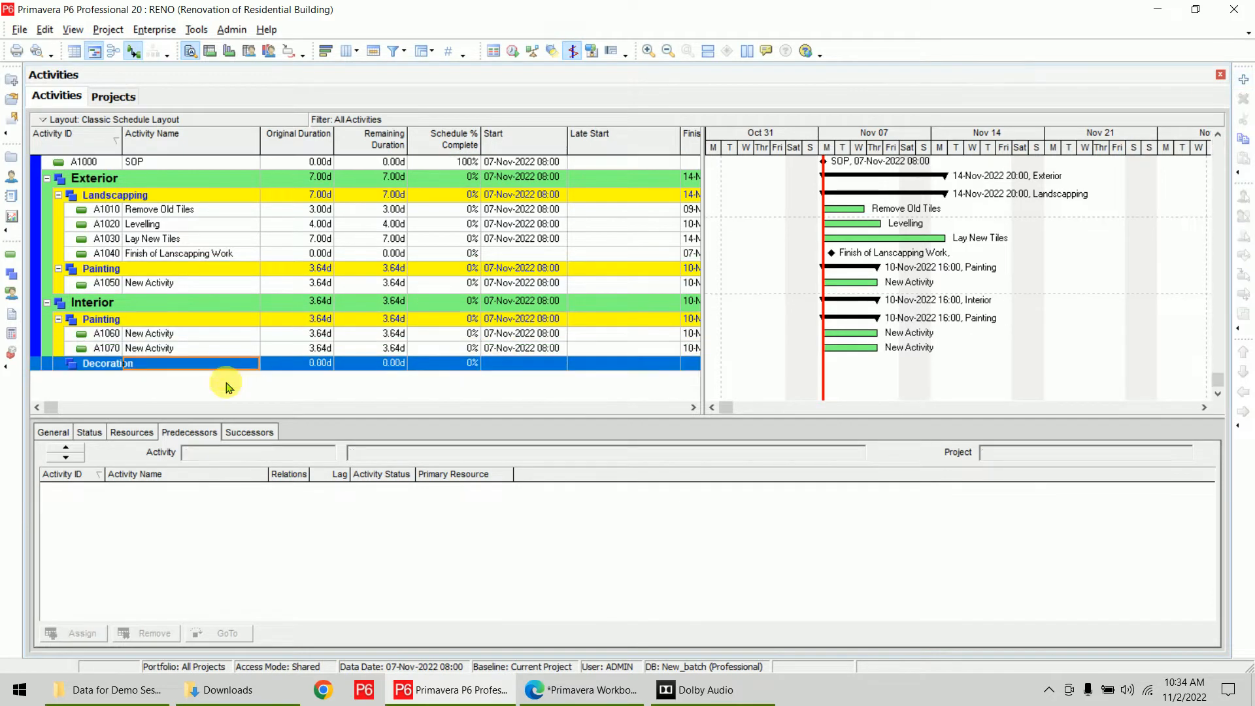
left_click(1244, 79)
left_click(1243, 79)
left_click(1243, 80)
left_click(1243, 79)
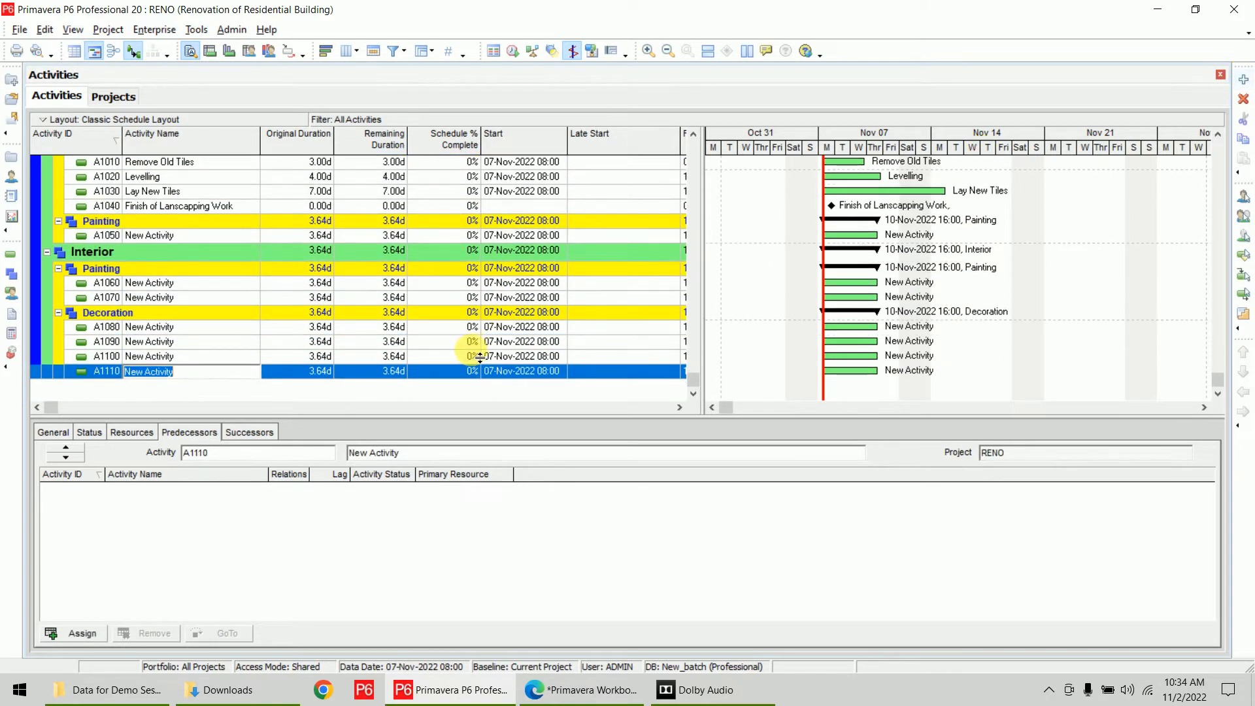
- Select all activities in the project and link them in sequence
scroll(425, 299, "up", 2)
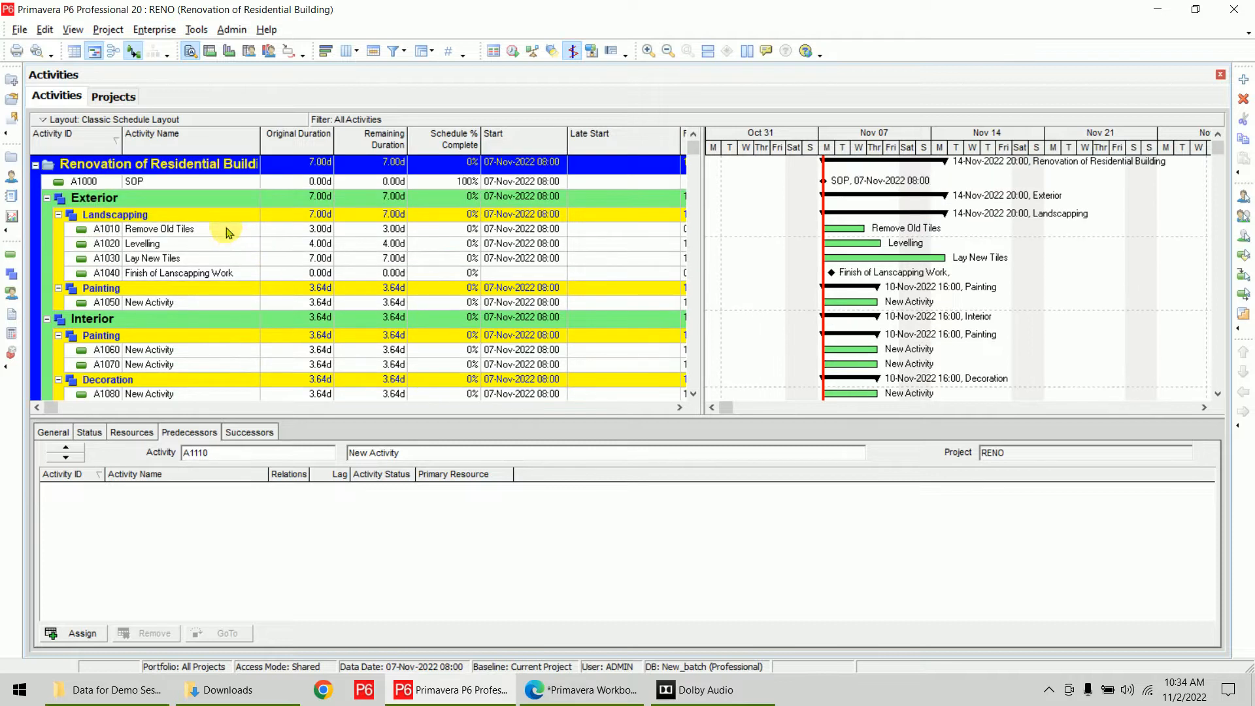
left_click(213, 182)
scroll(241, 308, "down", 1)
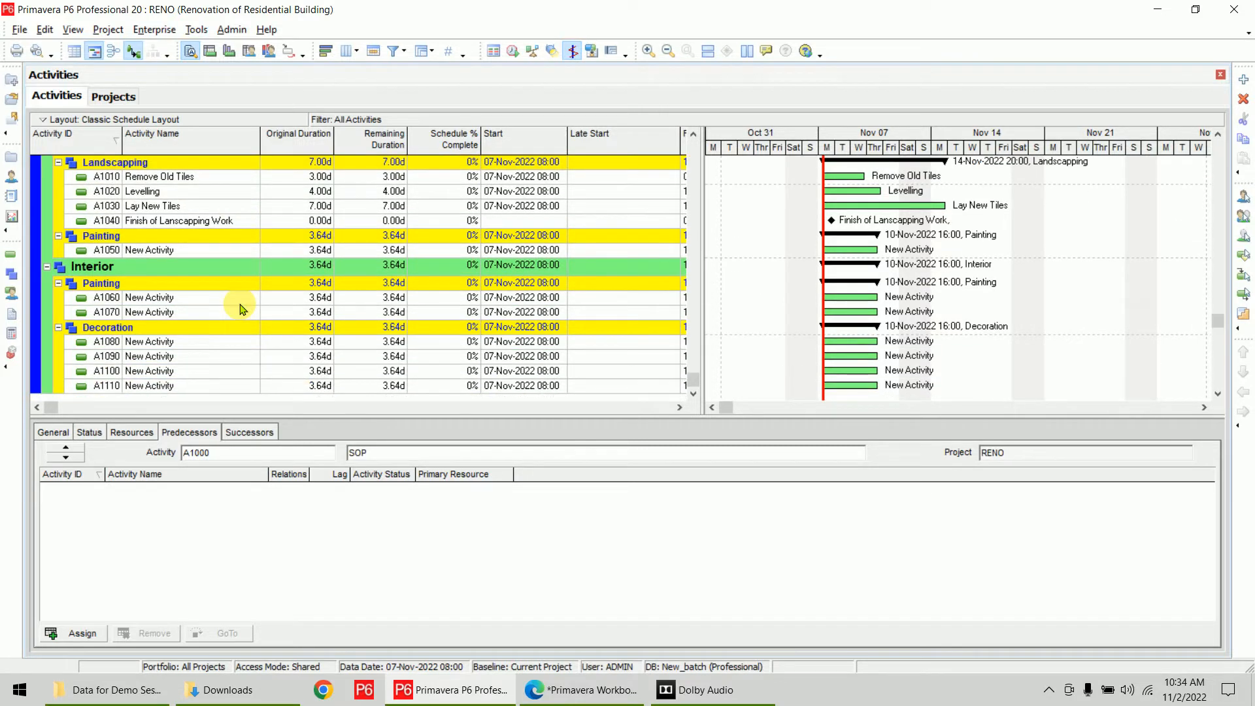
key("ctrl+a")
scroll(207, 391, "up", 1)
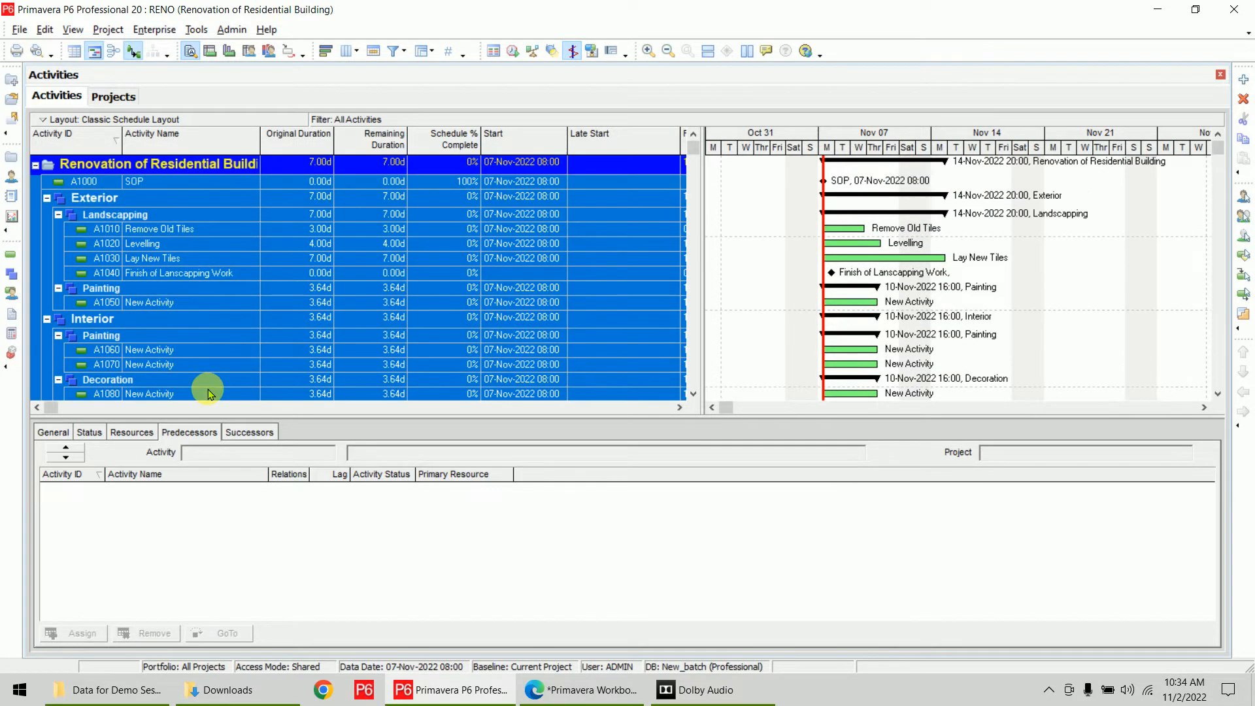
scroll(208, 392, "down", 1)
scroll(208, 393, "up", 1)
right_click(168, 251)
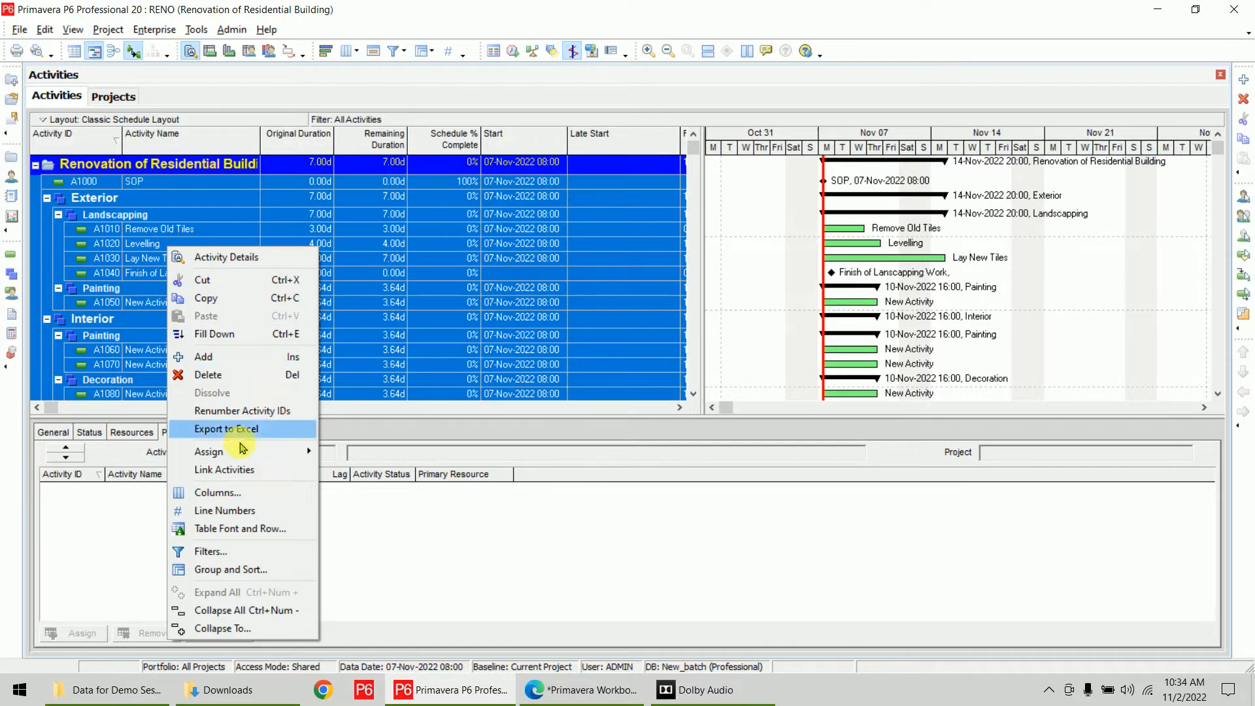
left_click(255, 478)
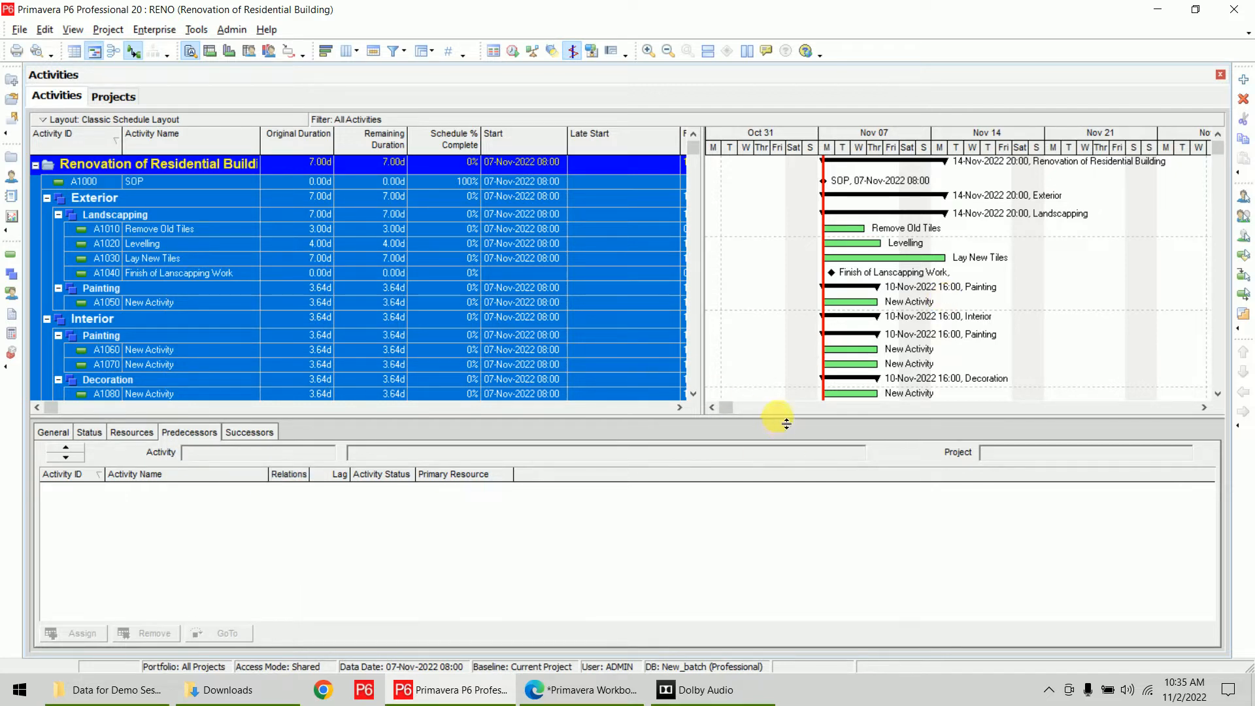
- Enlarge the activity table and Gantt area, stretch the timescale, and clear the selection of all activities
left_click_drag(781, 420, 790, 489)
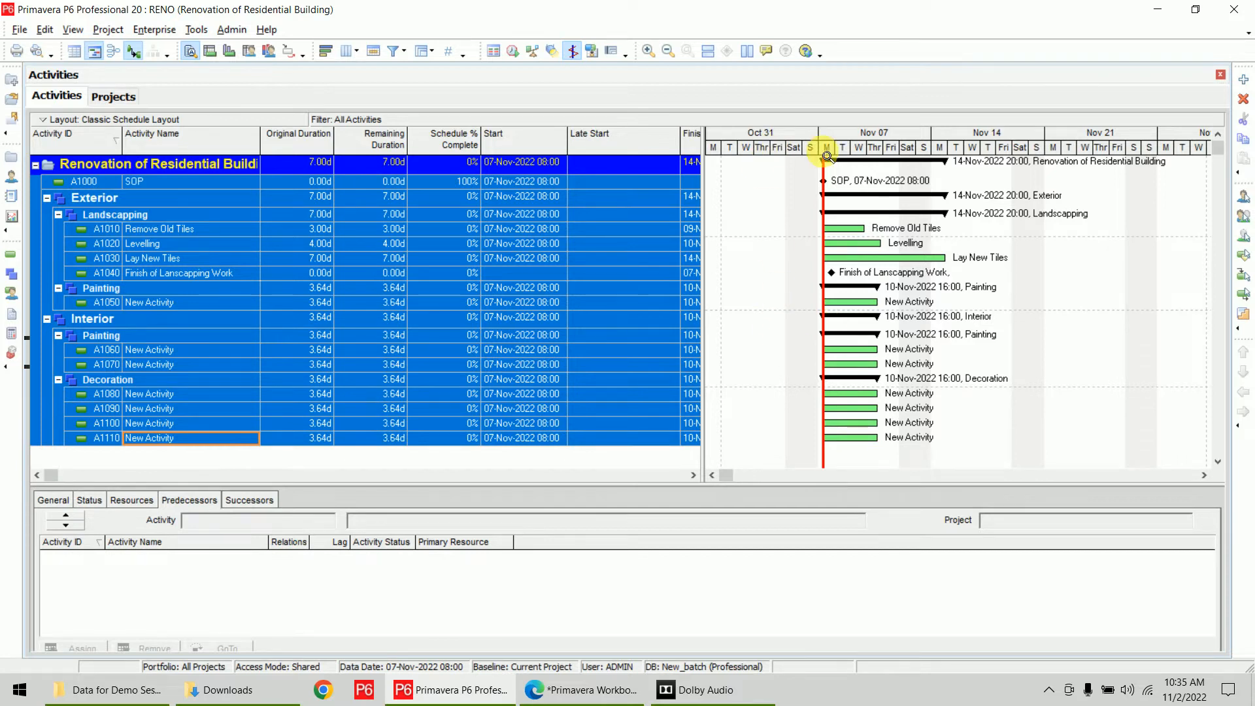
left_click_drag(827, 151, 896, 145)
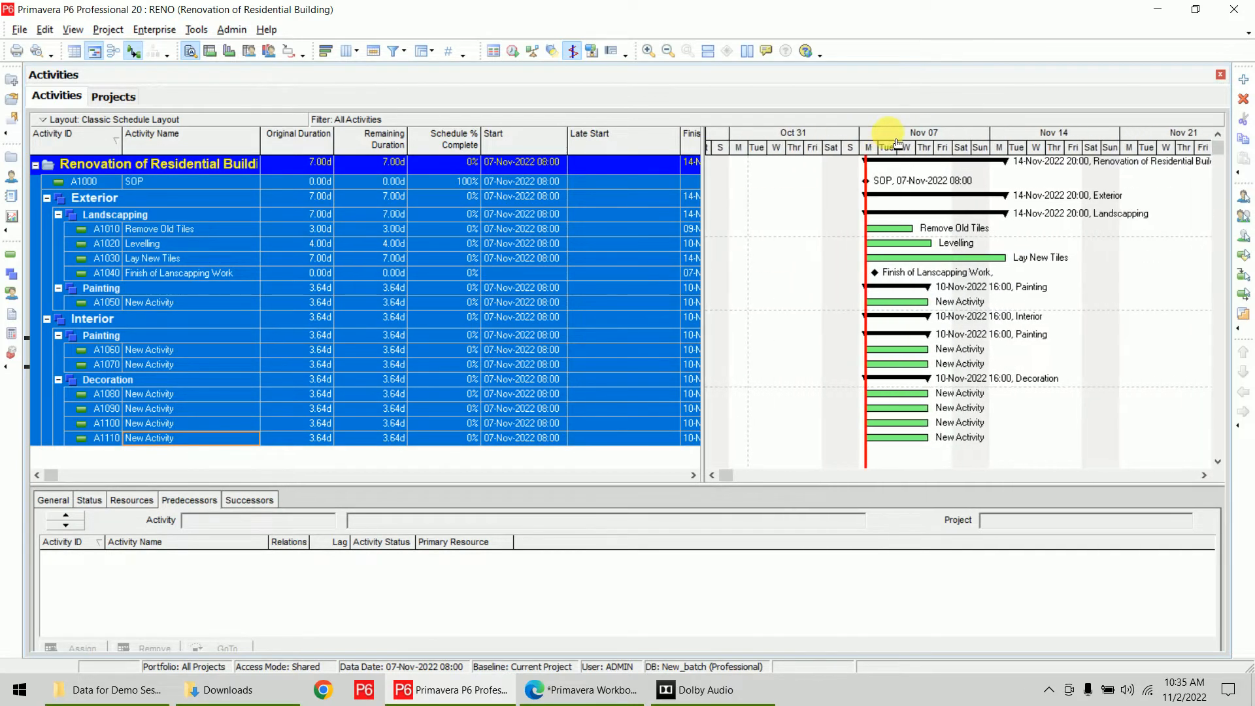
left_click(771, 259)
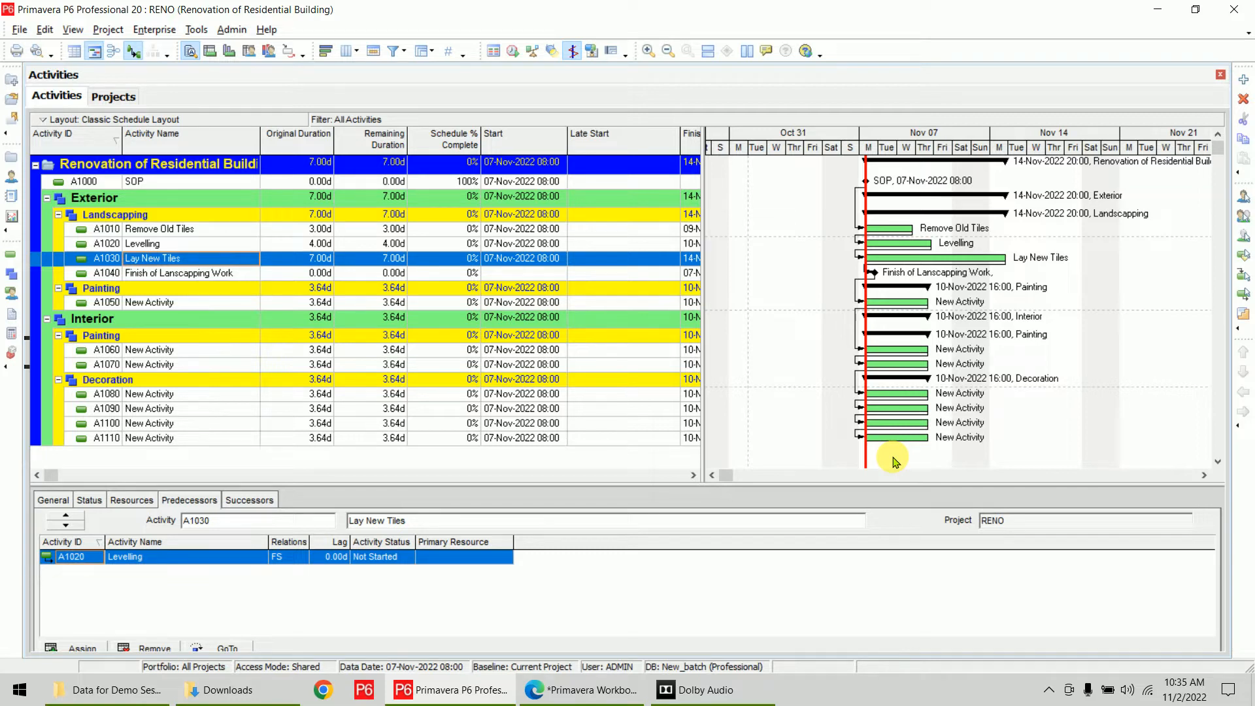
- Schedule the project and bring the linked activity bars into view in the Gantt chart
left_click(513, 50)
left_click(794, 282)
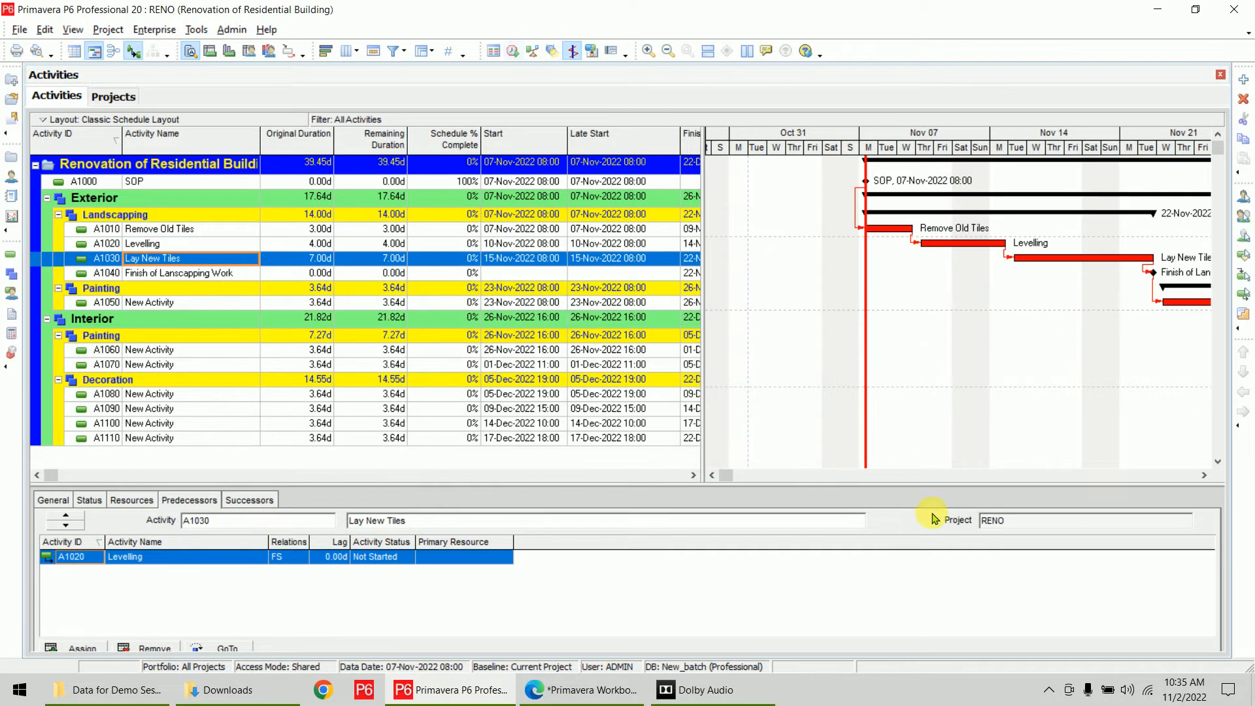
left_click_drag(724, 477, 716, 504)
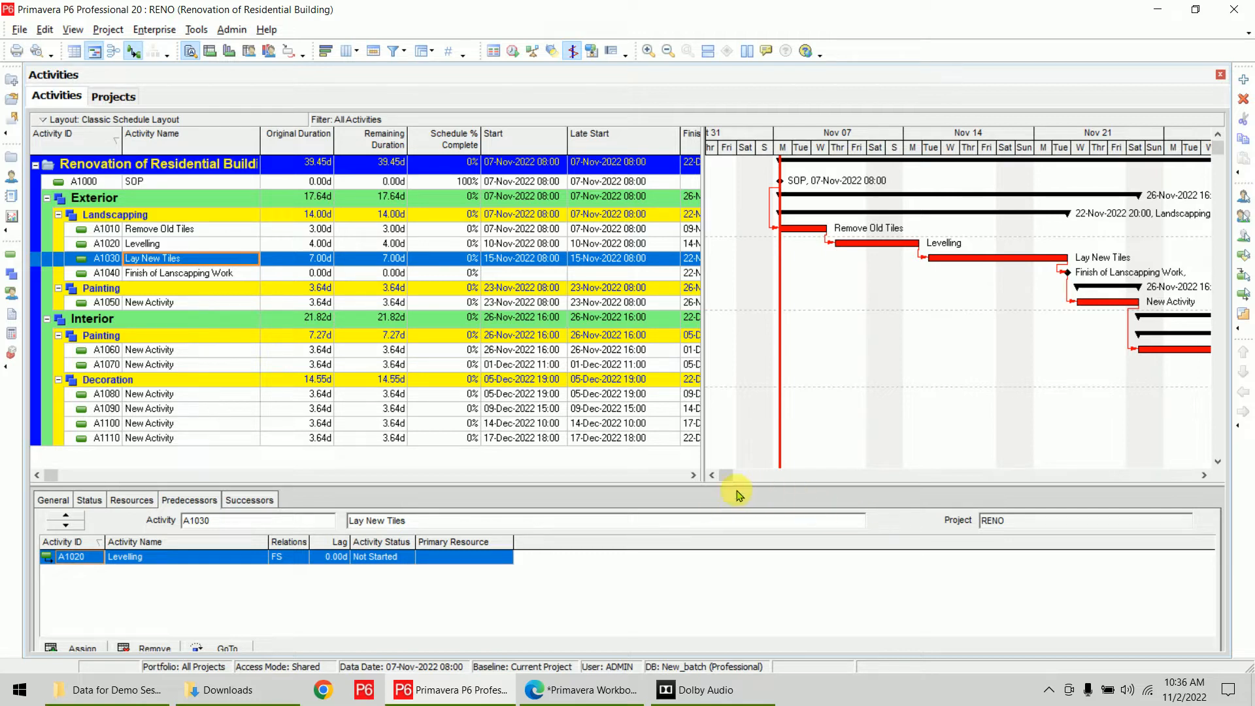
mouse_move(723, 477)
left_mouse_down()
mouse_move(1028, 471)
mouse_move(709, 483)
left_mouse_up()
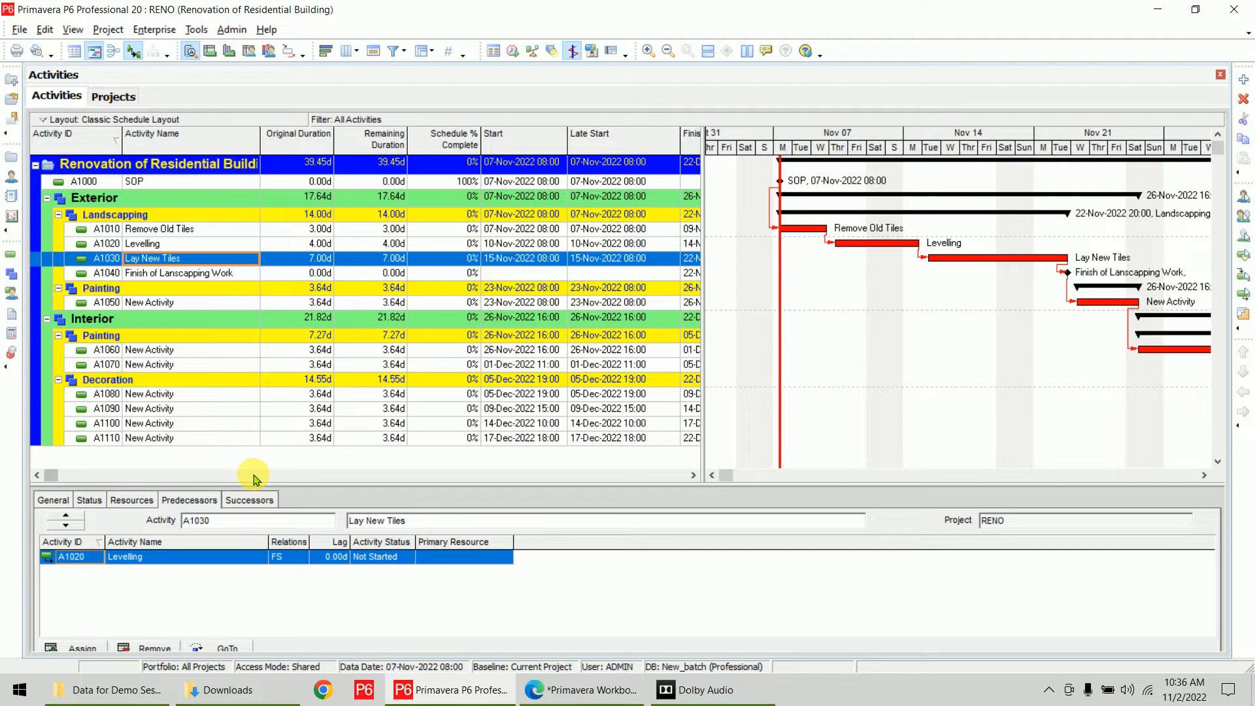
- Change the relationship between activity A1060 and its predecessor A1050 to SS
left_click(172, 351)
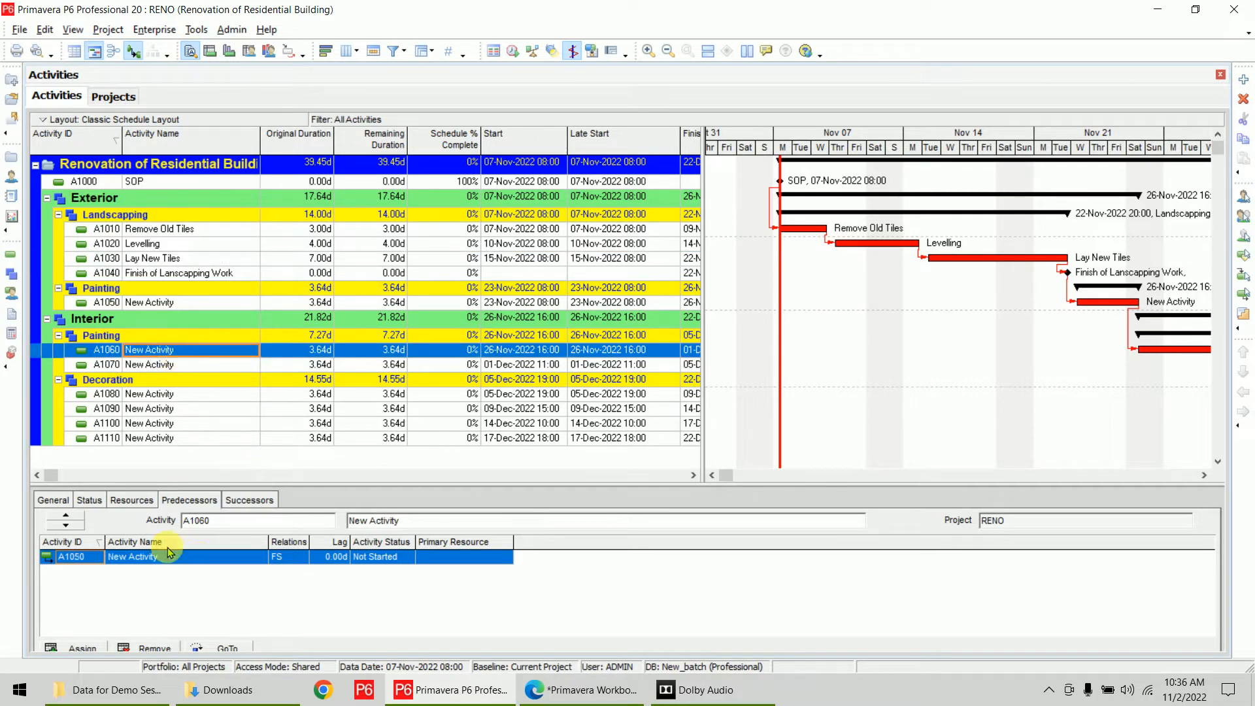
left_click(294, 557)
left_click(302, 557)
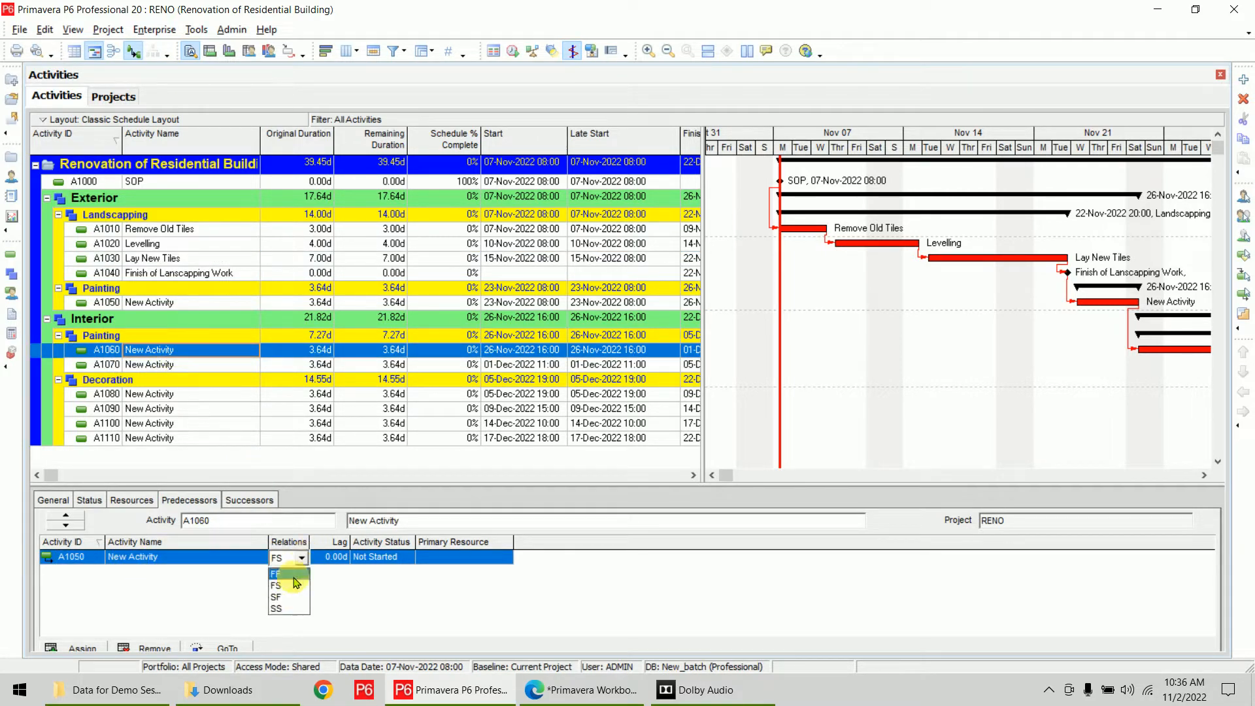
left_click(291, 608)
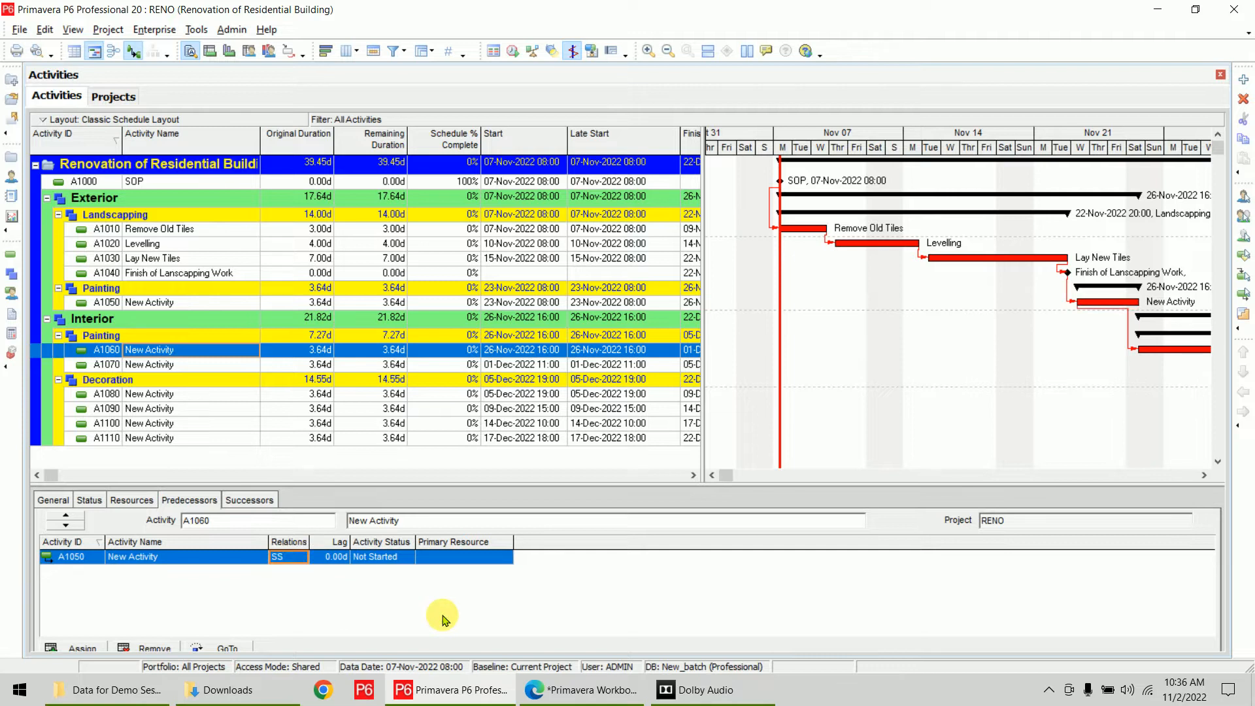
- Change the relationship between activity A1080 and its predecessor A1070 to SS
left_click(200, 394)
left_click(288, 557)
left_click(302, 557)
left_click(295, 609)
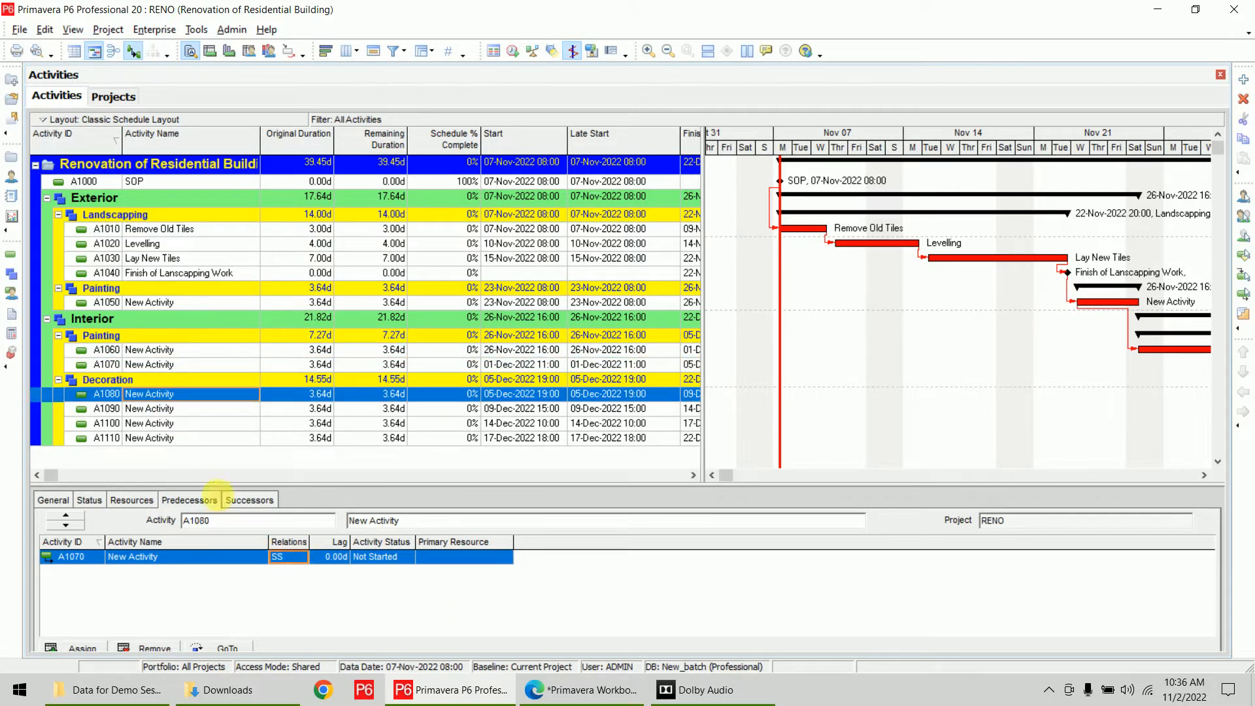
- Change the relationship between activity A1110 and its predecessor A1100 to SS, and reschedule the project
left_click(186, 438)
left_click(301, 557)
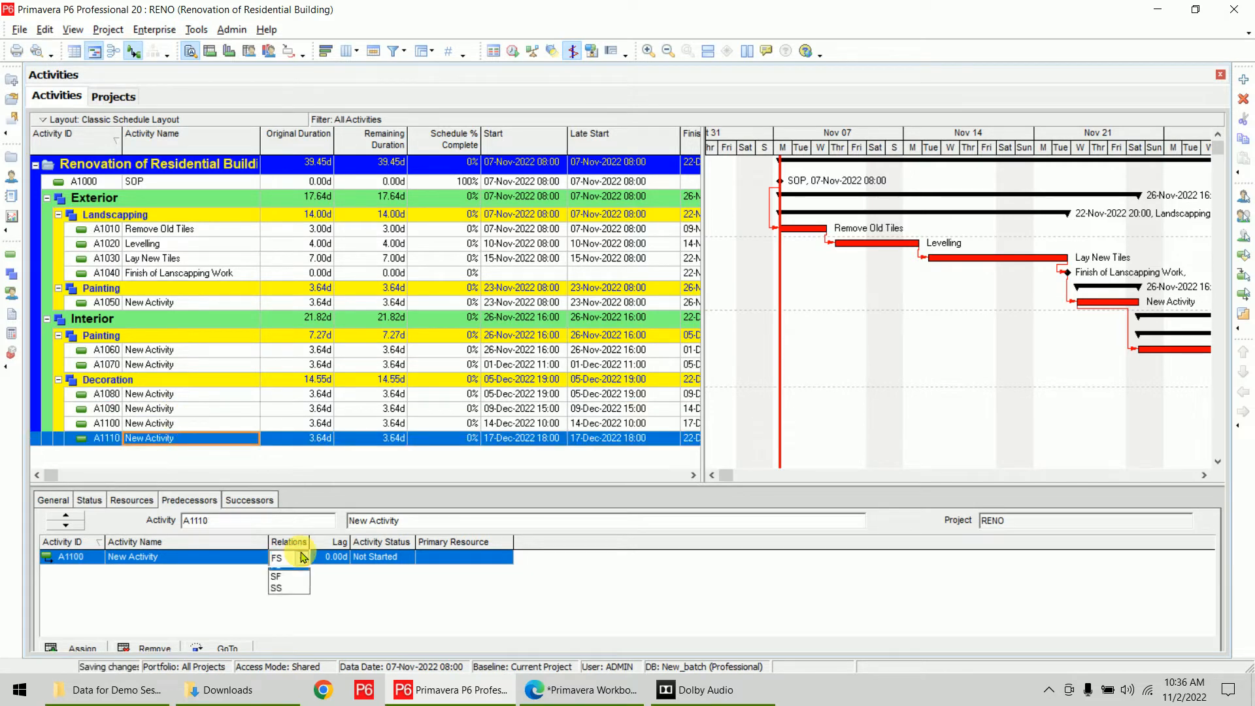
left_click(292, 609)
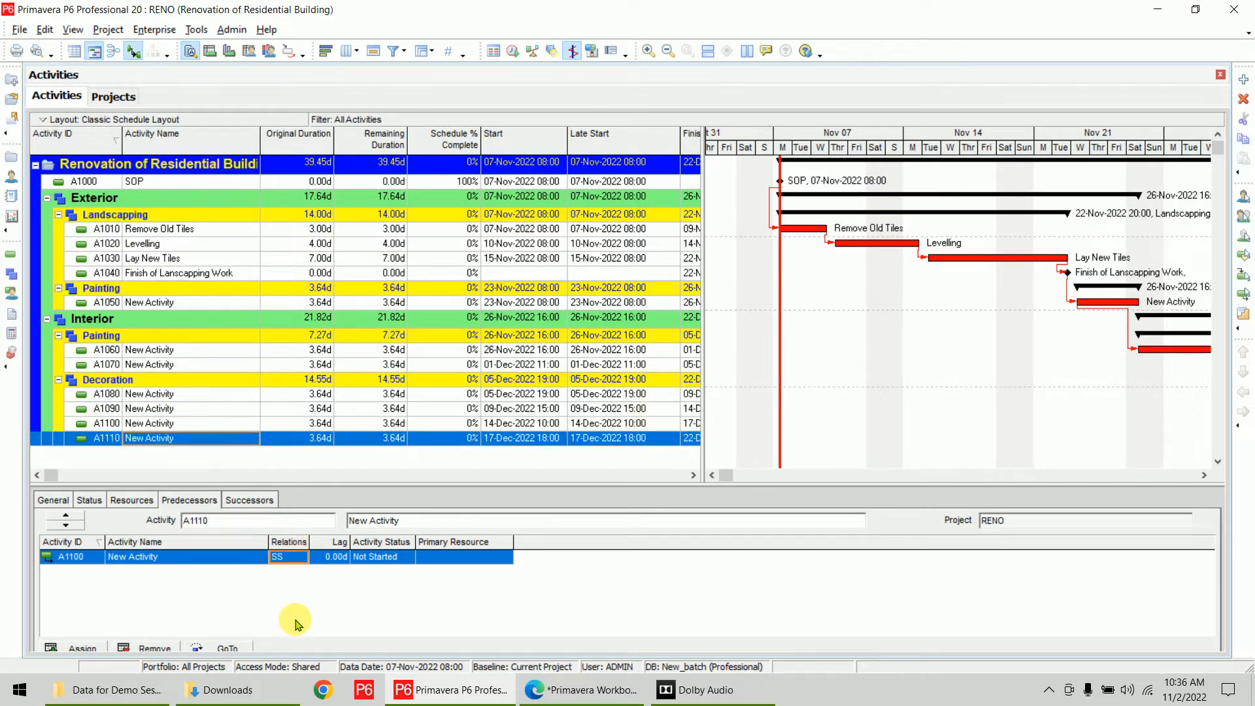
left_click(513, 51)
left_click(773, 295)
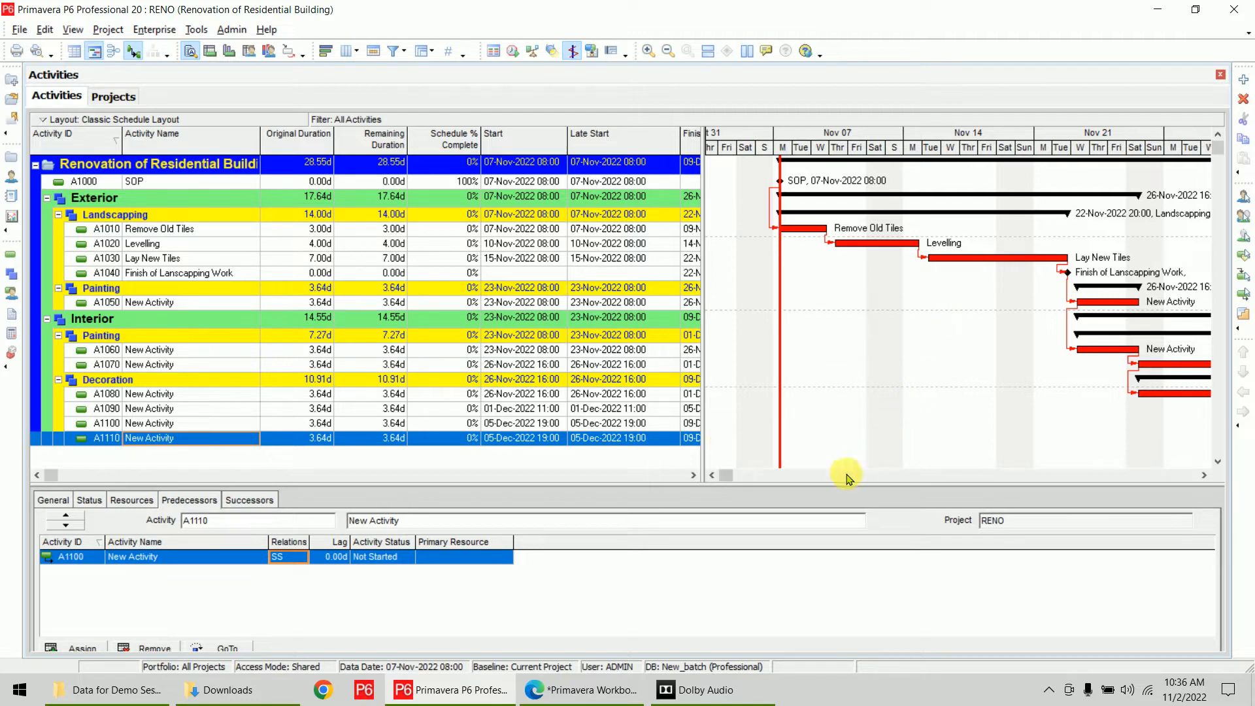
- Add two new activities at the end of the Decoration group under Interior
left_click(1244, 79)
left_click(1243, 79)
left_click(549, 455)
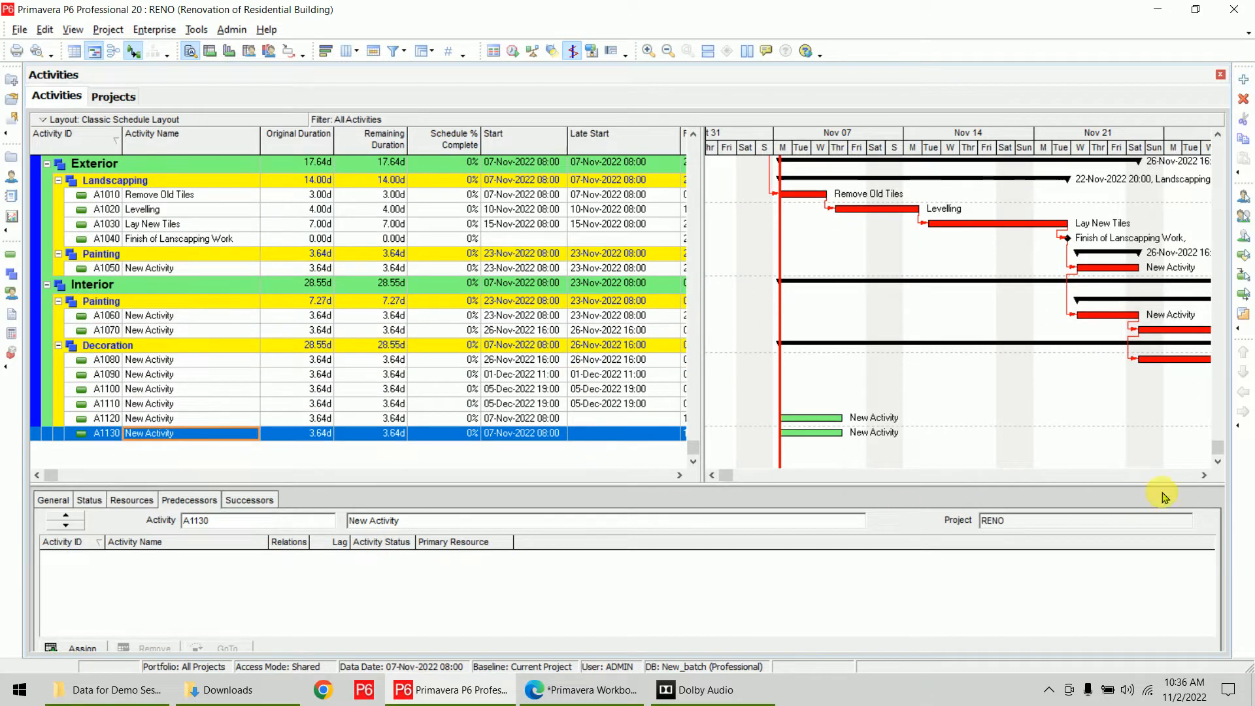
- Move activity A1120's bar to 02-Dec-2022 in the Gantt chart and accept a Start On or After constraint for it
left_click_drag(702, 392, 385, 392)
left_click_drag(1083, 150, 841, 151)
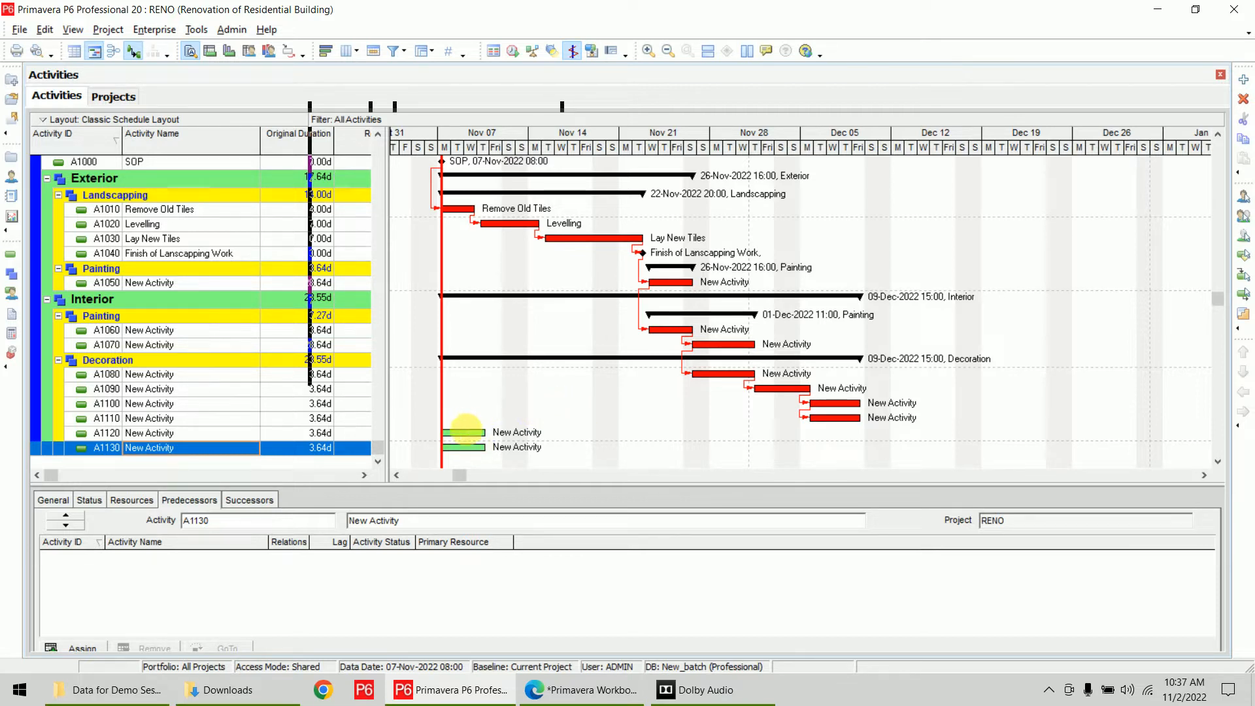
left_click_drag(475, 446, 809, 448)
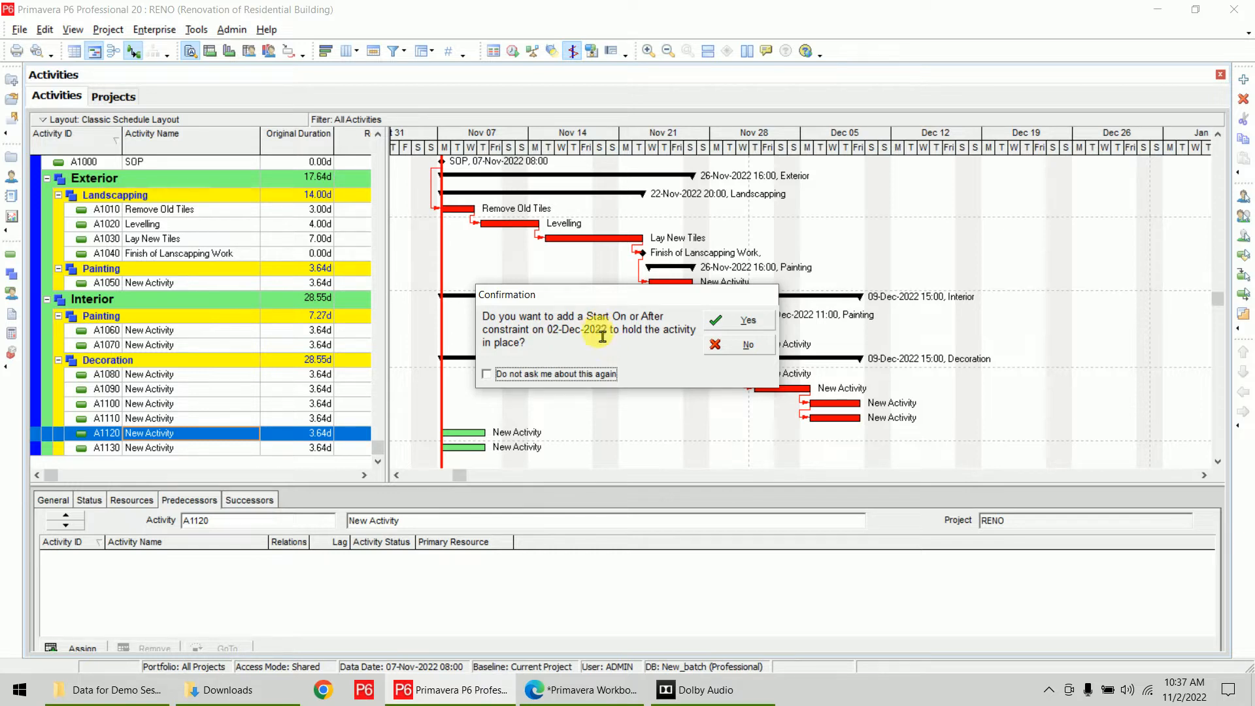
left_click(746, 320)
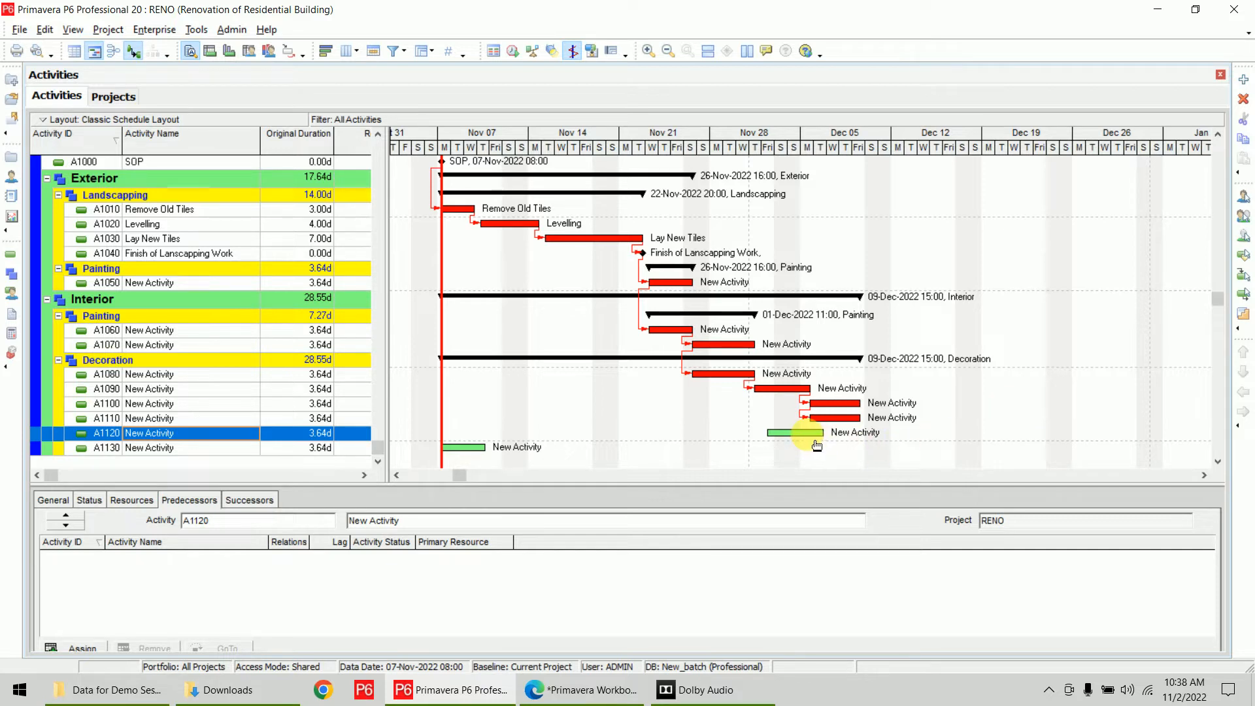
- Enlarge the activity table and widen its Start column to show the constrained start date of activity A1120 in full
left_click_drag(392, 418, 582, 419)
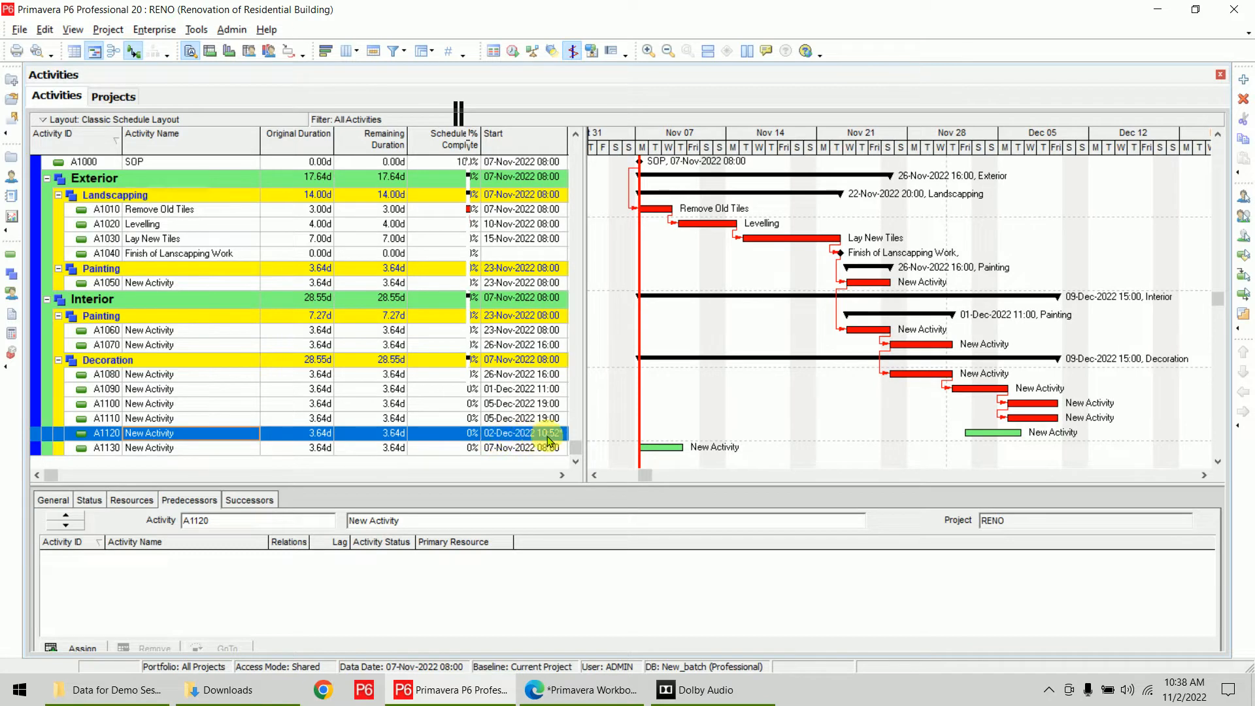
left_click(563, 476)
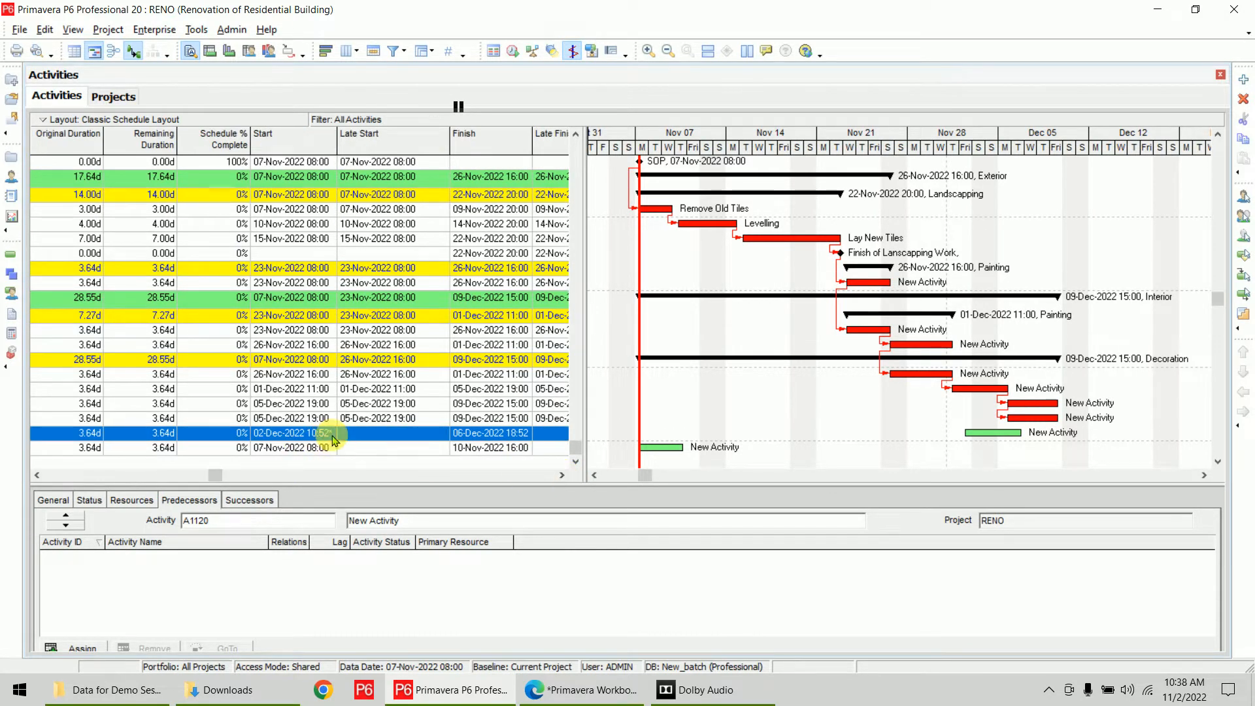
left_click_drag(346, 160, 368, 160)
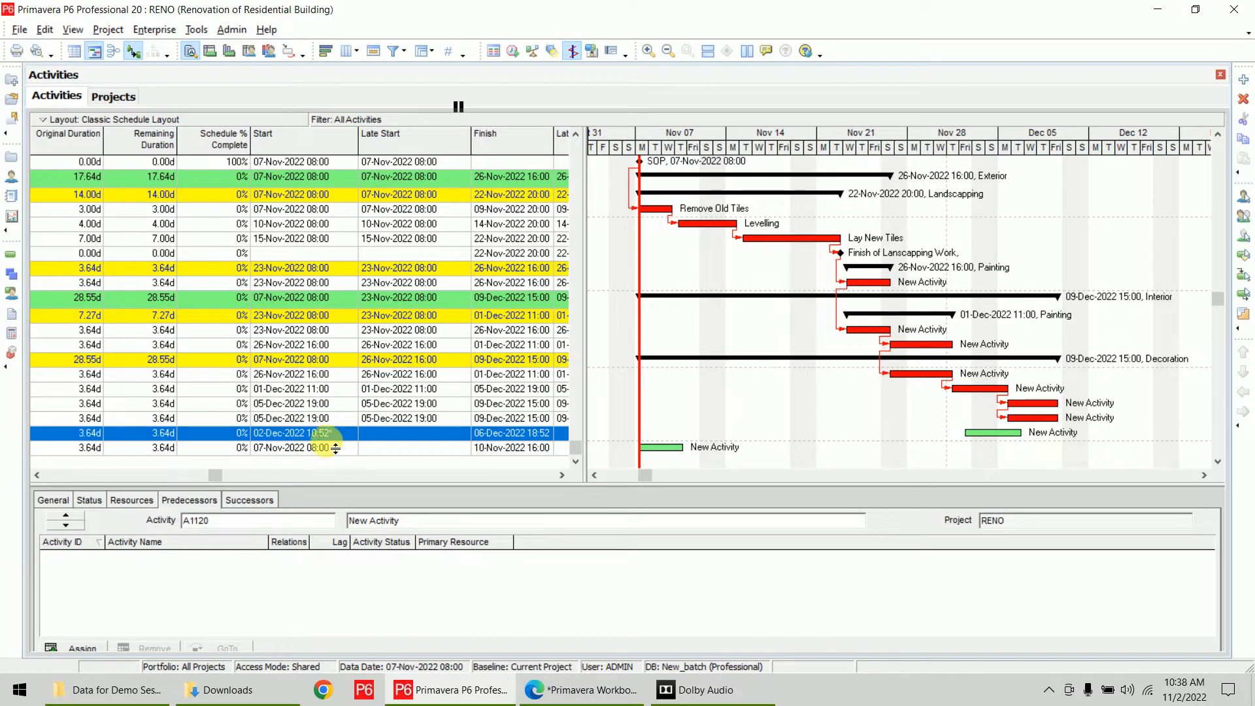
key("Up")
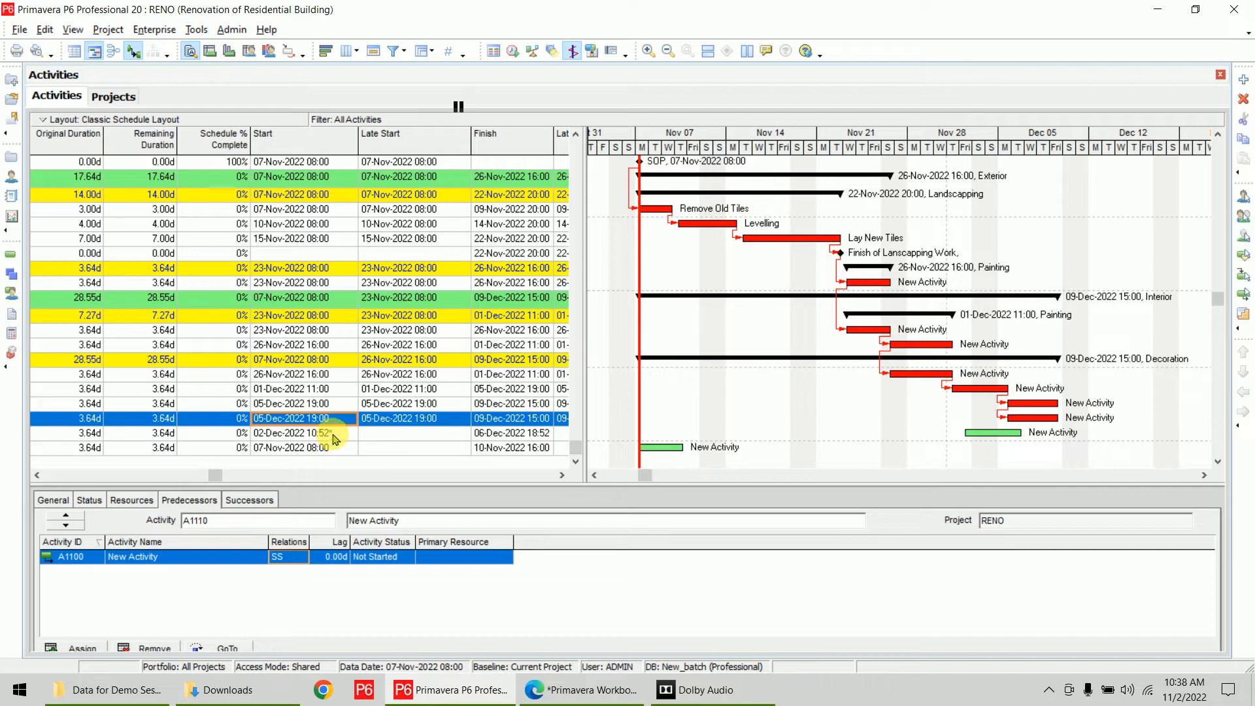
left_click(332, 434)
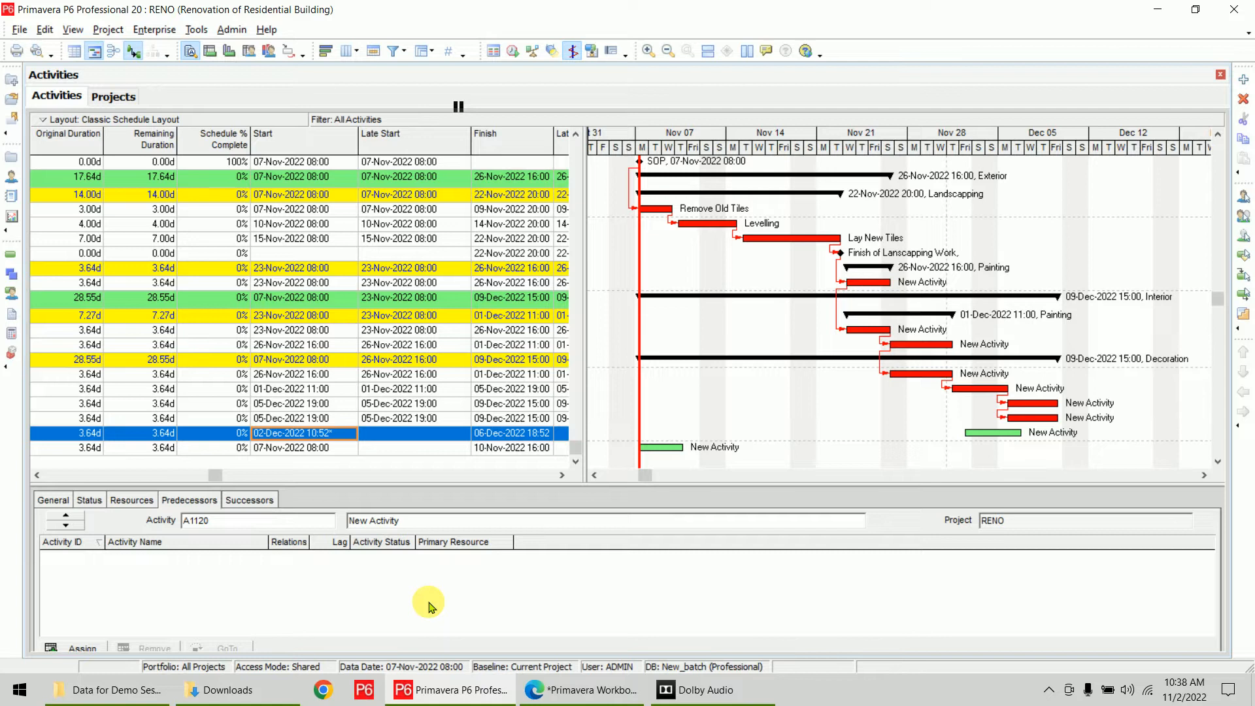
- Link the finish of activity A1120 to the start of A1130 in the Gantt chart and schedule the project
left_click(1203, 476)
left_click(1203, 476)
left_click(1203, 476)
left_click(1217, 461)
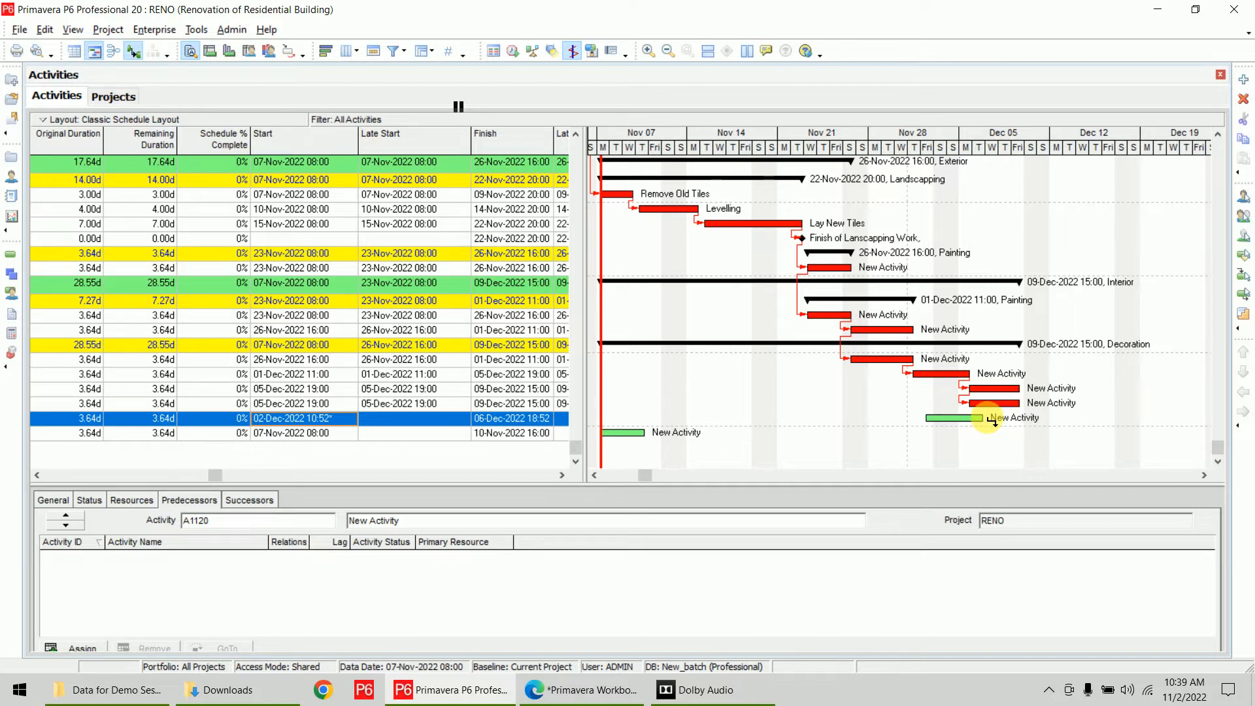
left_click_drag(993, 421, 611, 438)
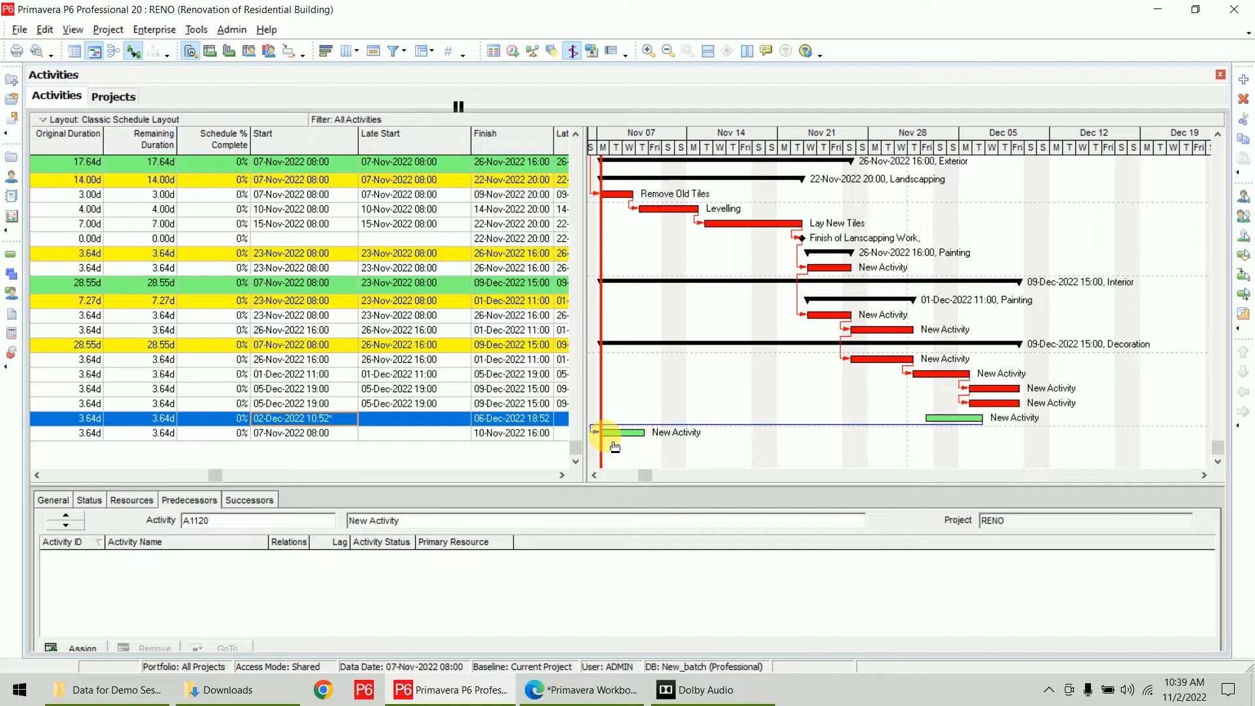
left_click(513, 51)
left_click(803, 282)
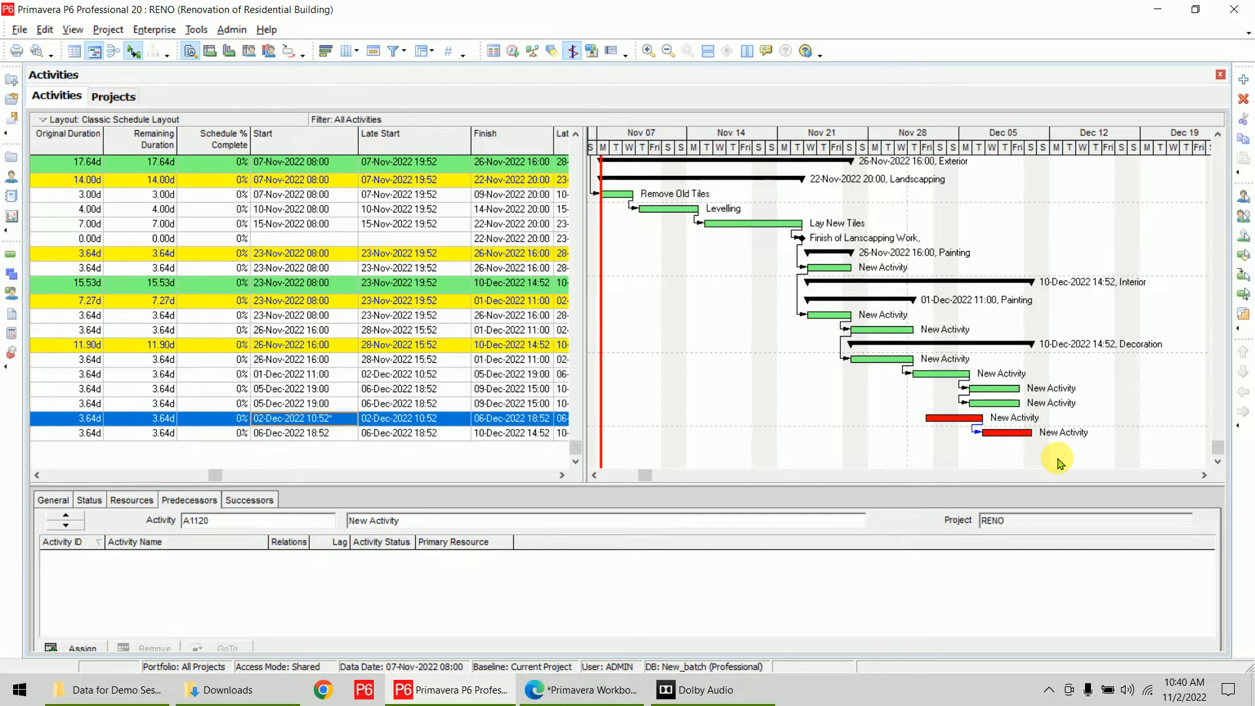
- Enable automatic scheduling when a change affects dates for the RENO project, save the scheduling settings, and schedule the project
left_click(515, 54)
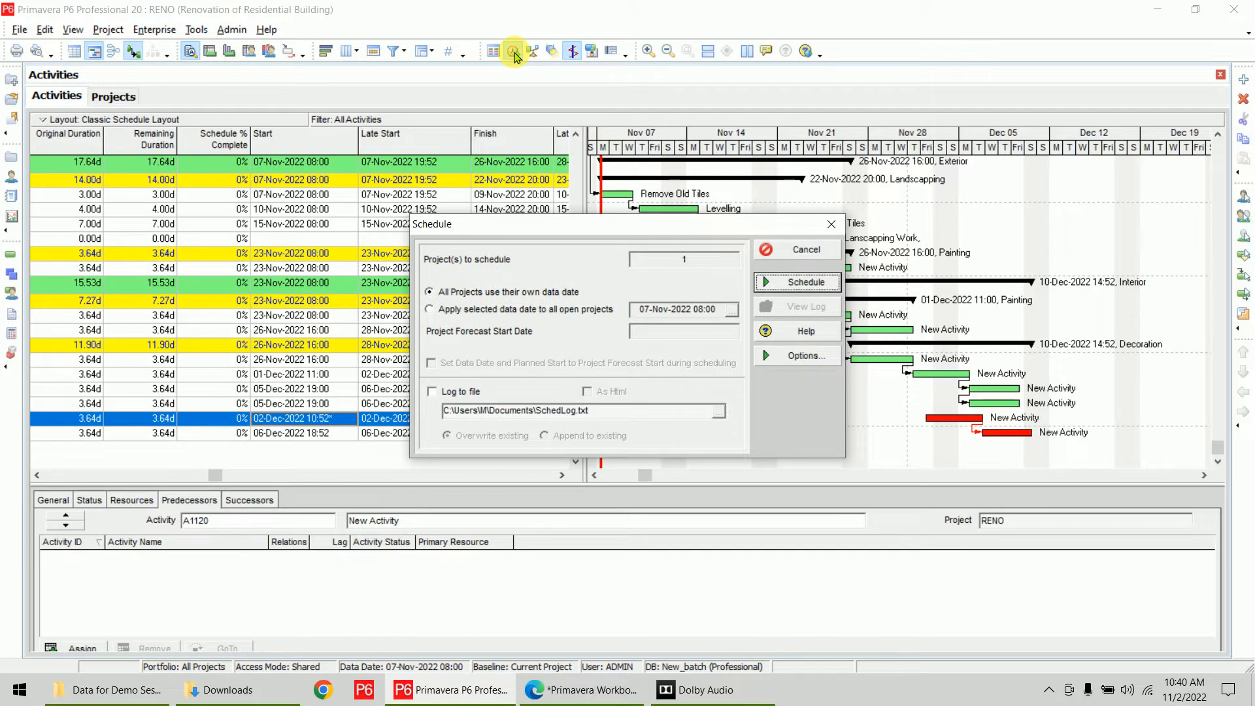
left_click_drag(530, 230, 504, 131)
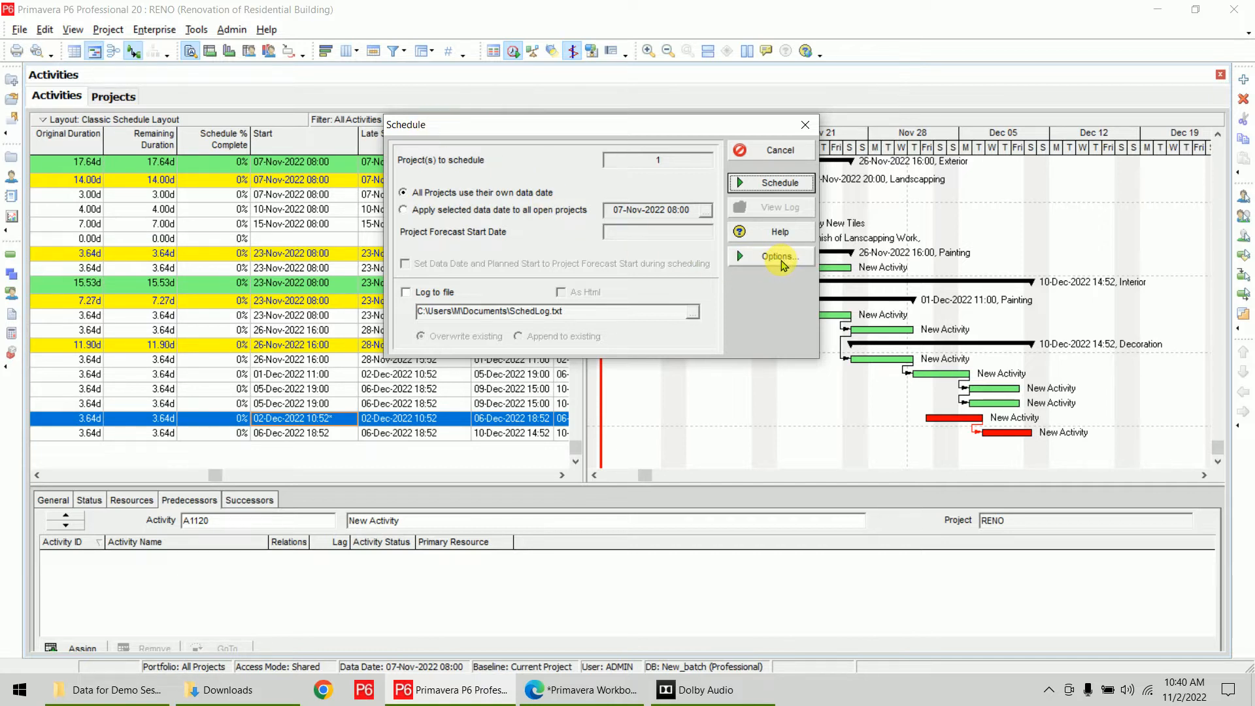
left_click(782, 256)
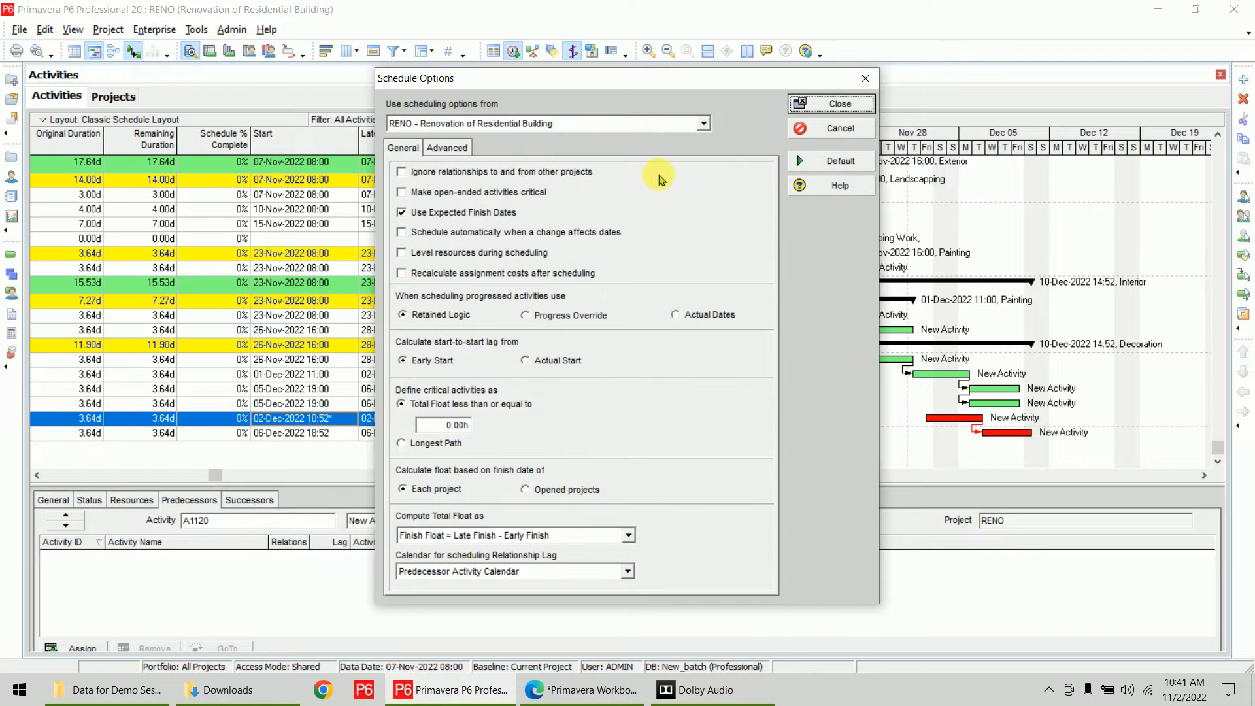
left_click_drag(566, 83, 833, 124)
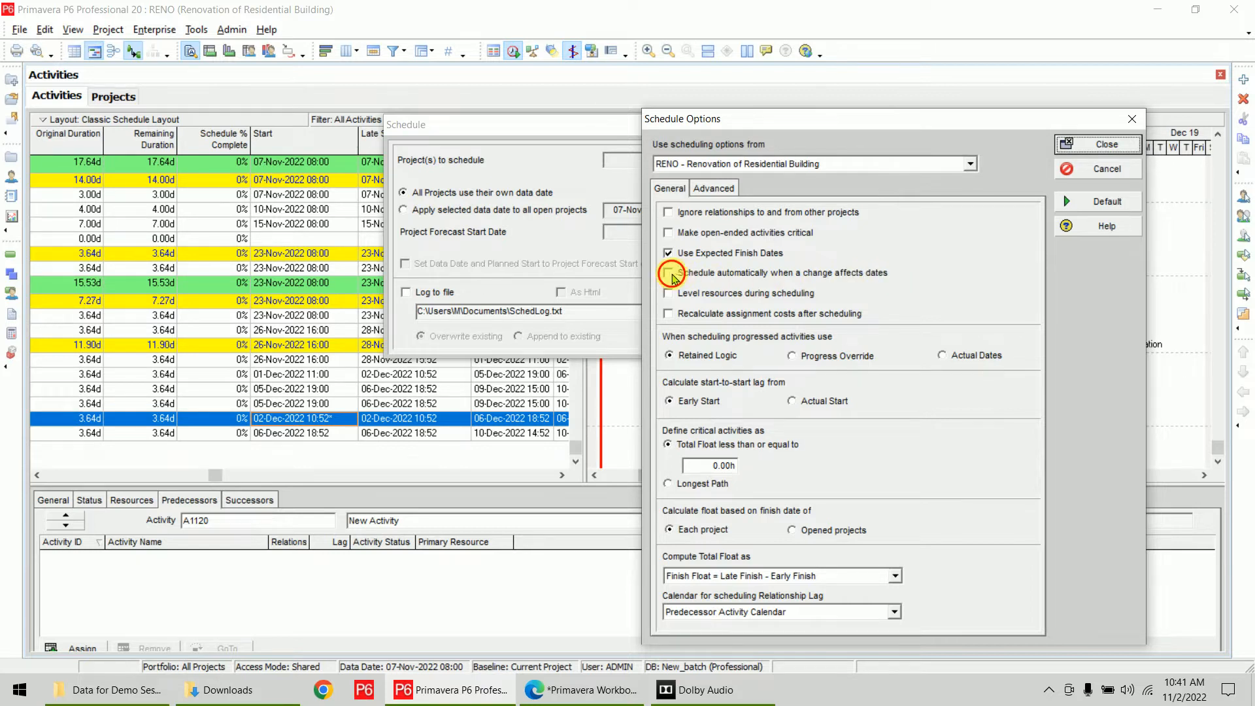
left_click(673, 277)
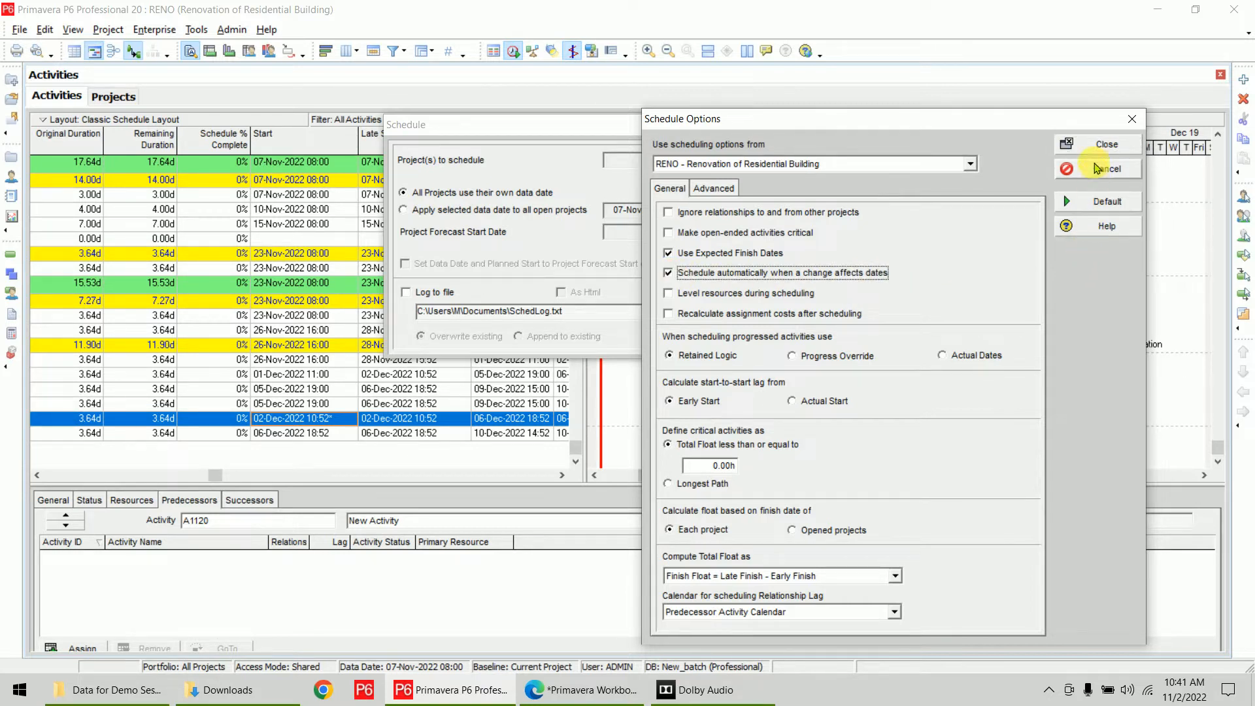
left_click(1095, 148)
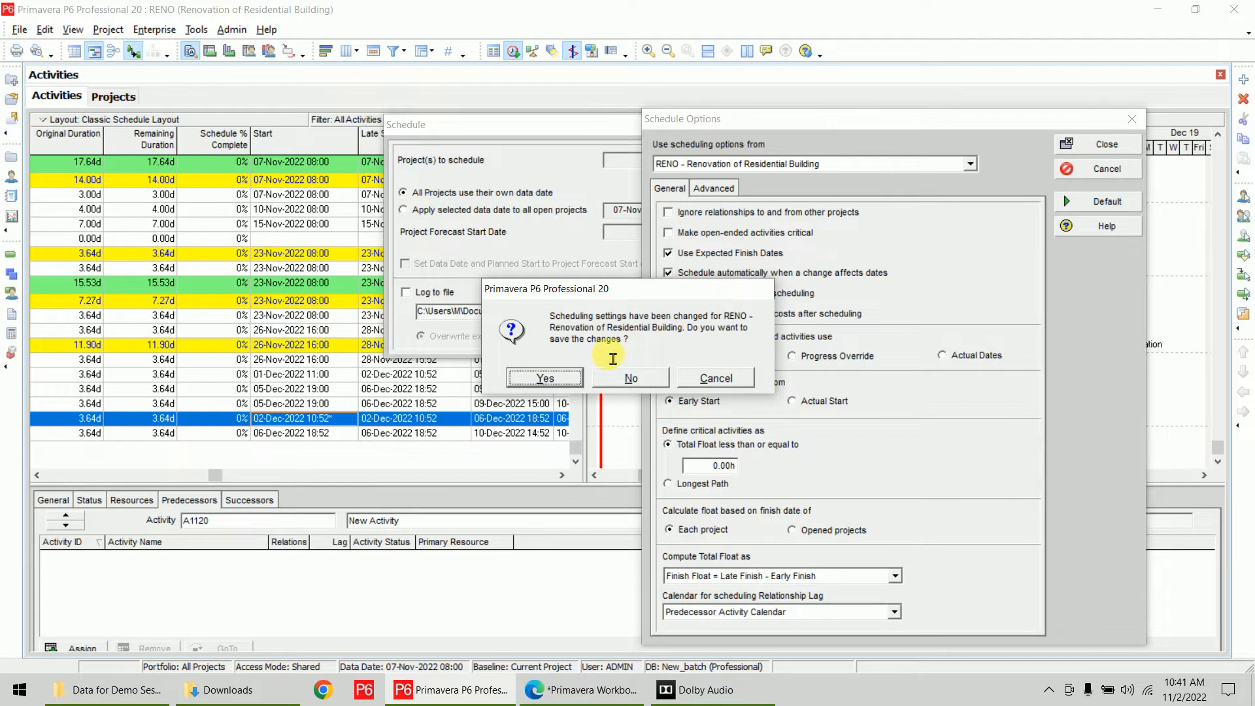
left_click(546, 378)
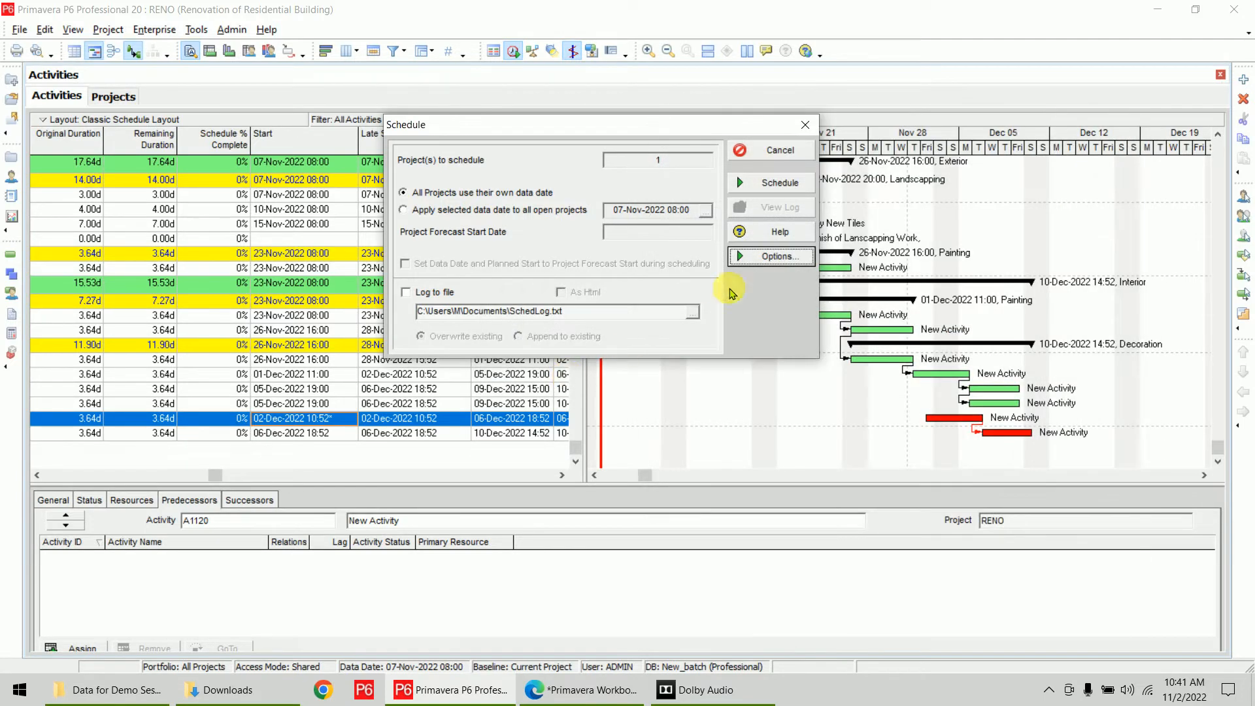
left_click(784, 183)
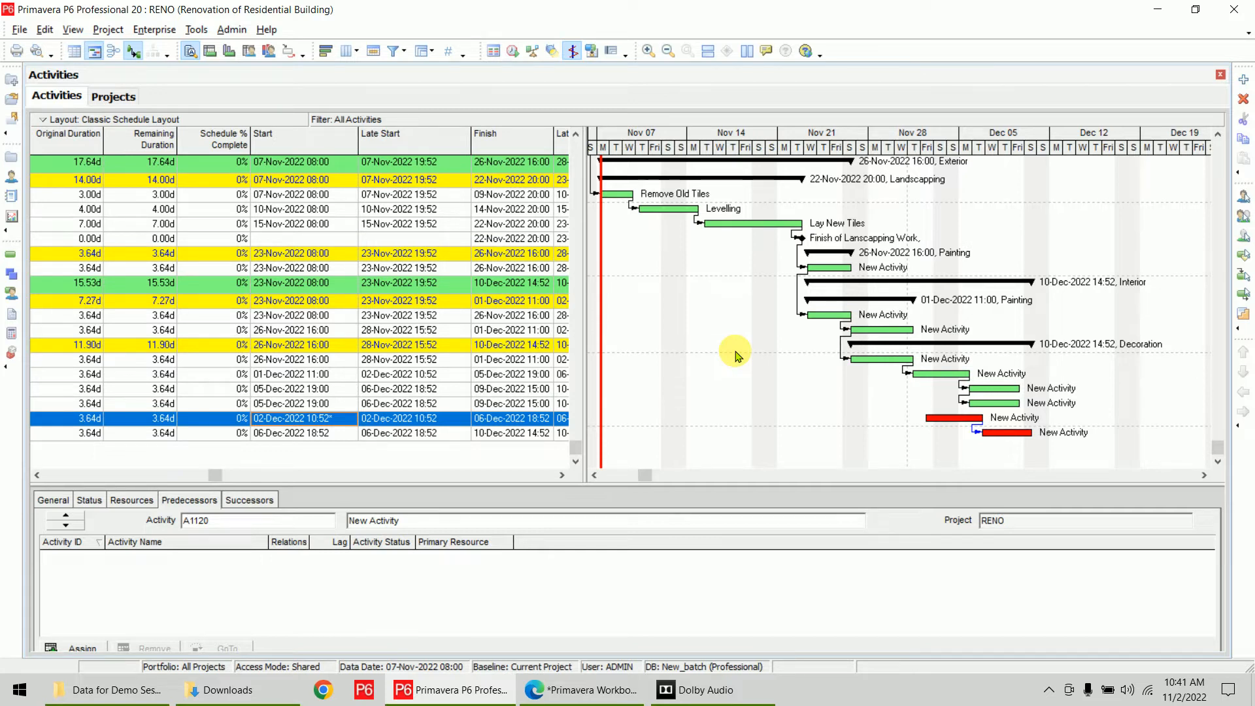
- Change activity A1110's relationship with predecessor A1100 to FS, and link A1110's finish to the start of A1120
left_click(995, 403)
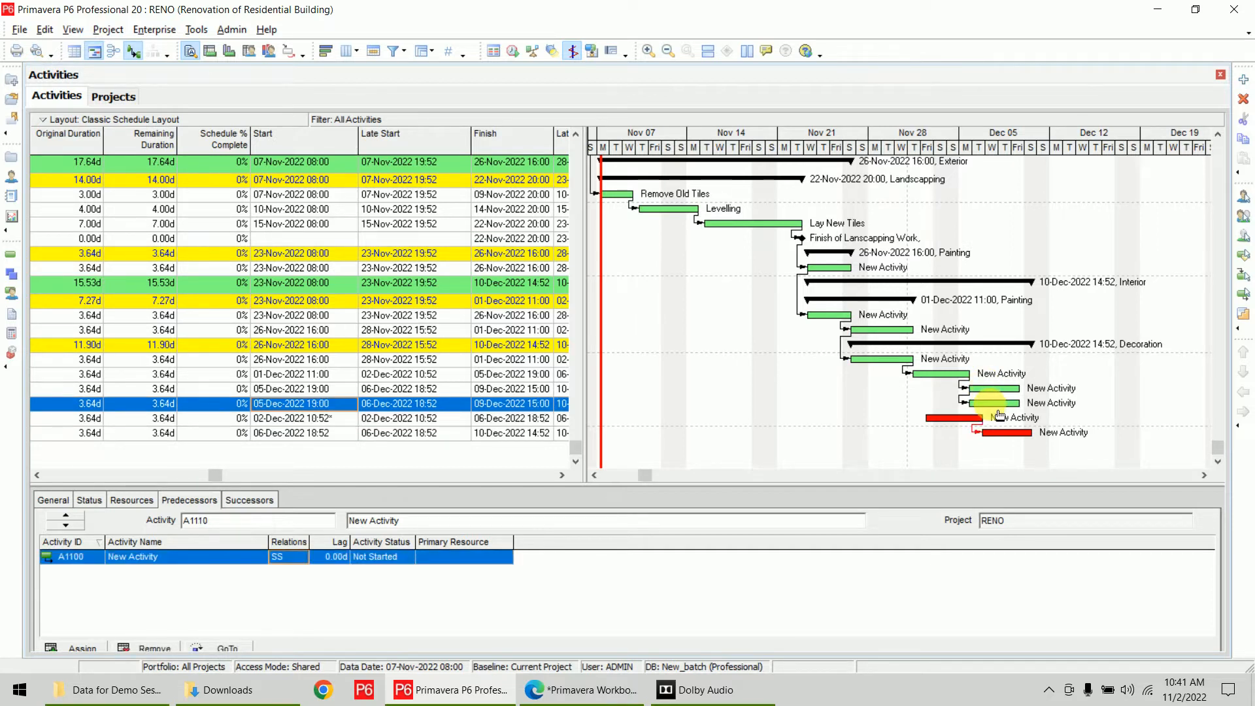
left_click(288, 557)
left_click(301, 558)
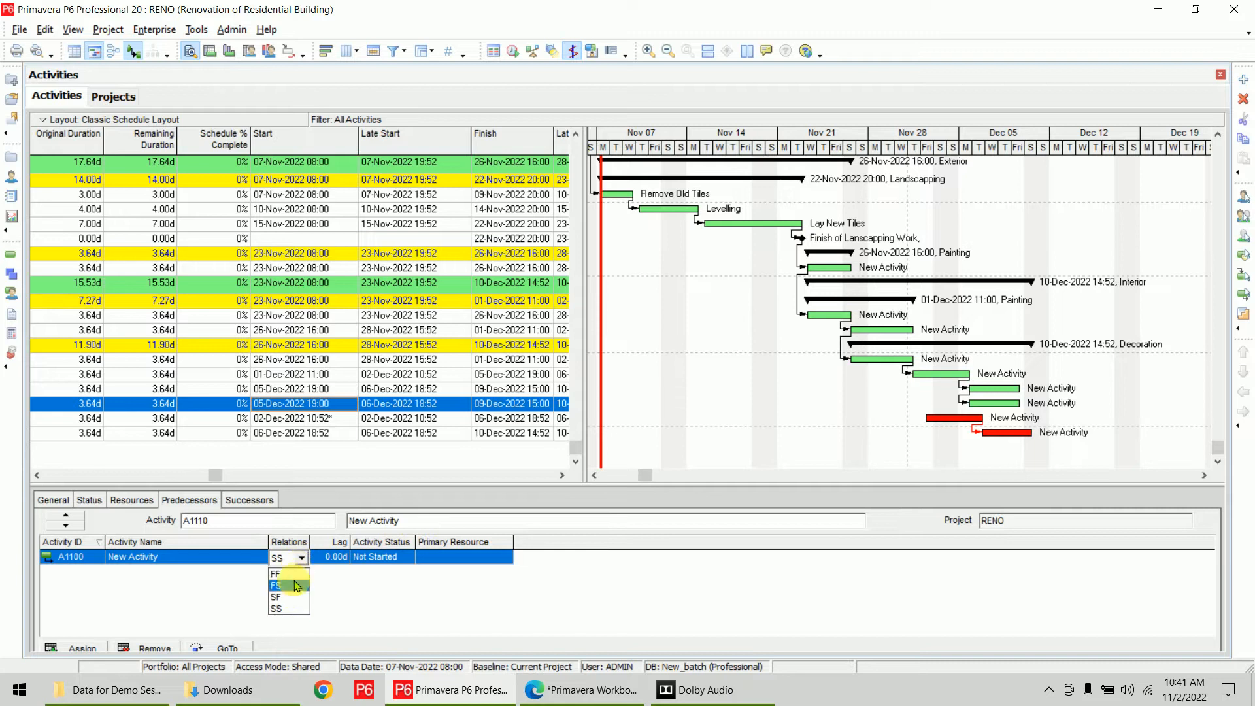
left_click(295, 585)
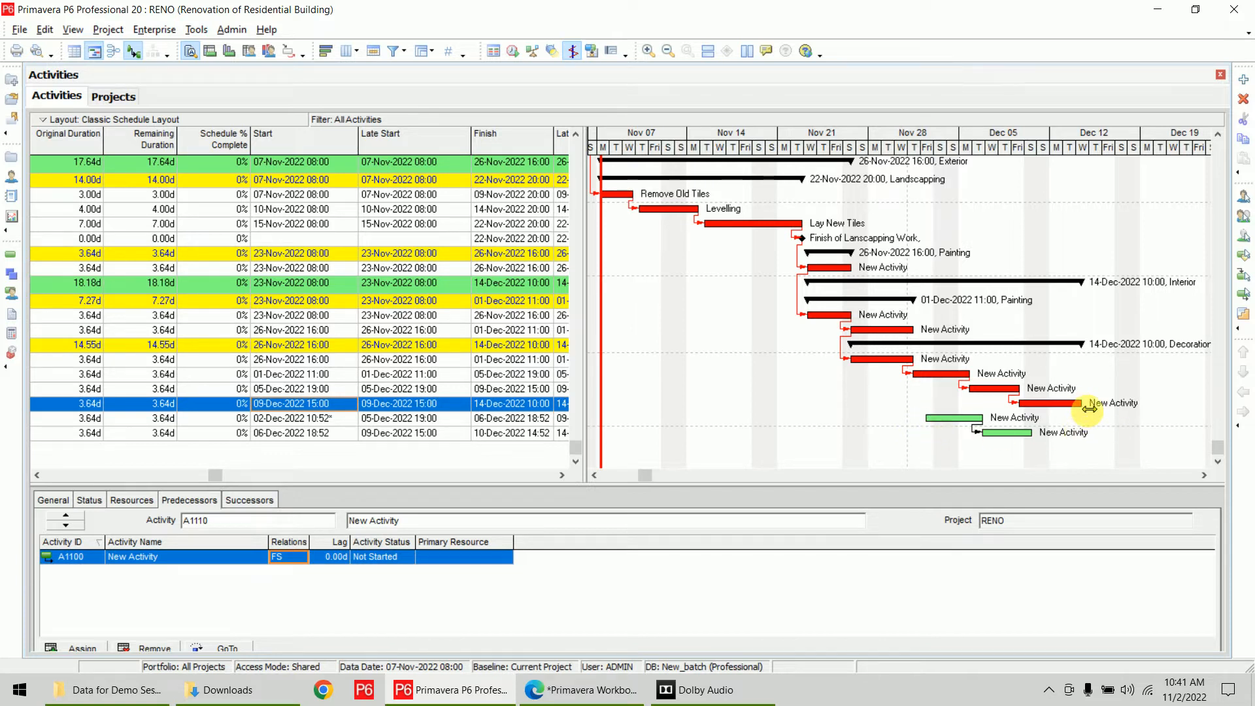
left_click_drag(1086, 407, 925, 419)
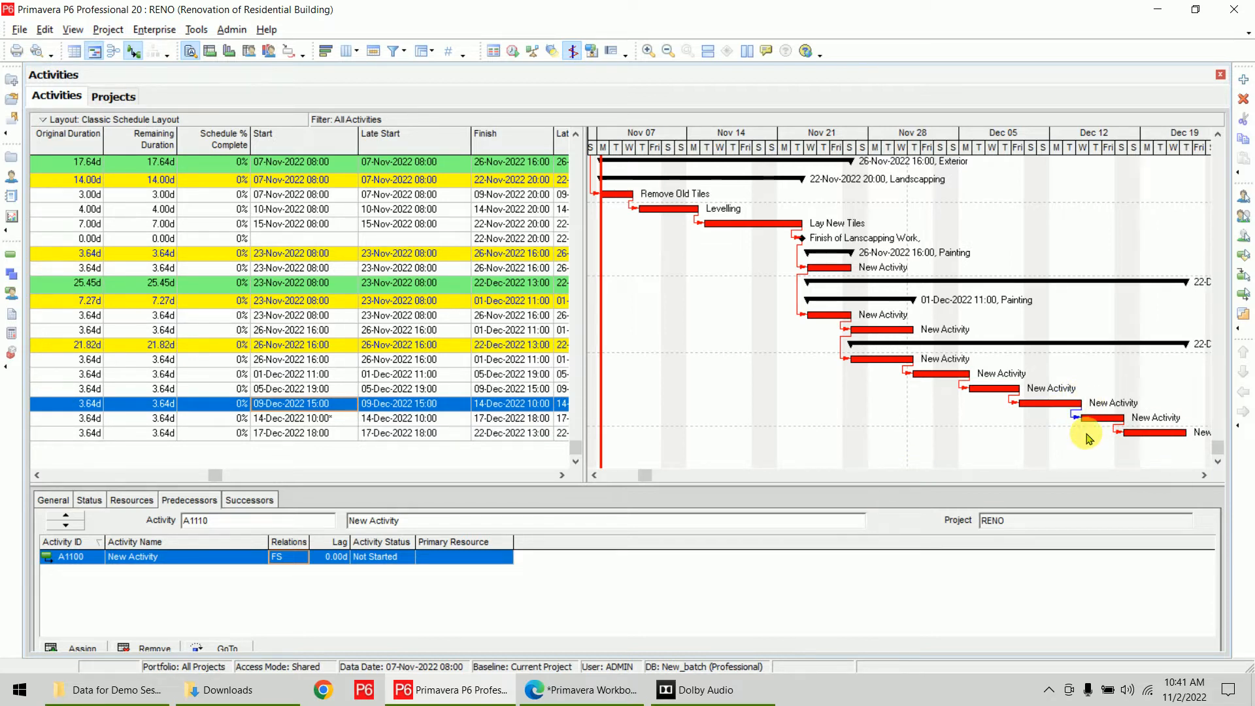
- Examine the primary constraint and its date in the status details of activity A1120
left_click(345, 421)
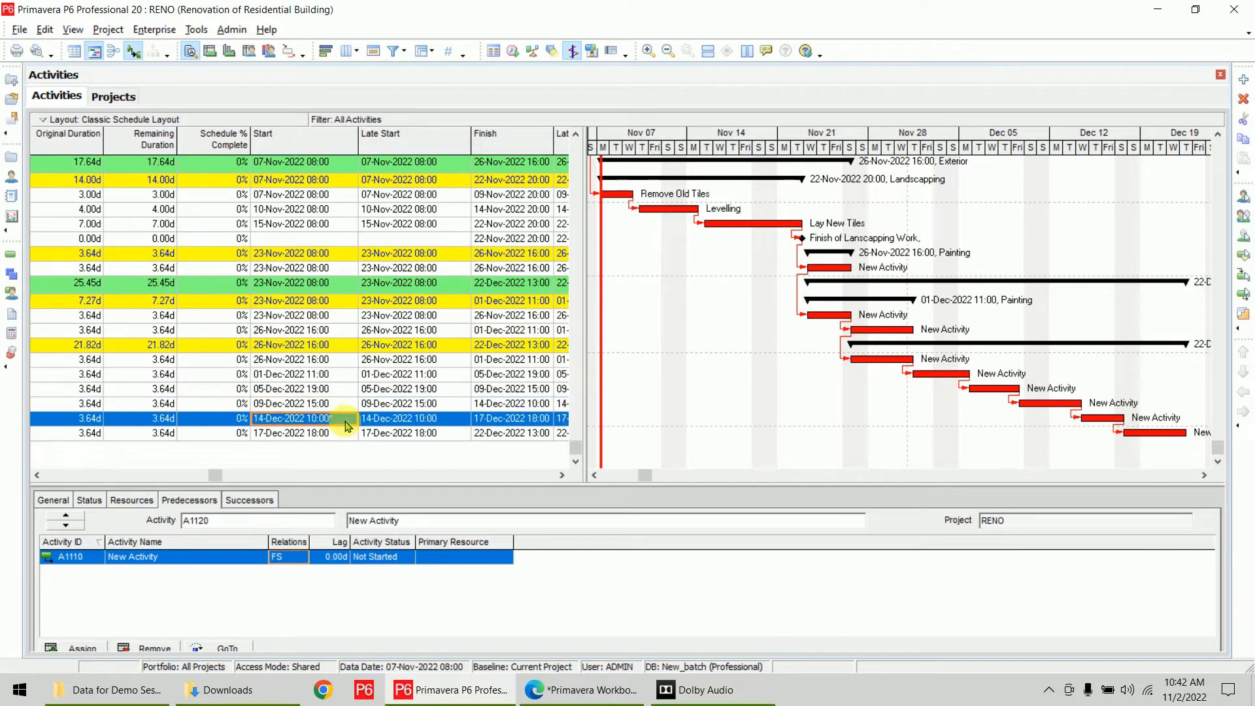
left_click(88, 500)
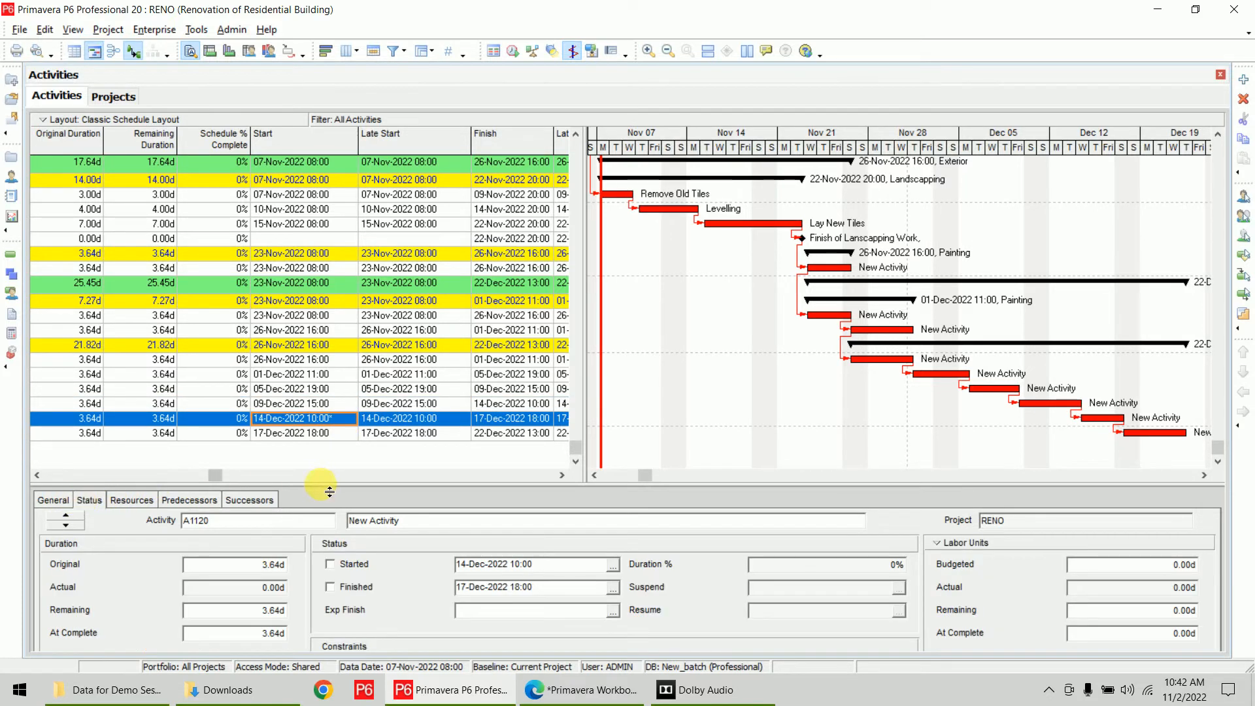
left_click_drag(330, 492, 387, 357)
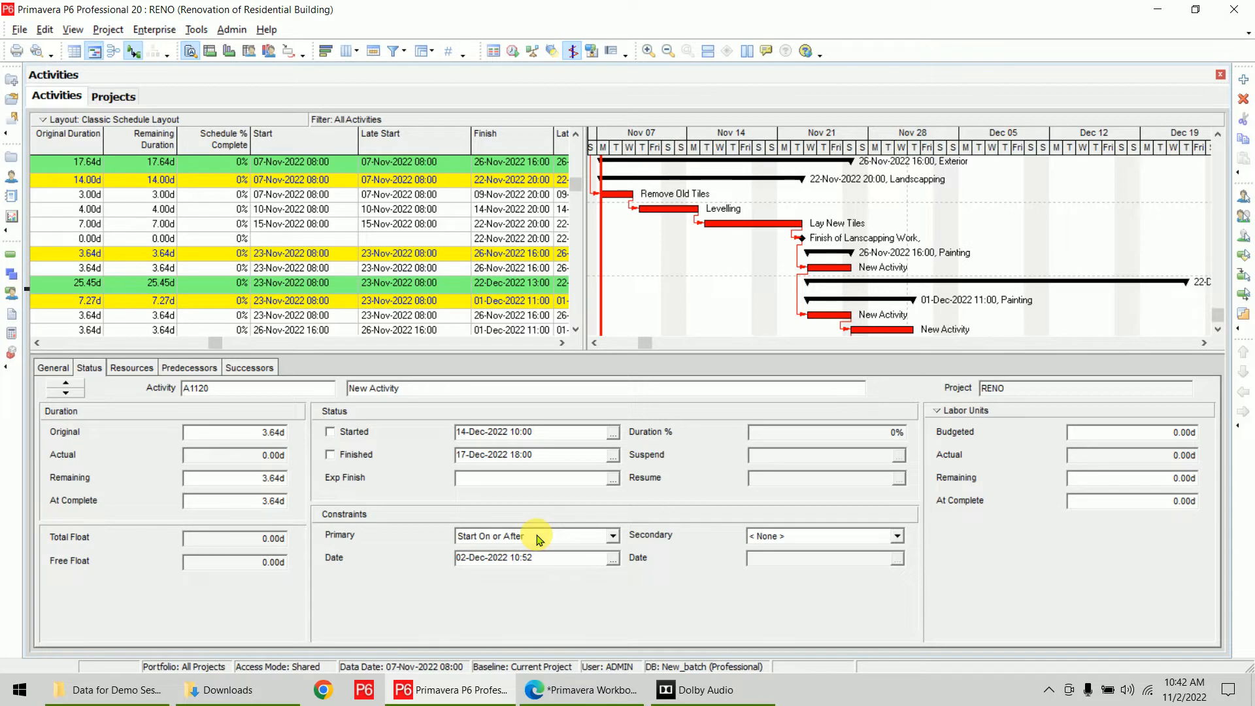
left_click_drag(845, 355, 849, 489)
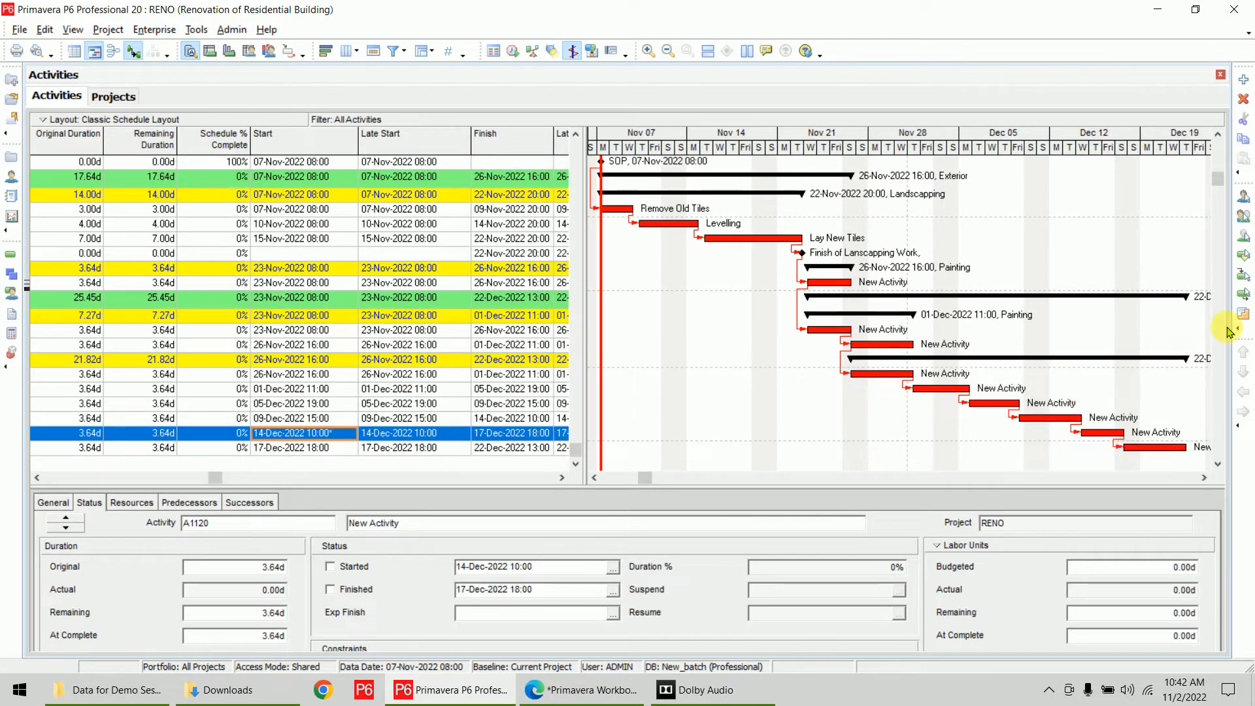
left_click(1217, 465)
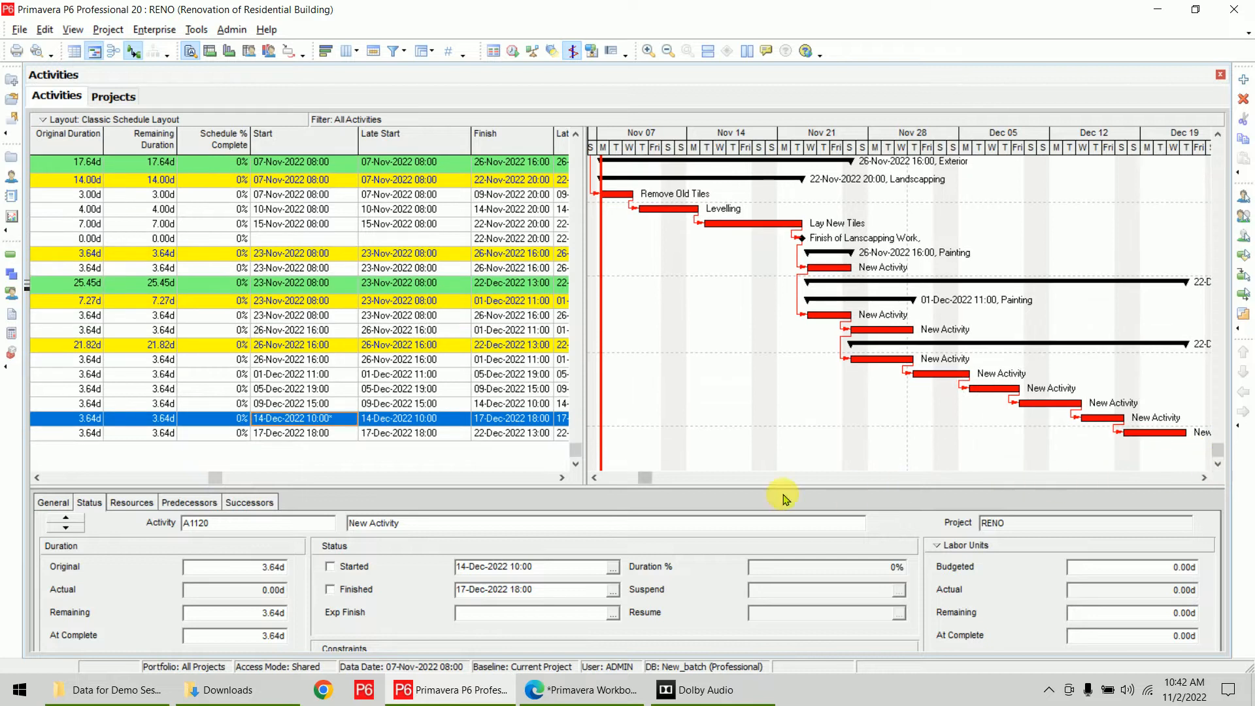
left_click(1204, 477)
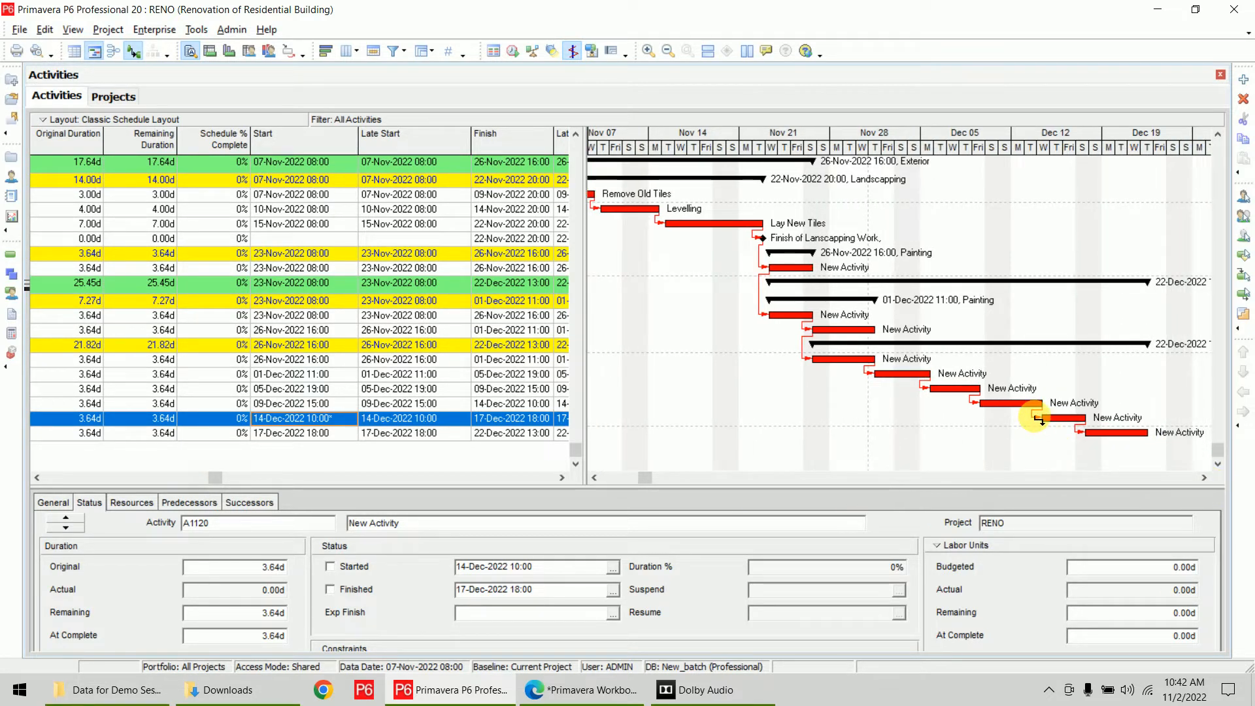
left_click_drag(1039, 421, 1093, 377)
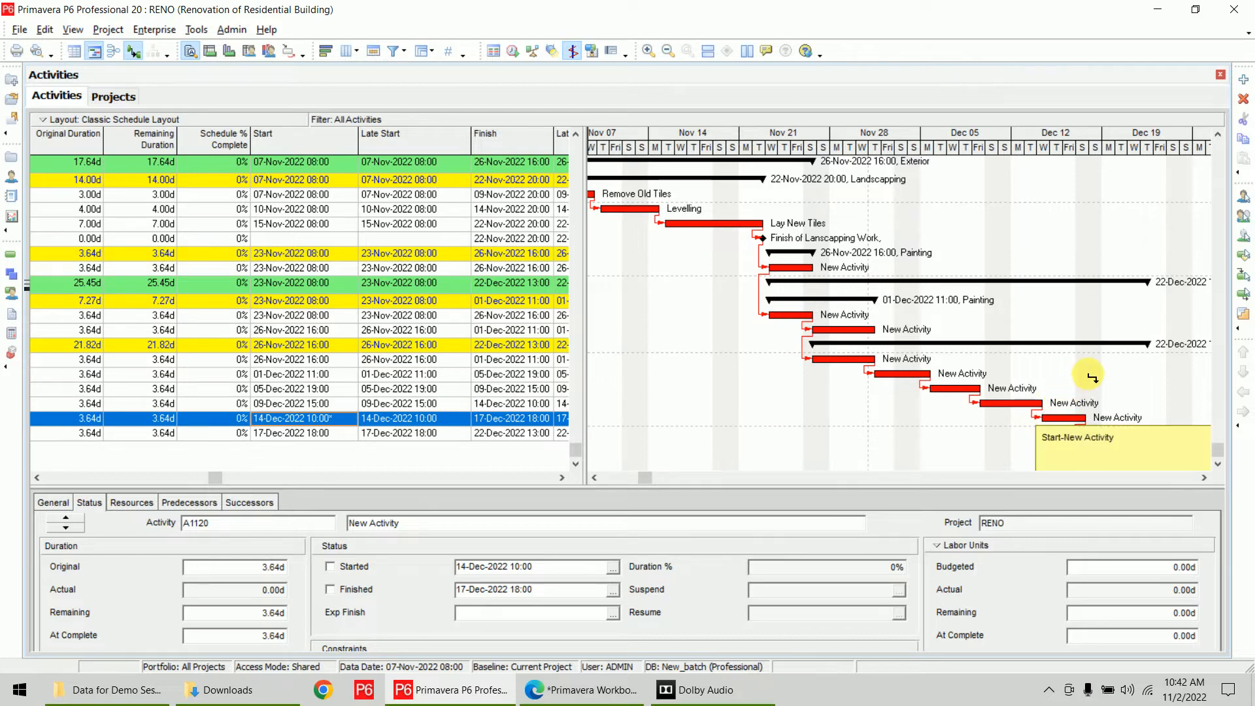
left_click(1057, 419)
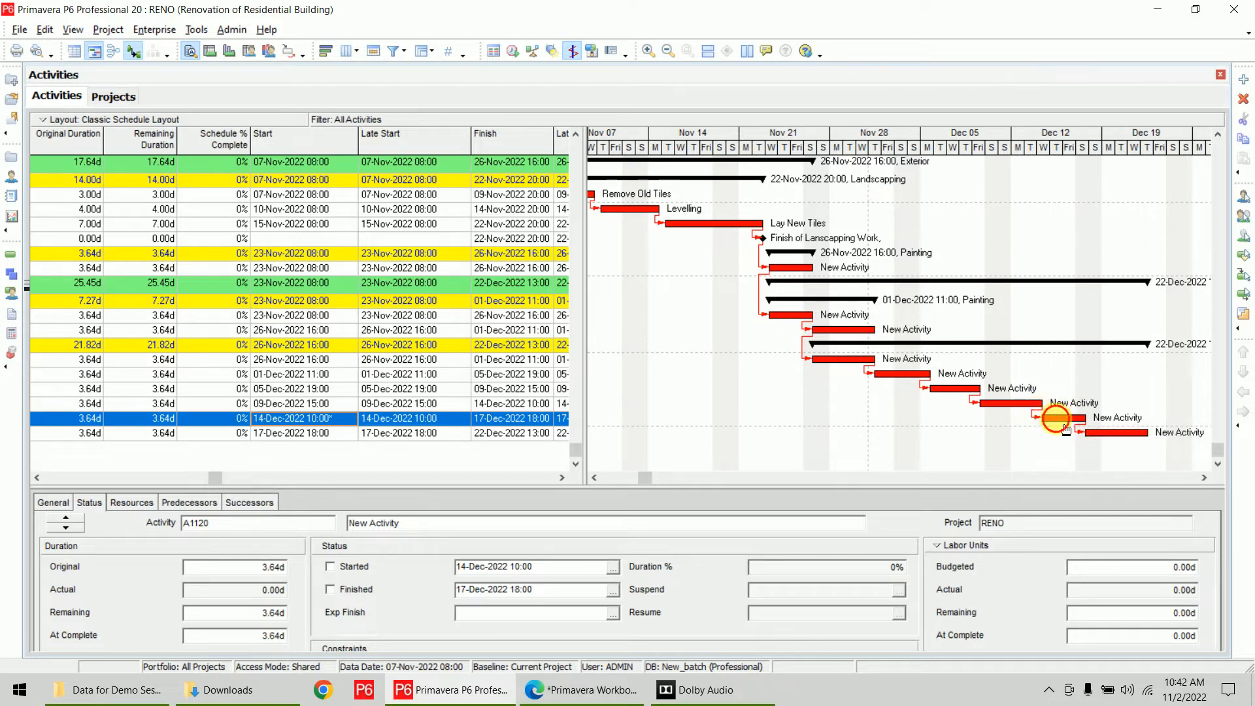
- Remove predecessor A1110 from activity A1120 and confirm the removal
left_click(177, 506)
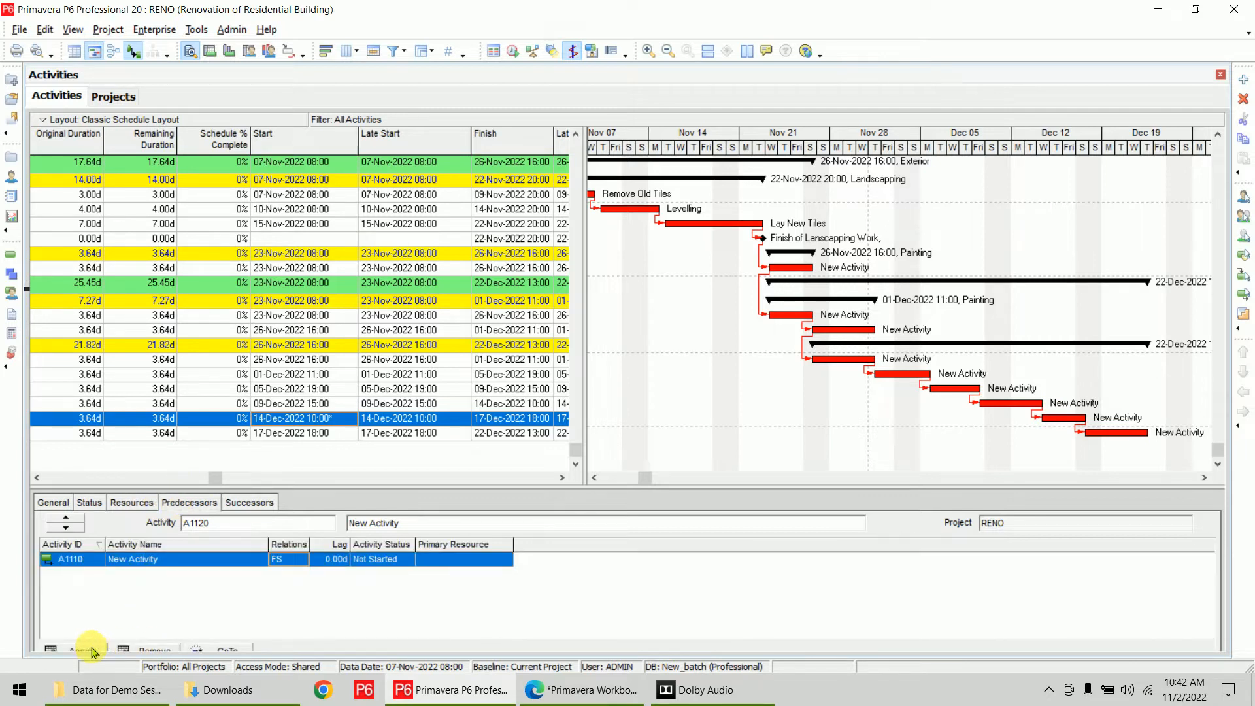
left_click(139, 649)
left_click(608, 371)
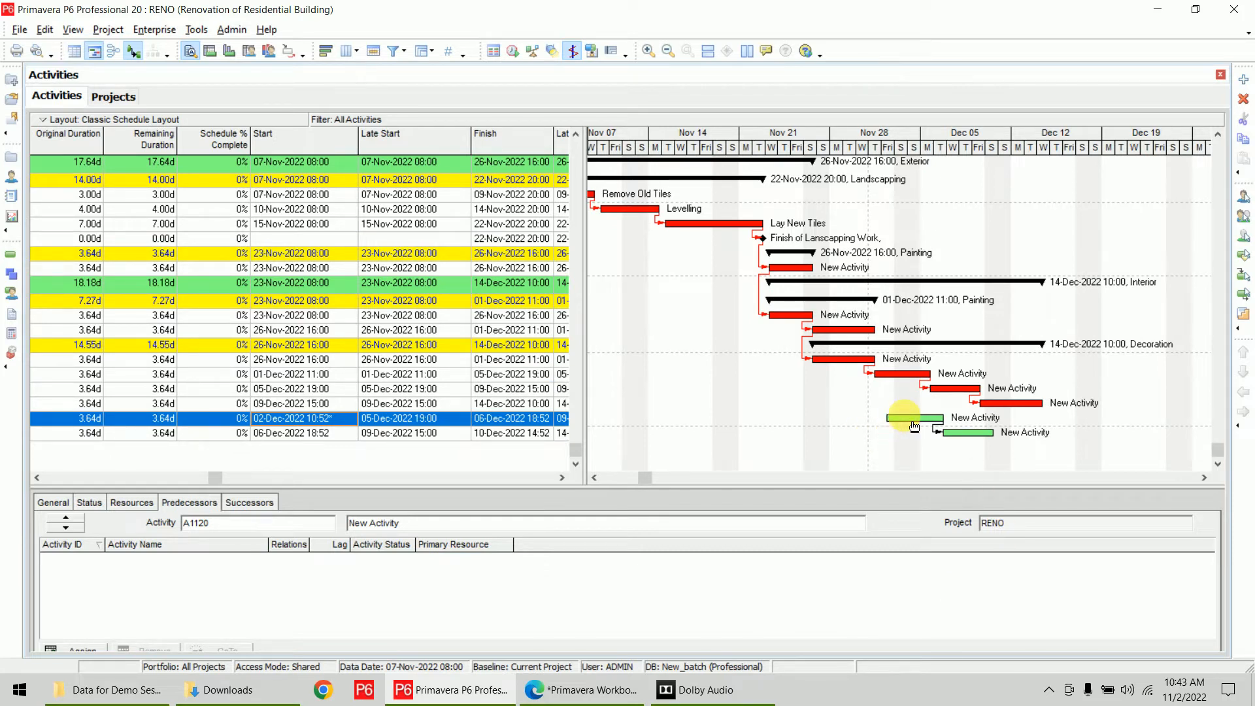
- Change activity A1120's primary constraint to Mandatory Start in its status details
left_click(89, 502)
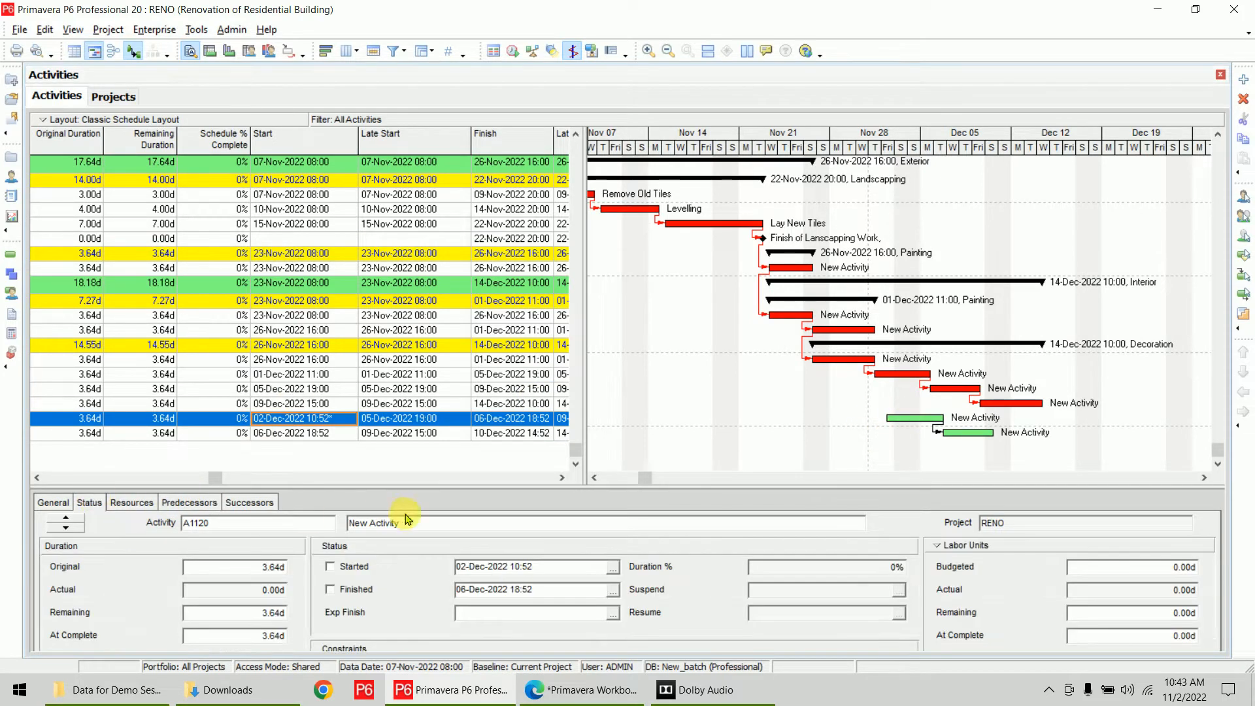
left_click_drag(428, 494, 451, 399)
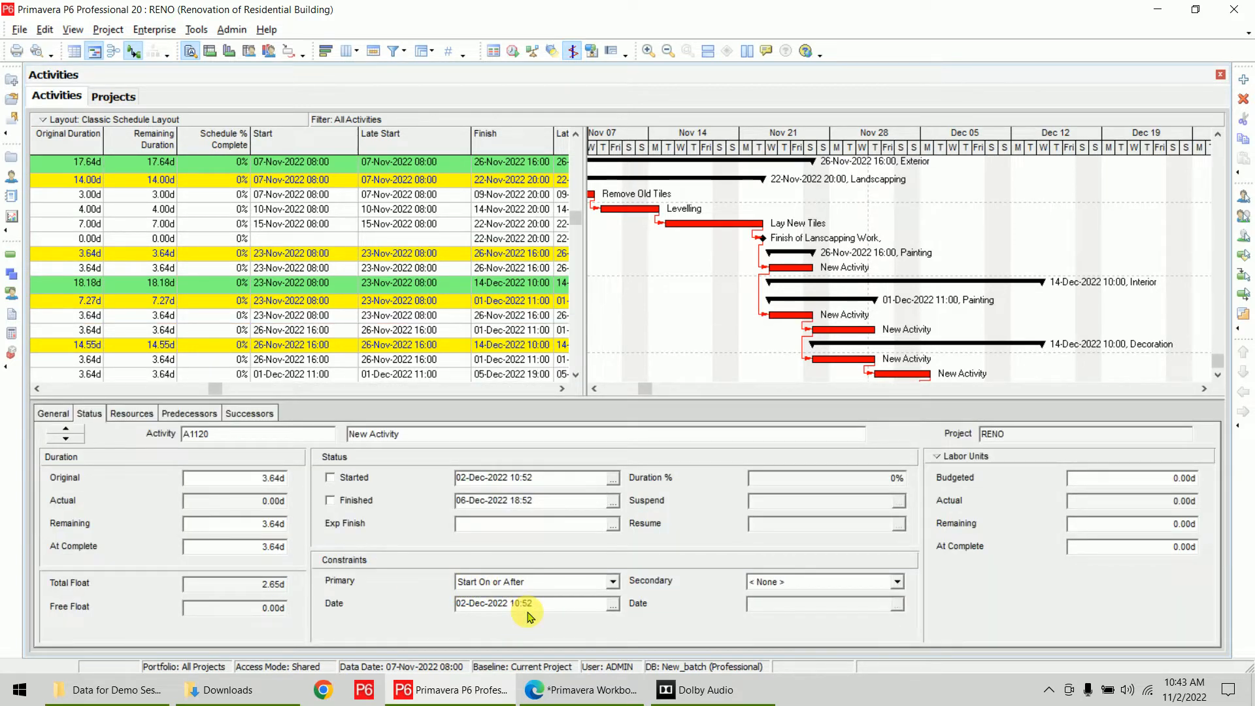
left_click(614, 581)
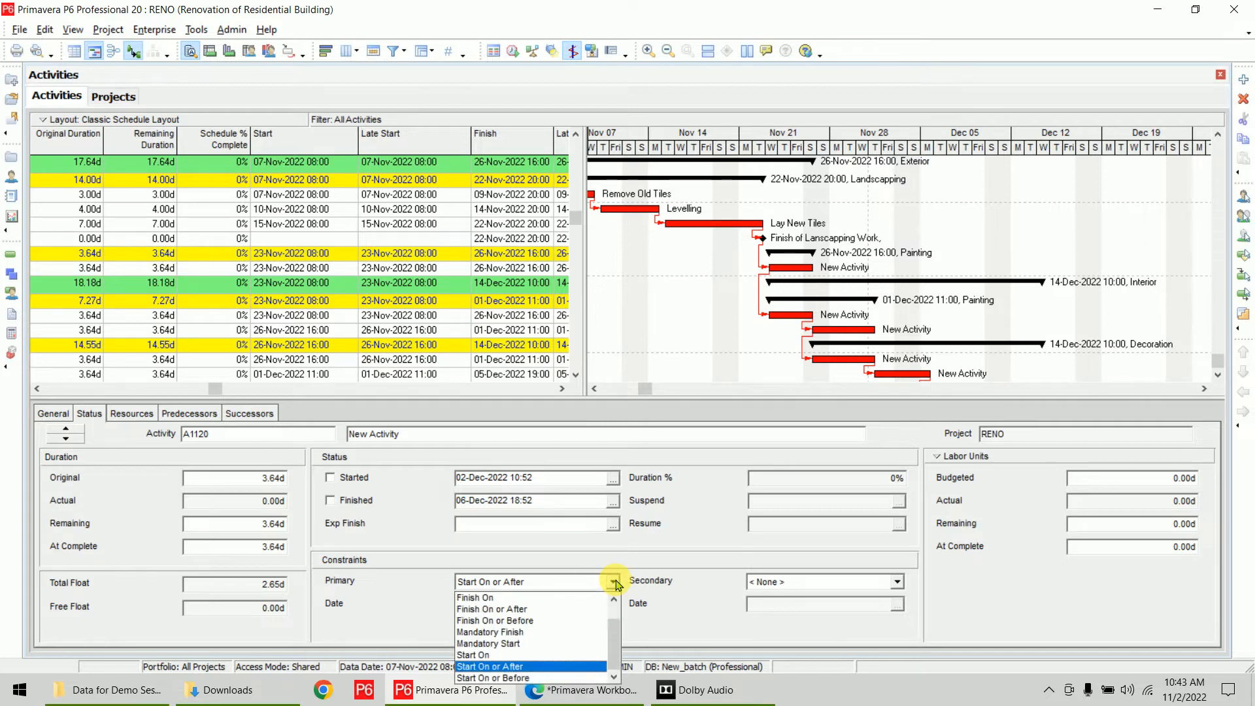
left_click(556, 643)
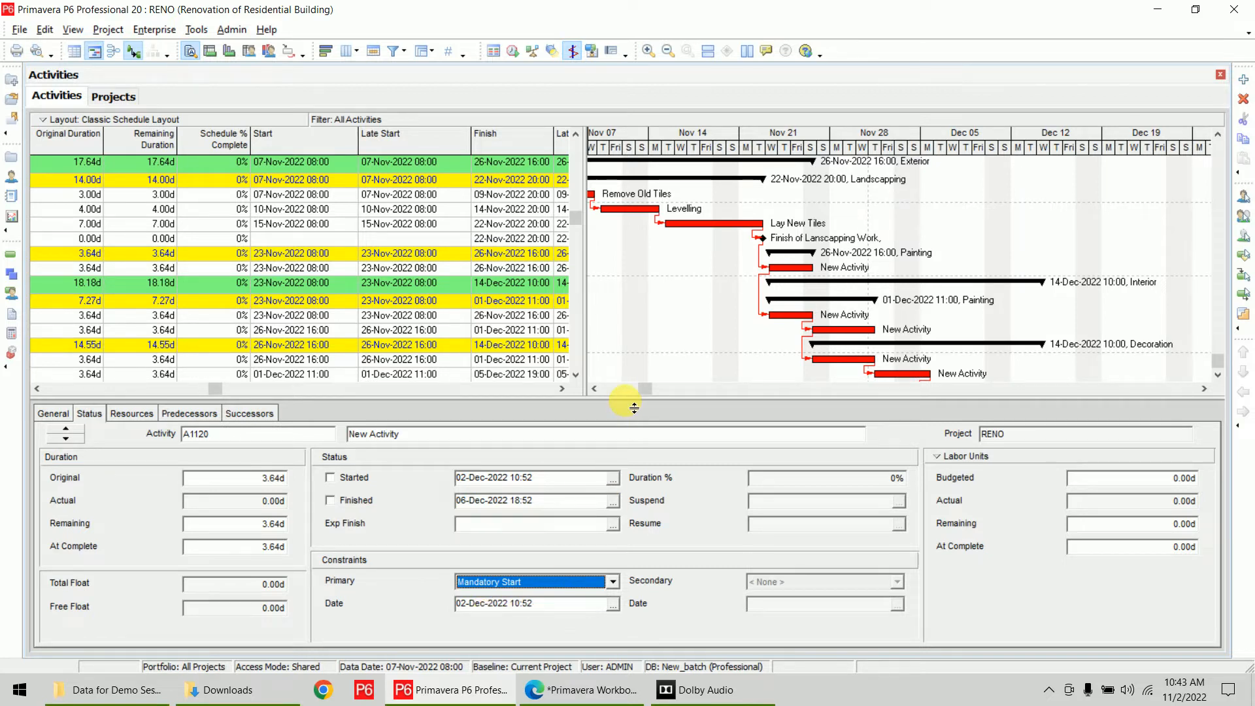
- Link the finish of activity A1110 to the start of A1120 in the Gantt chart and check A1110's status details
left_click_drag(634, 407, 621, 535)
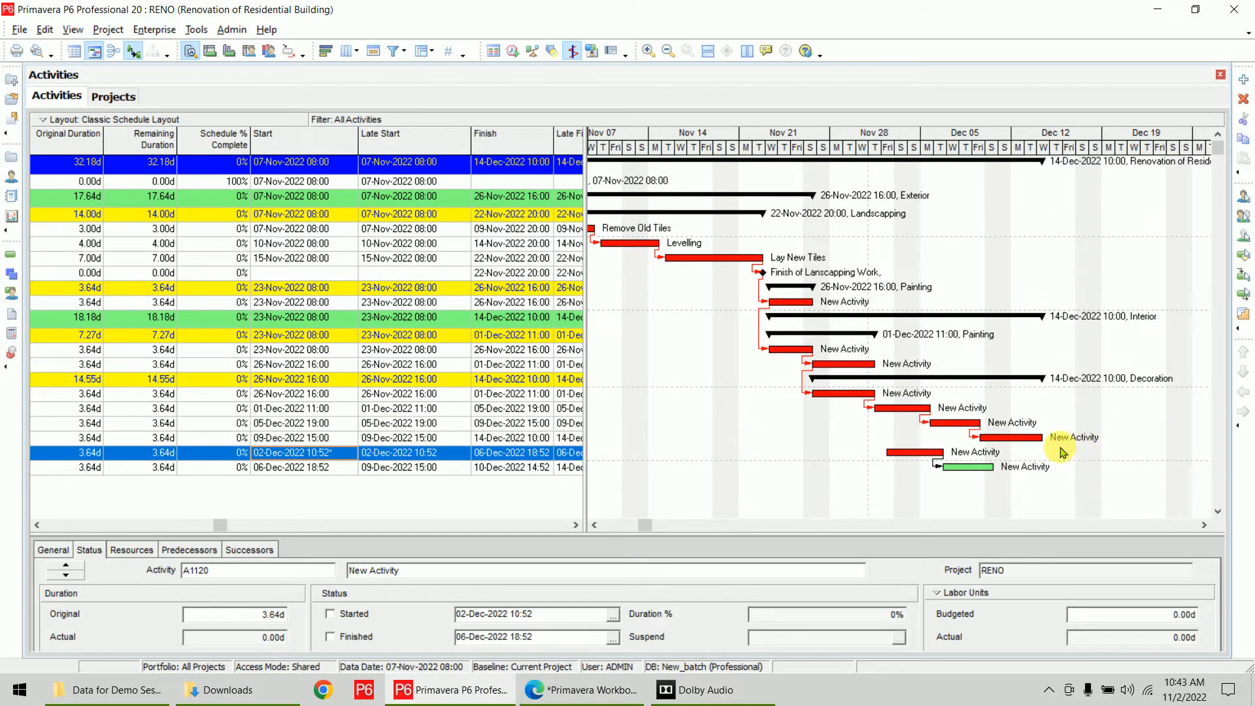
left_click_drag(1050, 439, 884, 453)
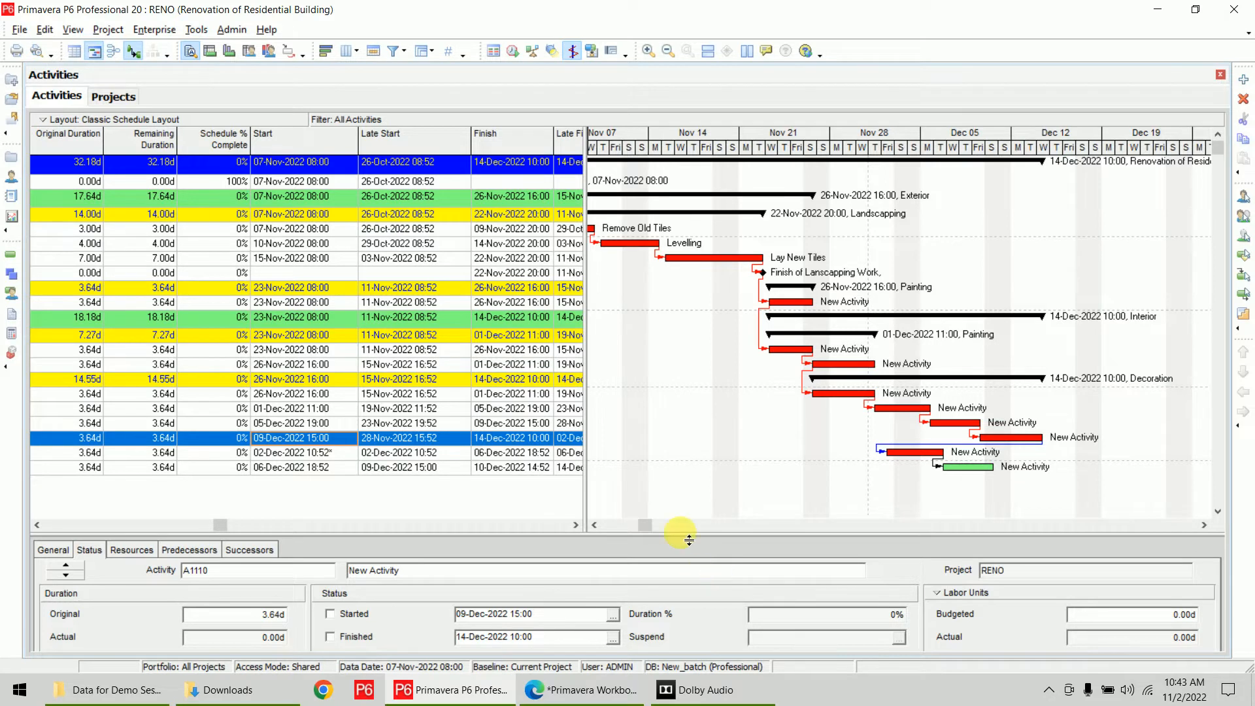
left_click_drag(689, 540, 688, 450)
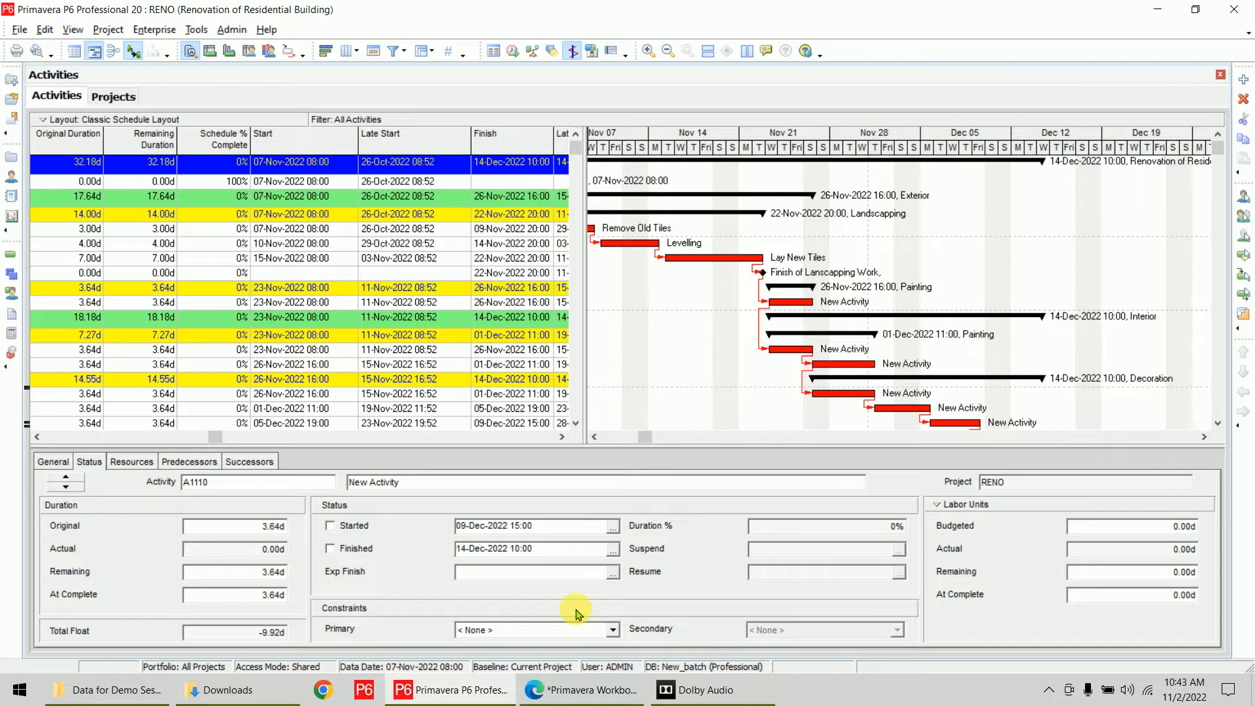
- Switch to Paint and handwrite an underlined "Constraint" heading in red near the upper edge of the canvas
left_click(15, 692)
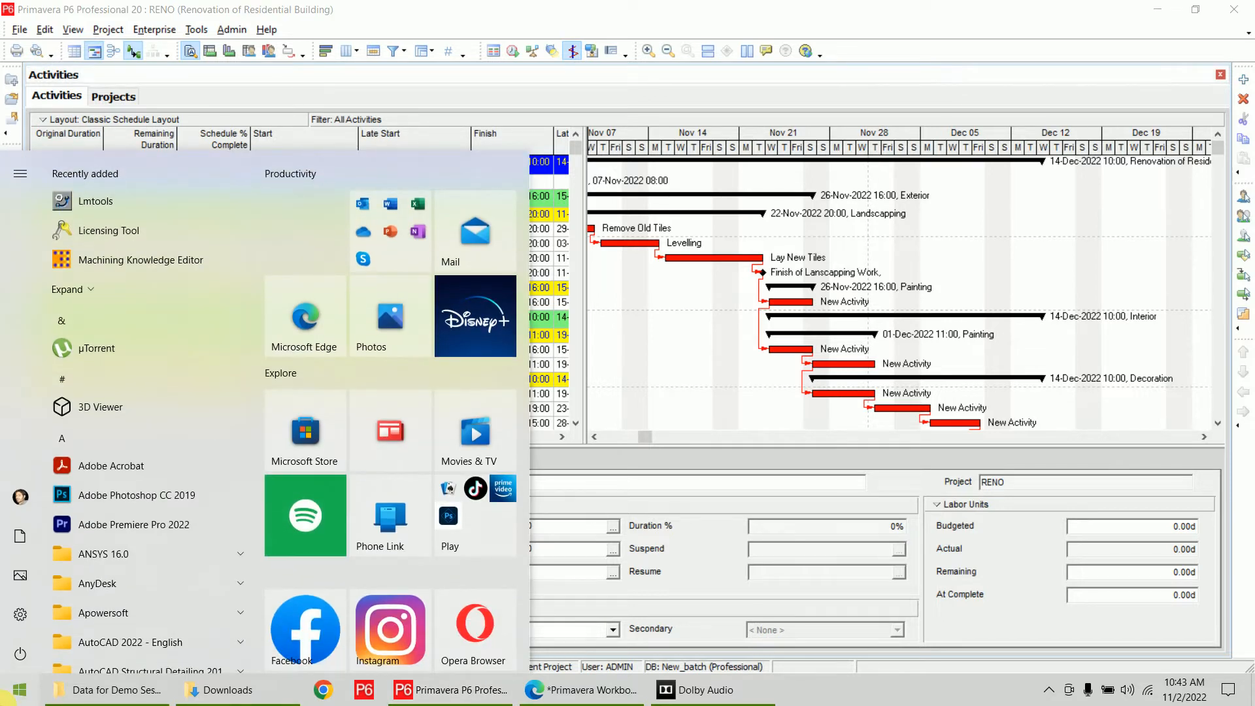
type("paints")
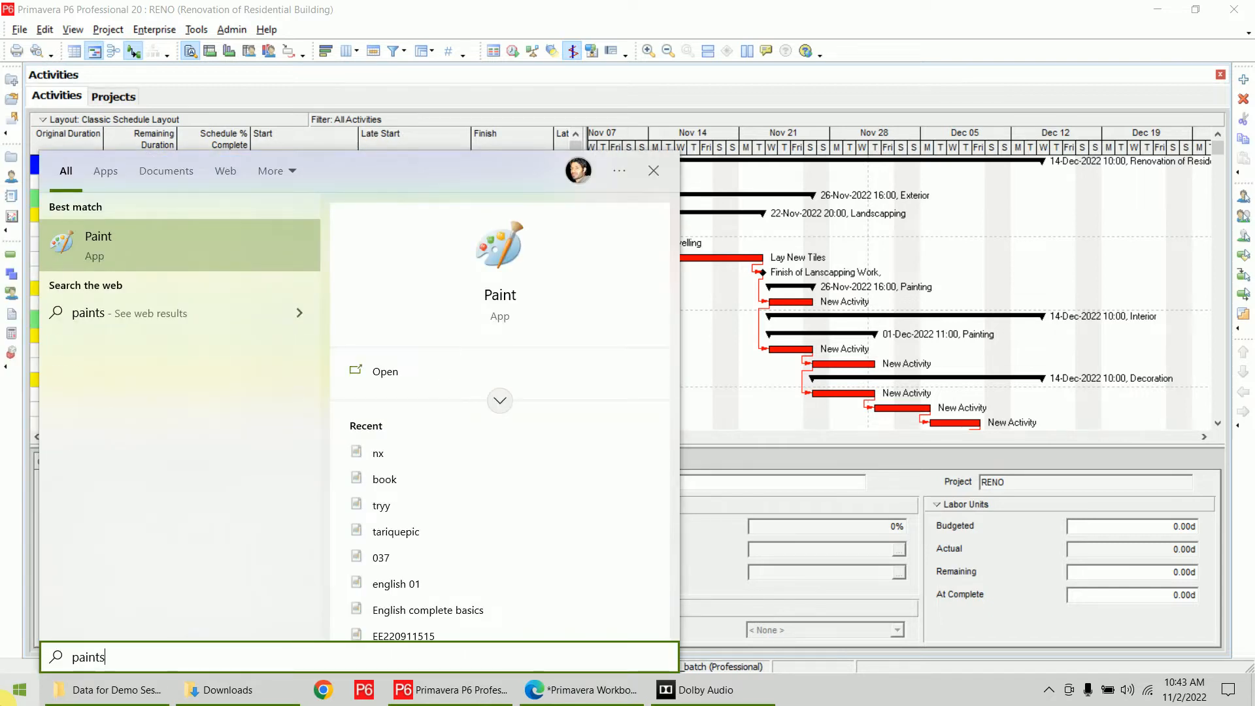
key("Return")
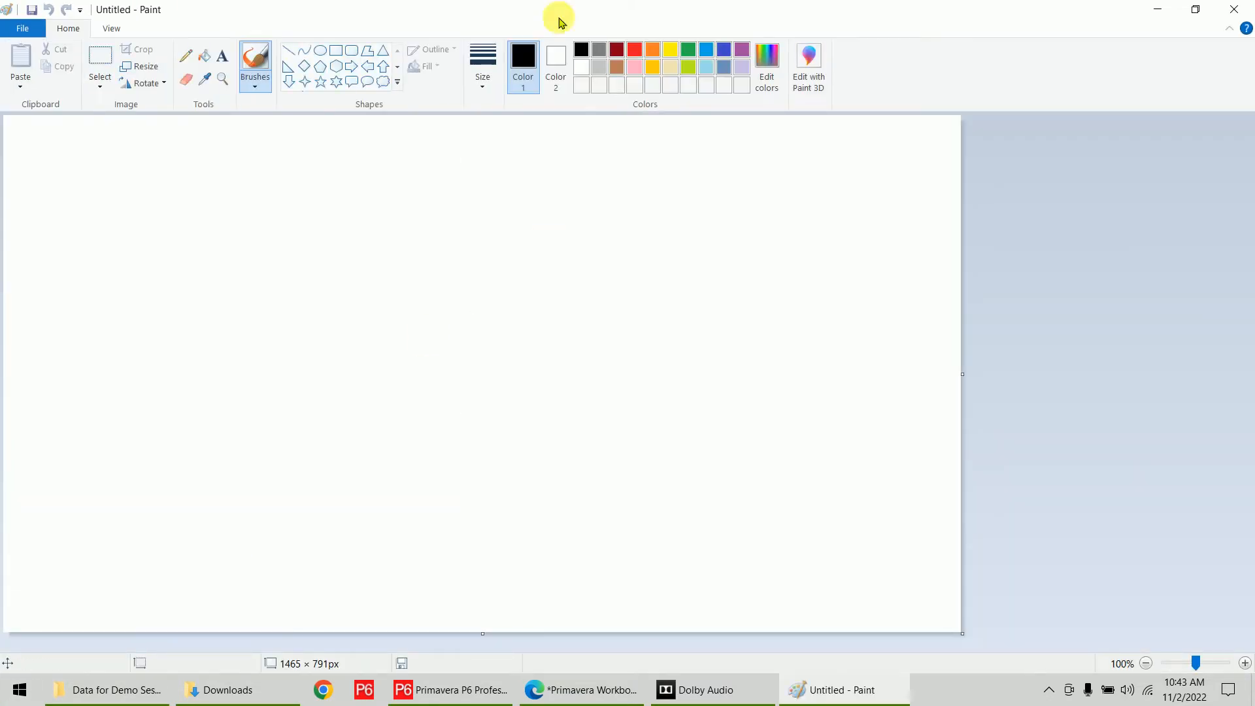
left_click(634, 50)
mouse_move(359, 142)
left_mouse_down()
mouse_move(350, 179)
mouse_move(386, 163)
mouse_move(398, 178)
mouse_move(440, 173)
mouse_move(470, 165)
mouse_move(468, 154)
mouse_move(499, 174)
mouse_move(507, 157)
left_mouse_up()
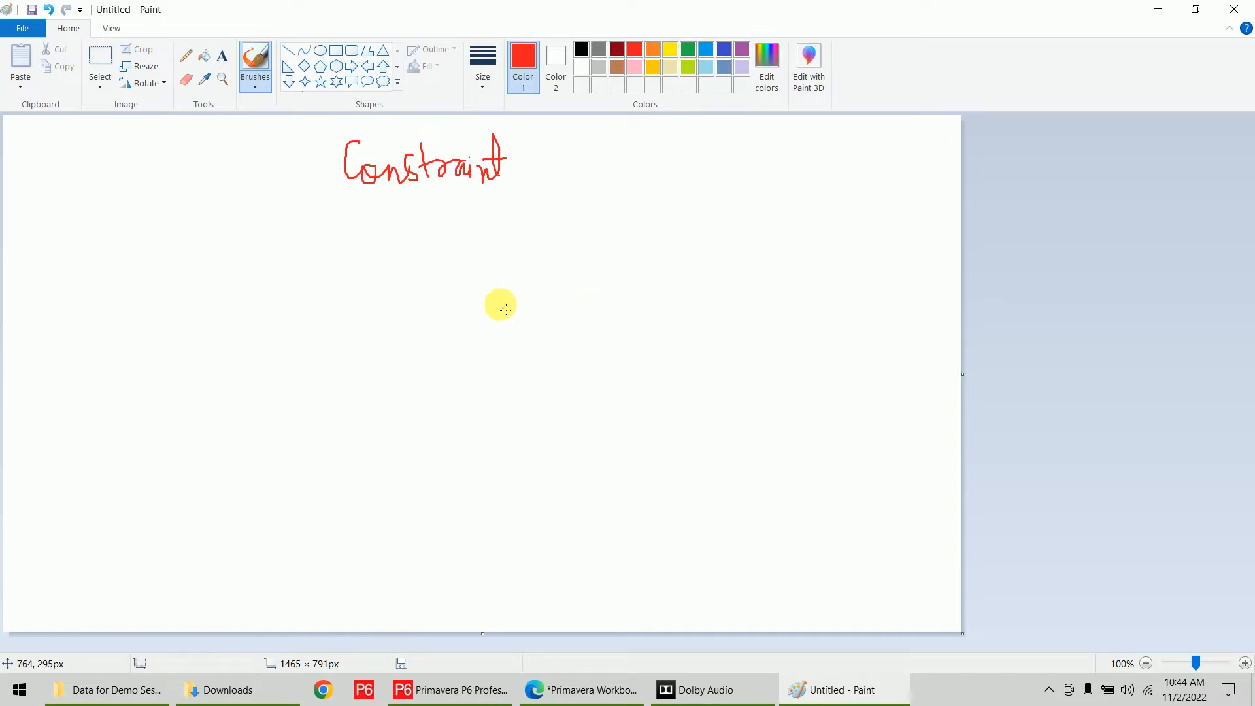
left_click_drag(340, 191, 519, 195)
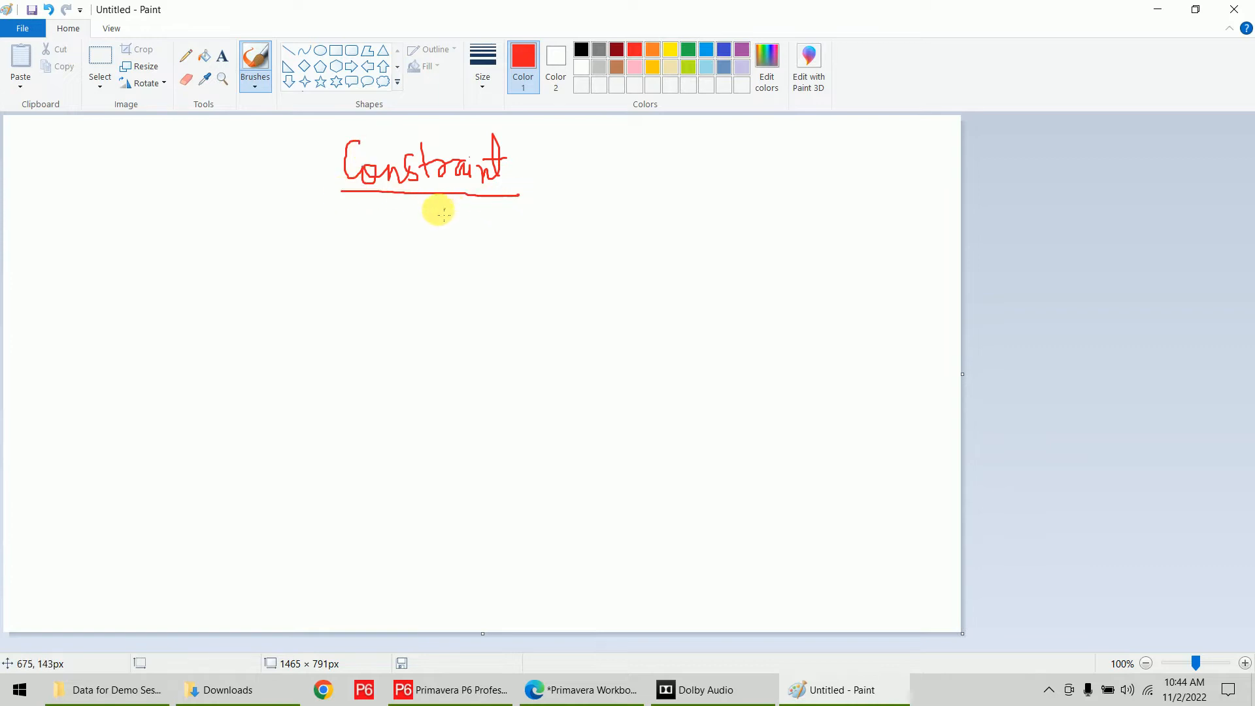
- Branch the heading into "Rigid / Inflexible" and "Flexible" with arrows, underlining the rigid labels and adding an arrow to "Mandatory" below them
mouse_move(409, 195)
left_mouse_down()
mouse_move(378, 219)
mouse_move(255, 238)
mouse_move(255, 252)
mouse_move(276, 249)
left_mouse_up()
mouse_move(407, 220)
left_mouse_down()
mouse_move(493, 216)
mouse_move(585, 249)
mouse_move(601, 240)
left_mouse_up()
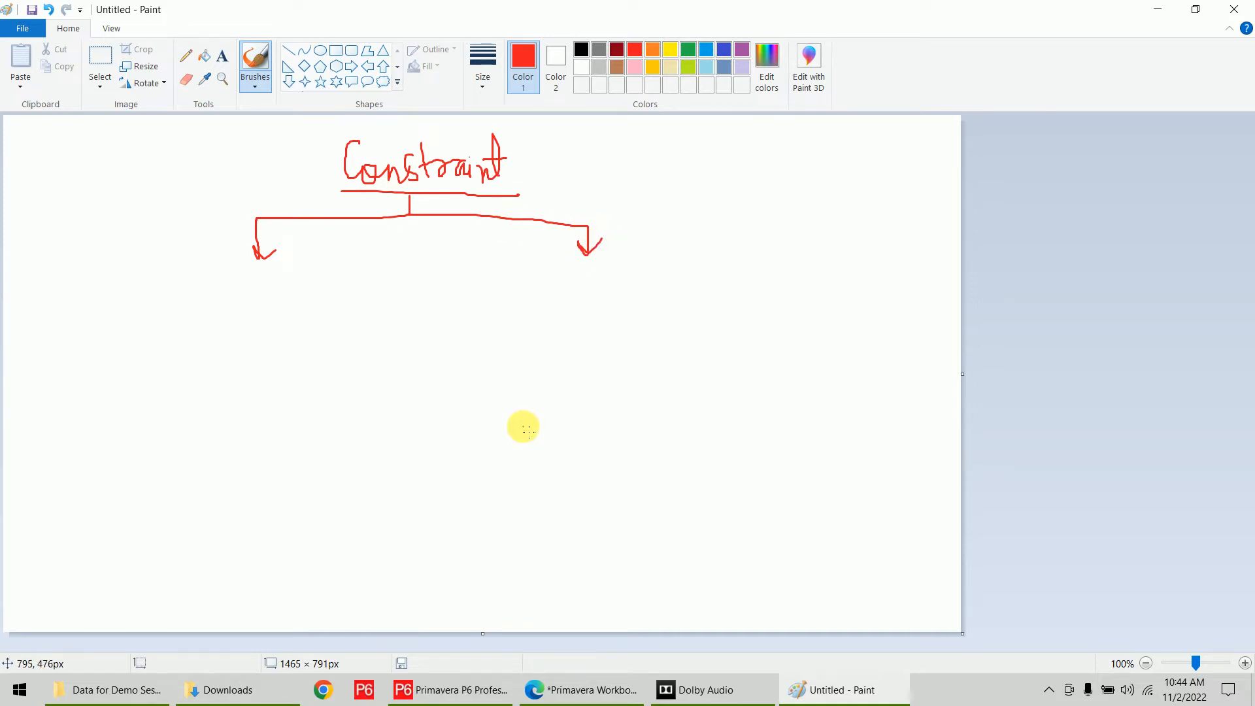
mouse_move(224, 275)
left_mouse_down()
mouse_move(225, 298)
mouse_move(235, 266)
mouse_move(230, 277)
mouse_move(268, 282)
mouse_move(272, 296)
mouse_move(279, 275)
mouse_move(294, 280)
mouse_move(302, 300)
left_mouse_up()
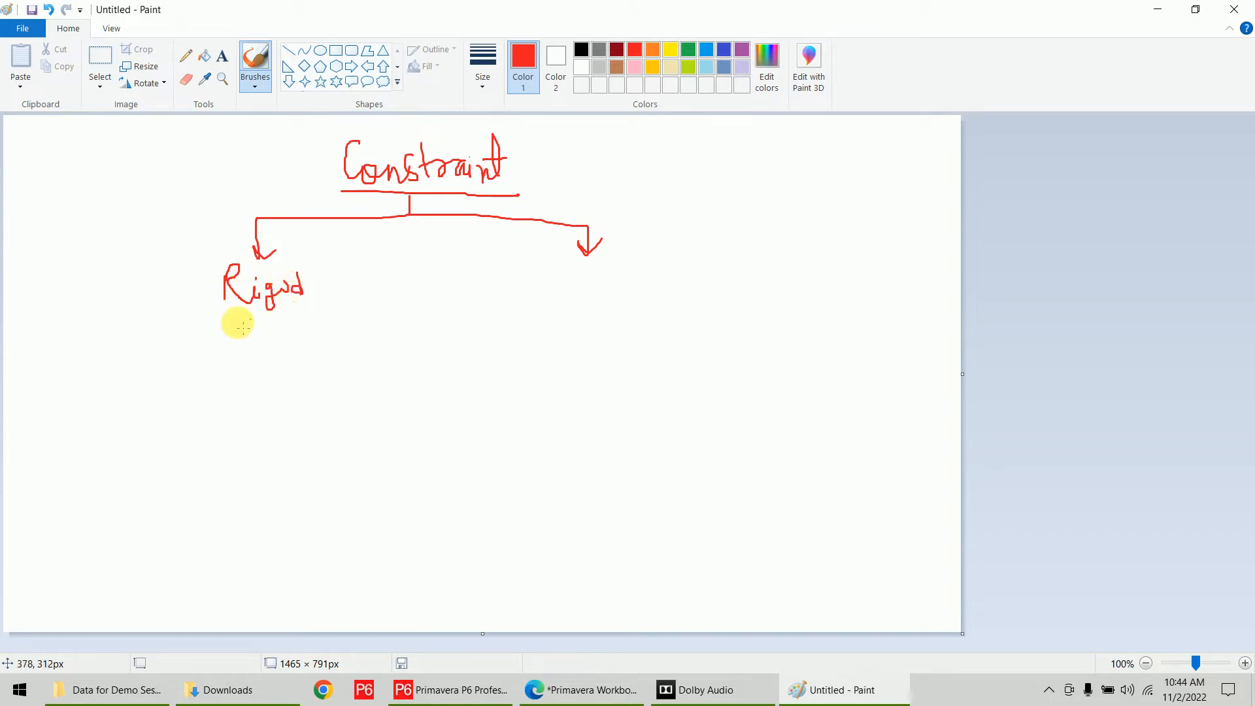
mouse_move(200, 330)
left_mouse_down()
mouse_move(260, 350)
mouse_move(308, 323)
mouse_move(314, 350)
mouse_move(359, 347)
left_mouse_up()
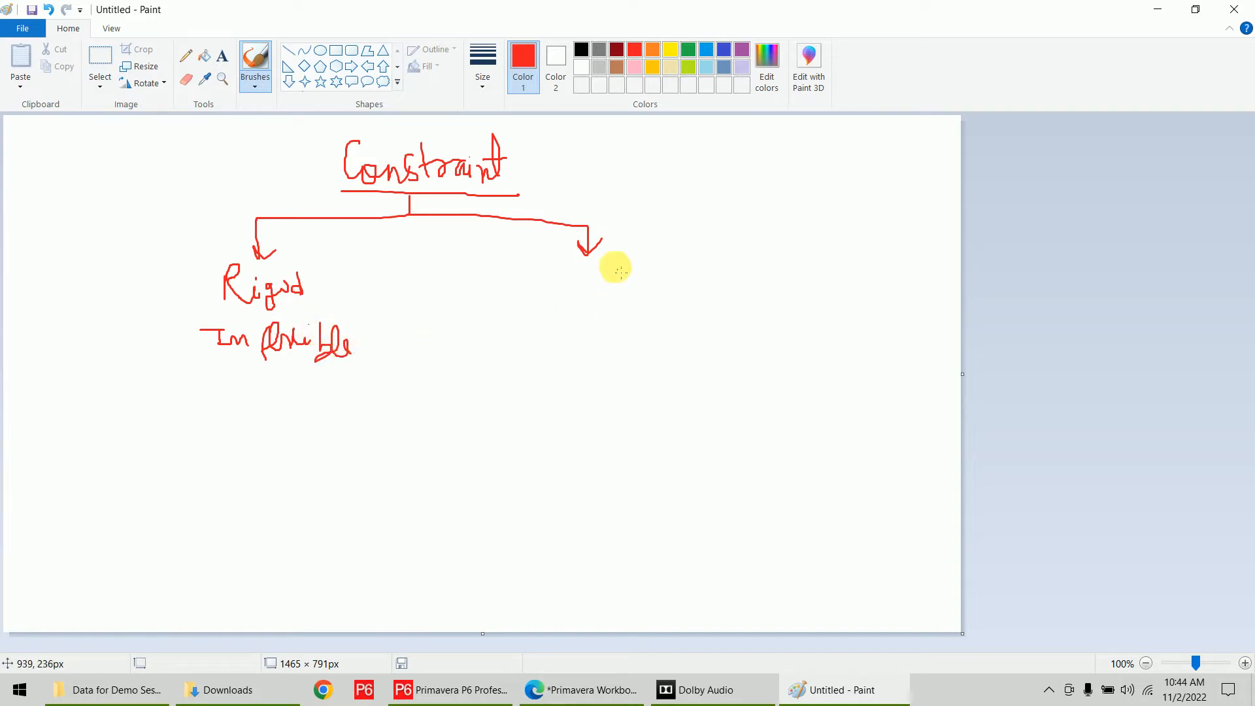
mouse_move(588, 273)
left_mouse_down()
mouse_move(573, 312)
mouse_move(596, 294)
mouse_move(608, 308)
mouse_move(653, 294)
mouse_move(661, 308)
mouse_move(683, 302)
left_mouse_up()
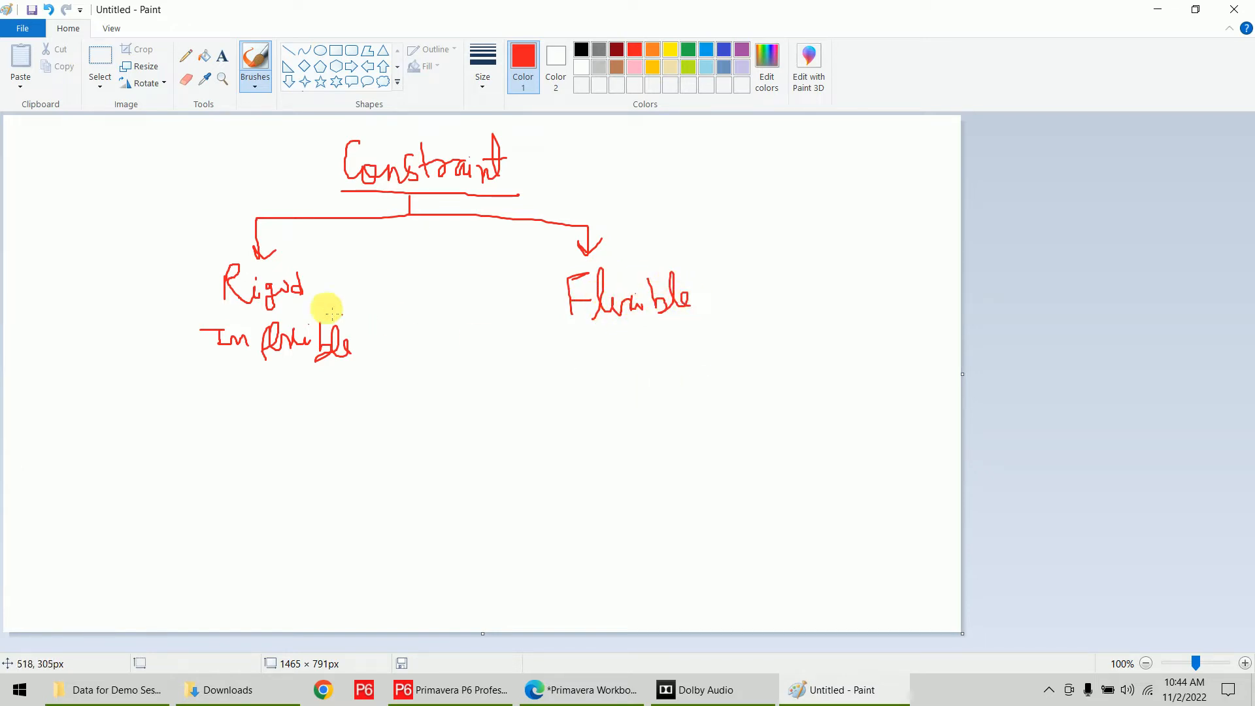
left_click_drag(225, 303, 307, 303)
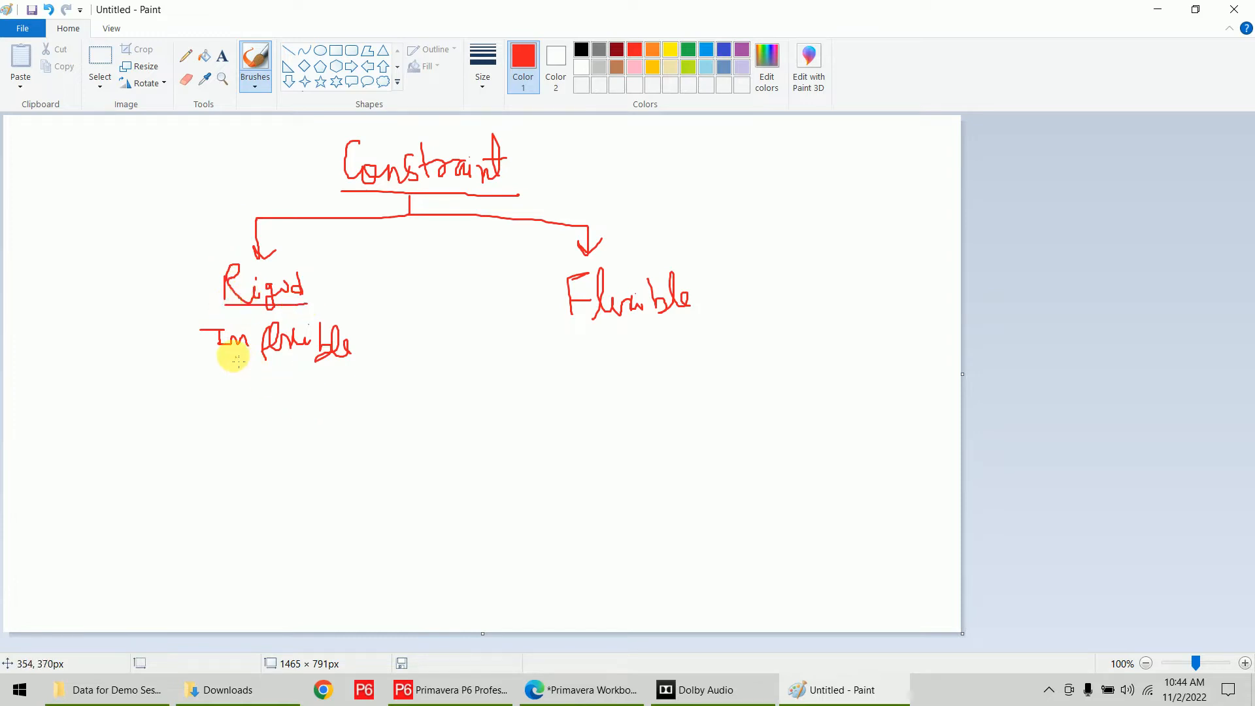
mouse_move(221, 356)
left_mouse_down()
mouse_move(324, 364)
mouse_move(251, 393)
mouse_move(262, 390)
mouse_move(223, 424)
mouse_move(236, 431)
mouse_move(285, 412)
mouse_move(307, 432)
mouse_move(303, 420)
mouse_move(359, 421)
left_mouse_up()
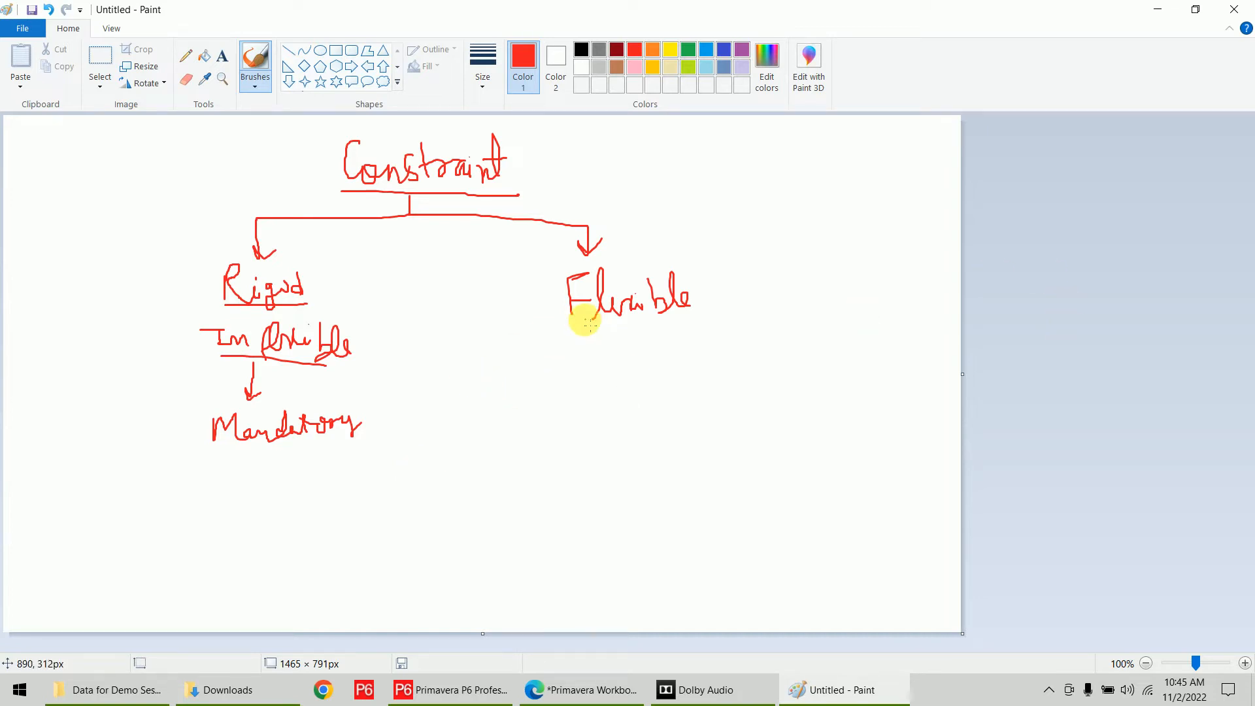
- Underline "Flexible", draw two arrows branching below it, and write "Start" and "Finish" under the first arrow
left_click_drag(576, 322, 702, 315)
mouse_move(622, 325)
left_mouse_down()
mouse_move(566, 358)
mouse_move(558, 392)
mouse_move(575, 397)
left_mouse_up()
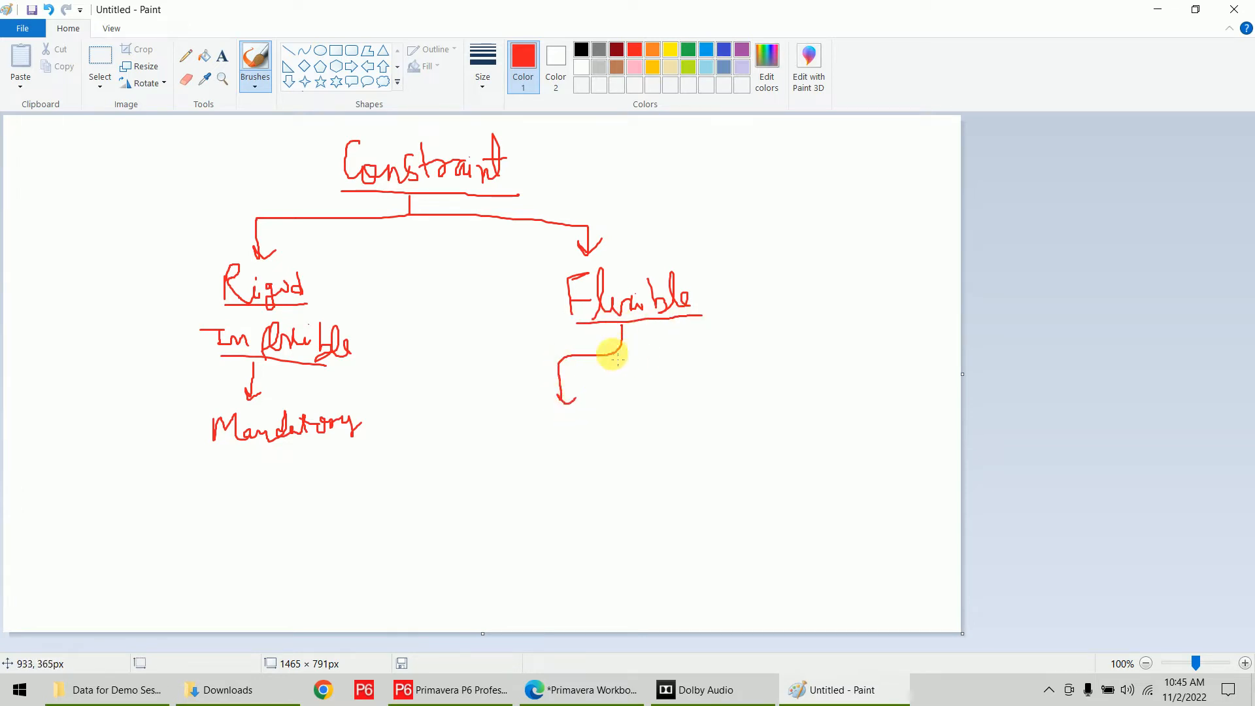
mouse_move(614, 352)
left_mouse_down()
mouse_move(781, 351)
mouse_move(792, 396)
mouse_move(804, 382)
left_mouse_up()
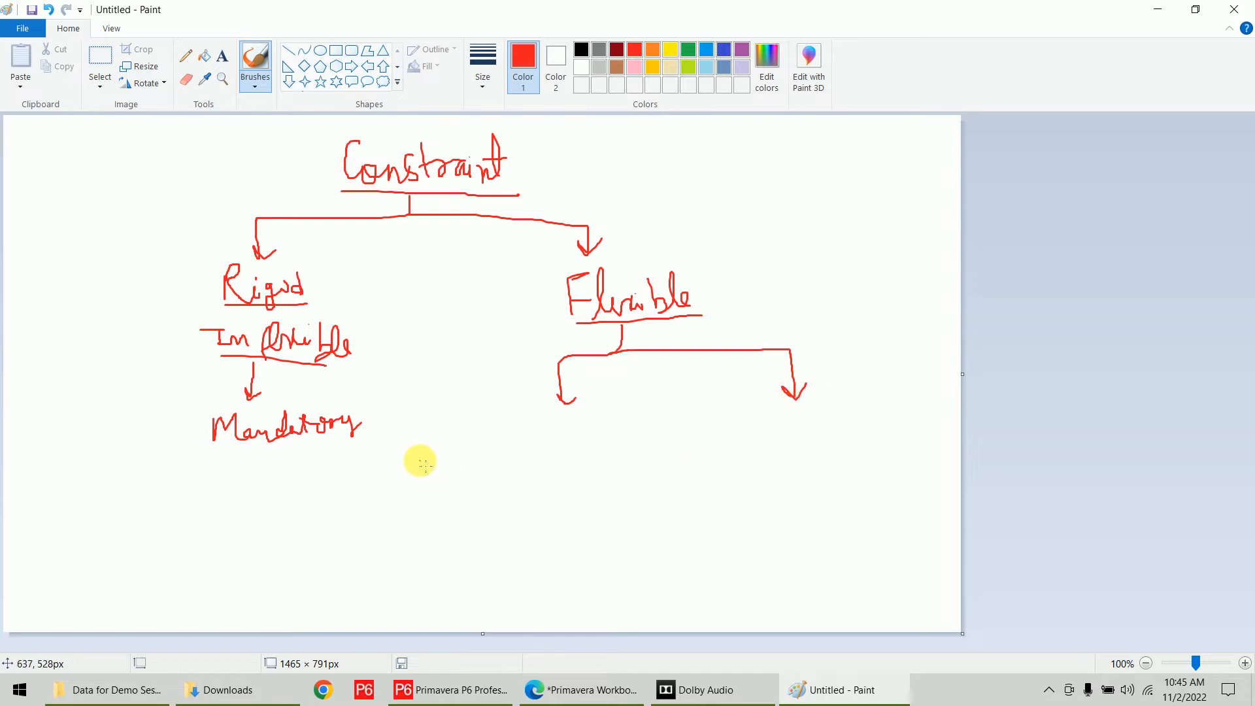
mouse_move(550, 411)
left_mouse_down()
mouse_move(535, 436)
mouse_move(556, 437)
left_mouse_up()
left_click_drag(548, 429, 620, 413)
mouse_move(569, 454)
left_mouse_down()
mouse_move(555, 457)
mouse_move(558, 487)
left_mouse_up()
mouse_move(561, 482)
left_mouse_down()
mouse_move(613, 454)
mouse_move(618, 467)
mouse_move(644, 461)
left_mouse_up()
- Write "Start on / after" and a matching "Finish on" option under the second arrow, and box "Start" and "Start on / after"
mouse_move(801, 405)
left_mouse_down()
mouse_move(791, 415)
mouse_move(804, 427)
mouse_move(824, 426)
mouse_move(857, 392)
mouse_move(846, 415)
mouse_move(899, 422)
left_mouse_up()
mouse_move(913, 375)
left_mouse_down()
mouse_move(914, 437)
mouse_move(933, 387)
mouse_move(955, 408)
left_mouse_up()
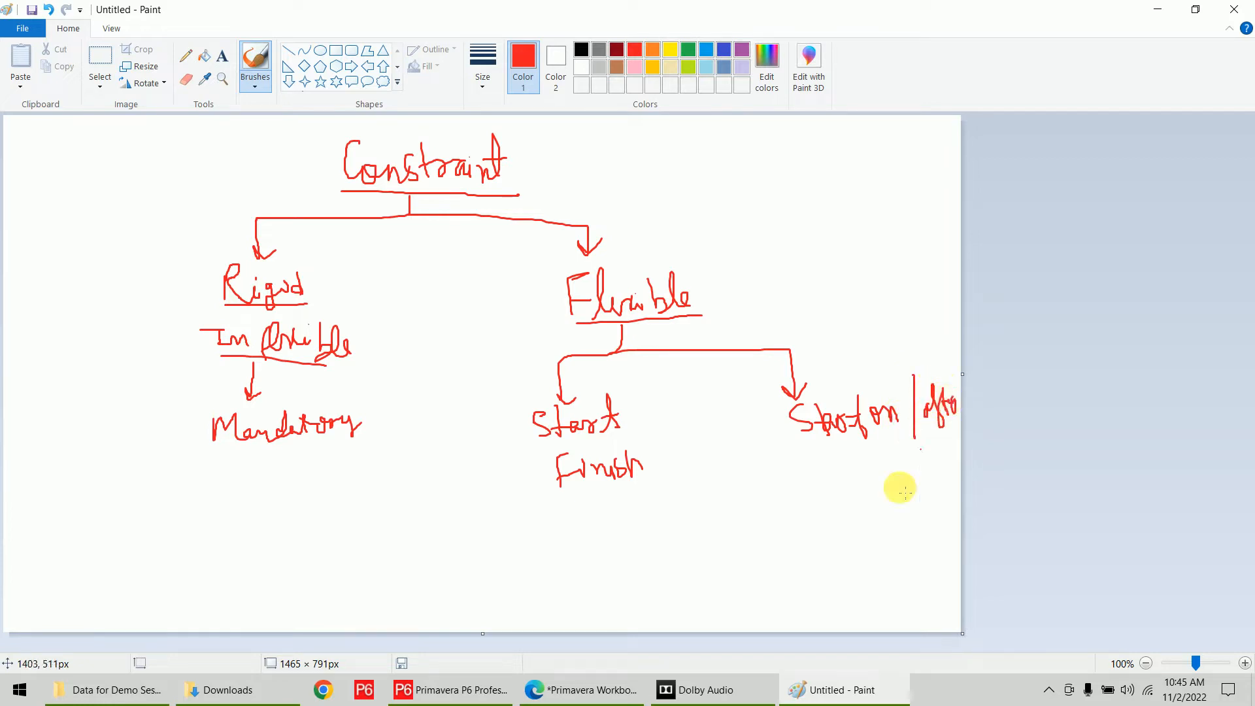
mouse_move(809, 459)
left_mouse_down()
mouse_move(810, 477)
mouse_move(820, 468)
mouse_move(847, 485)
mouse_move(880, 453)
mouse_move(898, 485)
mouse_move(902, 462)
mouse_move(921, 471)
mouse_move(935, 453)
mouse_move(943, 484)
mouse_move(953, 463)
left_mouse_up()
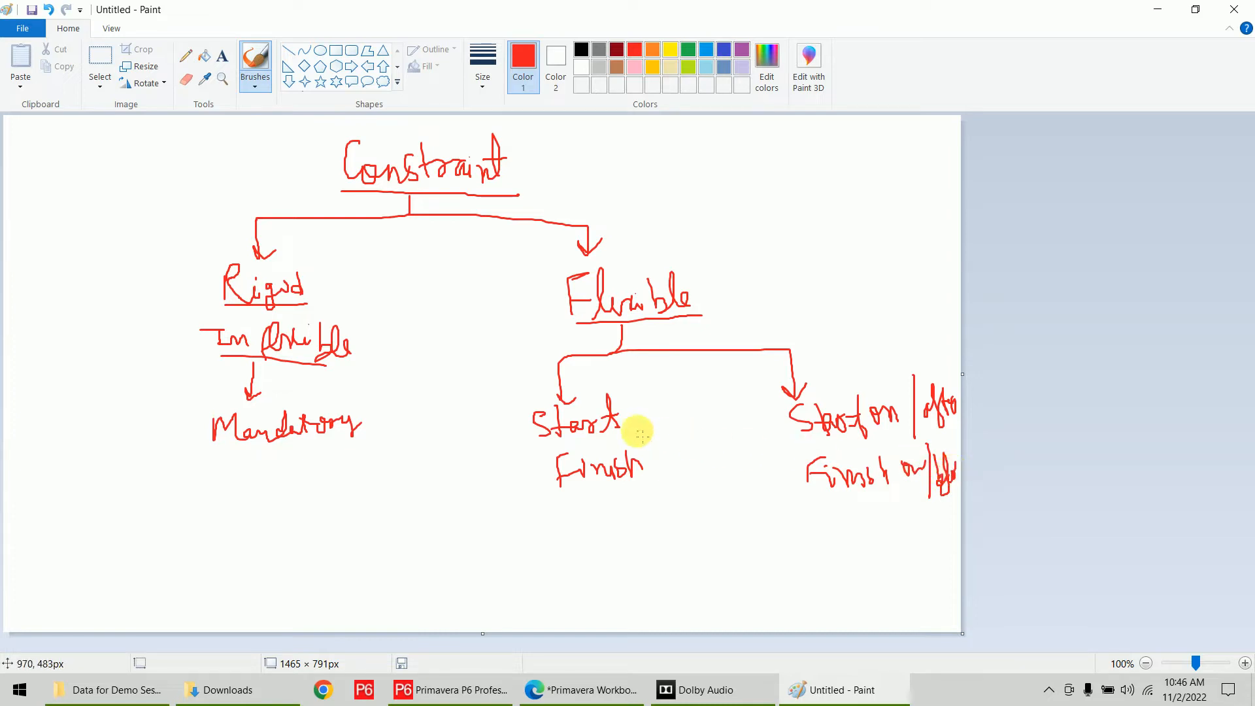
mouse_move(634, 435)
left_mouse_down()
mouse_move(560, 443)
mouse_move(519, 411)
mouse_move(631, 392)
mouse_move(652, 430)
mouse_move(624, 433)
left_mouse_up()
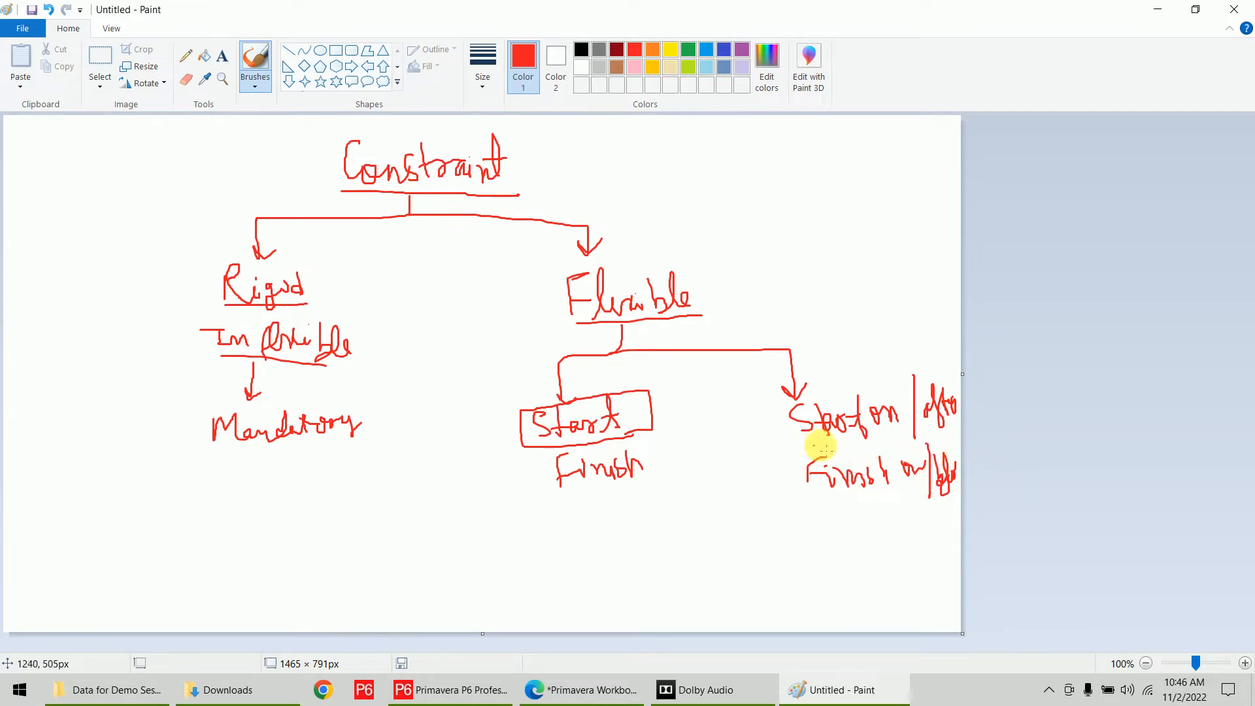
mouse_move(821, 447)
left_mouse_down()
mouse_move(953, 420)
mouse_move(941, 370)
mouse_move(774, 399)
mouse_move(810, 448)
mouse_move(896, 445)
left_mouse_up()
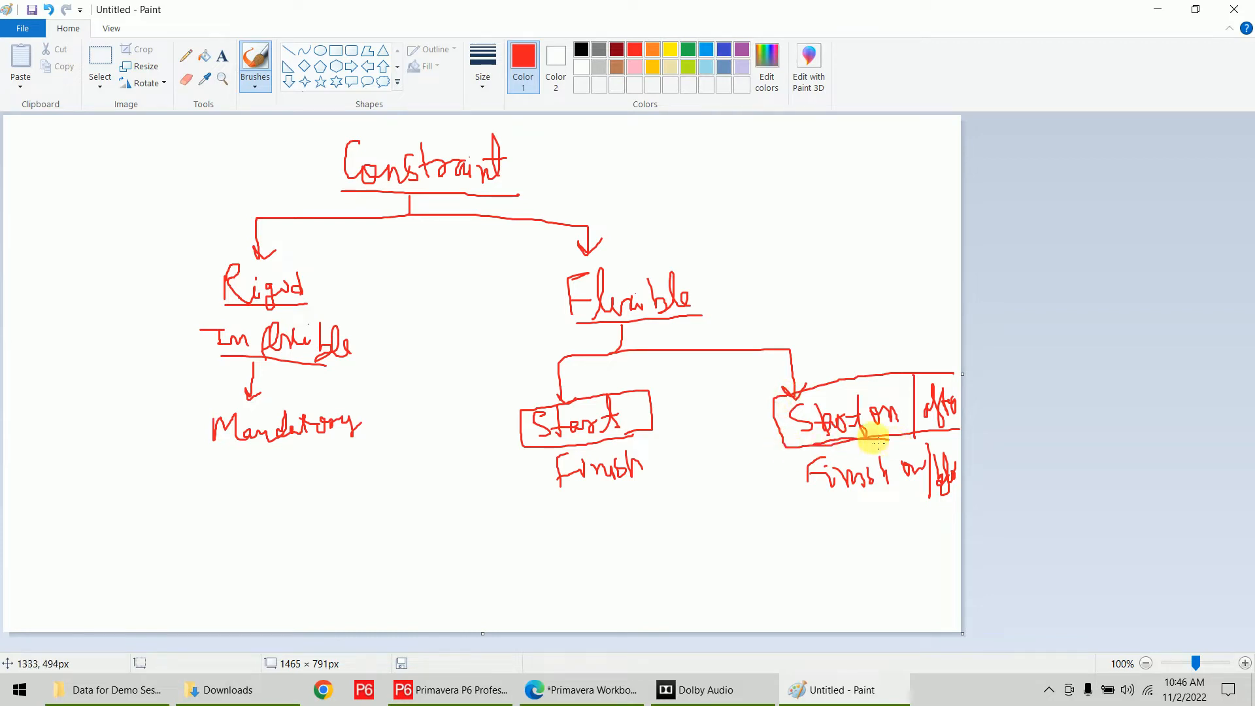
- Draw two arrows from "Constraint" to the handwritten labels "Primary" and "Secondary", and circle "Mandatory" in red
mouse_move(526, 159)
left_mouse_down()
mouse_move(625, 135)
mouse_move(597, 183)
mouse_move(627, 183)
mouse_move(629, 196)
left_mouse_up()
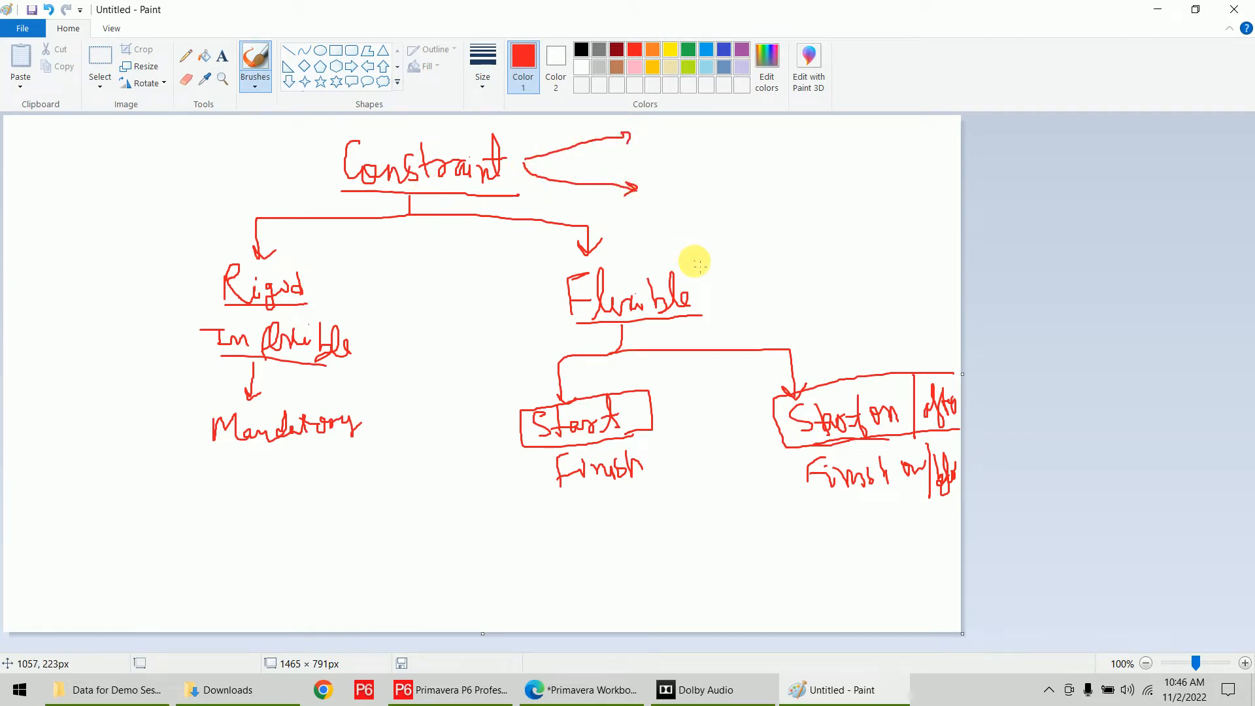
mouse_move(660, 120)
left_mouse_down()
mouse_move(662, 146)
mouse_move(670, 118)
mouse_move(665, 132)
mouse_move(767, 134)
mouse_move(757, 149)
left_mouse_up()
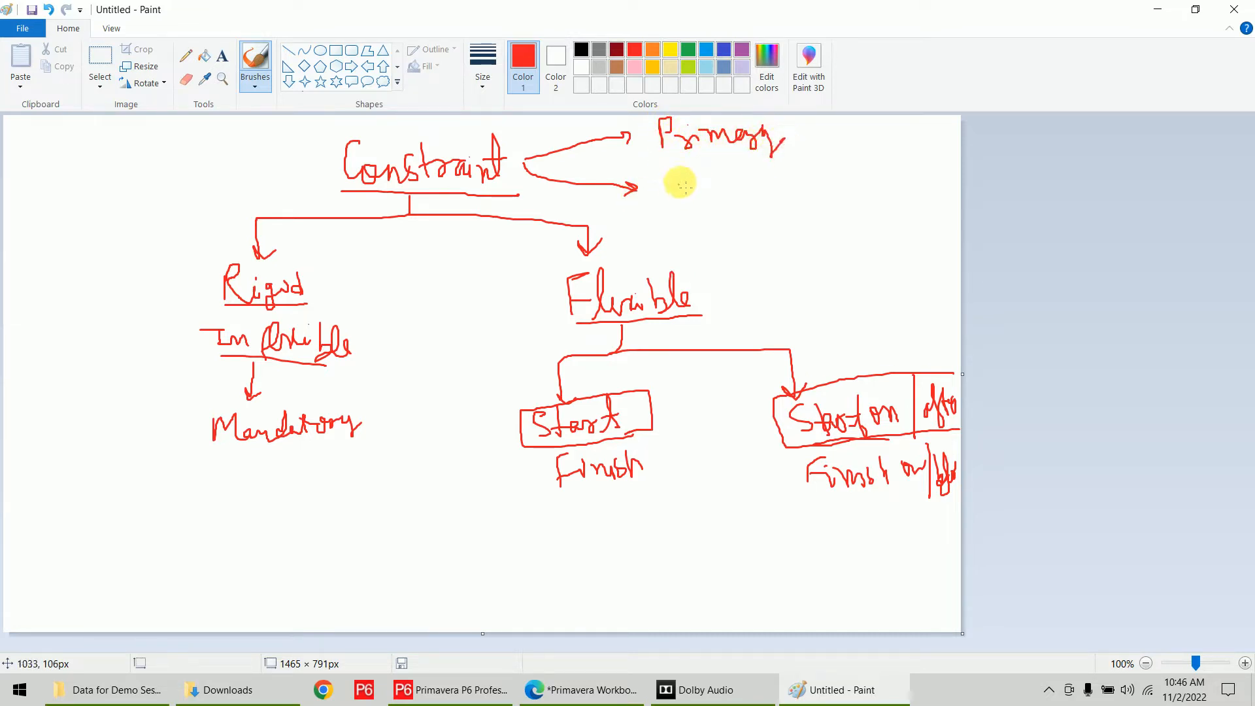
mouse_move(677, 177)
left_mouse_down()
mouse_move(666, 202)
mouse_move(751, 185)
mouse_move(809, 192)
left_mouse_up()
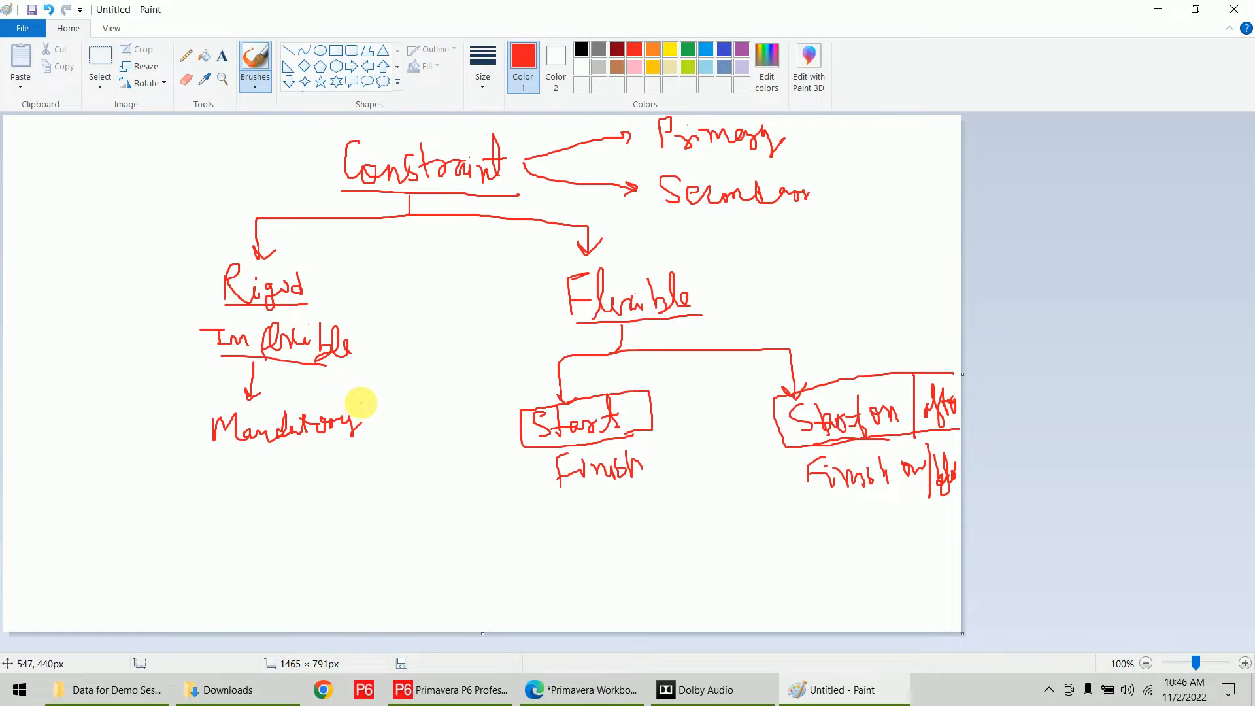
mouse_move(363, 403)
left_mouse_down()
mouse_move(215, 395)
mouse_move(241, 454)
mouse_move(364, 425)
mouse_move(342, 406)
left_mouse_up()
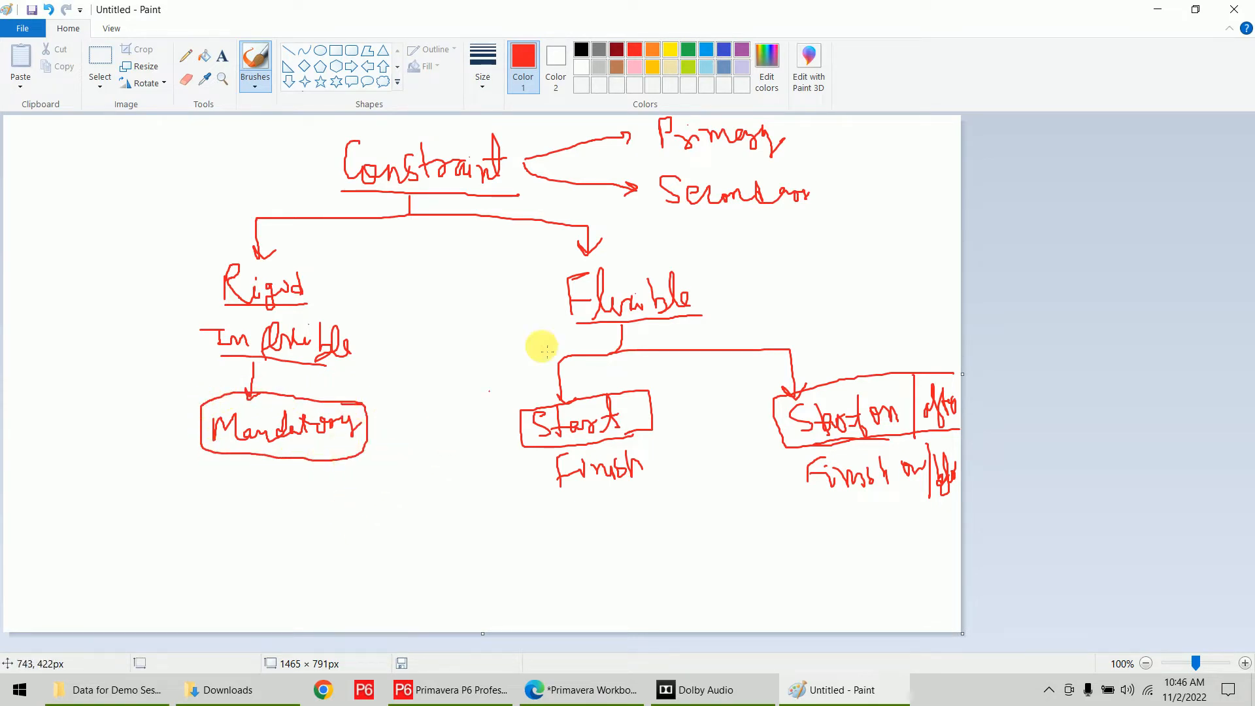
- Circle and cross out "Secondary" in yellow, and add a yellow check mark above "Start on / after"
left_click(670, 50)
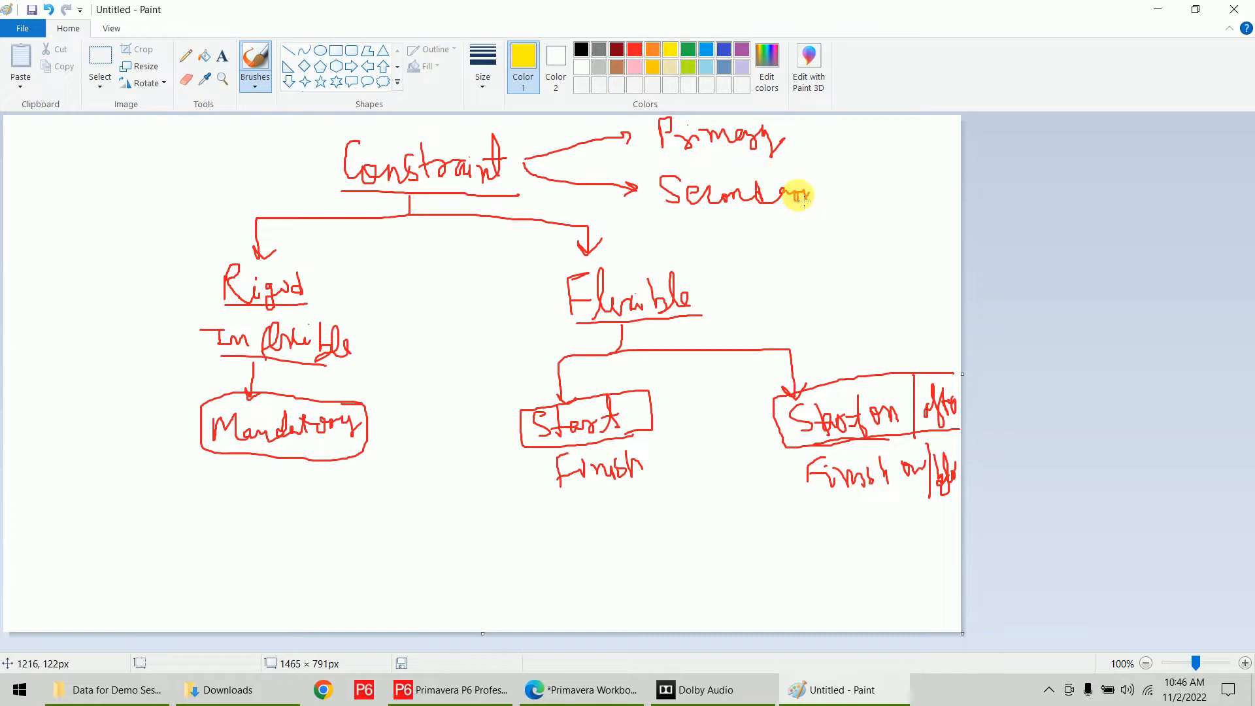
mouse_move(827, 176)
left_mouse_down()
mouse_move(722, 161)
mouse_move(744, 225)
mouse_move(784, 179)
mouse_move(703, 196)
mouse_move(752, 210)
left_mouse_up()
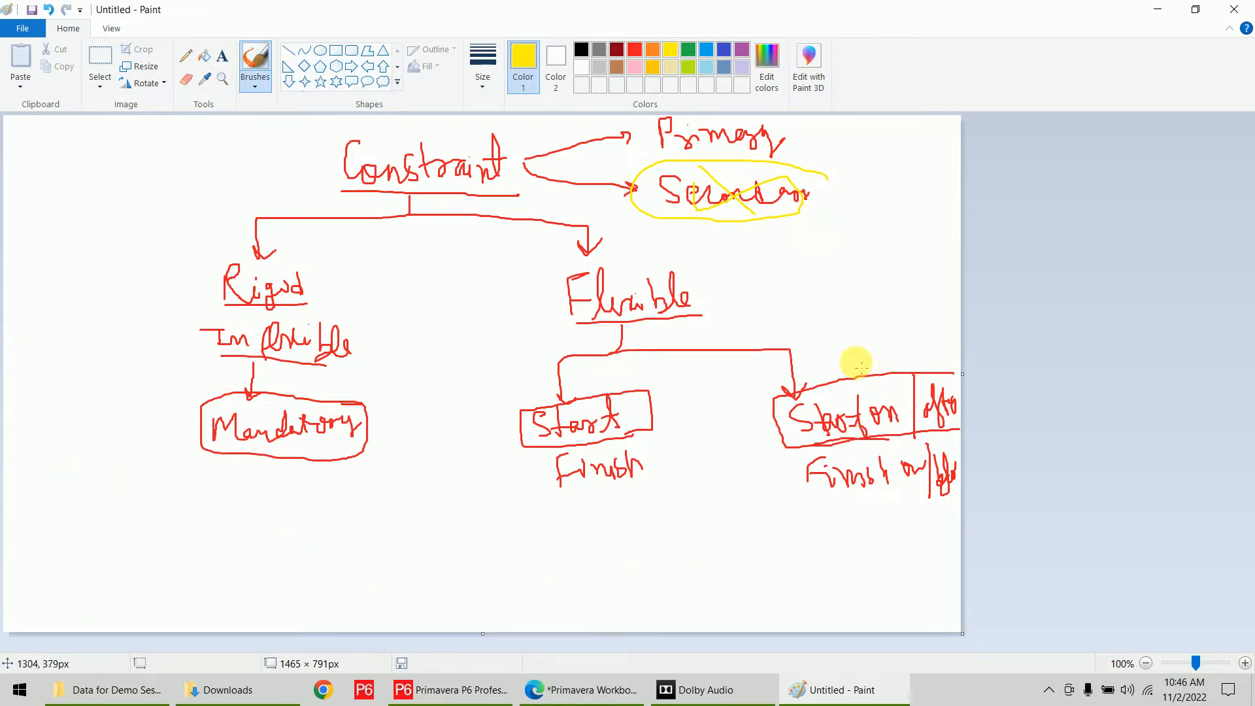
left_click_drag(876, 384, 914, 335)
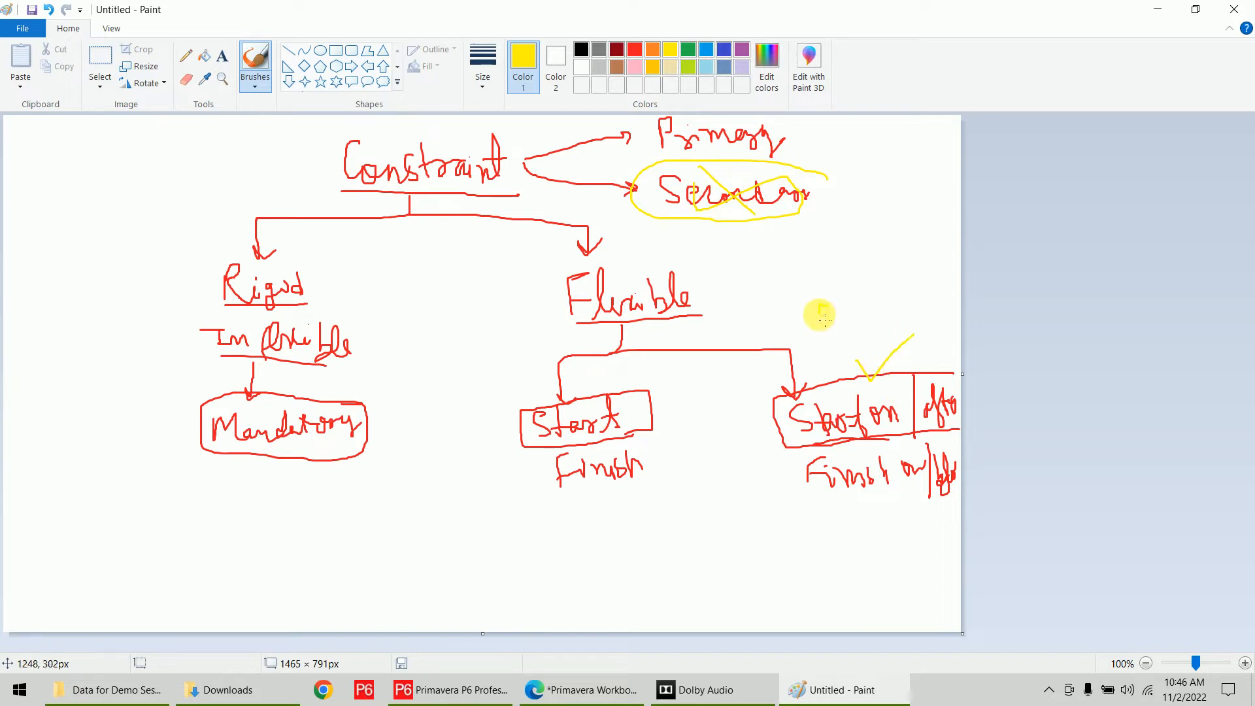
- Write a circled "5th" in yellow above "Start on / after" and draw an arrow to it from "Primary"
mouse_move(827, 304)
left_mouse_down()
mouse_move(827, 335)
mouse_move(836, 307)
mouse_move(857, 294)
mouse_move(863, 310)
left_mouse_up()
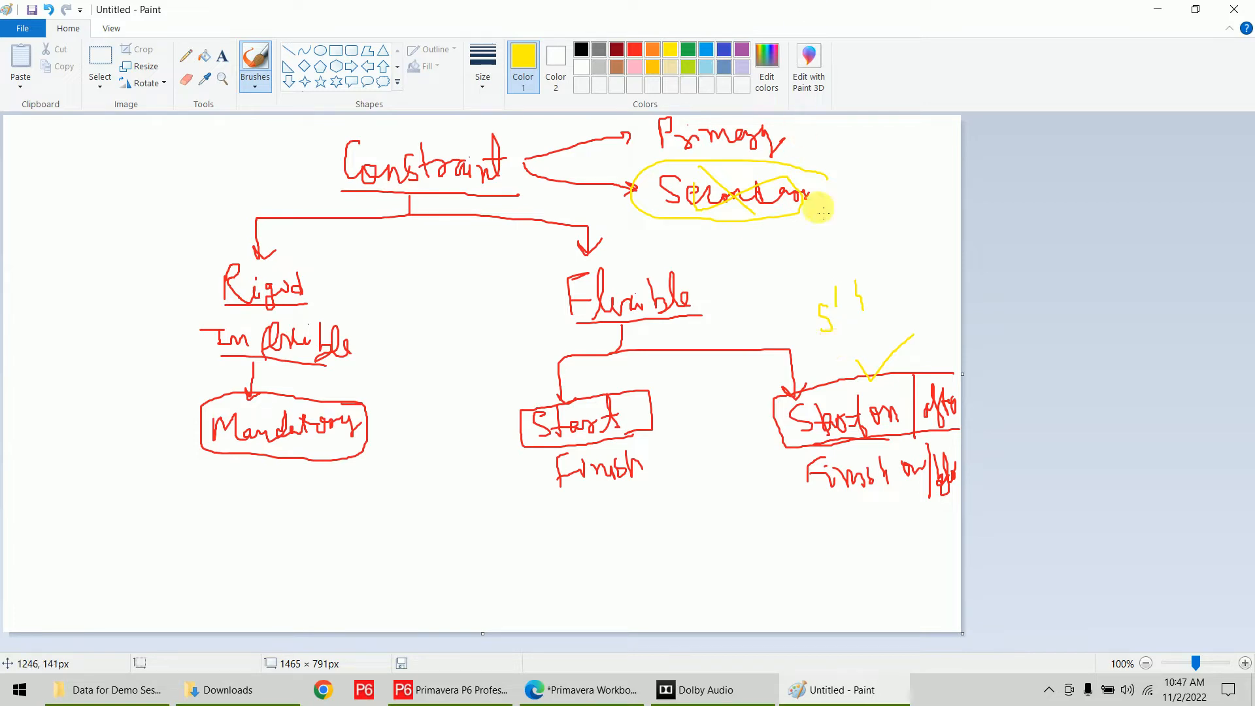
mouse_move(887, 279)
left_mouse_down()
mouse_move(872, 324)
mouse_move(879, 295)
left_mouse_up()
mouse_move(789, 138)
left_mouse_down()
mouse_move(825, 139)
mouse_move(815, 246)
mouse_move(839, 256)
left_mouse_up()
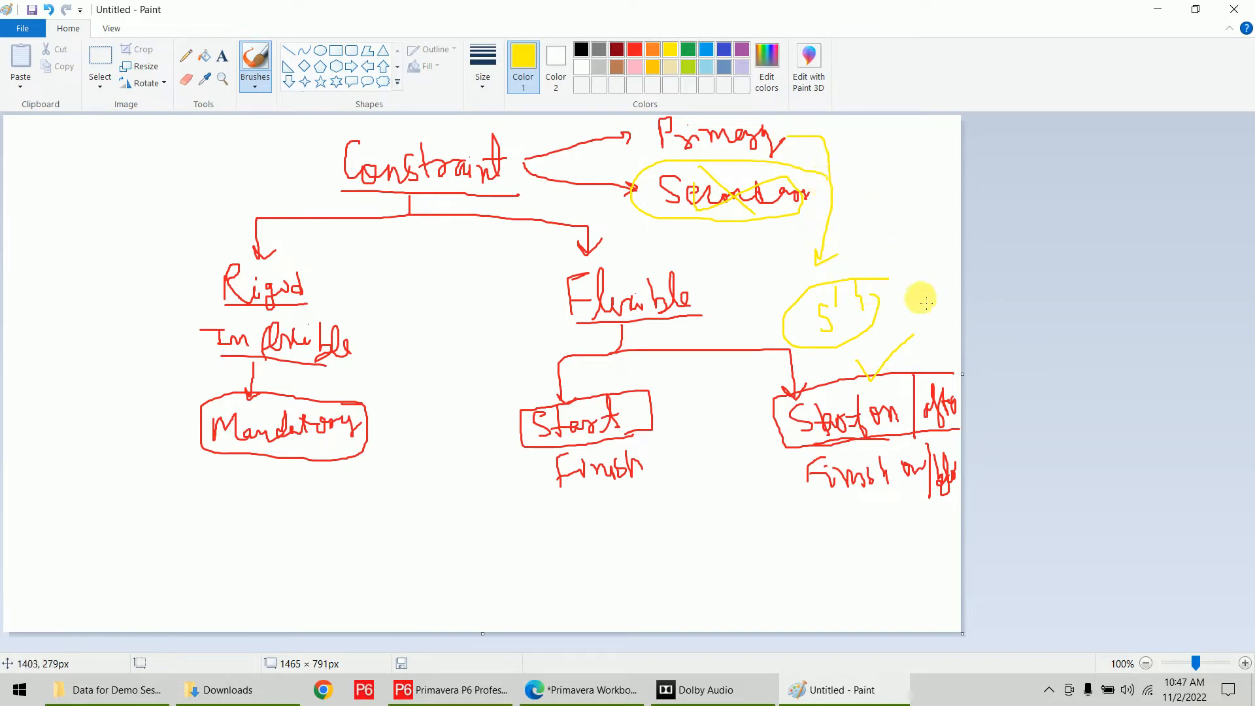
- Write "20th" in yellow beside the circled "5th" and switch to Primavera P6
mouse_move(922, 279)
left_mouse_down()
mouse_move(915, 296)
mouse_move(931, 298)
mouse_move(933, 265)
mouse_move(954, 273)
left_mouse_up()
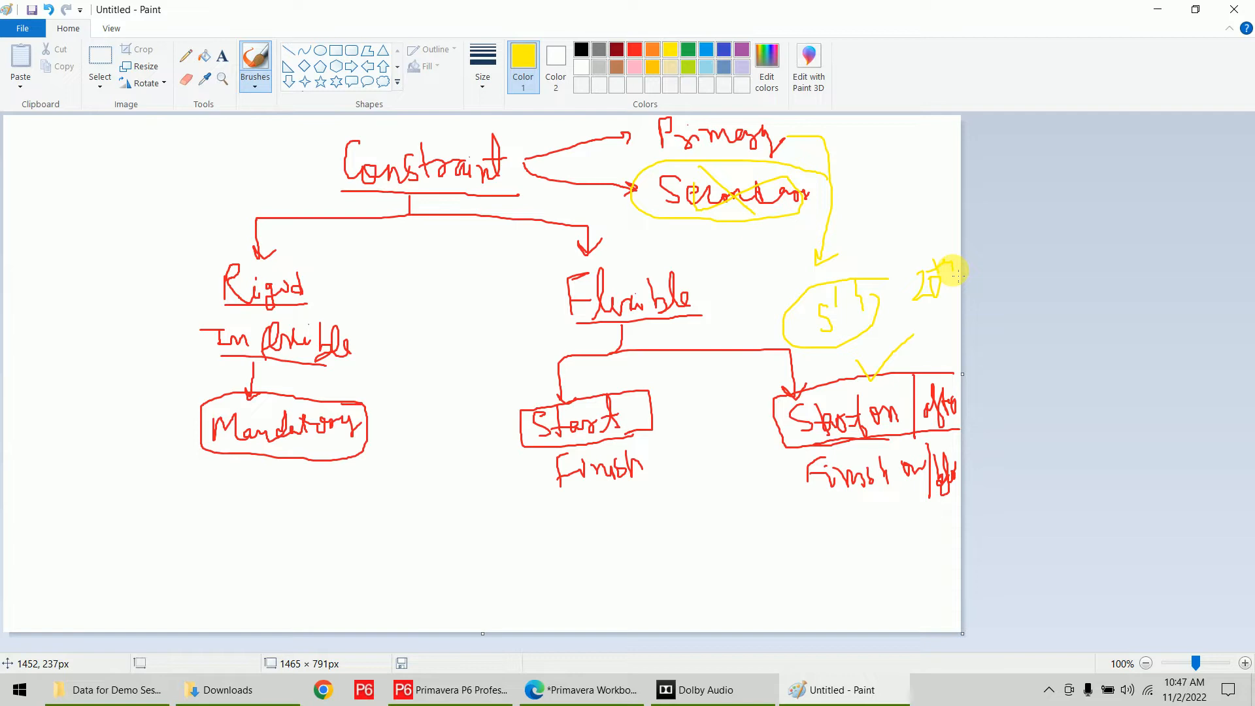
left_click(460, 697)
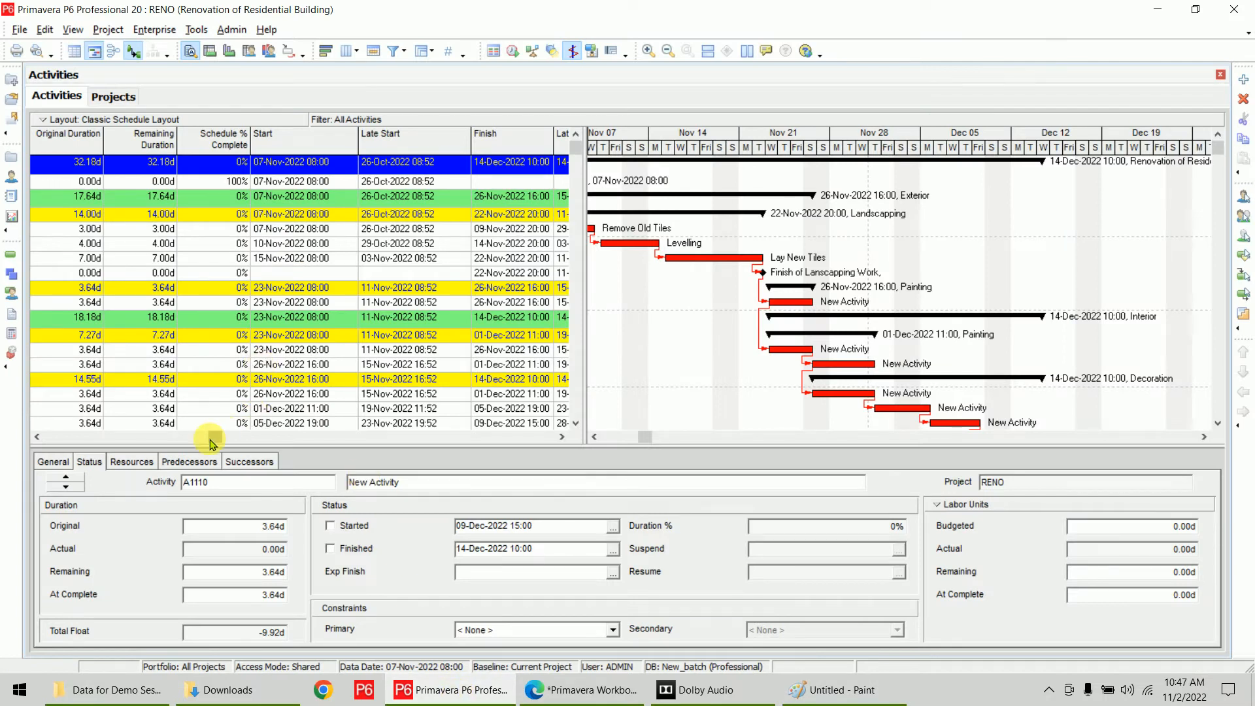
- Change the primary constraint of Decoration activity A1120 to Start On or After
left_click_drag(210, 444, 42, 445)
scroll(208, 317, "down", 1)
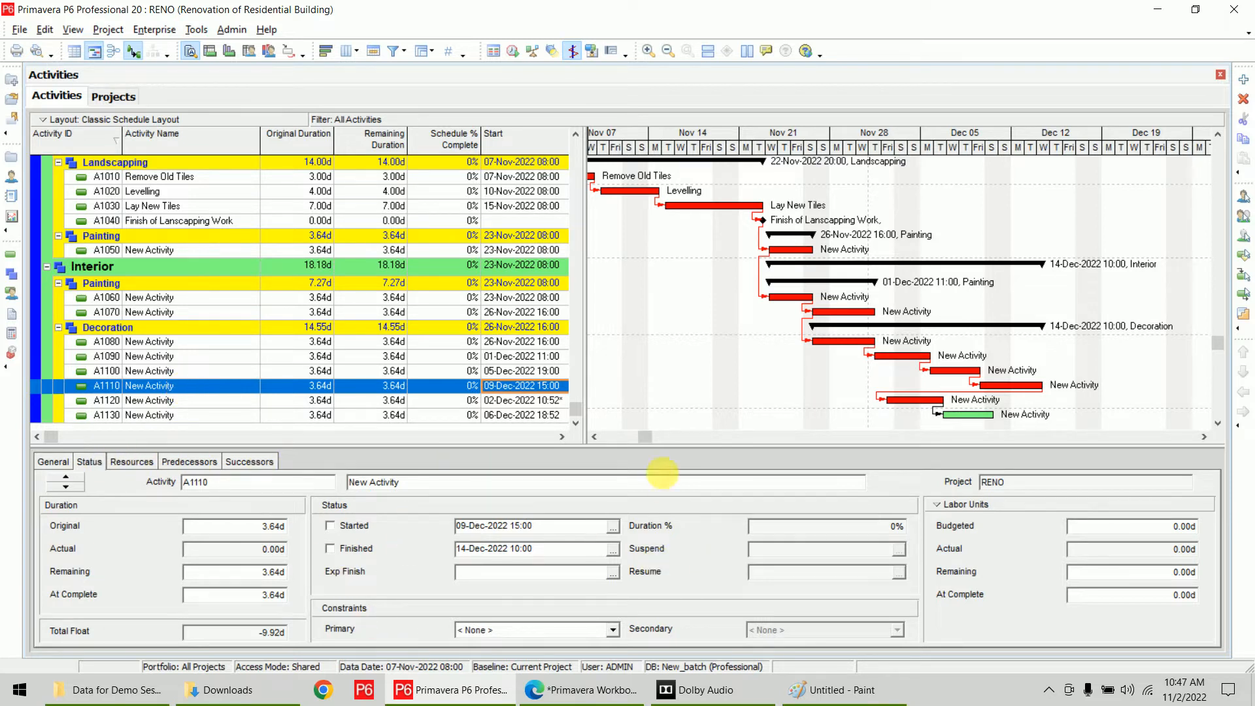
left_click_drag(664, 448, 664, 382)
scroll(430, 270, "down", 2)
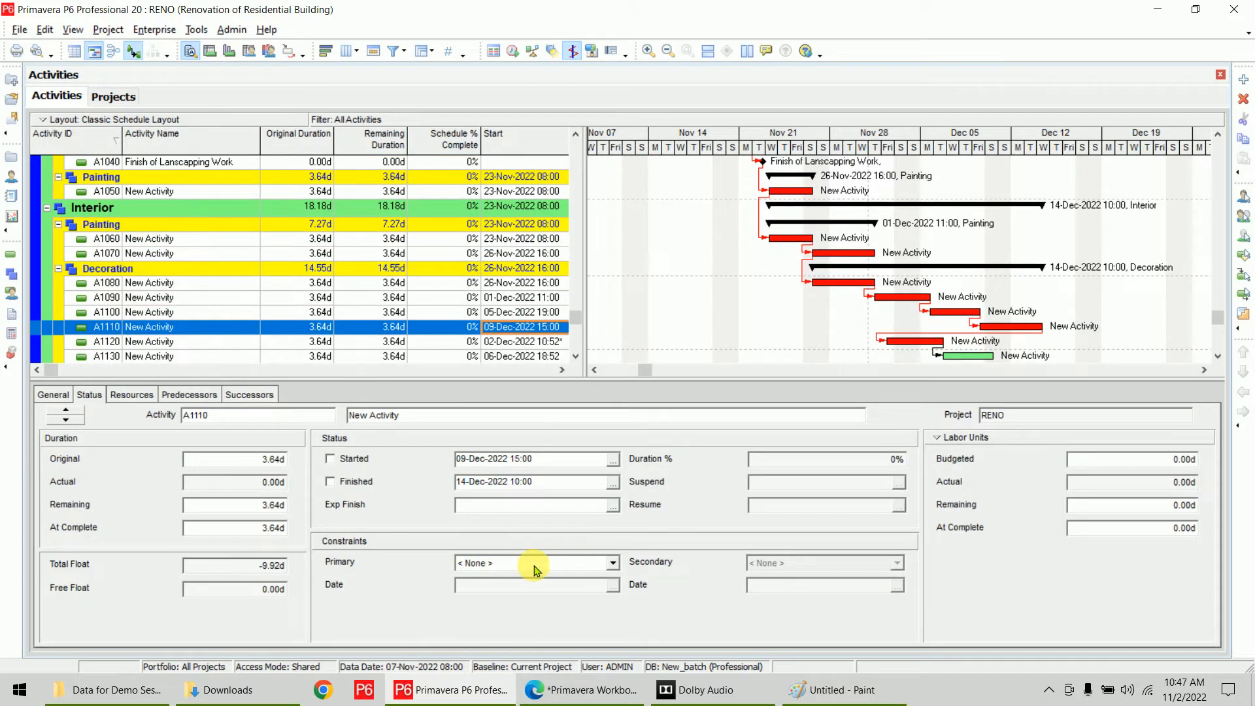
left_click(225, 343)
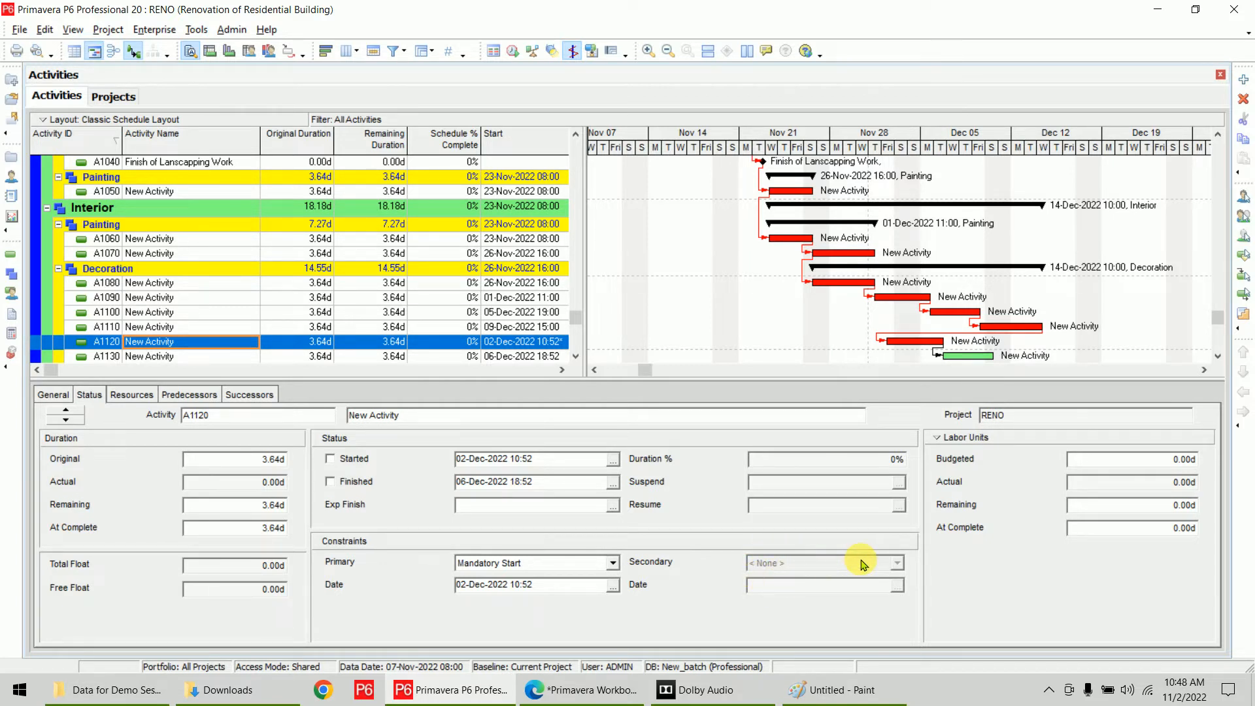
left_click(581, 566)
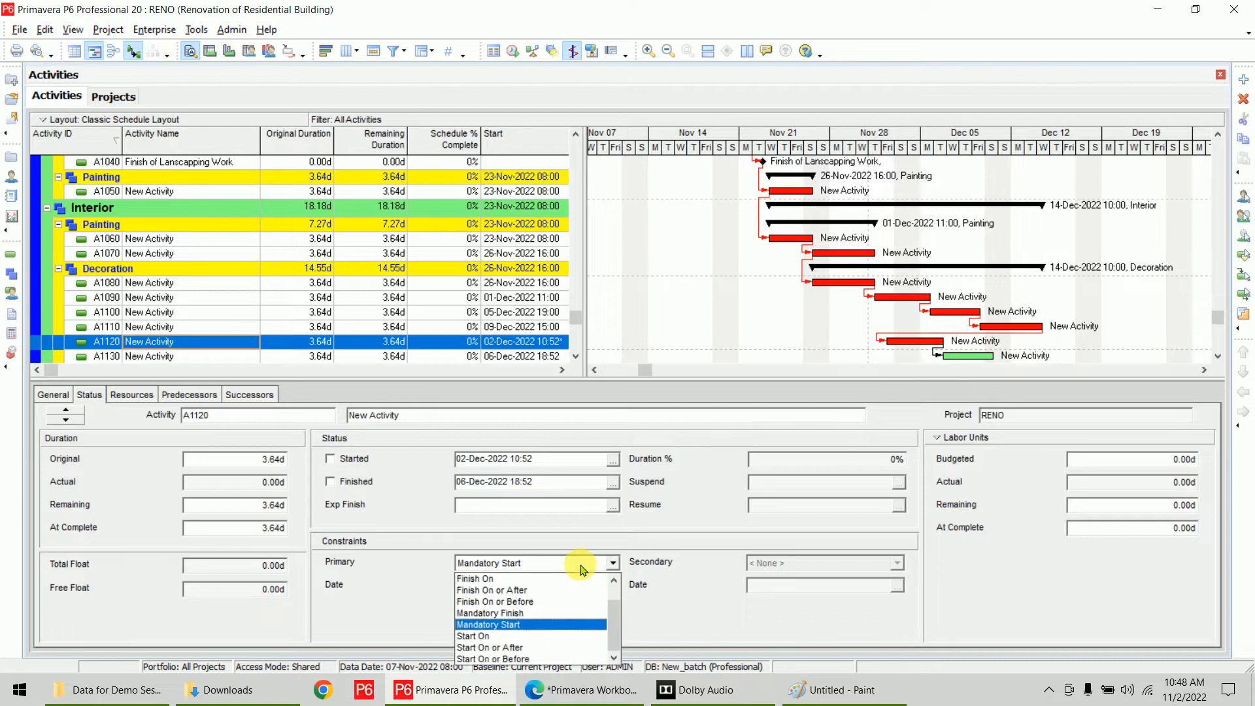
left_click(560, 645)
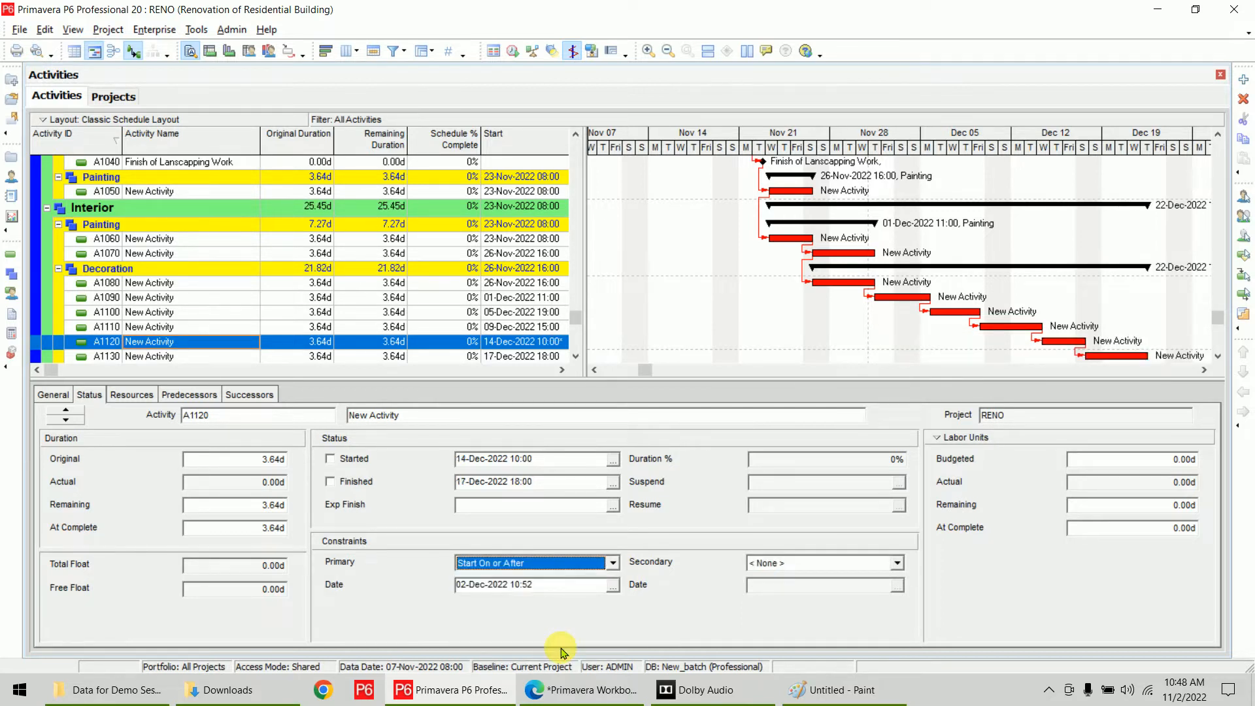
- Give A1120 a secondary Start On or Before constraint dated 12-Dec-2022 10:00 and reschedule the project
left_click(1217, 357)
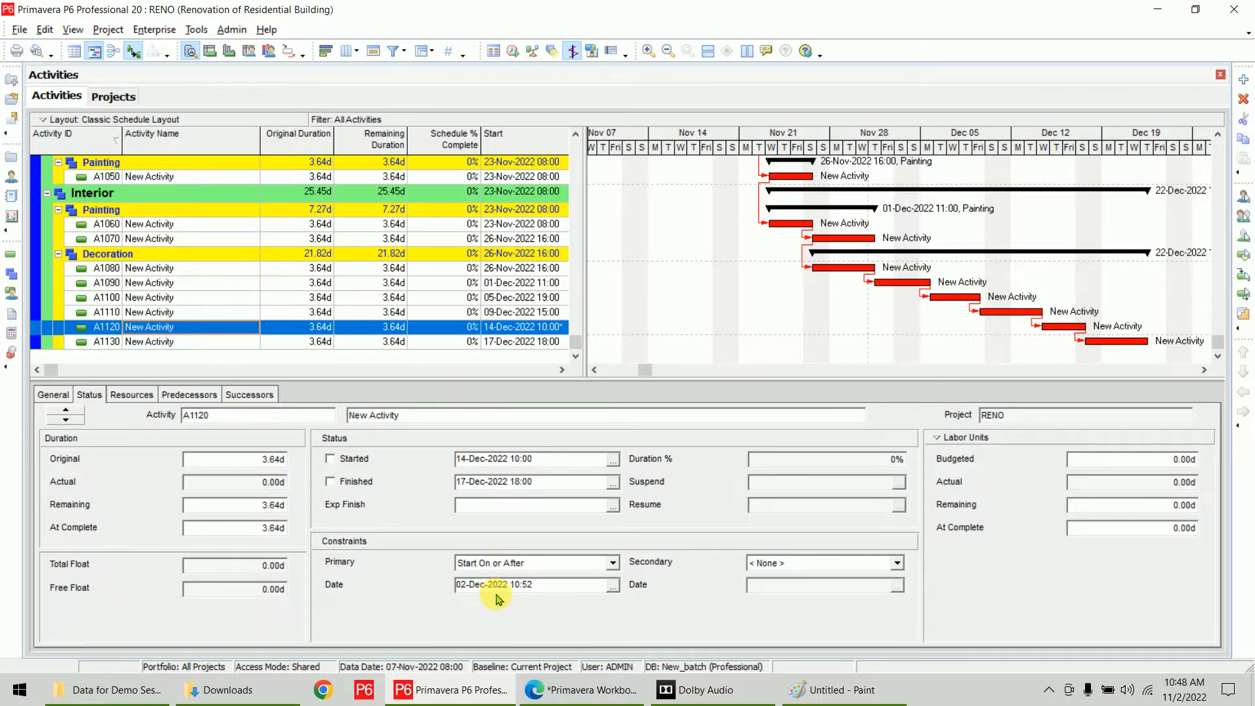
left_click(897, 564)
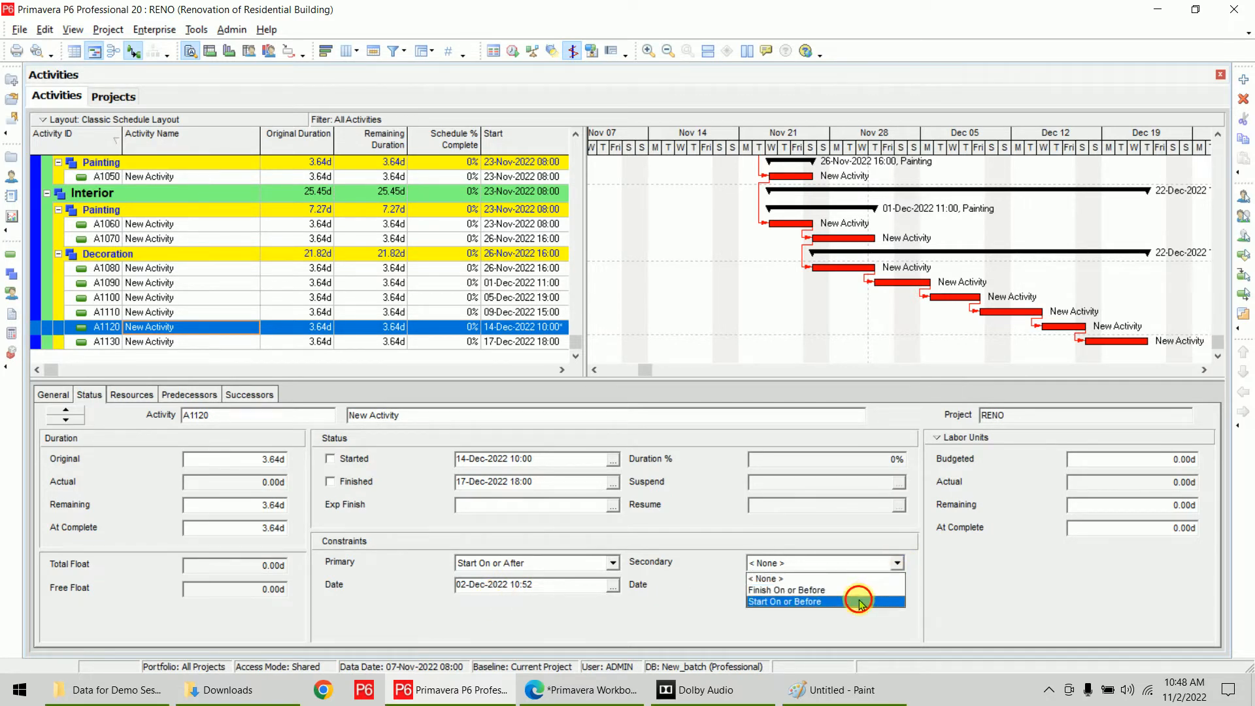
left_click(853, 601)
left_click(899, 588)
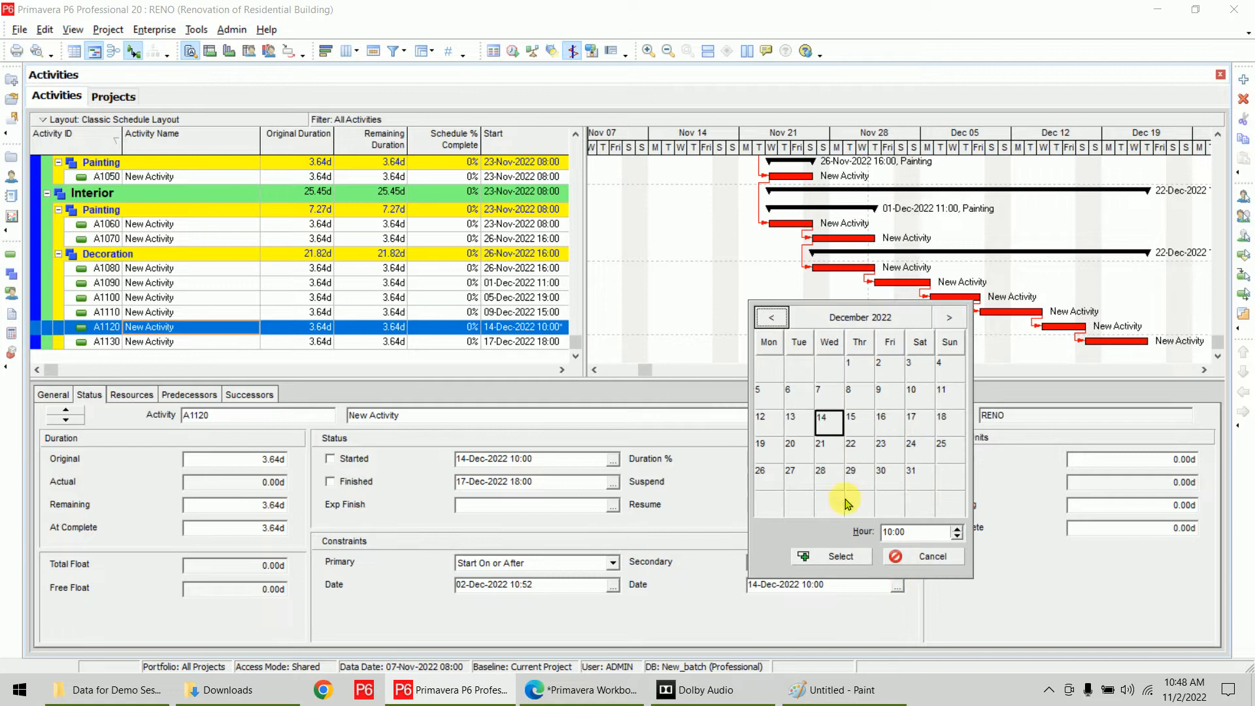
left_click(761, 419)
left_click(849, 560)
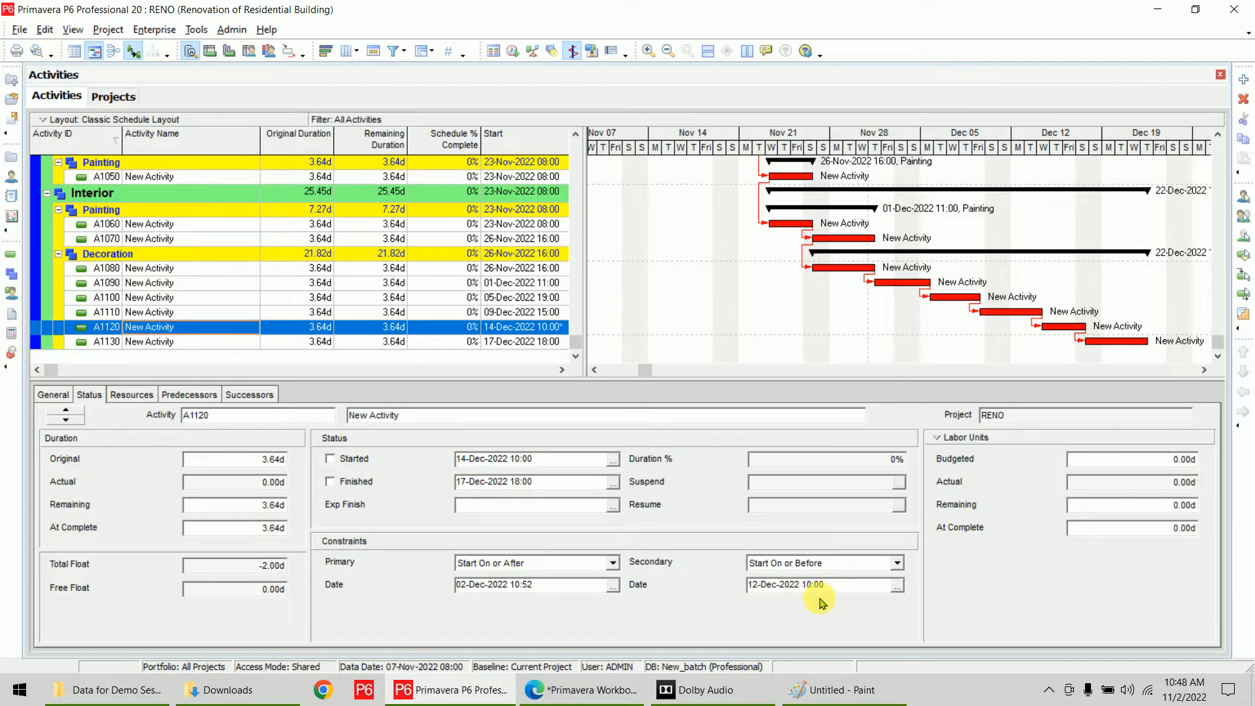
left_click(512, 51)
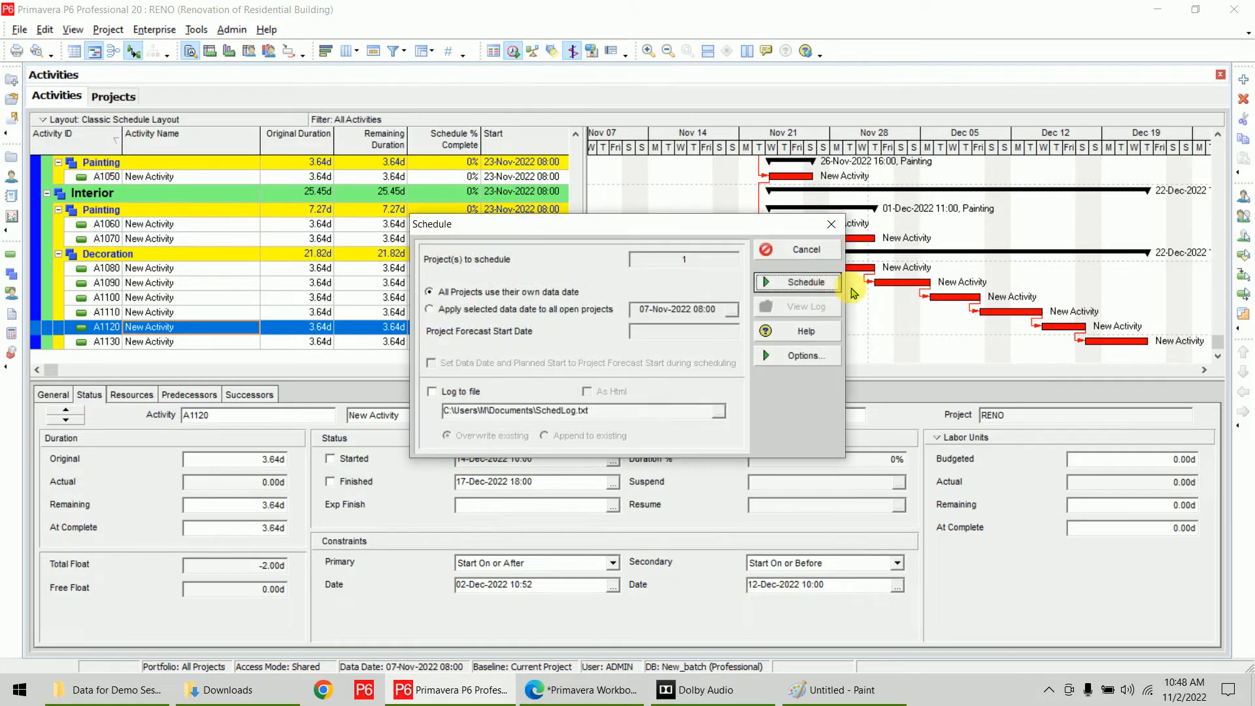
left_click(842, 281)
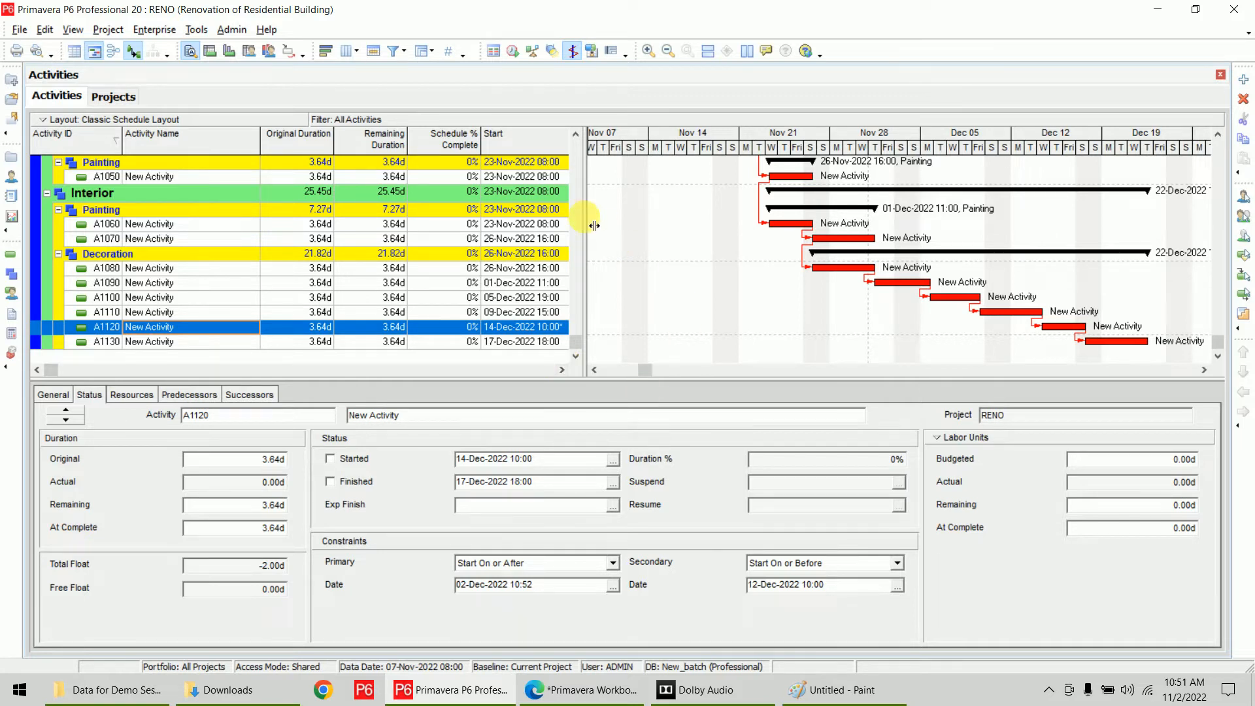
- Widen the activity table to expose its columns through Calendar, and narrow the Activity Name column
left_click_drag(585, 213, 882, 210)
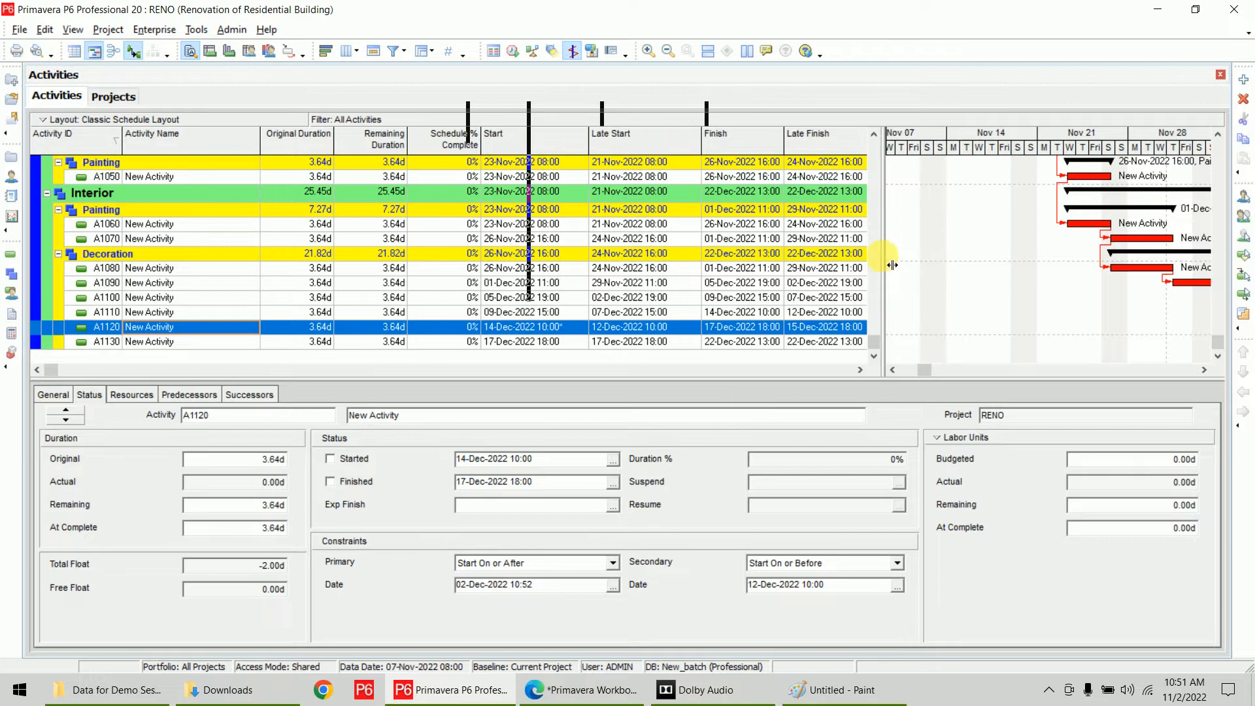
left_click_drag(889, 262, 1157, 274)
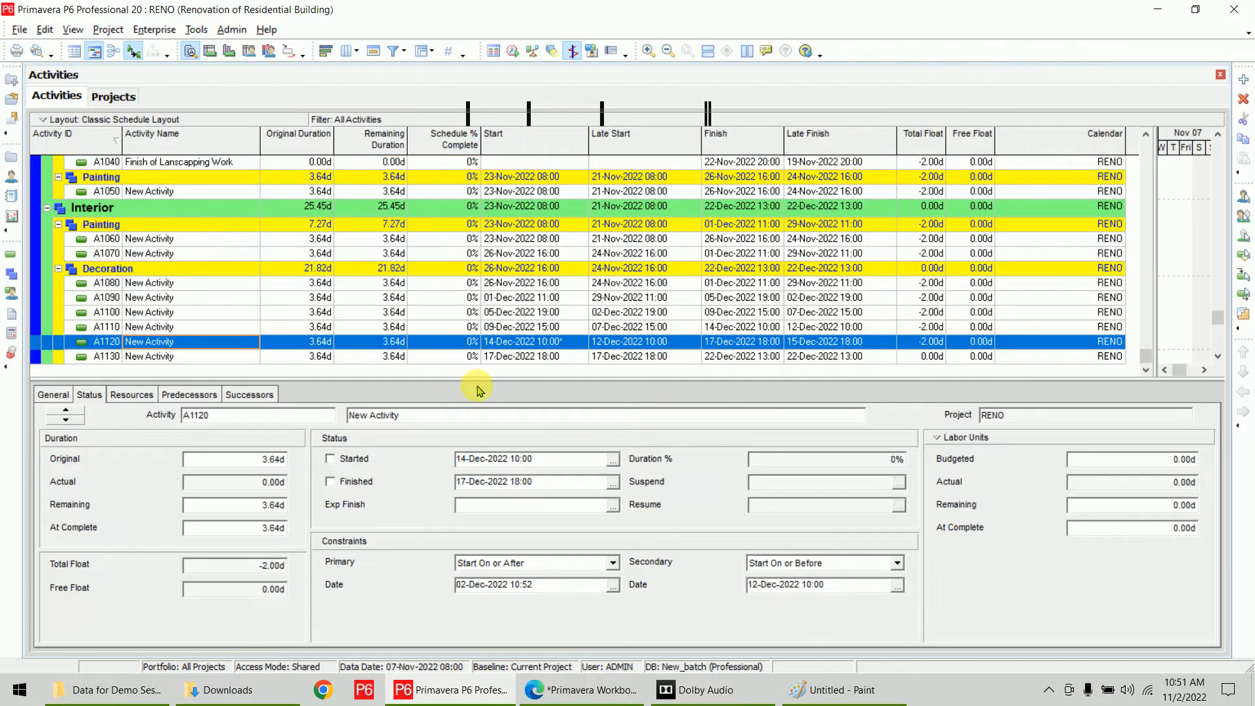
left_click_drag(259, 139, 228, 139)
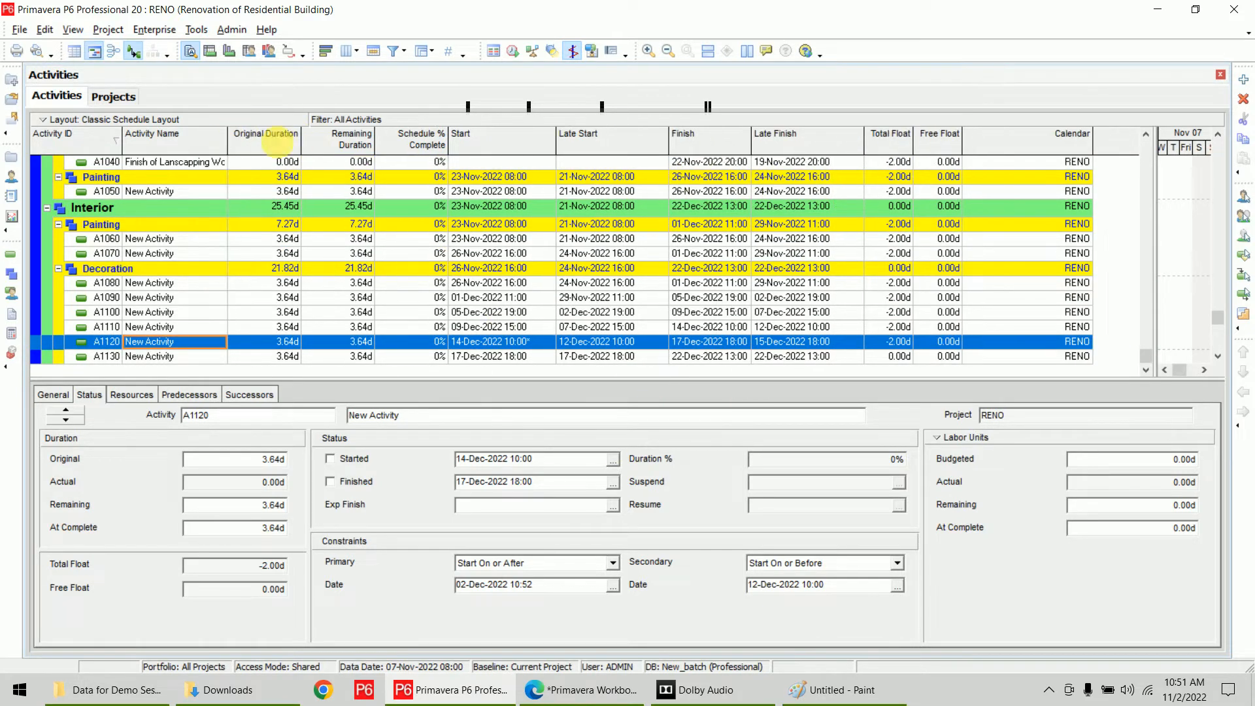
- Open the column settings for the activity table and arrange the available options as a flat list
right_click(305, 148)
left_click(361, 391)
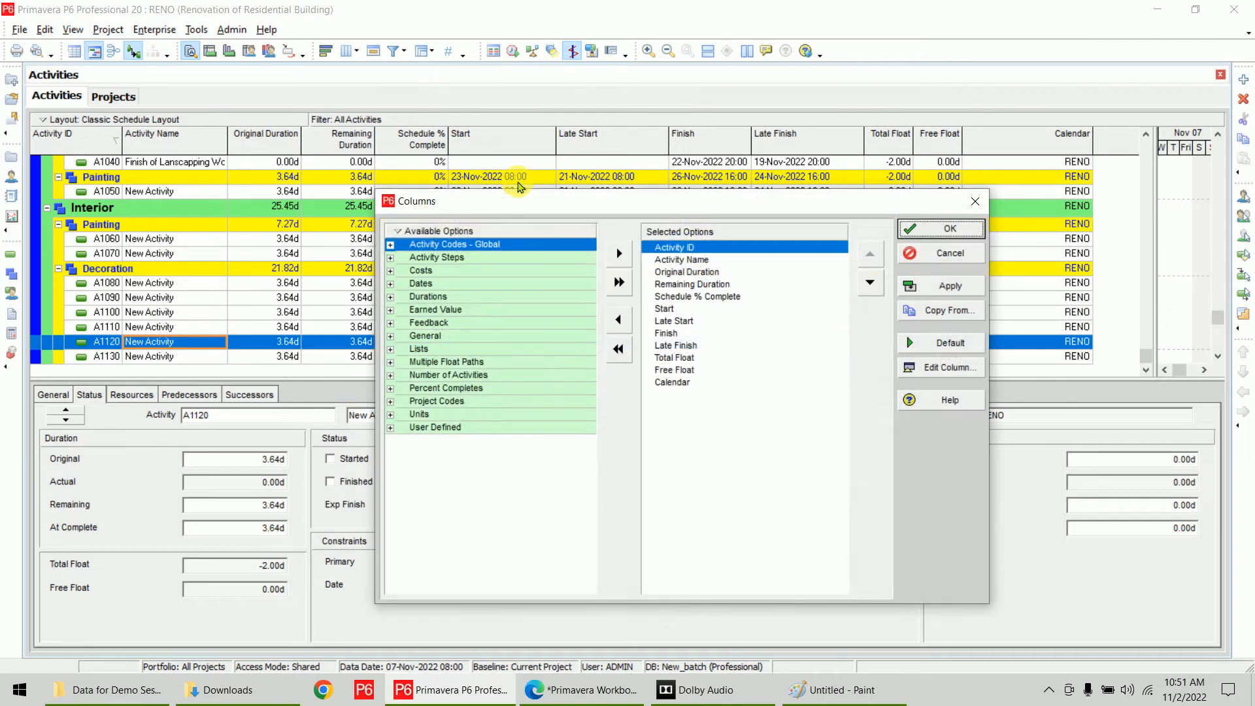
left_click(454, 231)
mouse_move(510, 296)
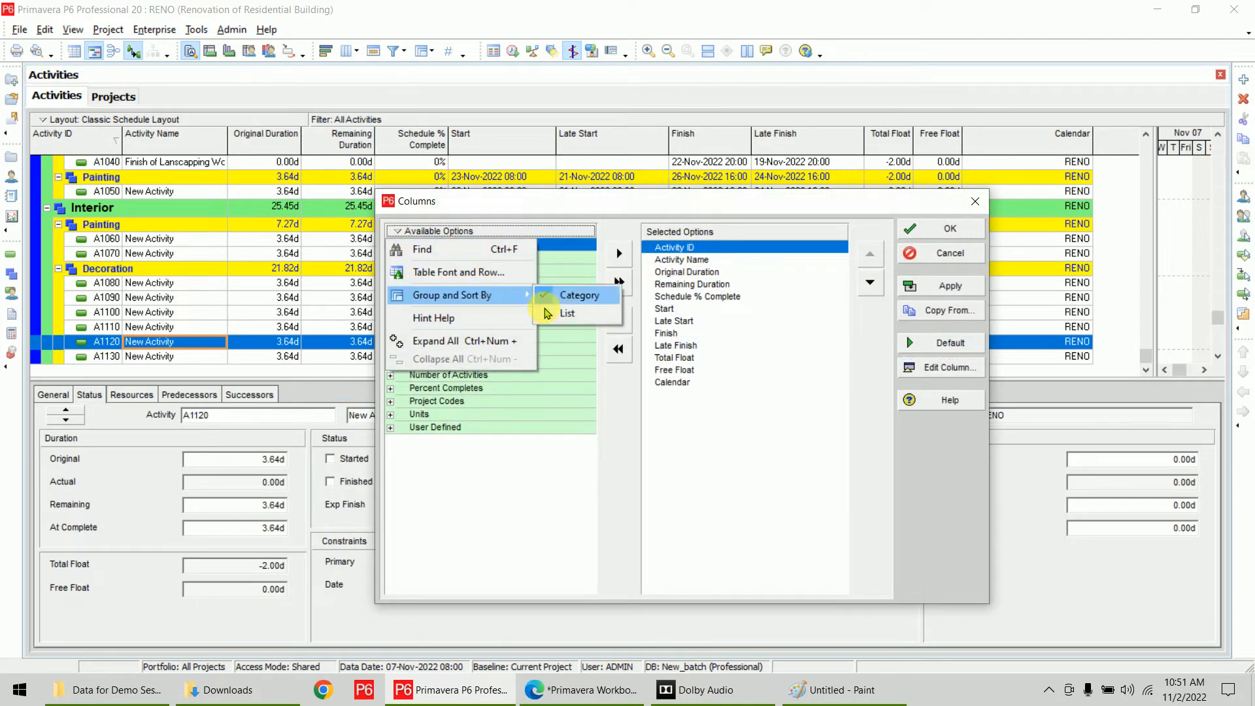
left_click(556, 316)
- Remove Late Finish, Late Start, Calendar and Free Float from the selected columns
left_click(676, 345)
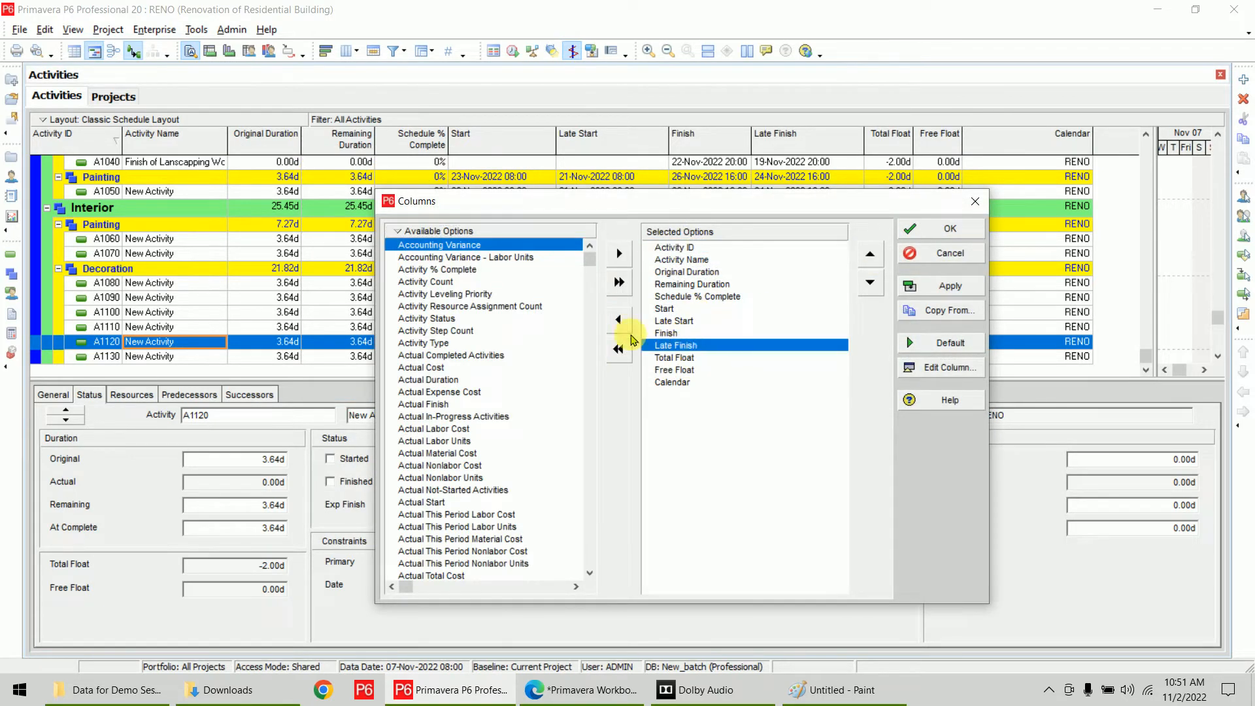
left_click(619, 320)
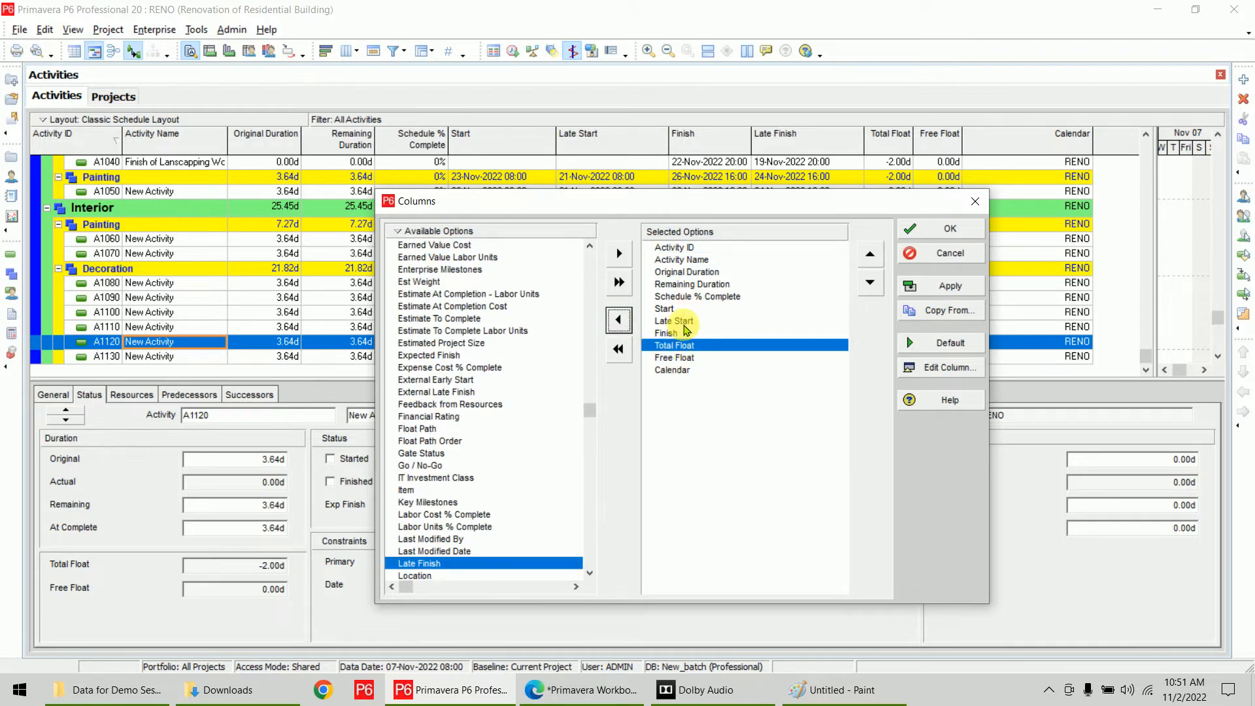
left_click(676, 320)
left_click(619, 320)
left_click(673, 357)
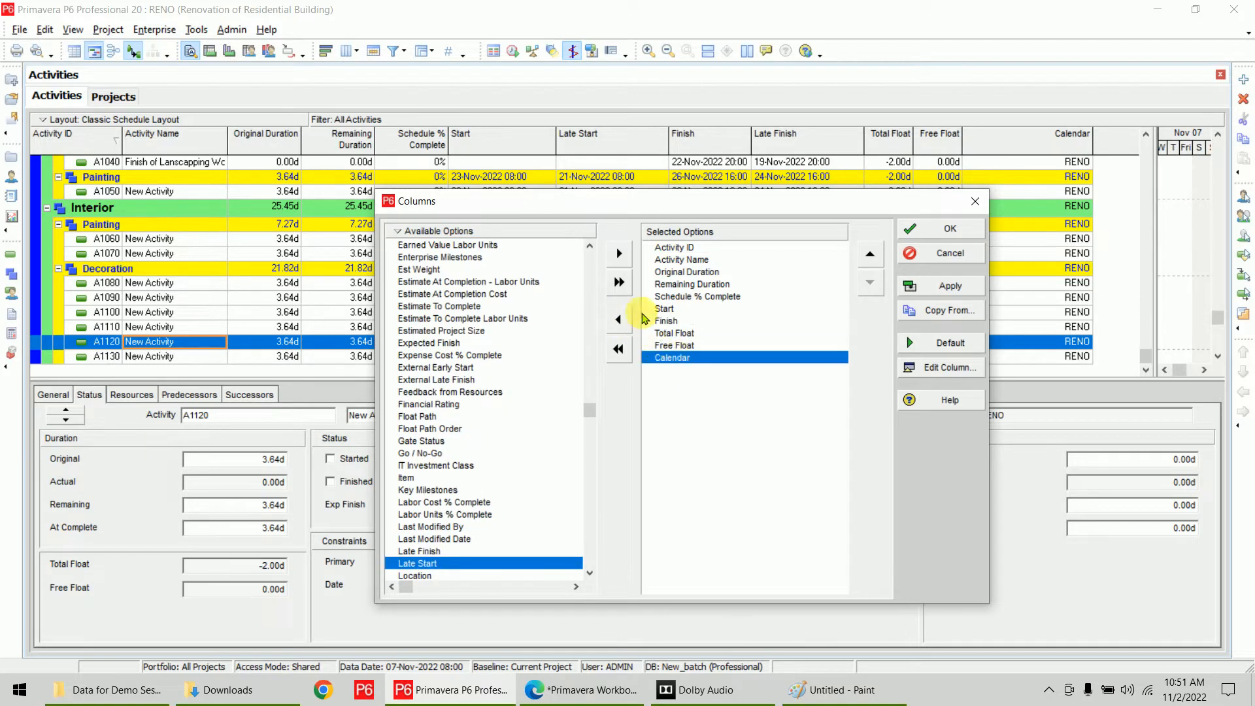
left_click(619, 320)
left_click(619, 319)
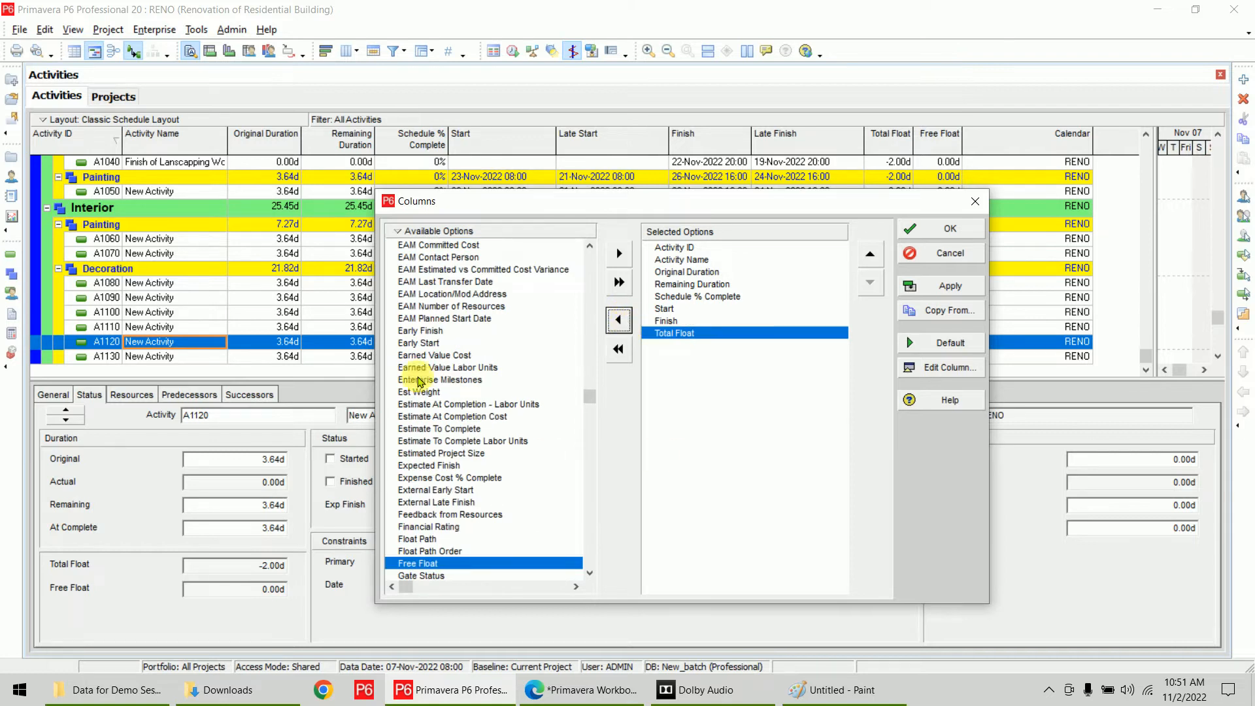
- Look through the alphabetical list of available columns for the constraint fields
left_click_drag(589, 394, 590, 362)
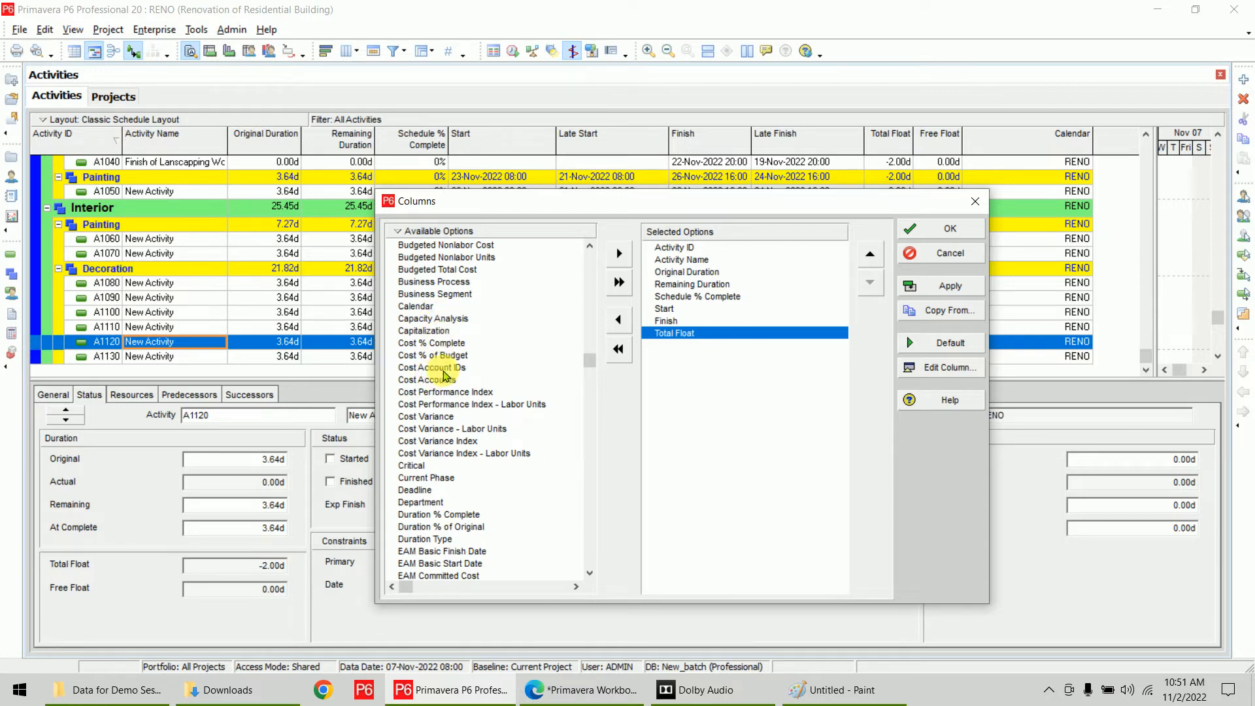
scroll(465, 484, "down", 4)
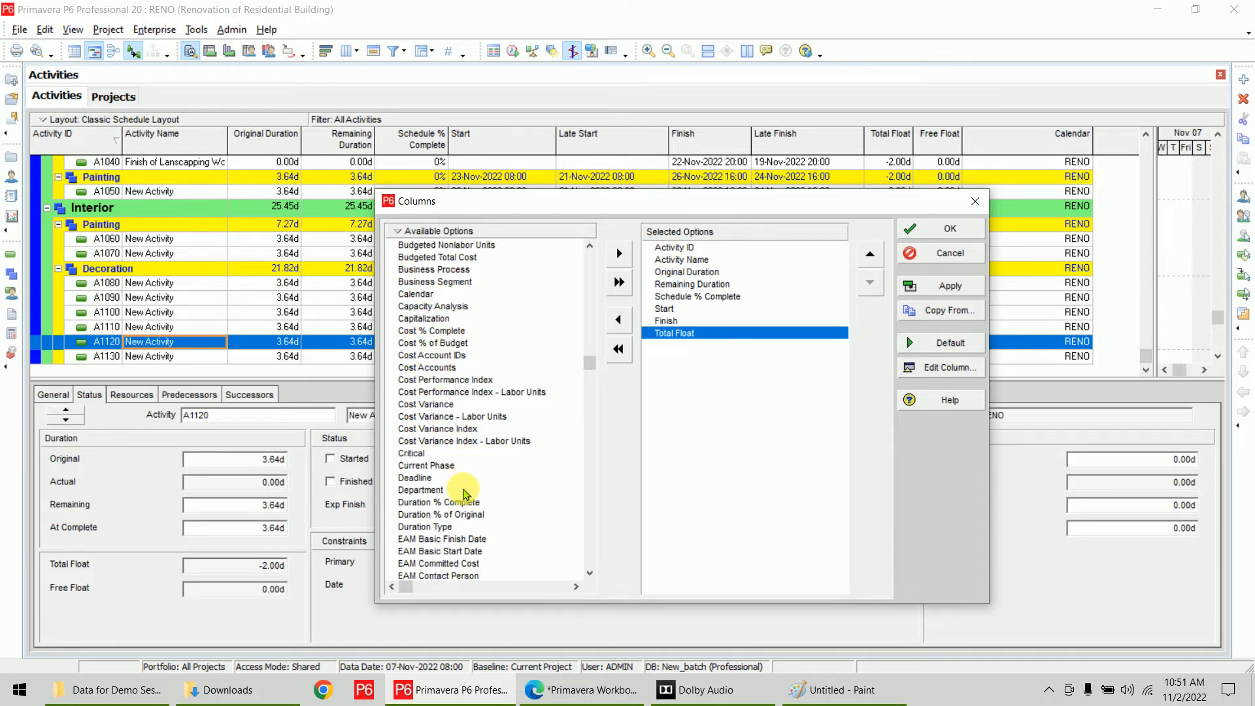
scroll(466, 491, "down", 3)
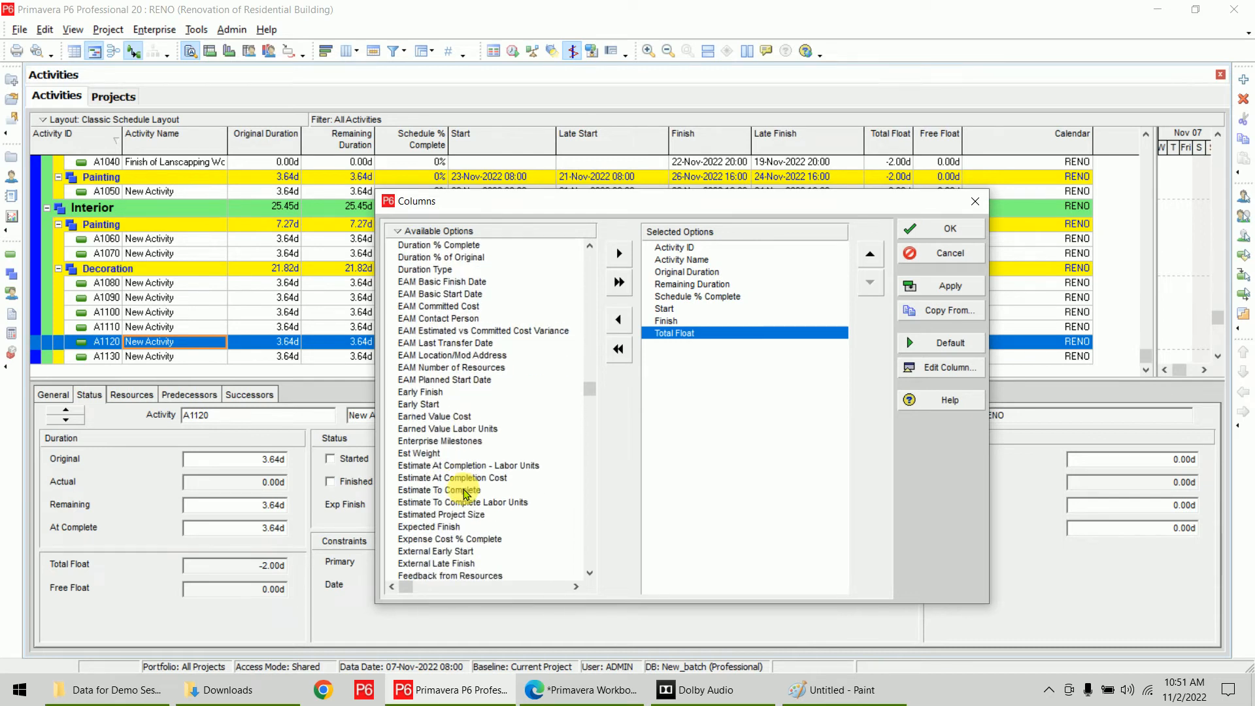
left_click(465, 491)
scroll(465, 492, "down", 2)
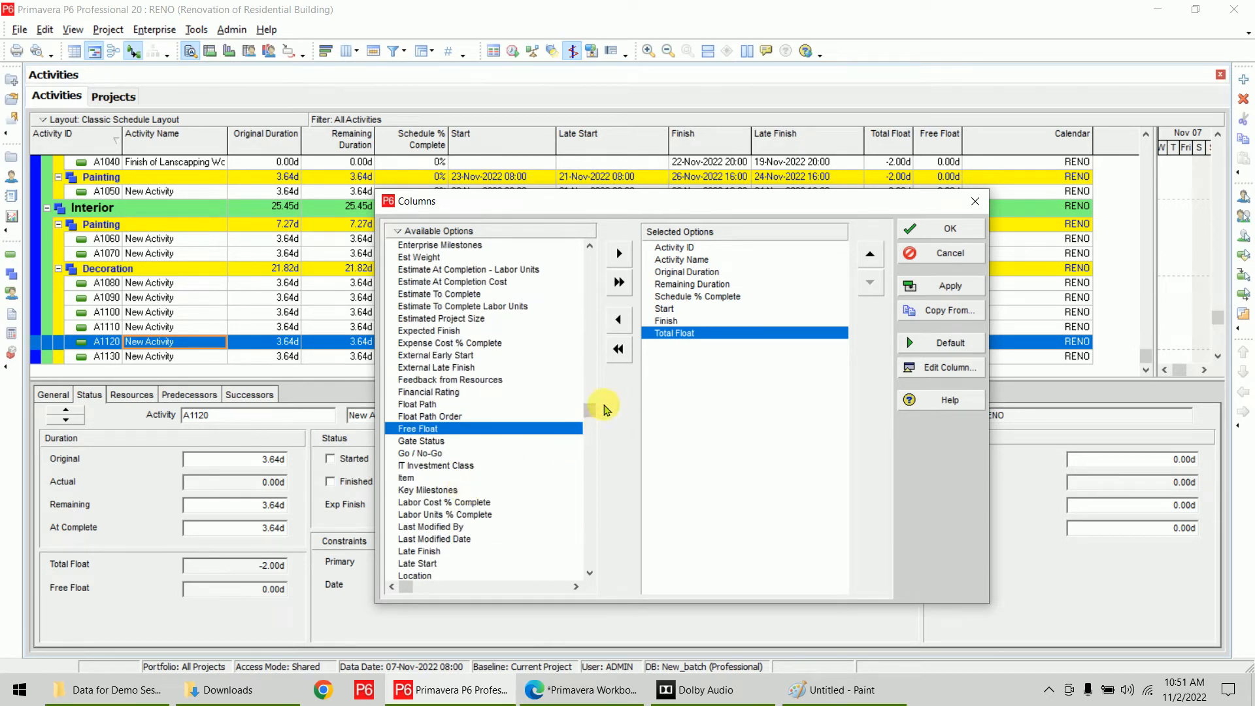
left_click_drag(583, 415, 589, 507)
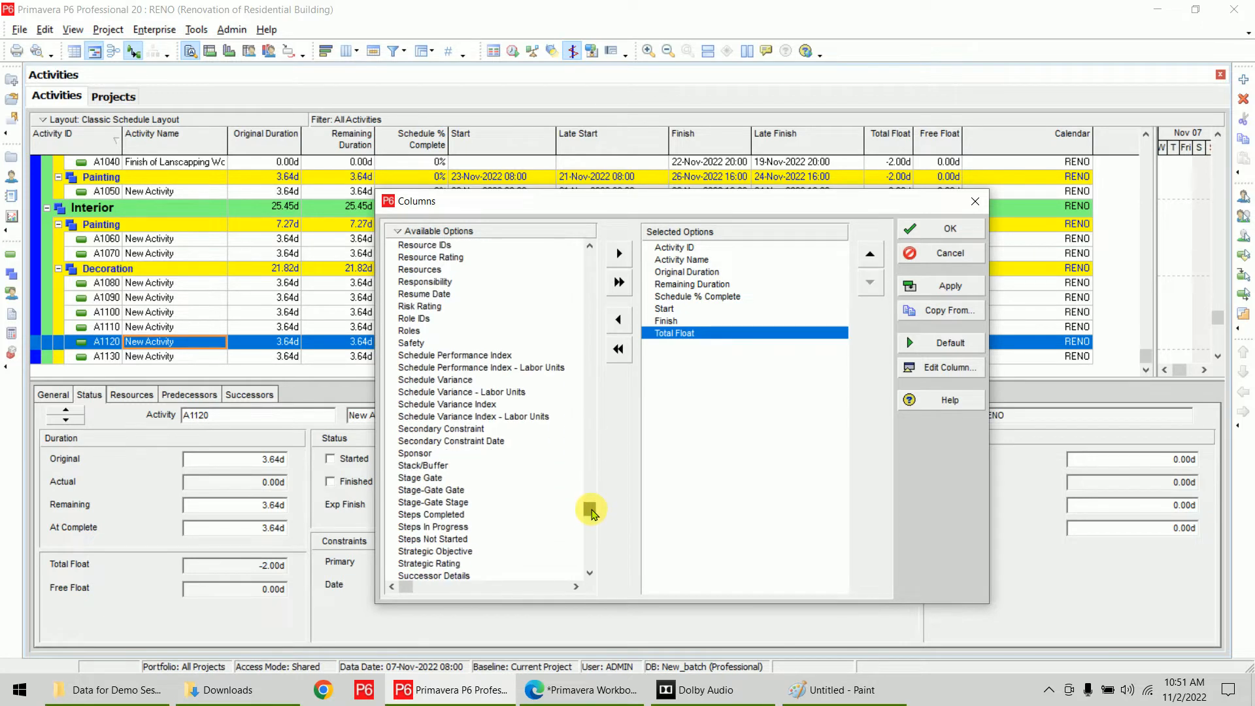
left_click(484, 516)
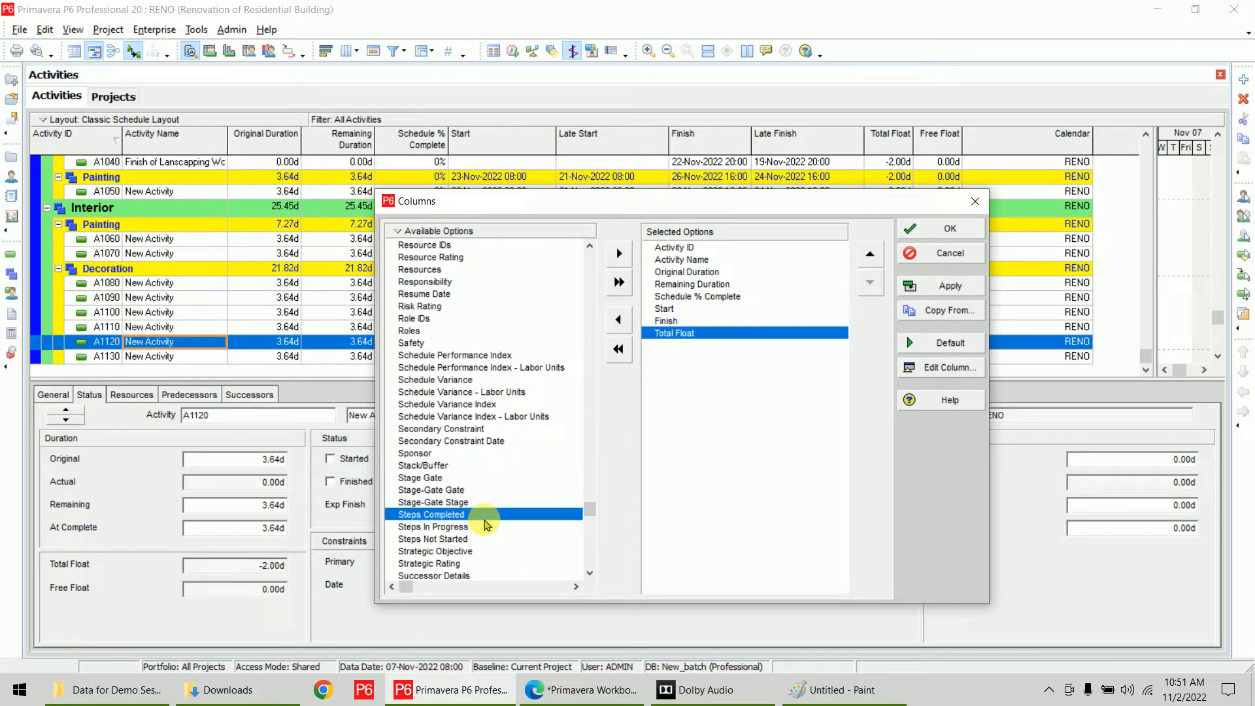
left_click_drag(588, 510, 611, 238)
- Find "constraint" among the available options and add Primary Constraint to the selected columns
right_click(434, 234)
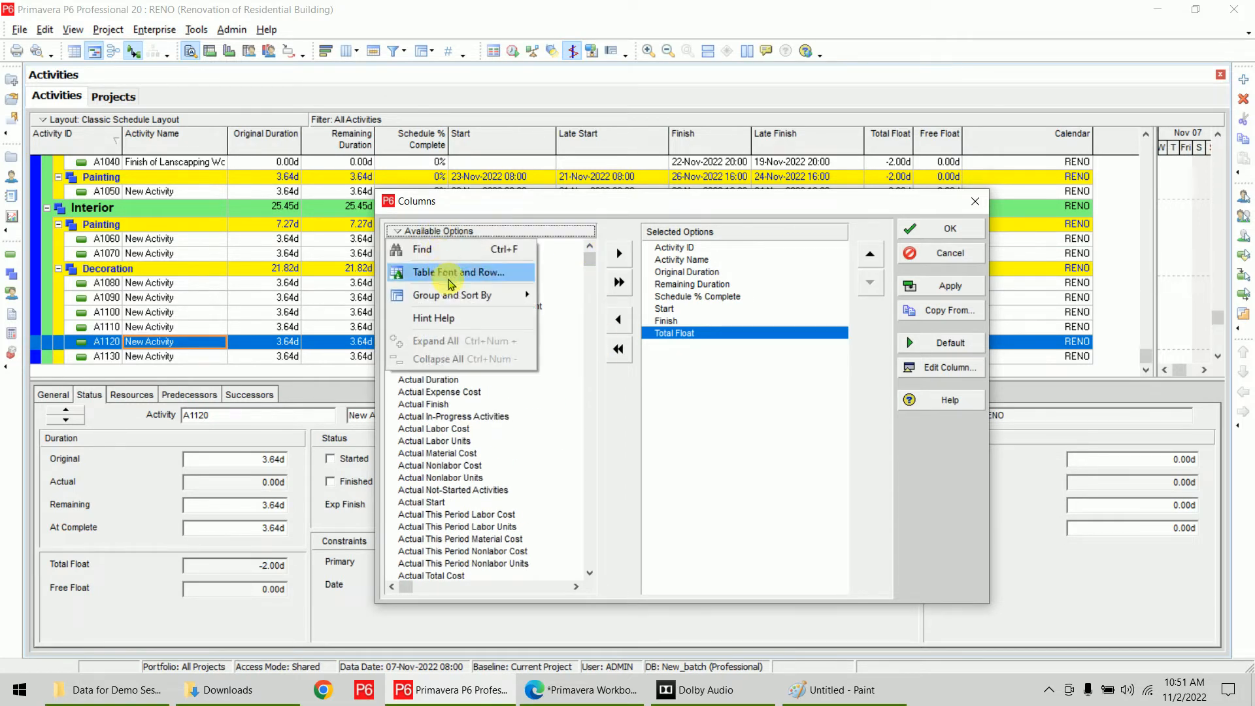
left_click(486, 259)
type("co")
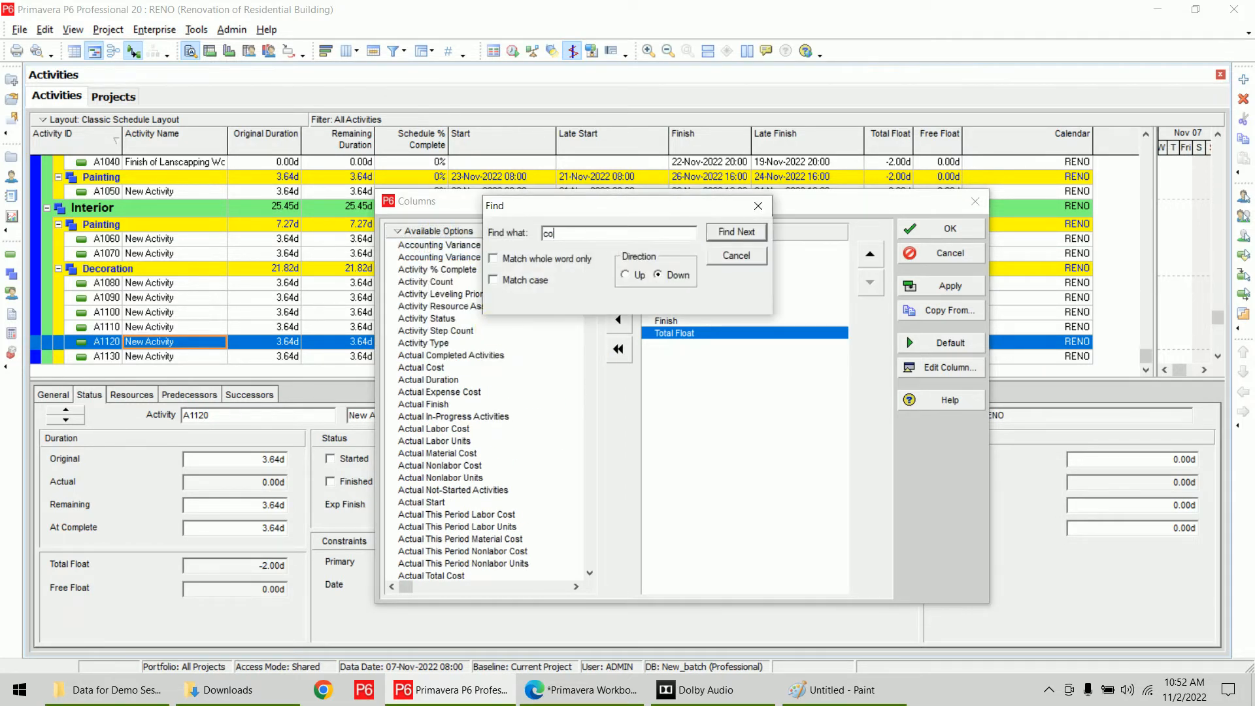
type("nstrainst")
key("Return")
key("Return")
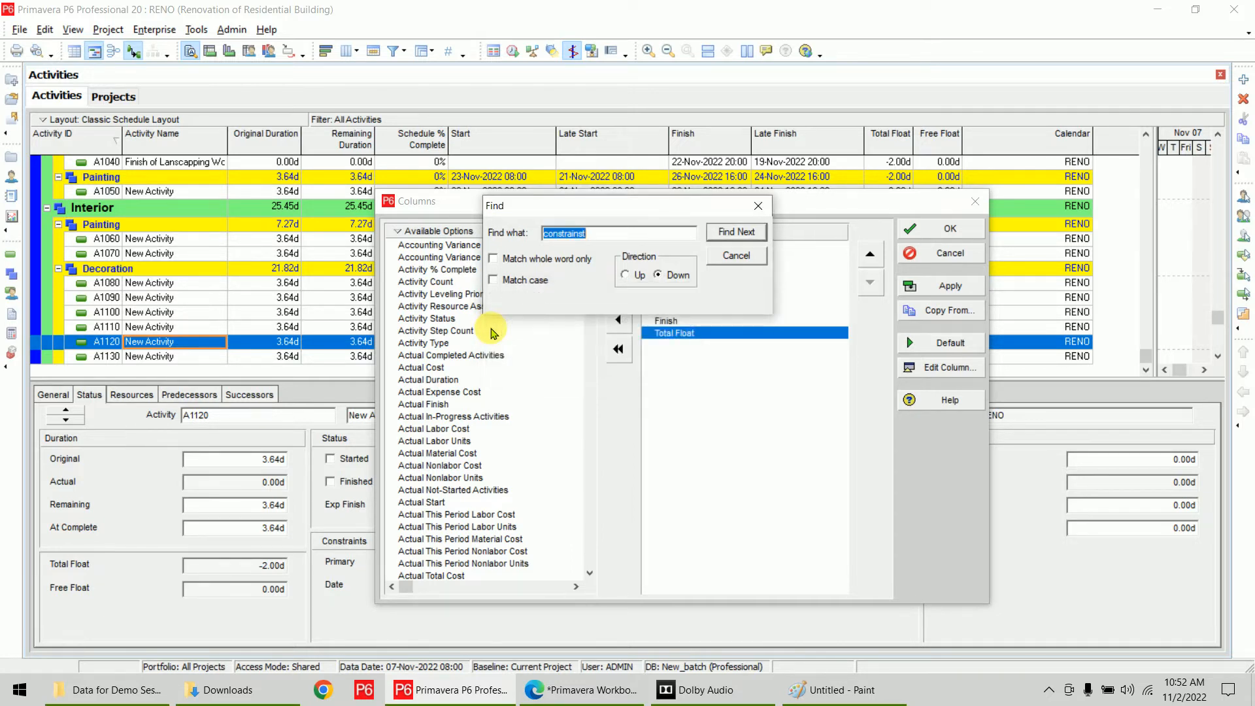
left_click(595, 234)
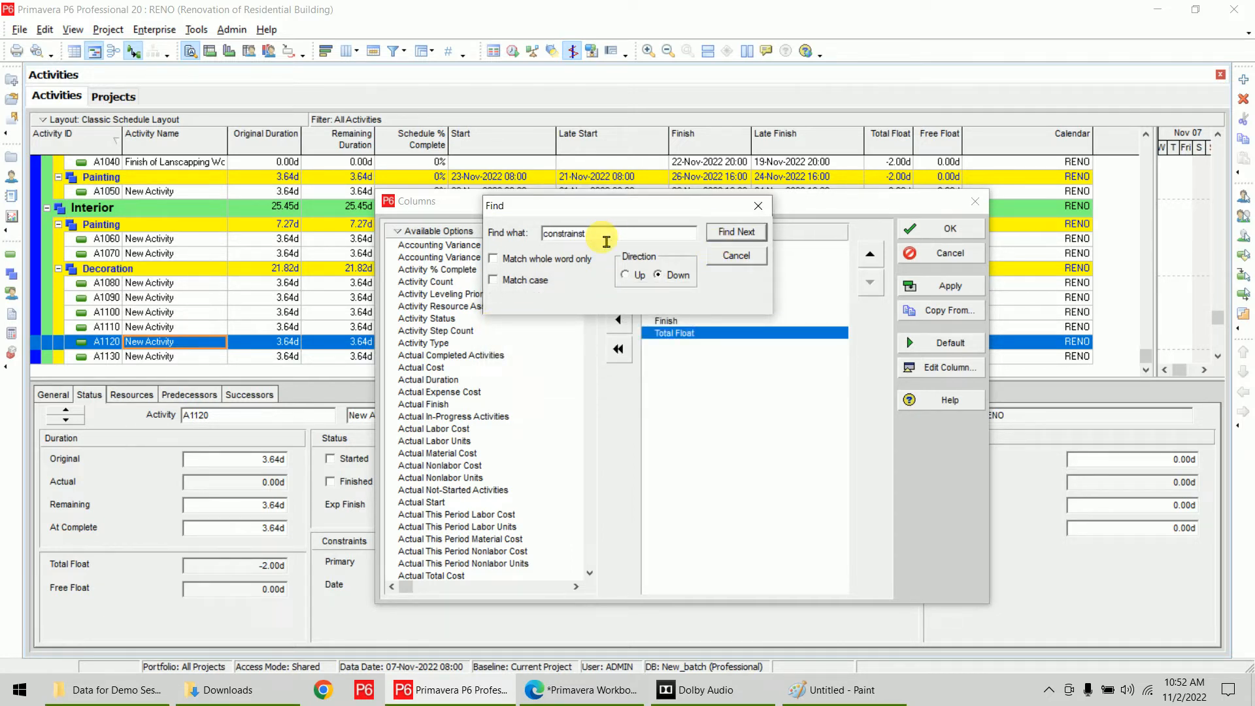
key("BackSpace")
key("BackSpace")
type("t")
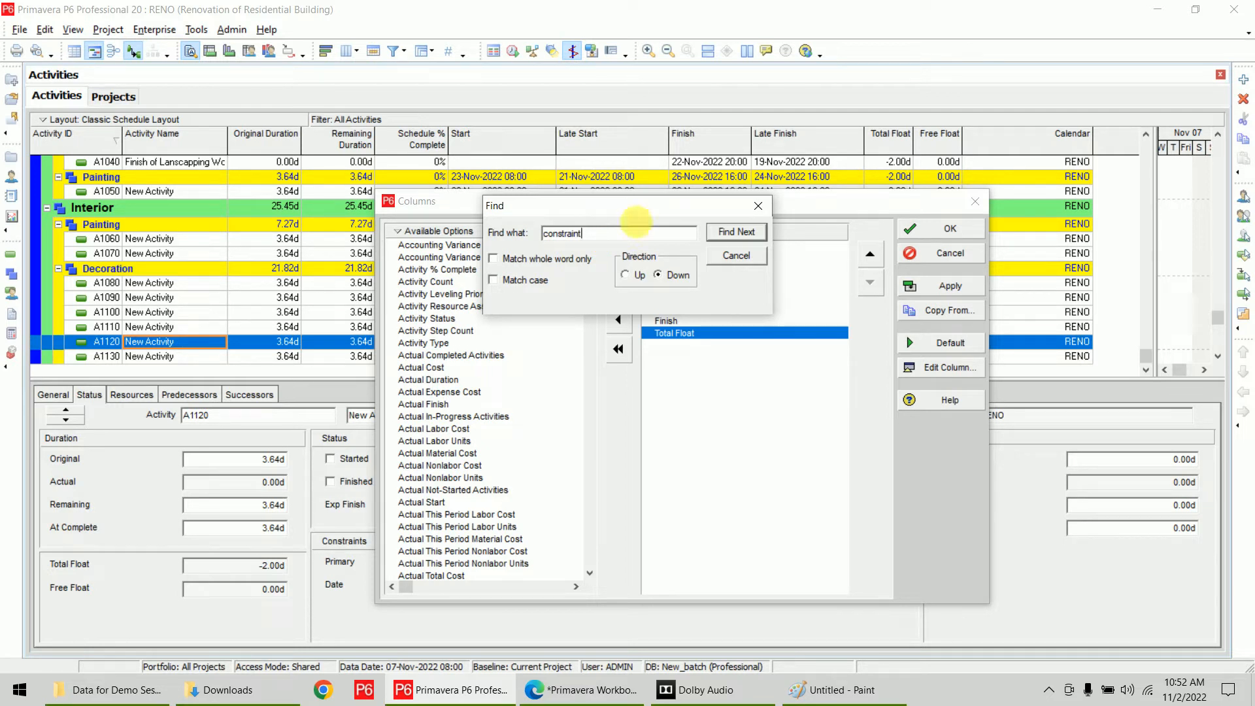
left_click(755, 234)
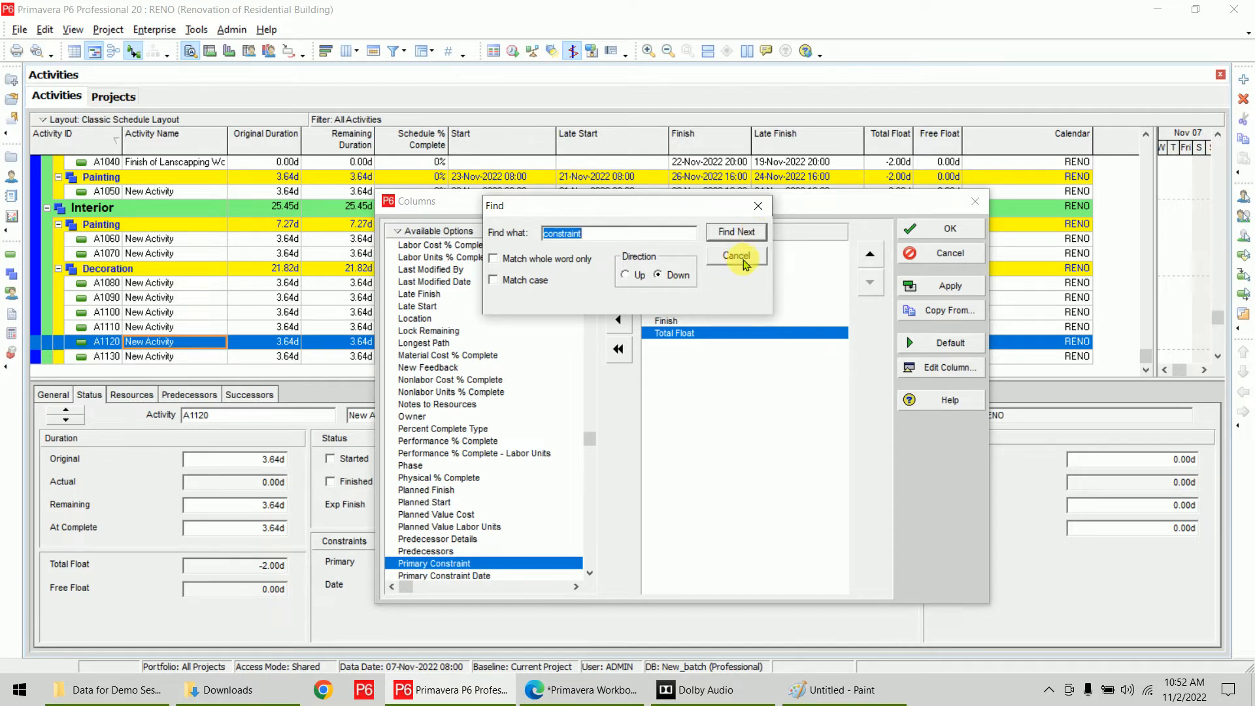
left_click(739, 256)
left_click(619, 254)
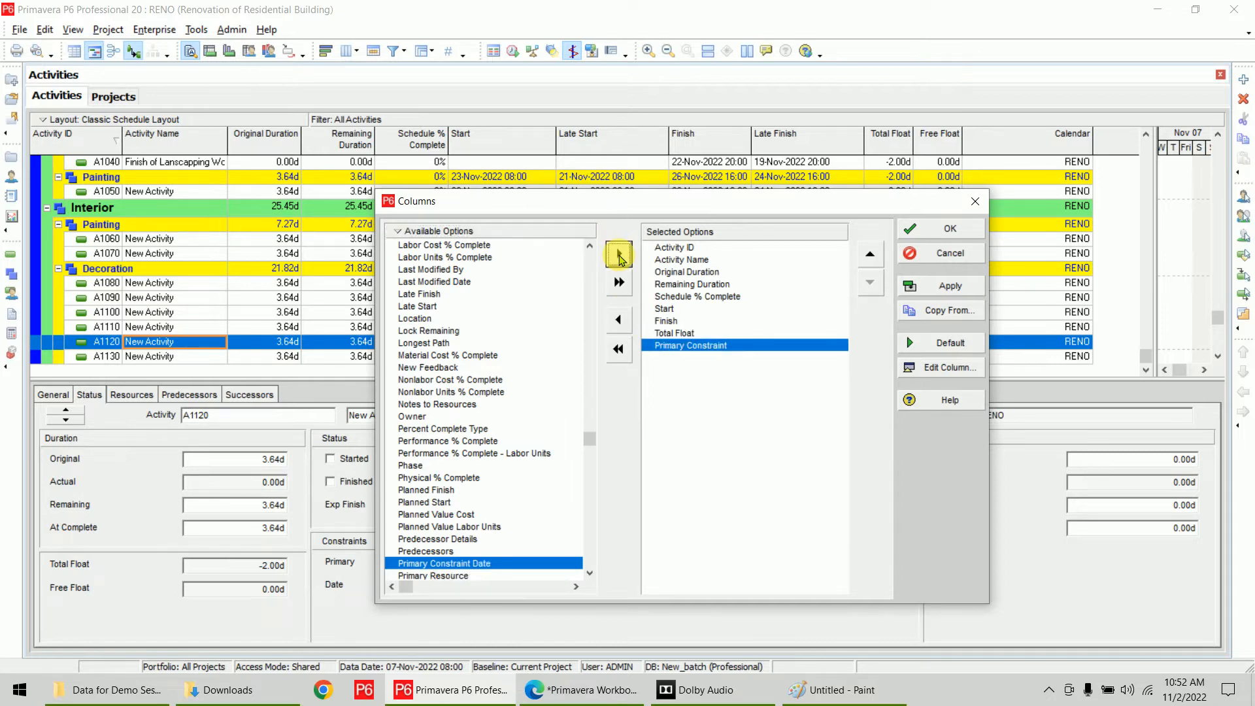
- Add Secondary Constraint to the activity table's columns and widen the primary and secondary constraint columns to show their full headings
left_click_drag(589, 439, 590, 506)
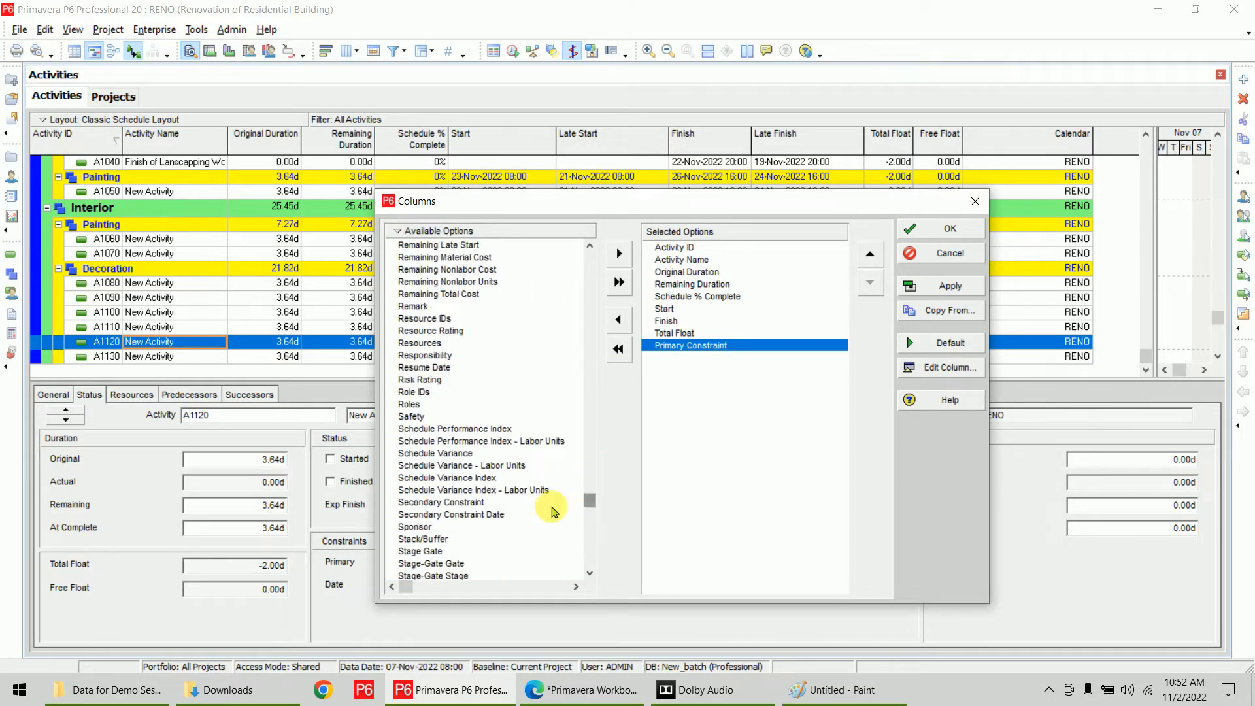
left_click(484, 502)
left_click(619, 254)
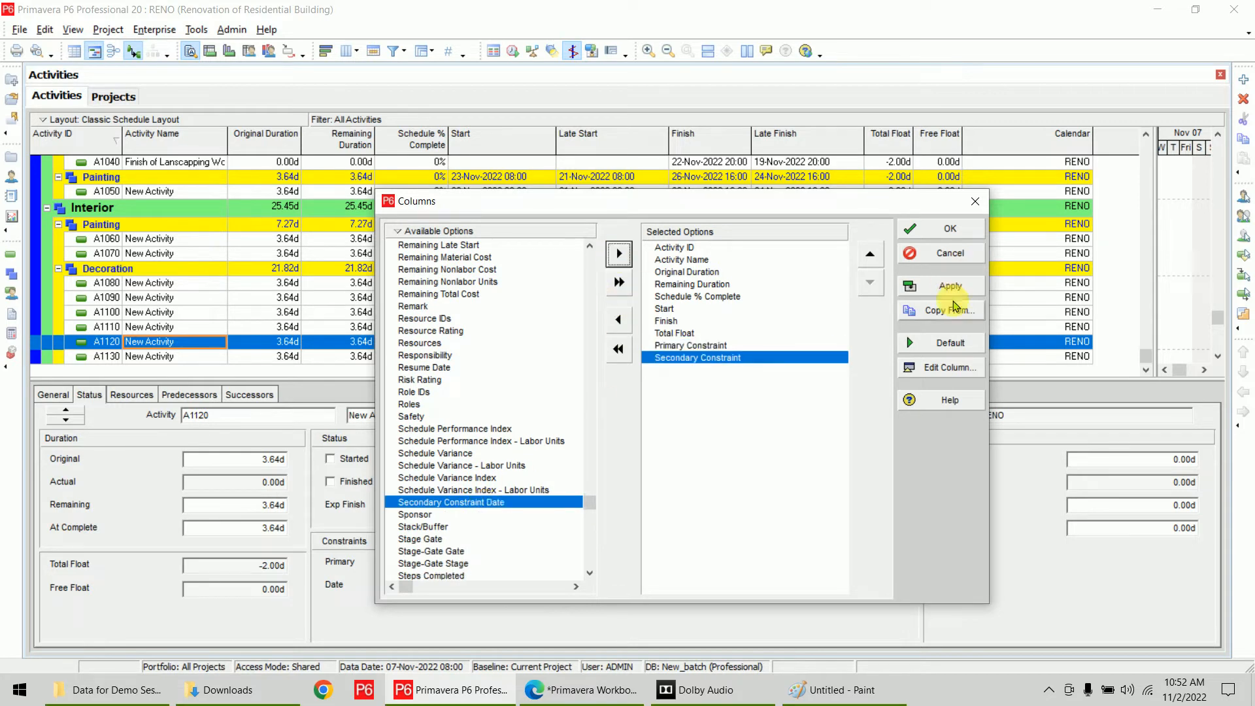
left_click(949, 287)
left_click(950, 228)
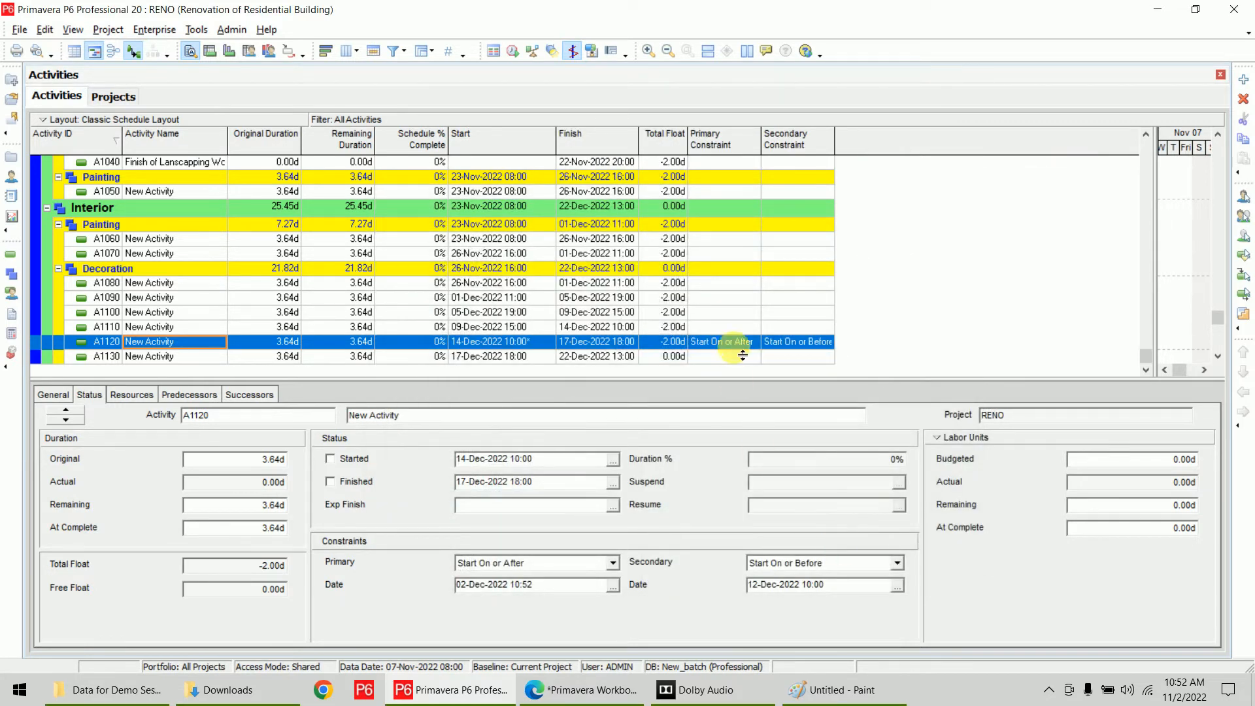
left_click_drag(762, 144, 887, 148)
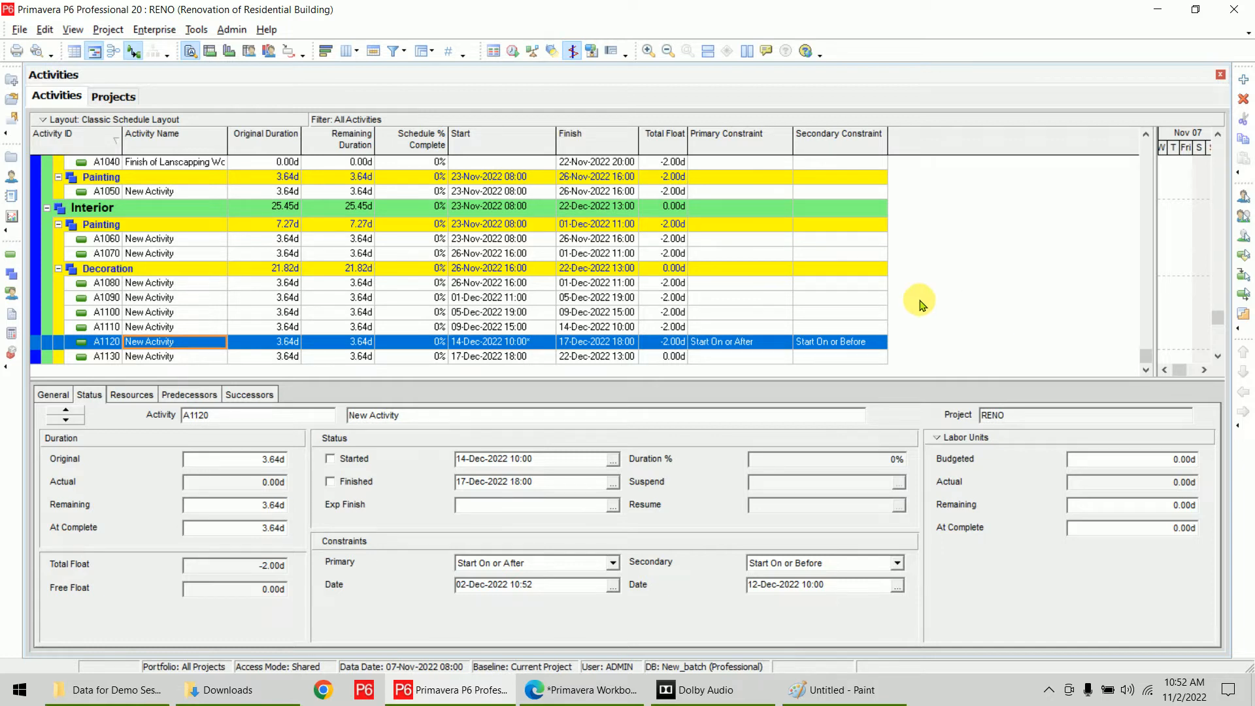
- Narrow the activity table so that the Gantt chart takes up the other part of the activities view
scroll(797, 330, "up", 3)
scroll(799, 330, "down", 1)
scroll(799, 330, "down", 2)
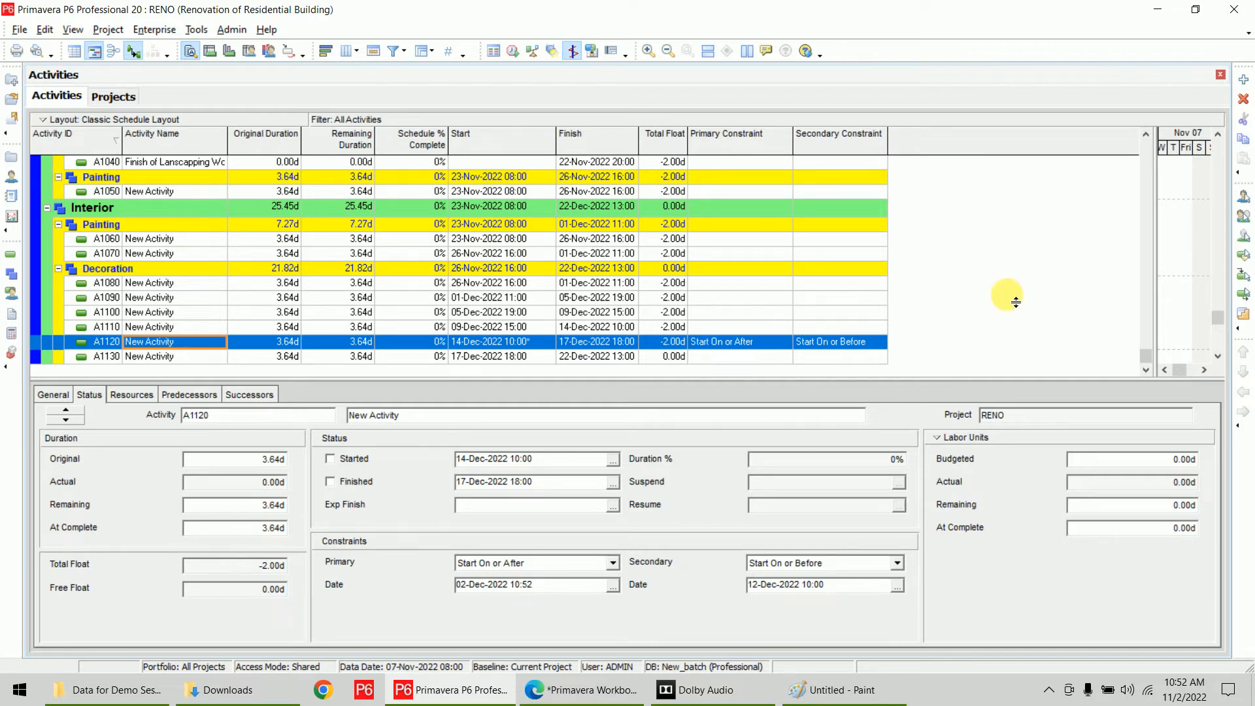
left_click_drag(1115, 253, 694, 275)
scroll(847, 320, "up", 2)
scroll(848, 320, "up", 2)
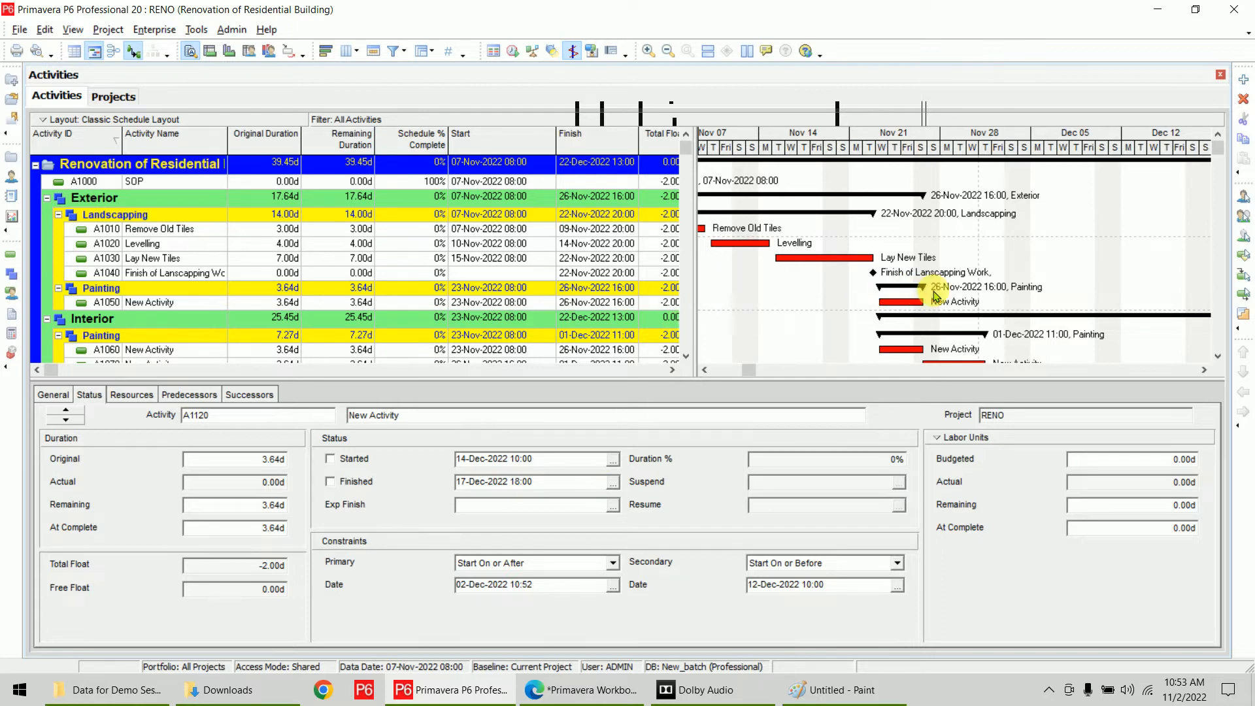
- Enlarge the activity area to fit all RENO activities and examine their linked Gantt bars through late December 2022
scroll(915, 299, "down", 3)
scroll(907, 302, "up", 3)
left_click_drag(874, 384, 892, 510)
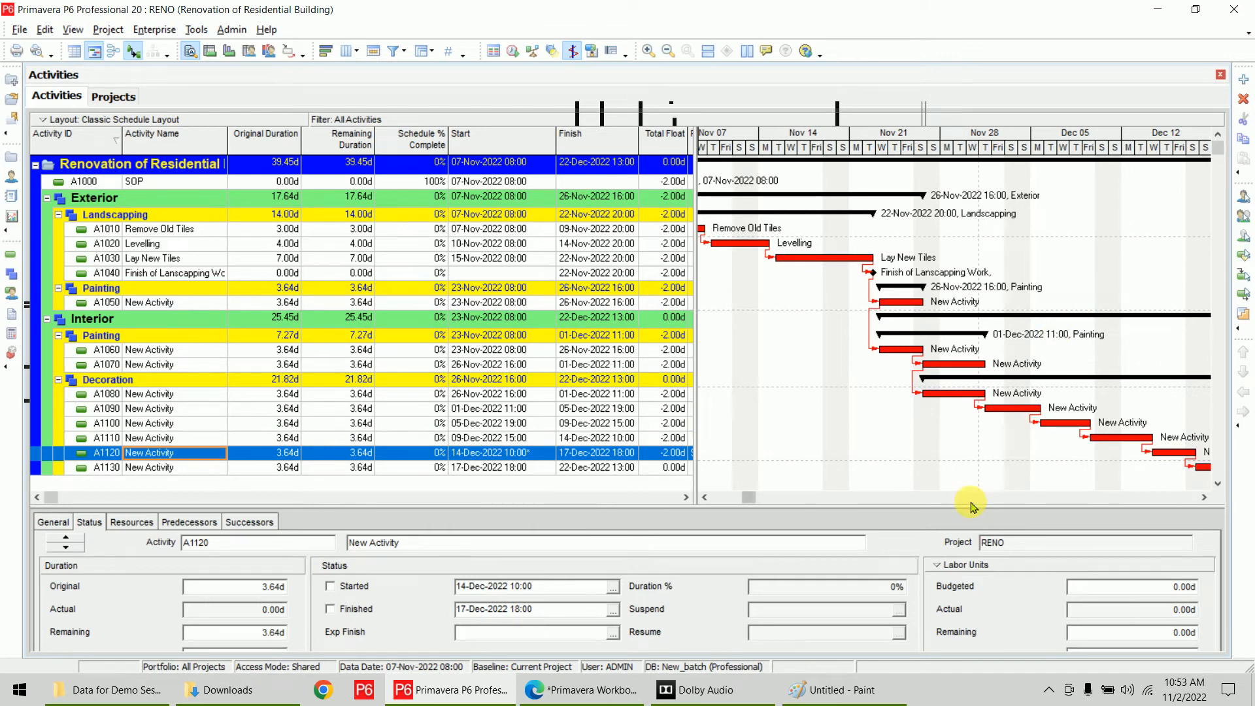
left_click(1204, 497)
left_click(1204, 497)
left_click(1204, 497)
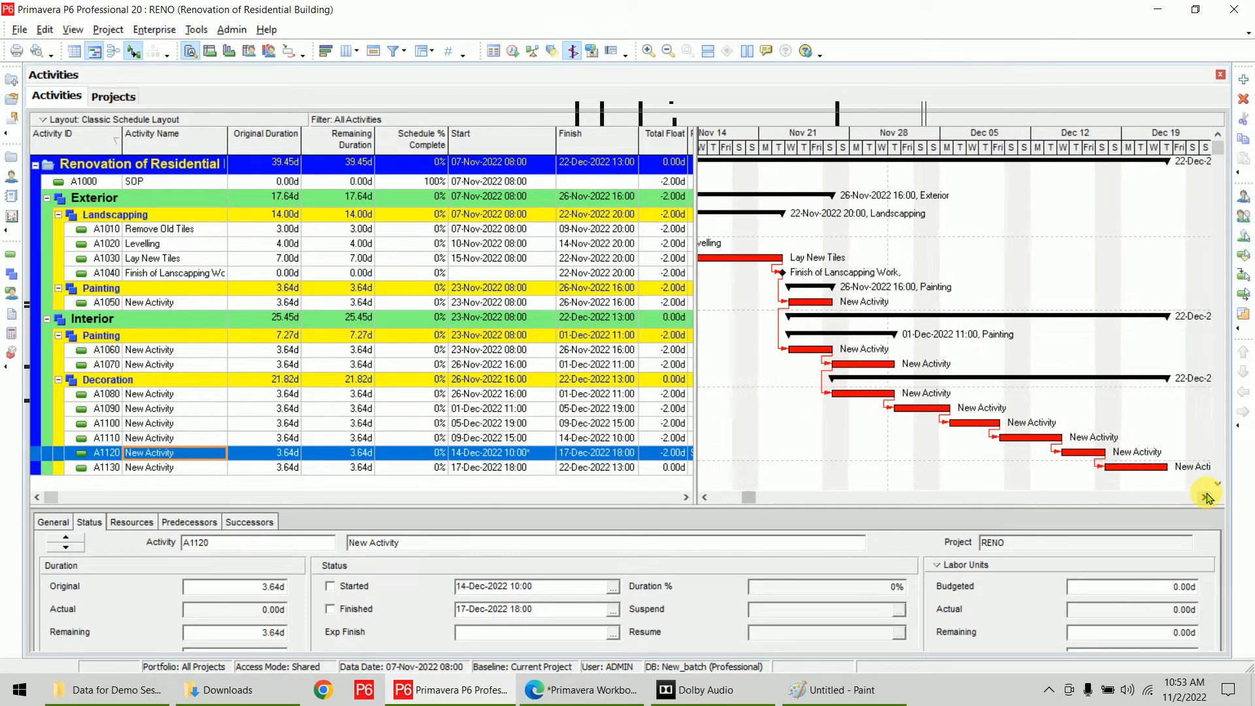
left_click(1204, 497)
left_click(1204, 497)
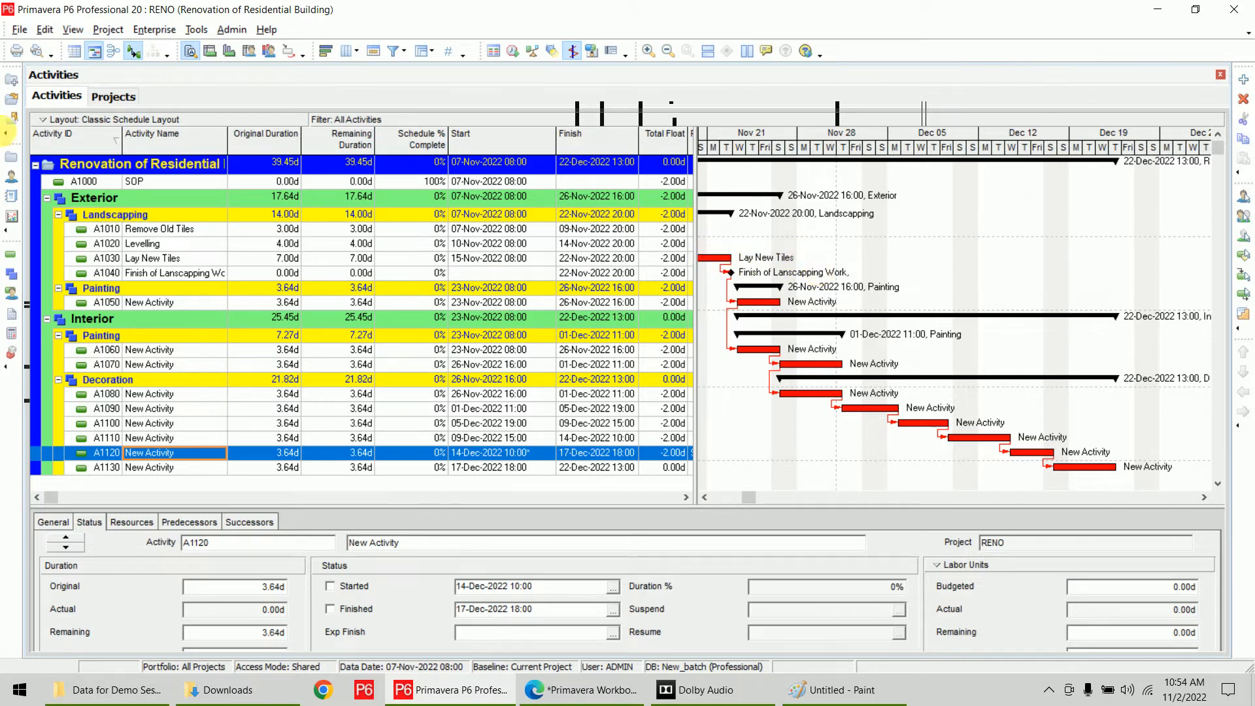
- Close the Renovation of Residential Building project
left_click(20, 29)
left_click(52, 83)
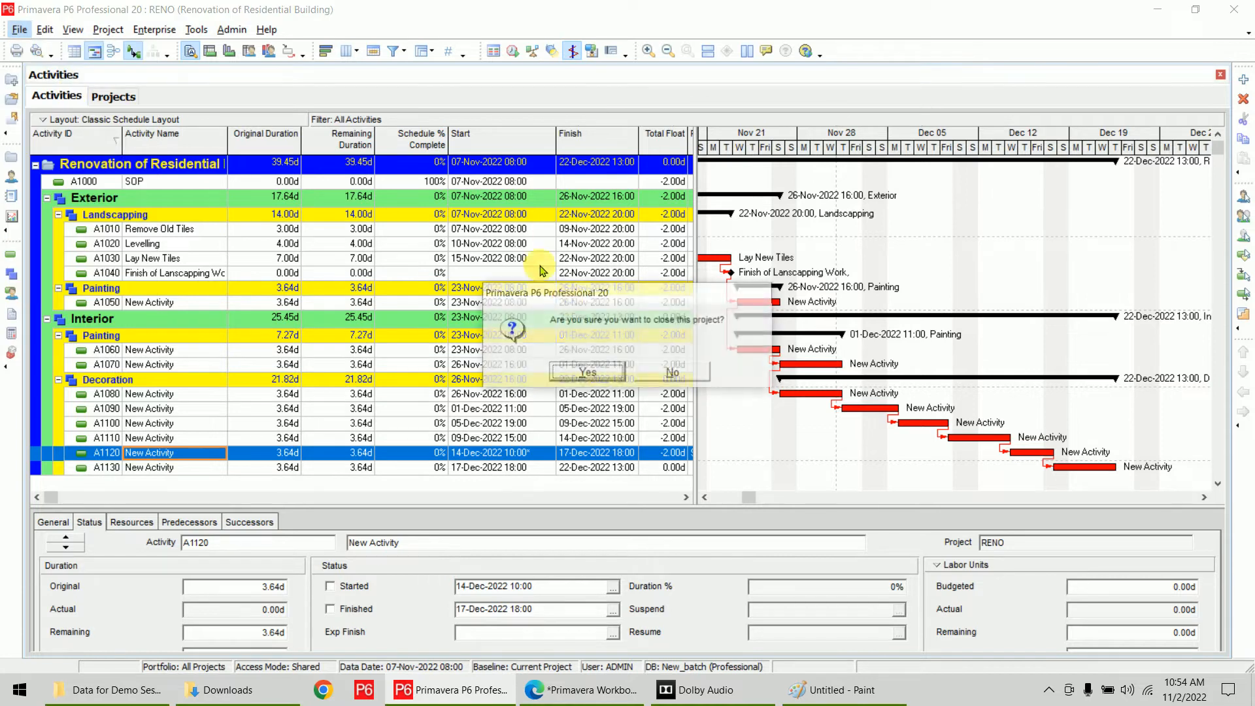
left_click(521, 368)
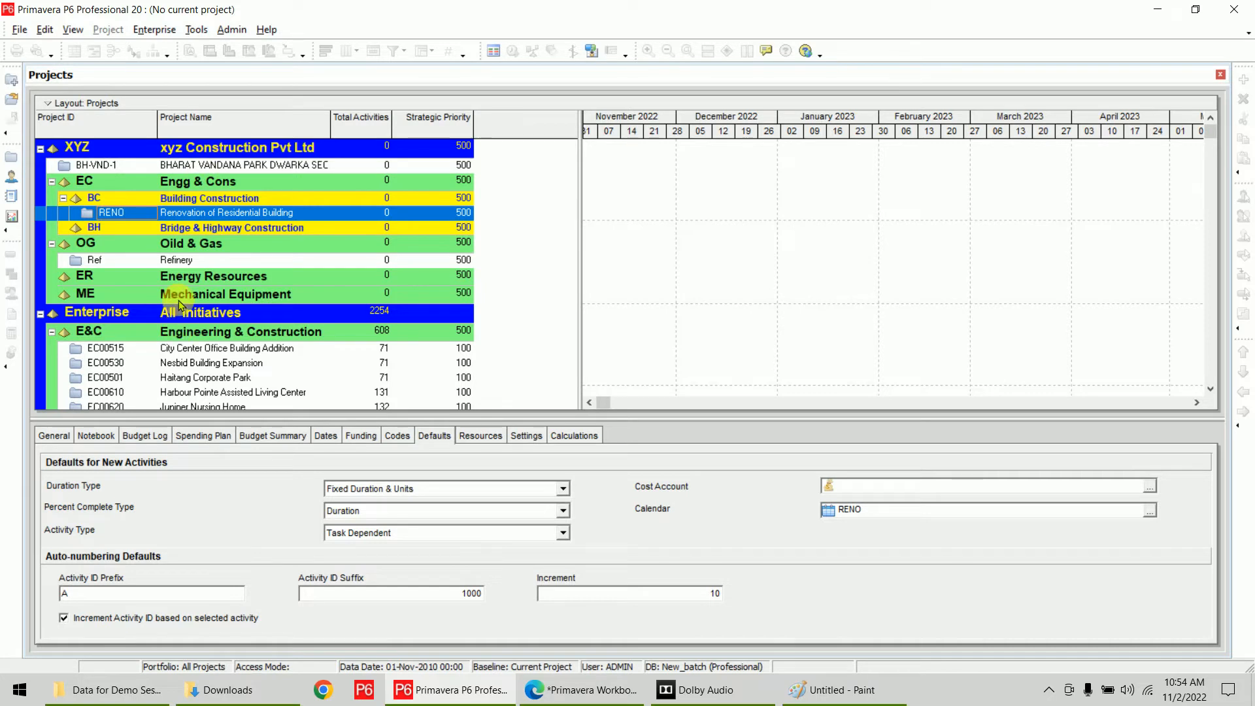
- Open the Refinery project and bring the bars of its activities A and B into view in the Gantt chart
left_click(181, 260)
right_click(260, 260)
left_click(307, 268)
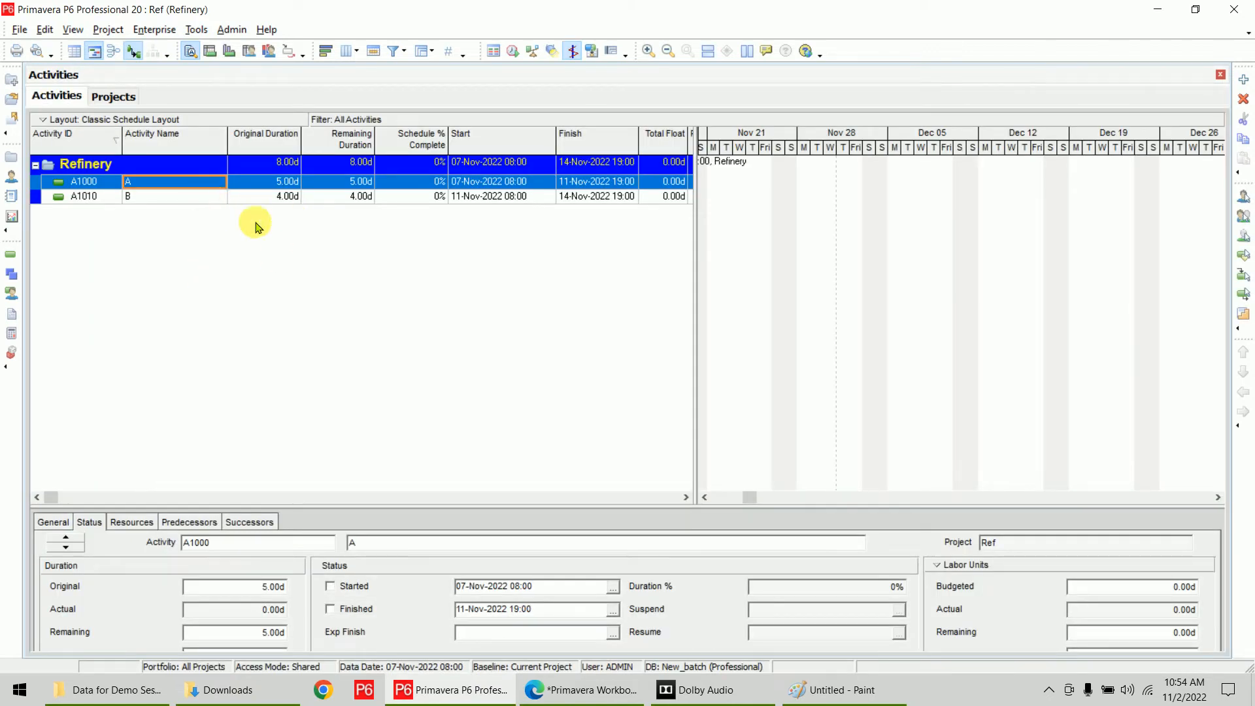
left_click(184, 198)
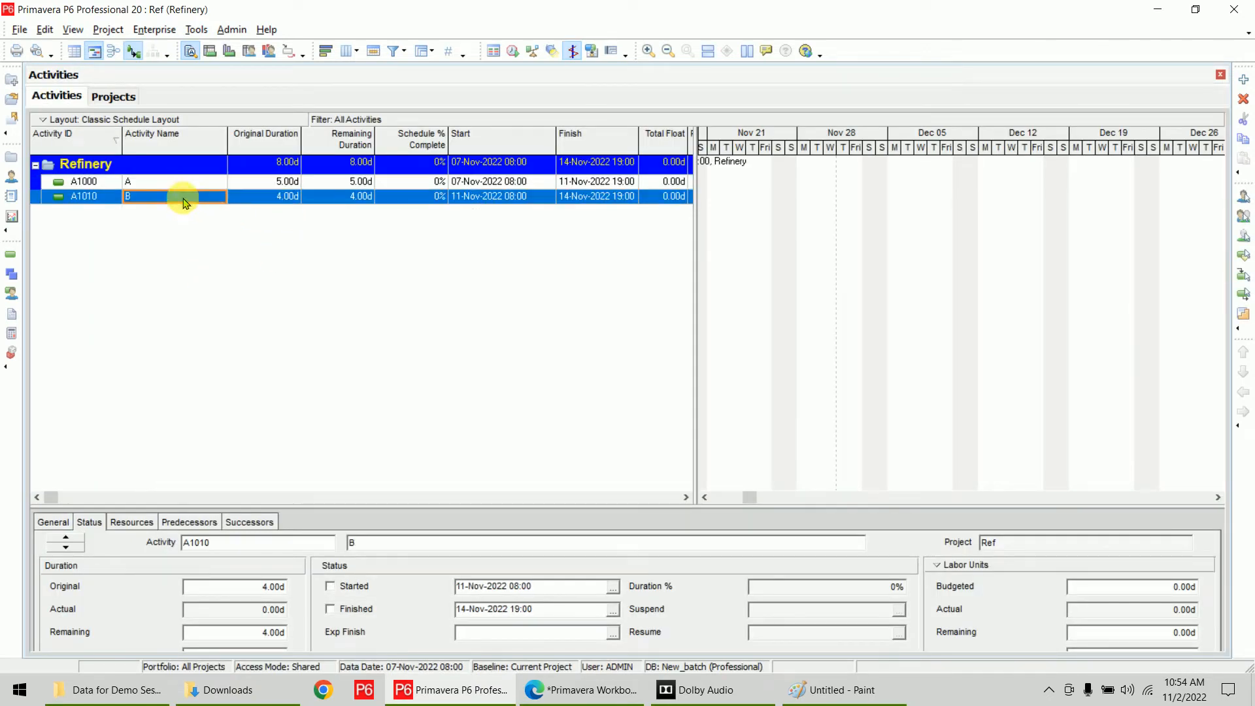
double_click(1011, 336)
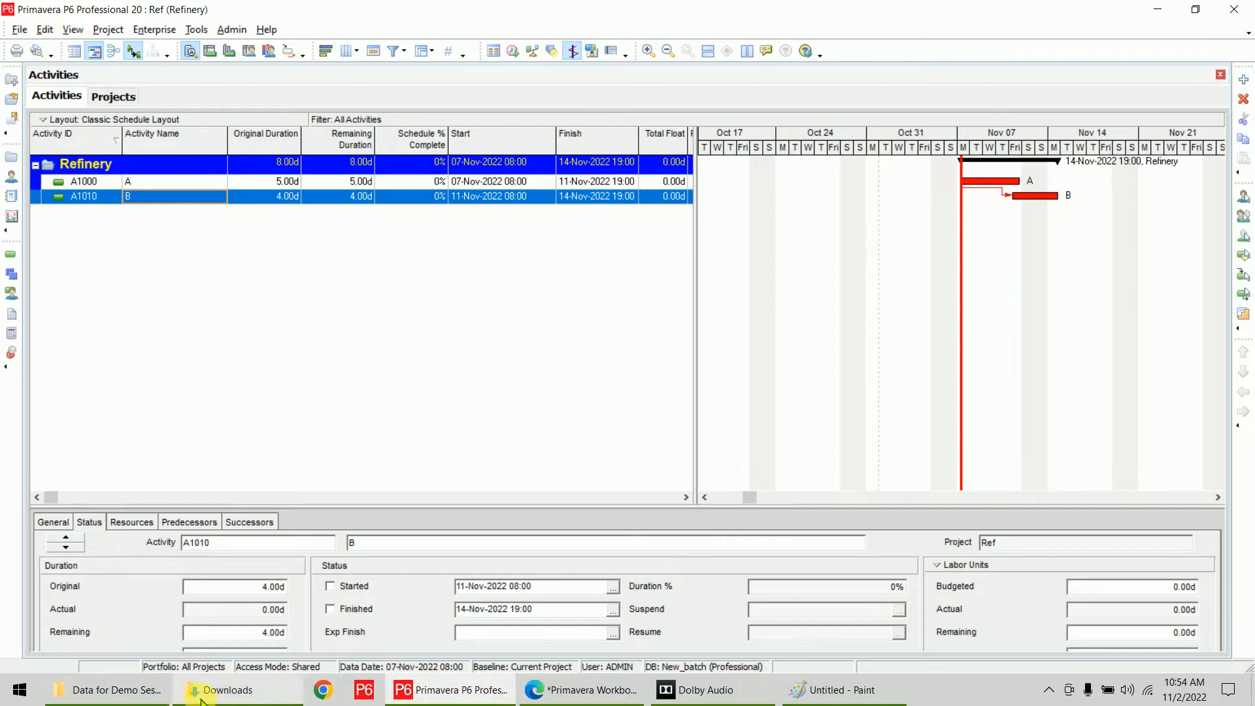
- Open the recent CPM workbook in Excel and maximize its window
left_click(7, 693)
type("excel")
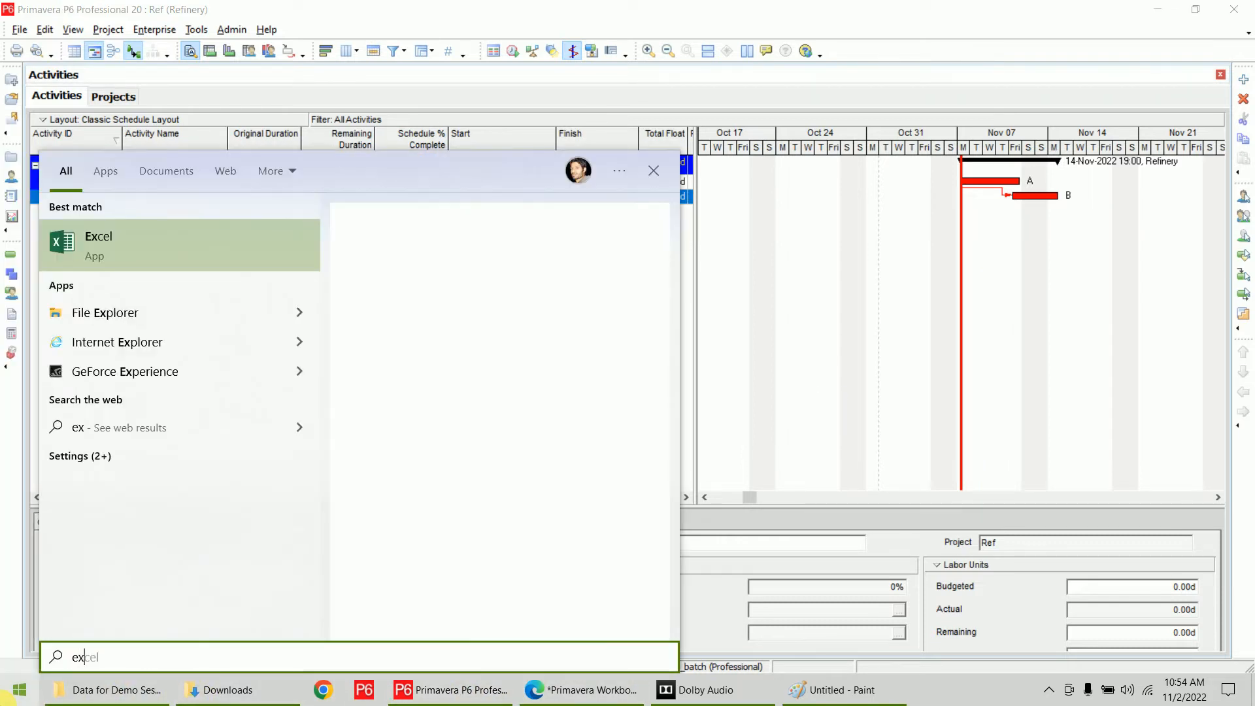
key("Return")
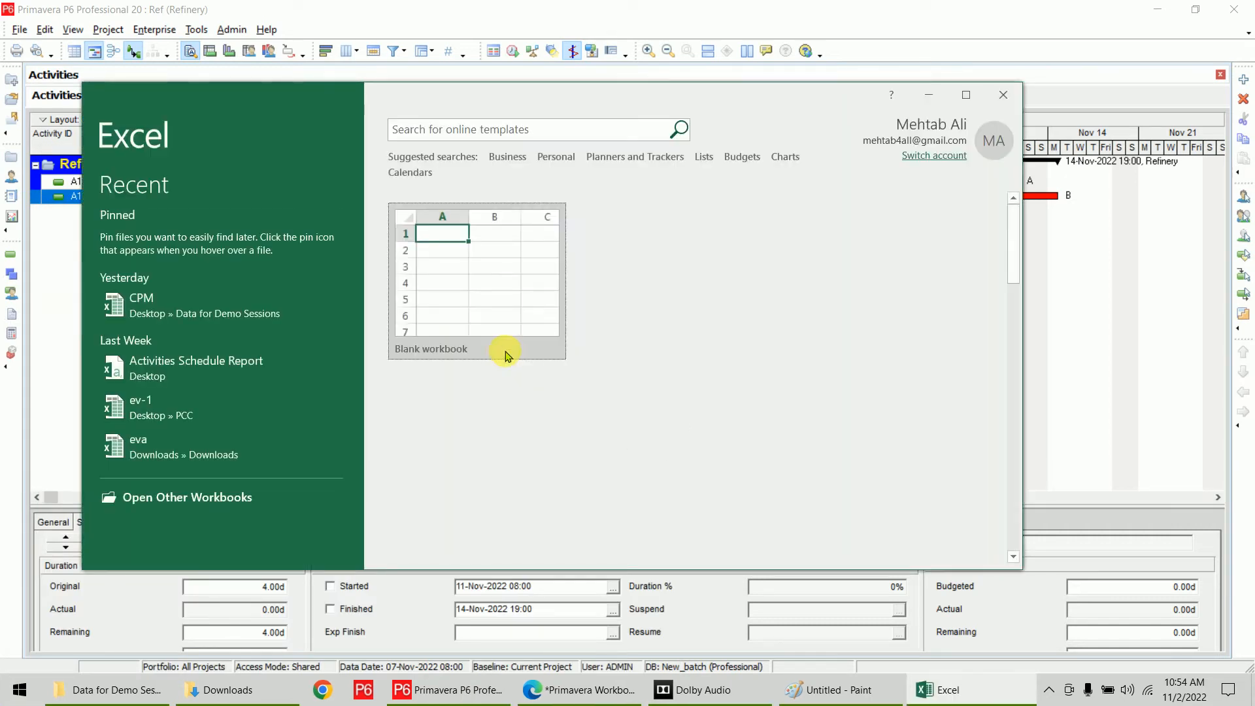
left_click(179, 314)
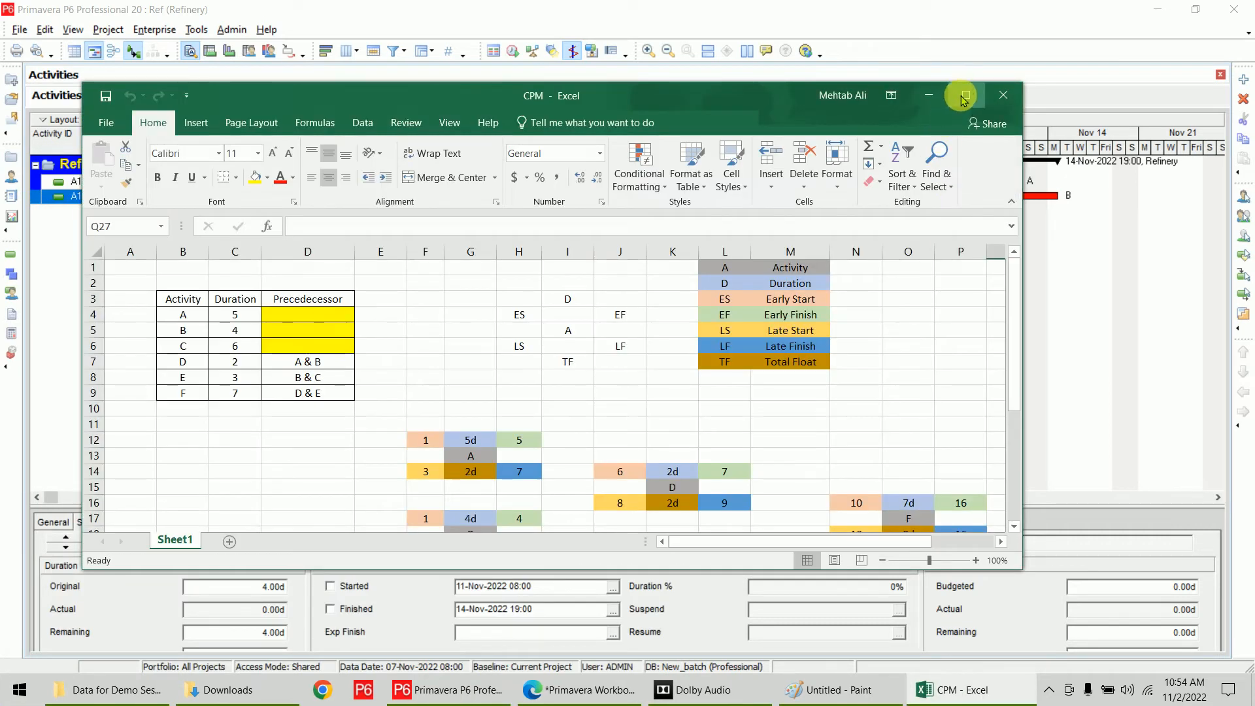
left_click(966, 95)
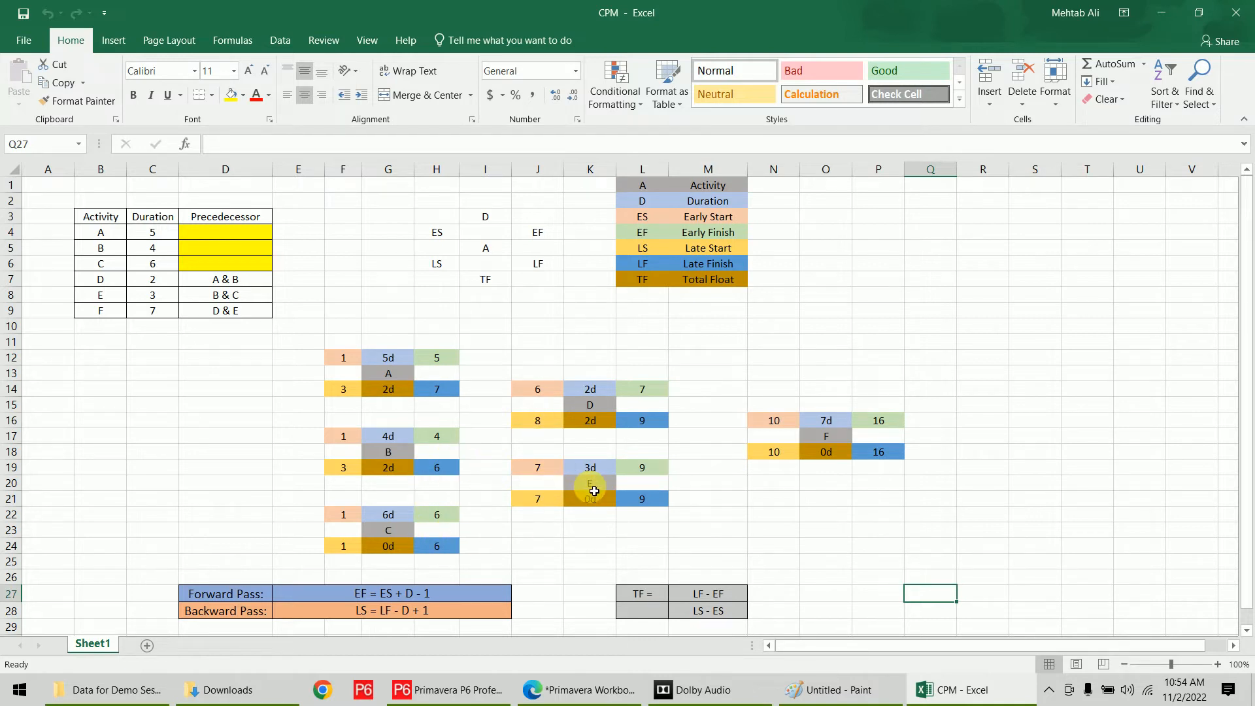
- Open the recent eva workbook in a new Excel window and show the activity data on Sheet1
left_click(21, 696)
type("exc")
key("Return")
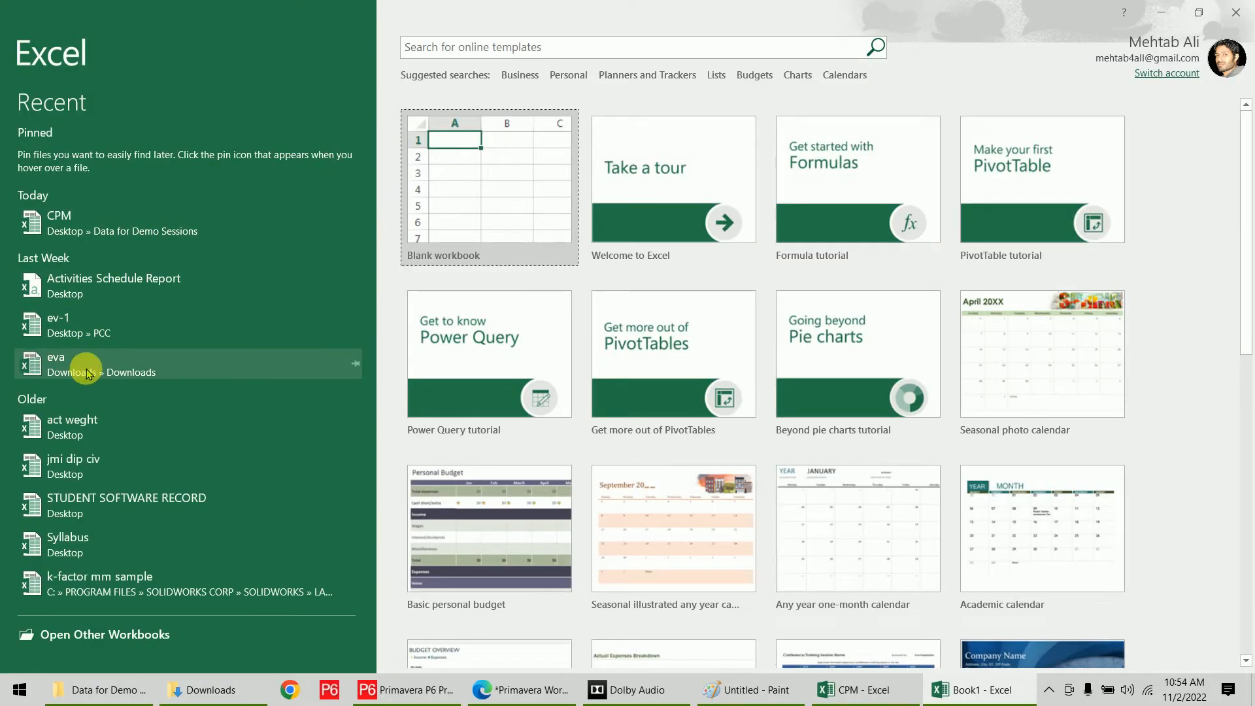
left_click(86, 369)
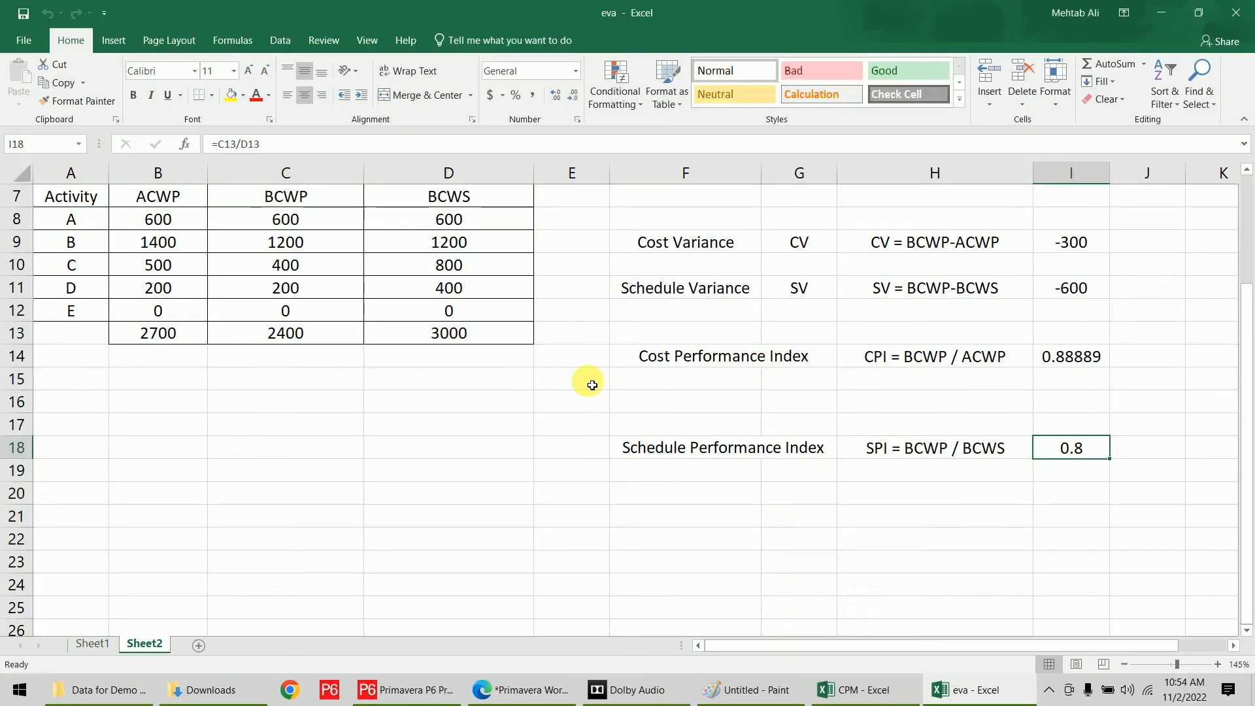
left_click(95, 644)
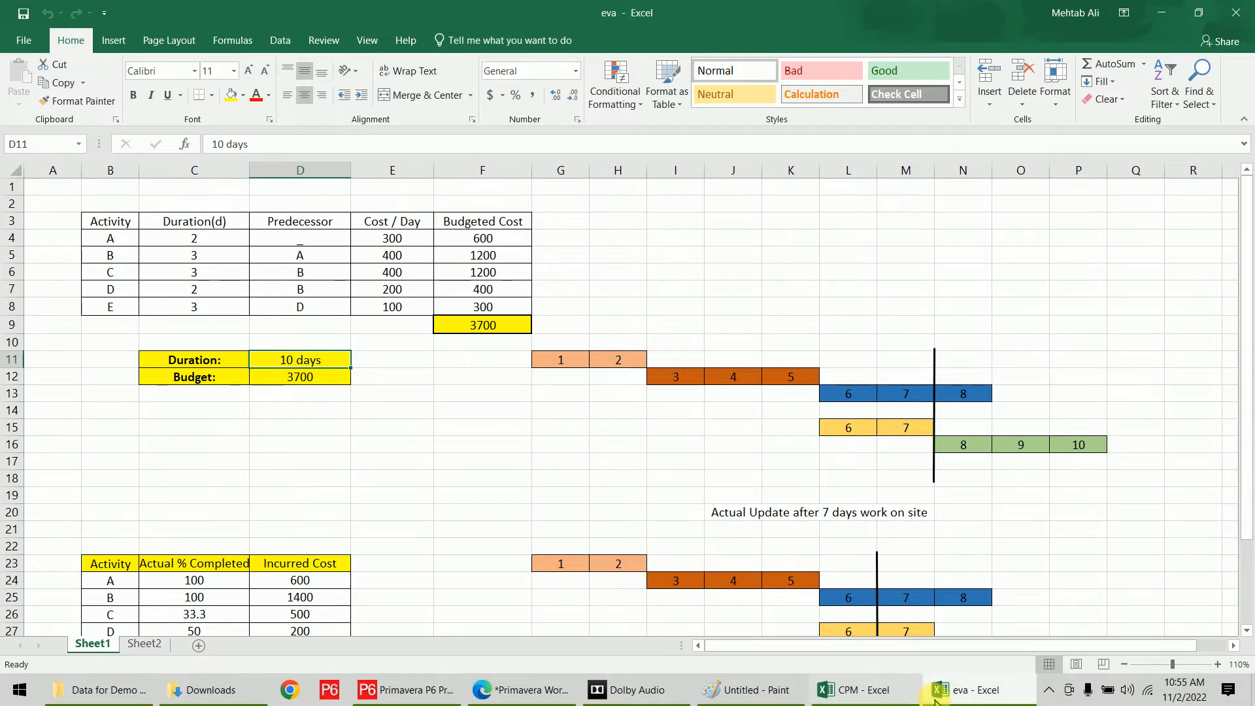
- Close the CPM workbook and bring the eva workbook's activity table back up
left_click(952, 689)
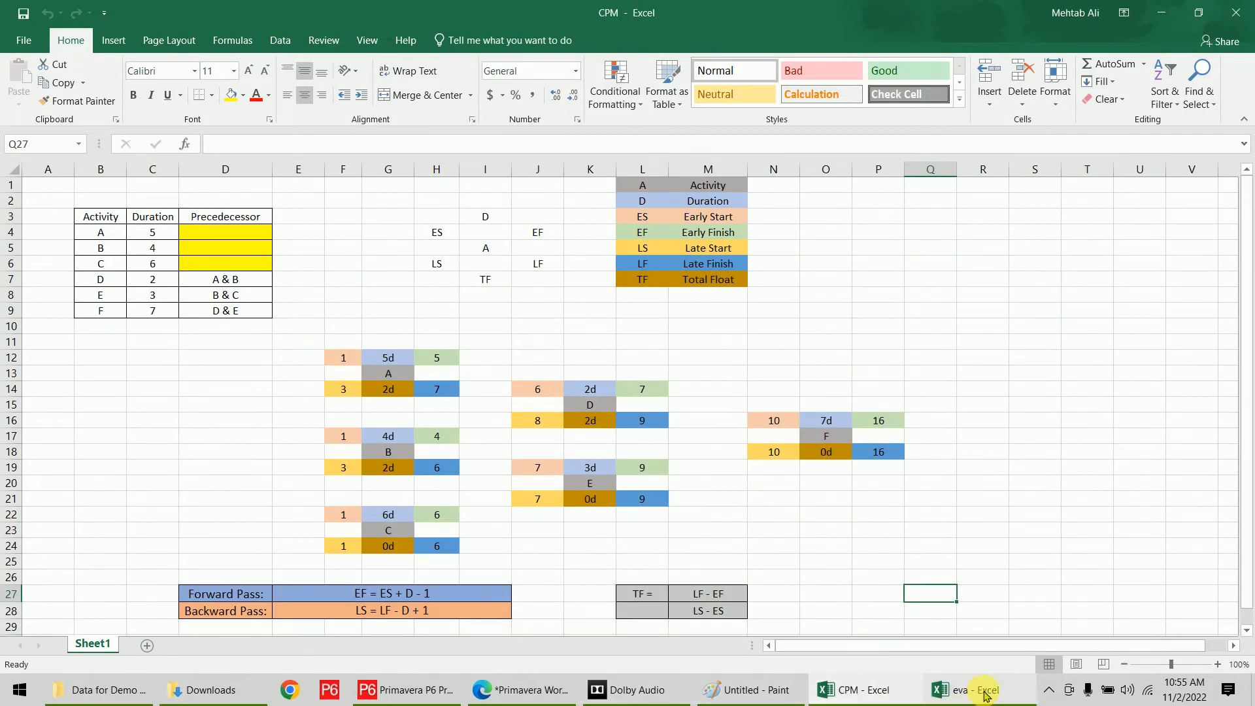
left_click(1236, 12)
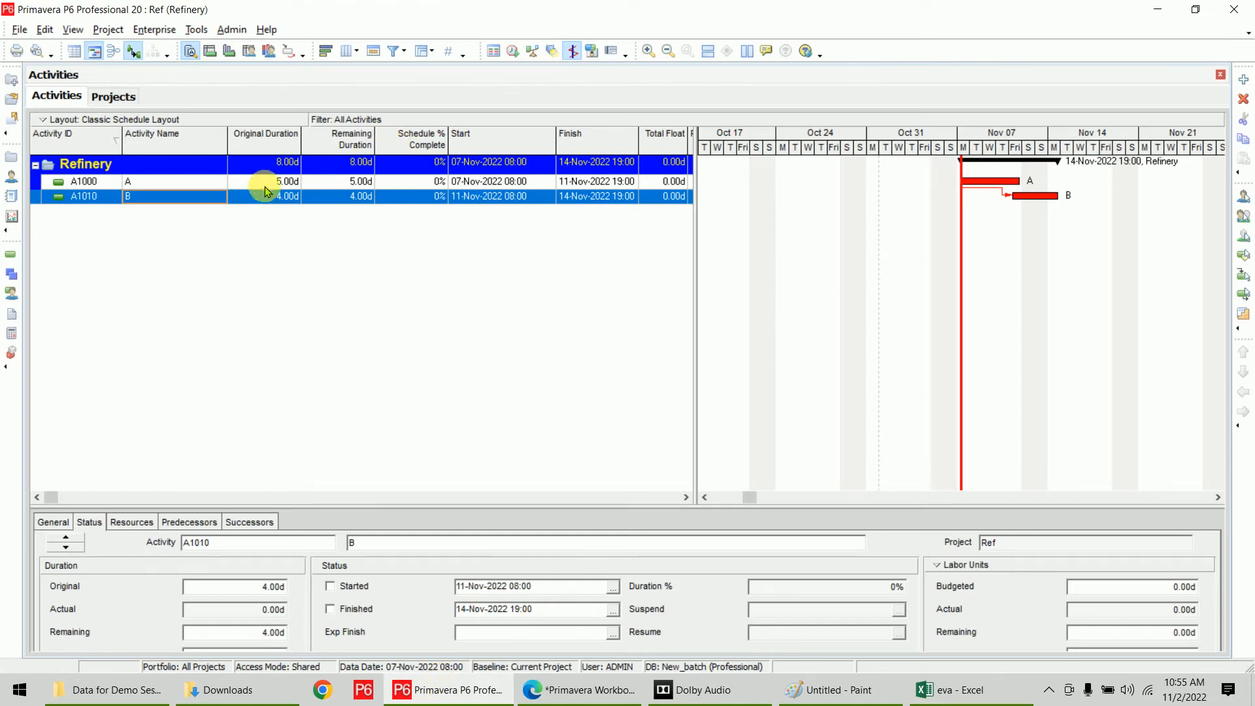
left_click(955, 690)
left_click(954, 690)
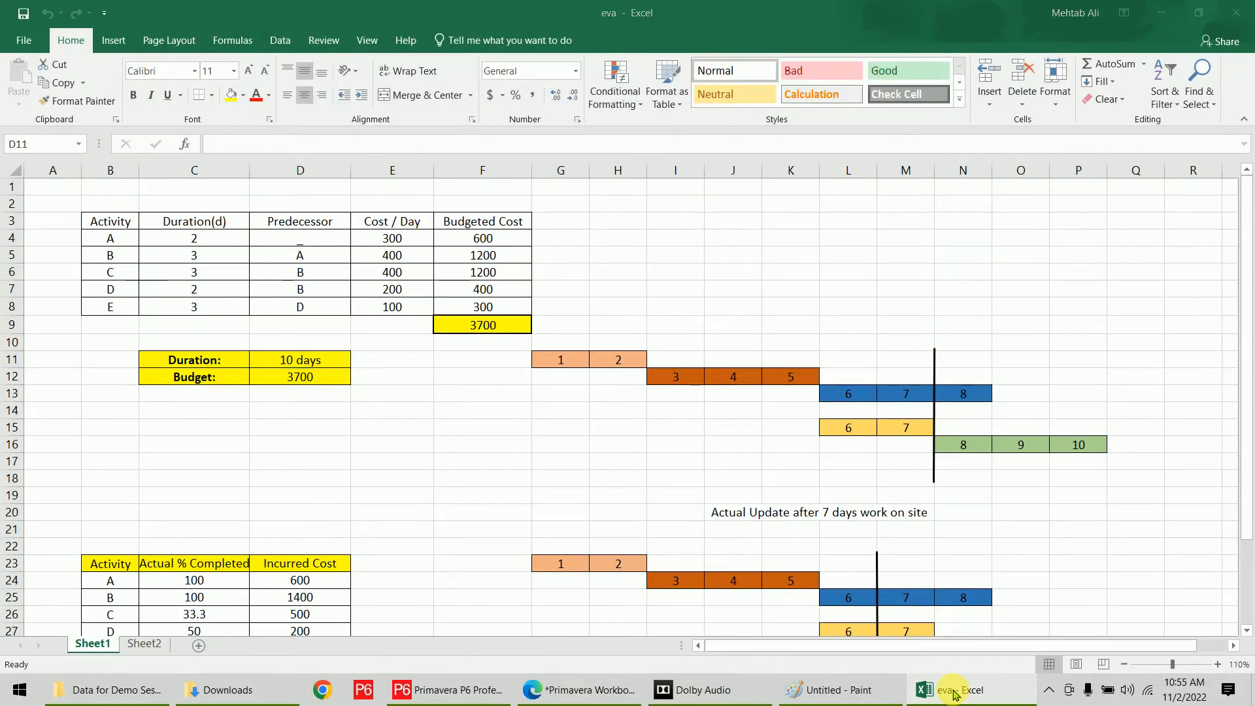
- In Primavera P6, add three new activities to the Refinery project and name them C, D and E
left_click(1244, 79)
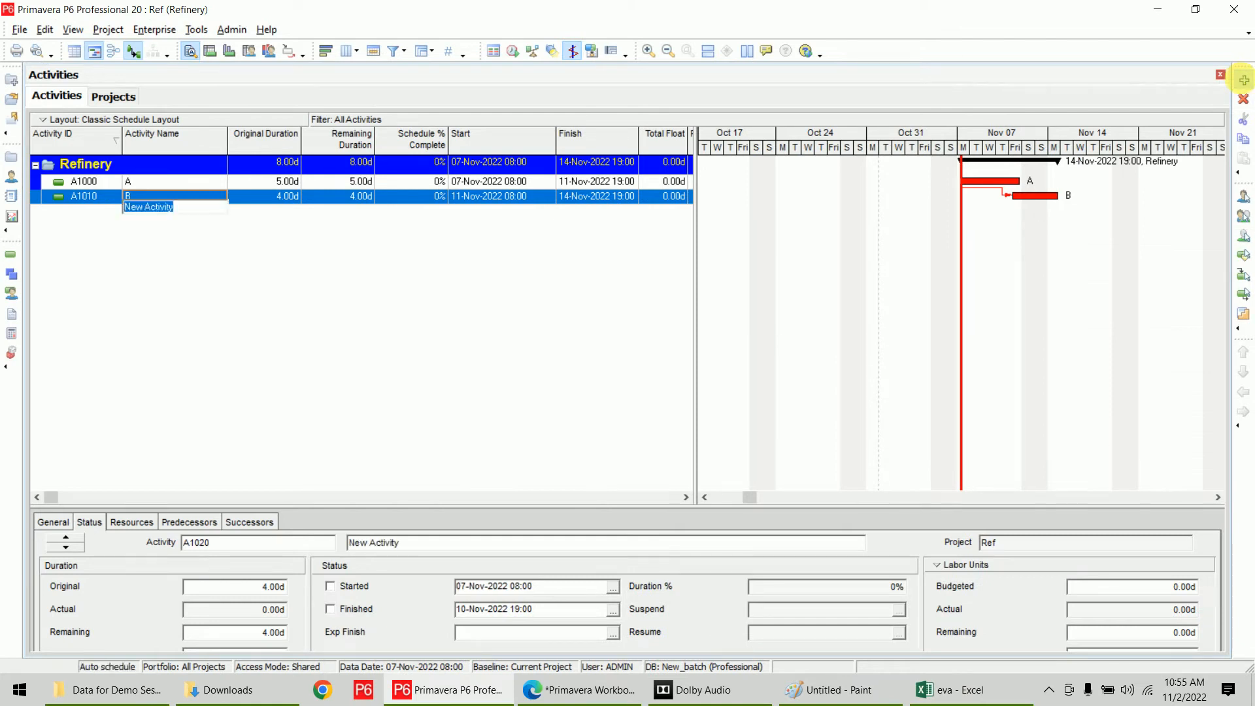
left_click(1243, 79)
left_click(1243, 80)
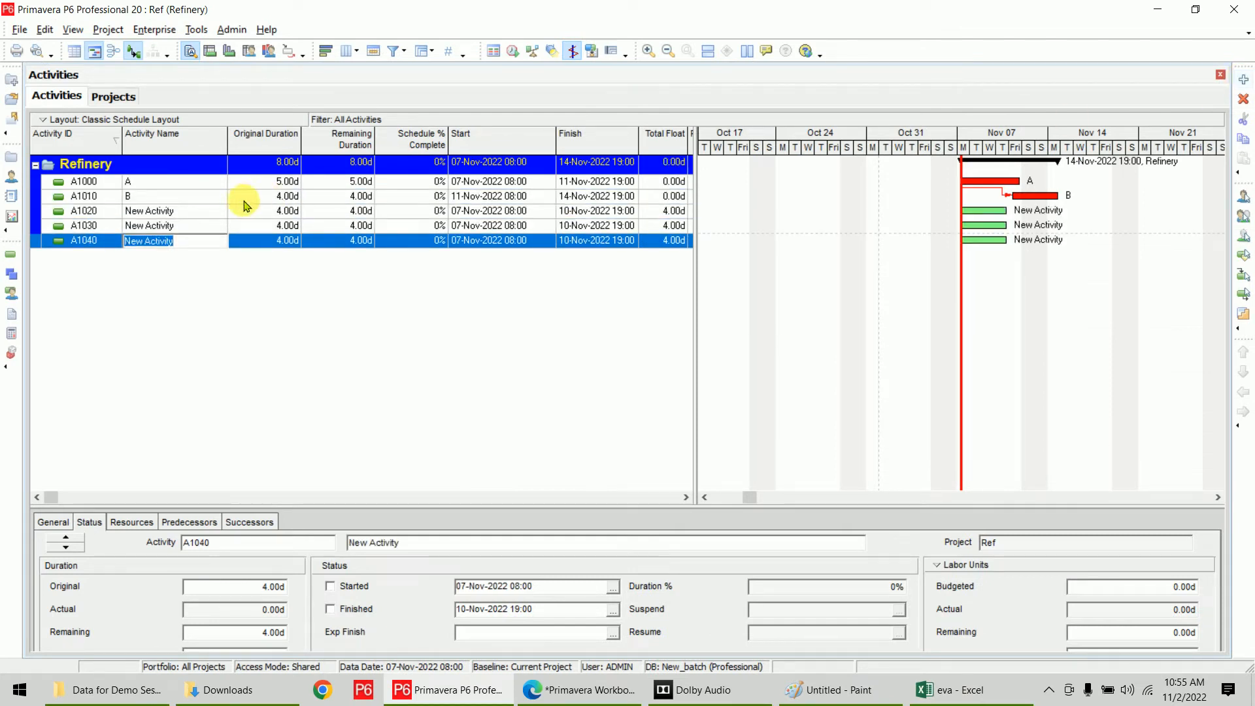
left_click(192, 213)
type("C")
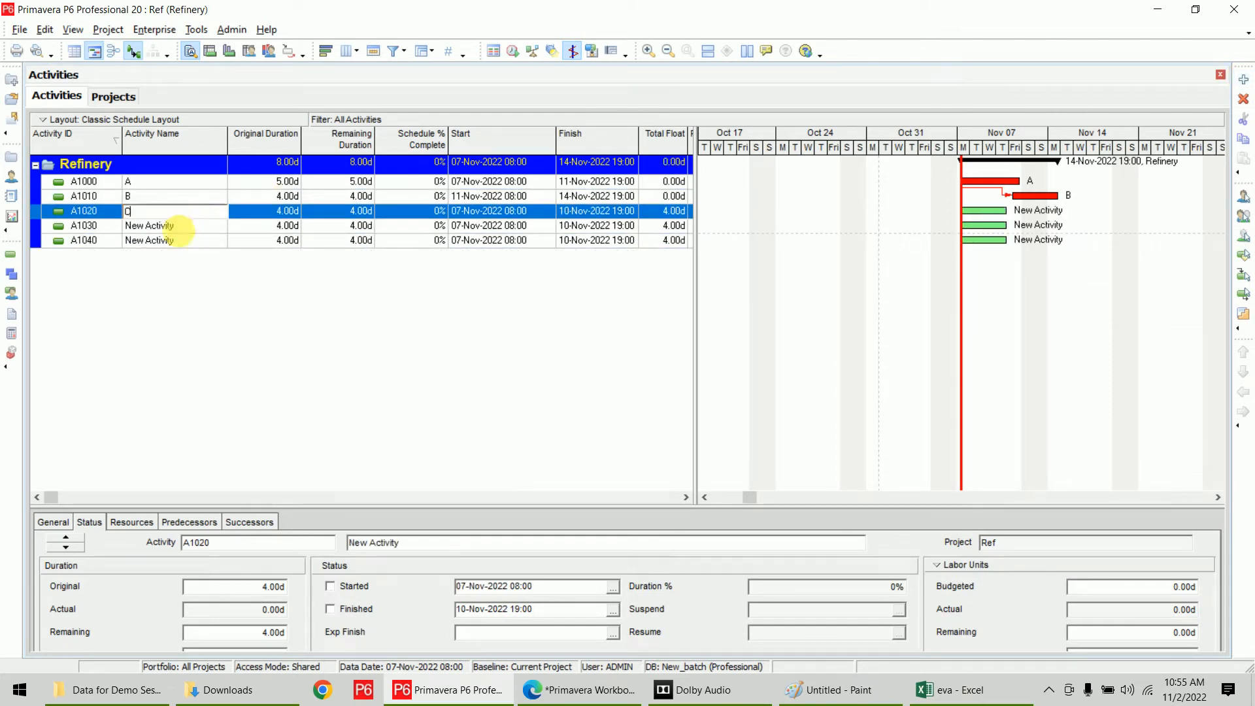
left_click(190, 232)
type("D")
left_click(189, 240)
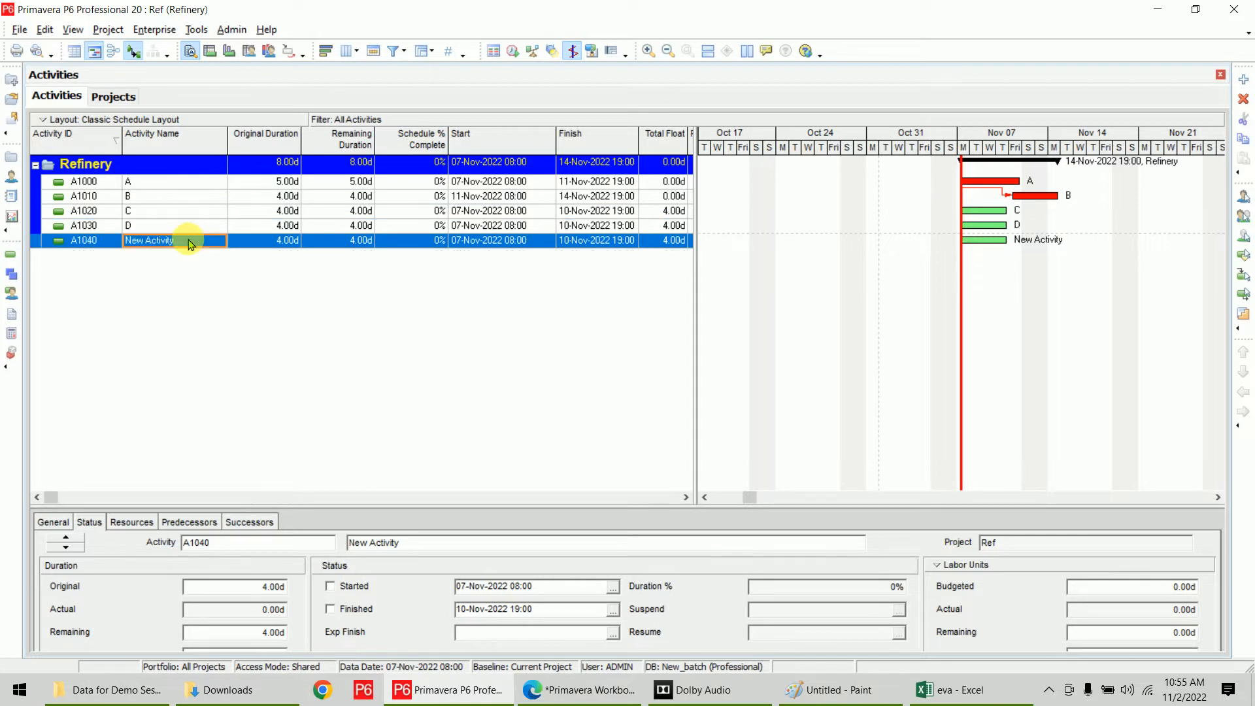
type("E")
- Check the durations in the eva workbook and set the original duration of activity A to 2 days and B to 3 days
left_click(285, 184)
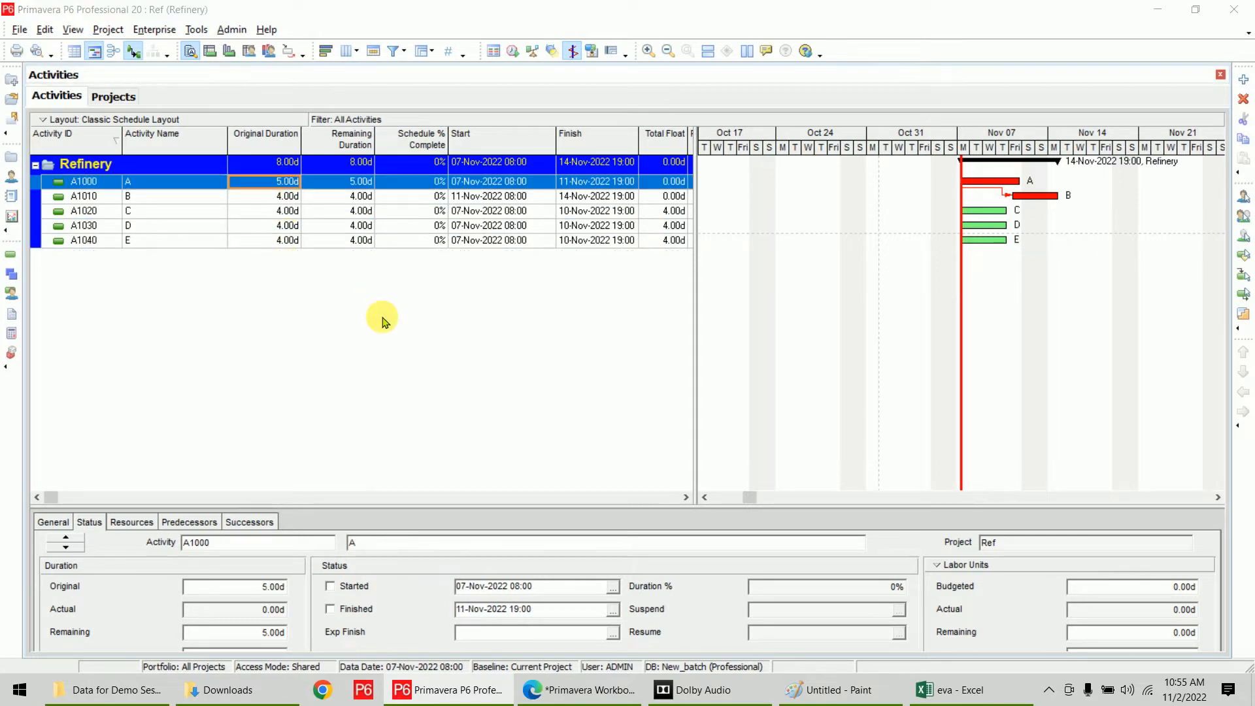
key("alt+Tab")
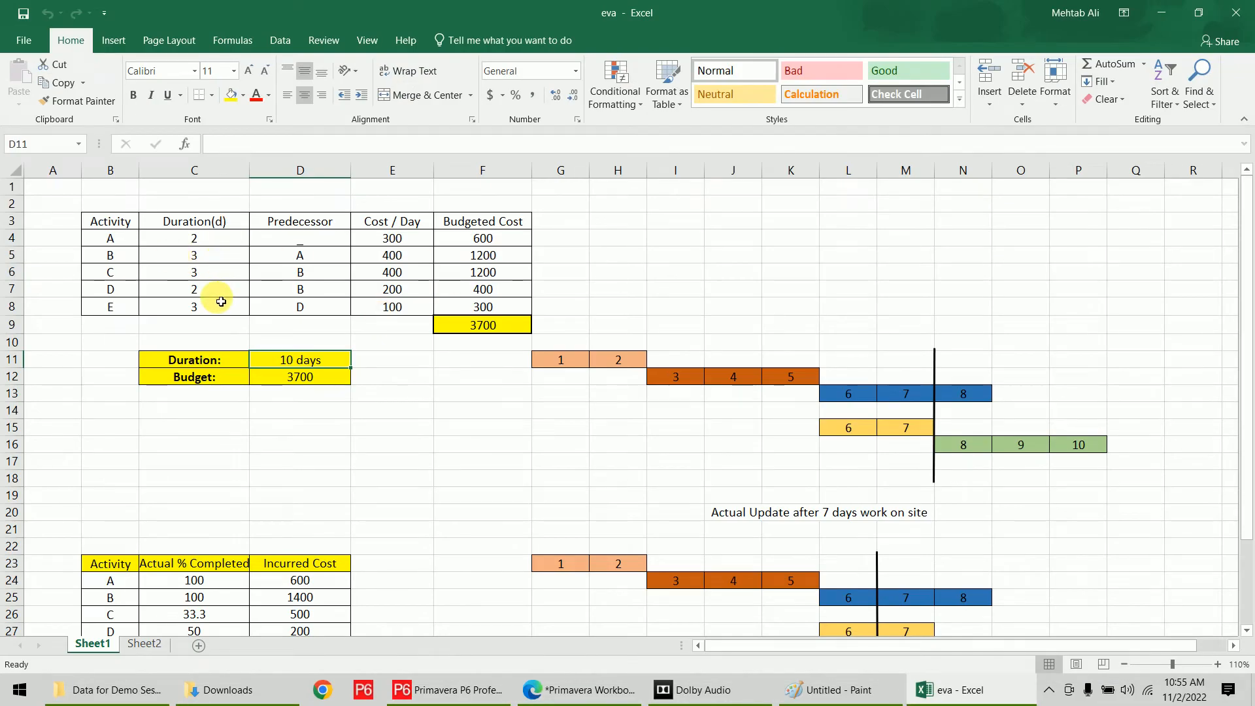
key("alt+Tab")
type("2")
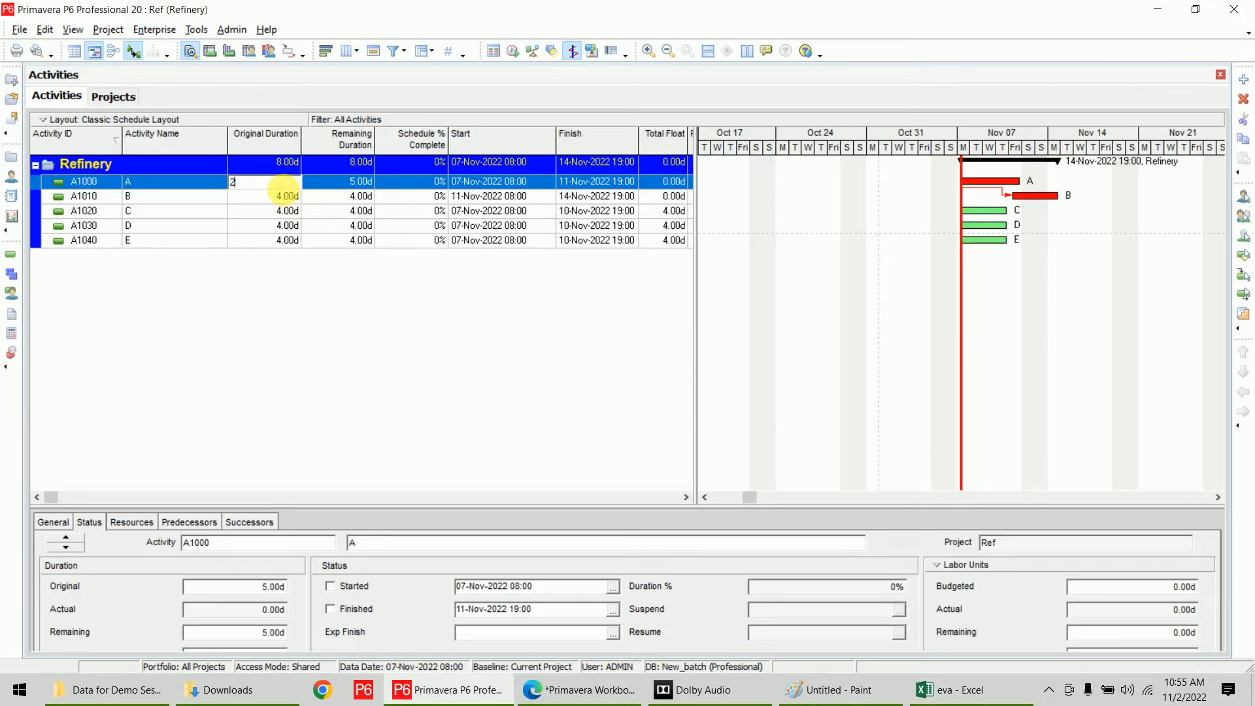
key("Return")
key("Down")
type("3")
key("Down")
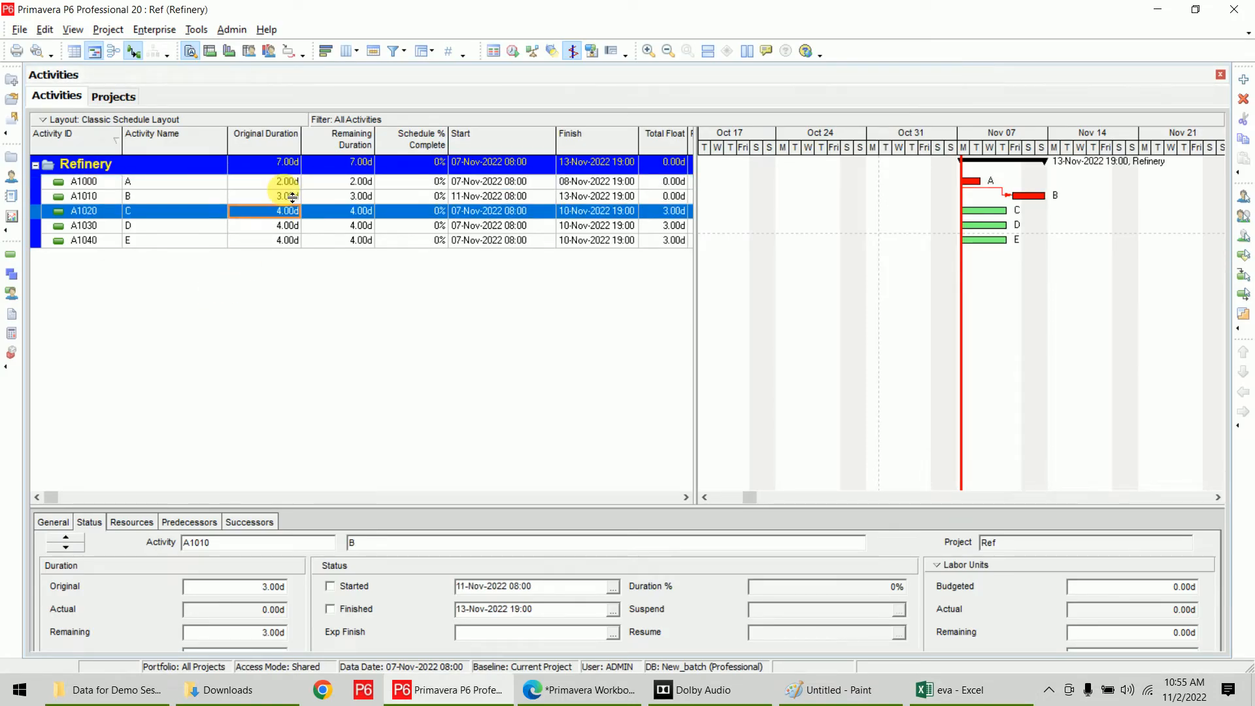
- Set the original durations of activities C, D and E to 3, 2 and 3 days
type("3")
key("Return")
key("Down")
type("2")
key("Return")
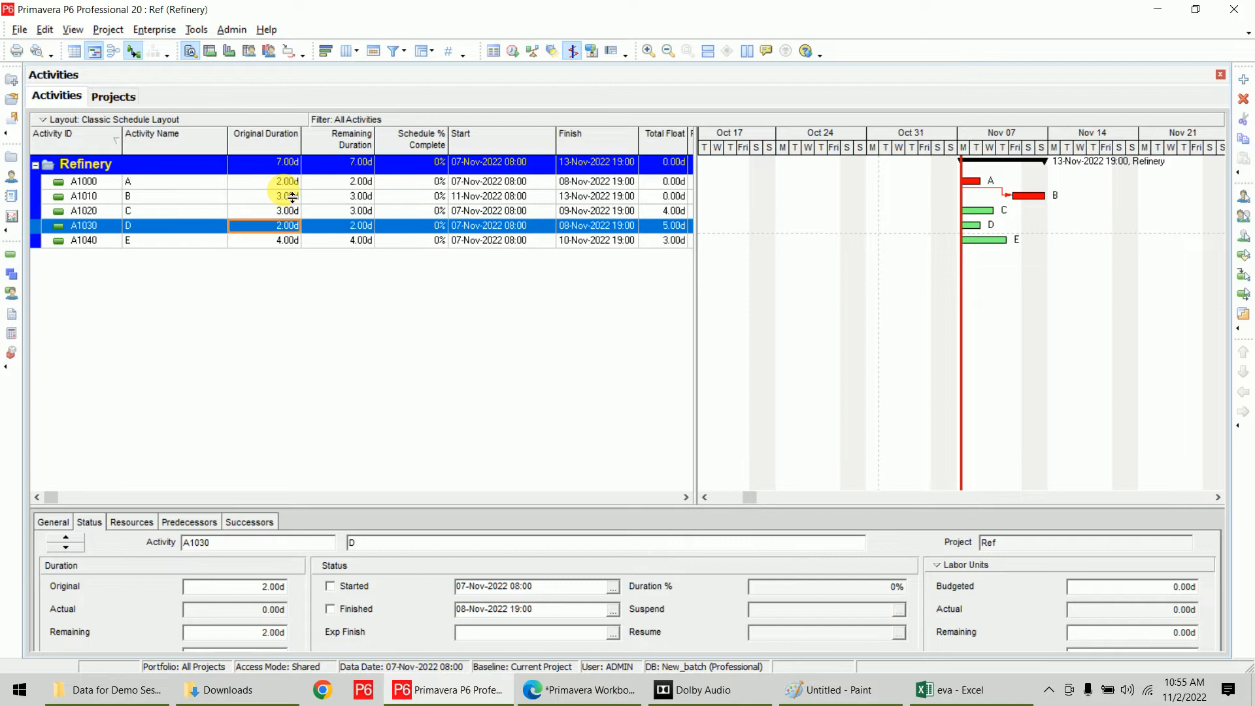
key("Down")
type("3")
key("Return")
- Assign activity A as a predecessor of activity B in the Refinery project
left_click(274, 182)
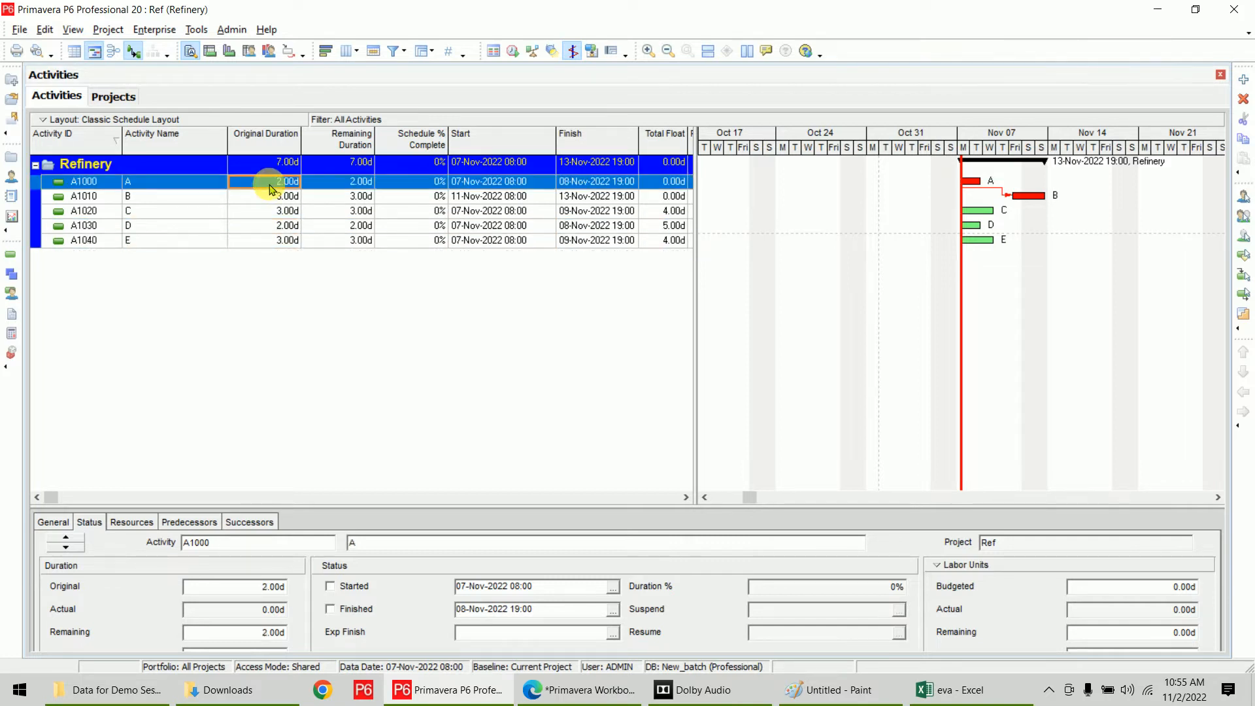
left_click(166, 523)
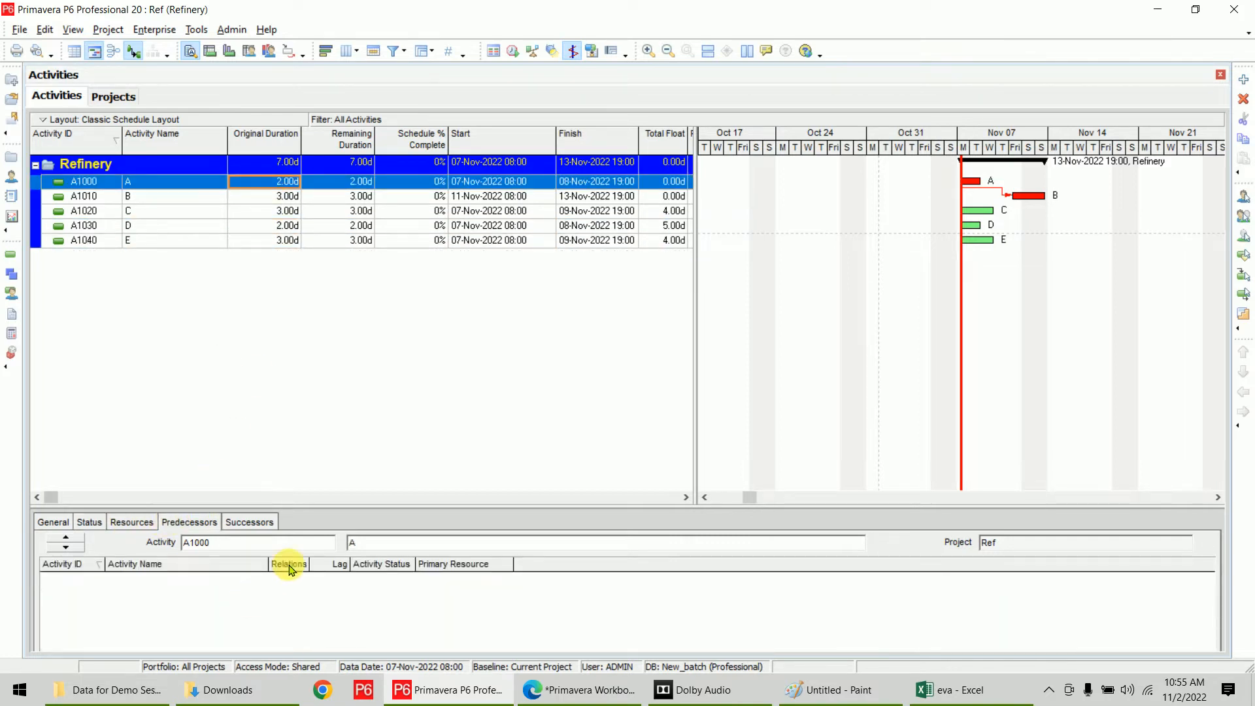
left_click_drag(345, 509, 367, 479)
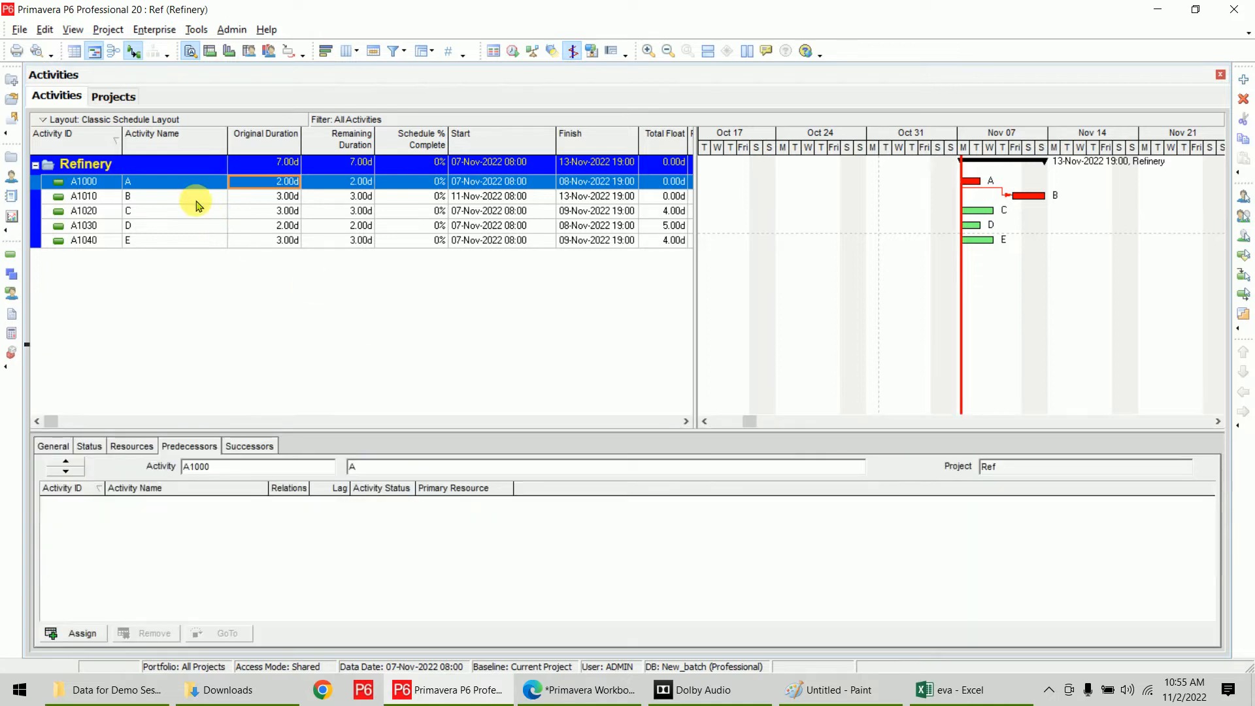
left_click(199, 196)
left_click(82, 633)
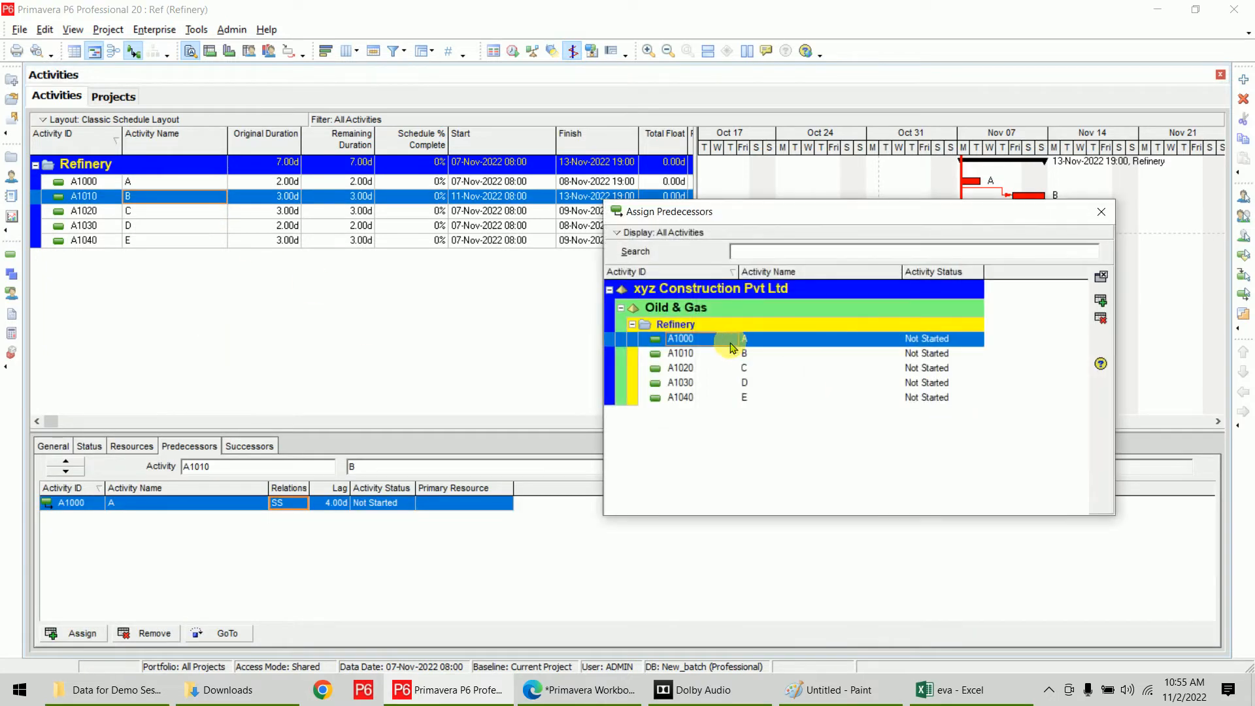
- Assign activity B as the predecessor of both activity C and activity D
left_click(196, 210)
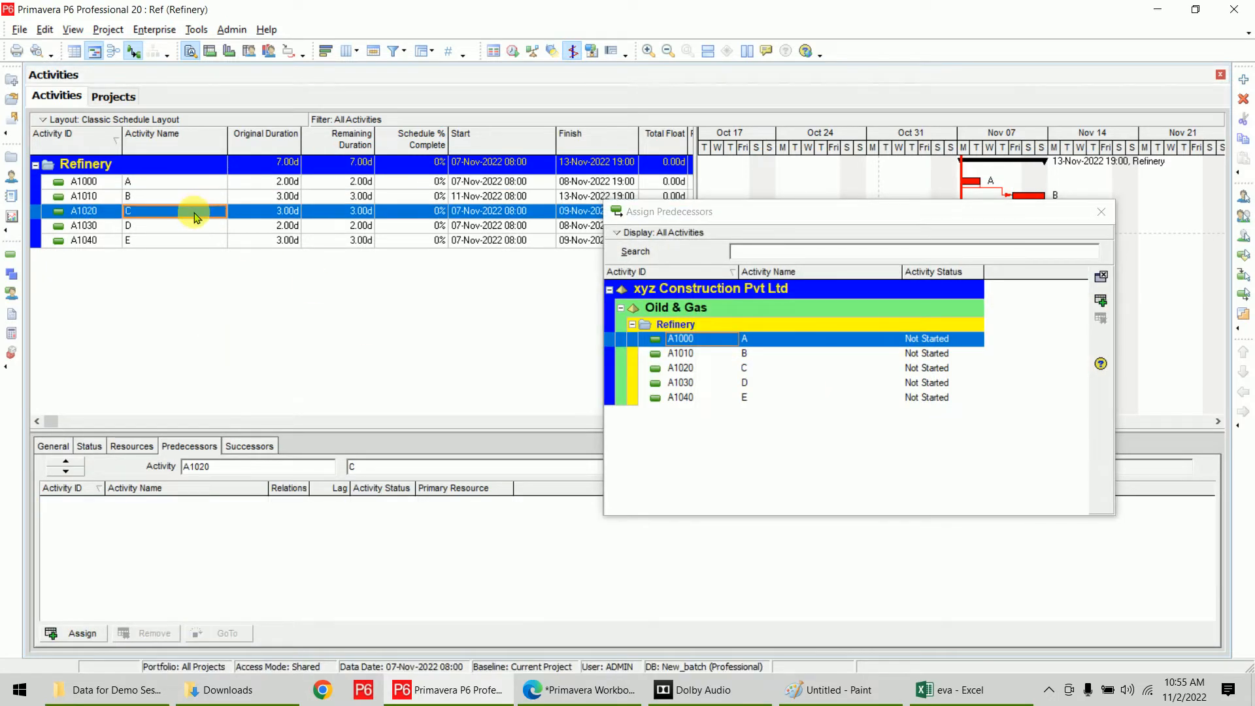
left_click(804, 354)
left_click(1101, 302)
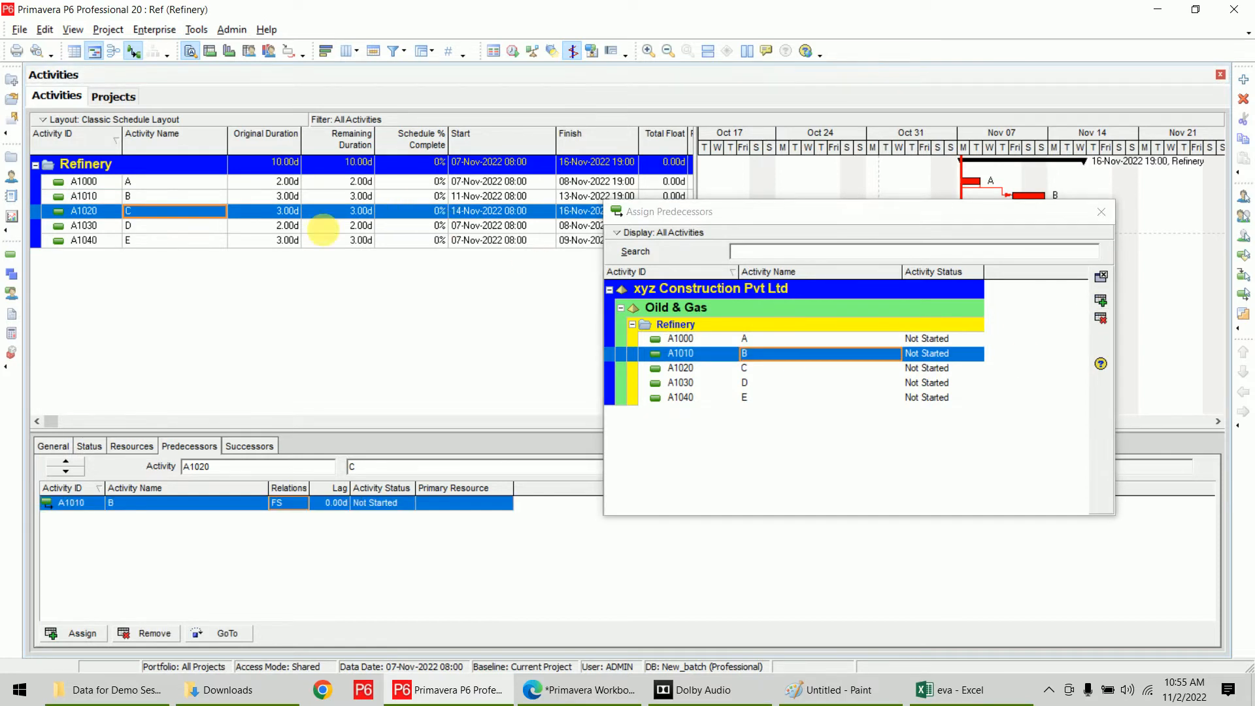
left_click(286, 226)
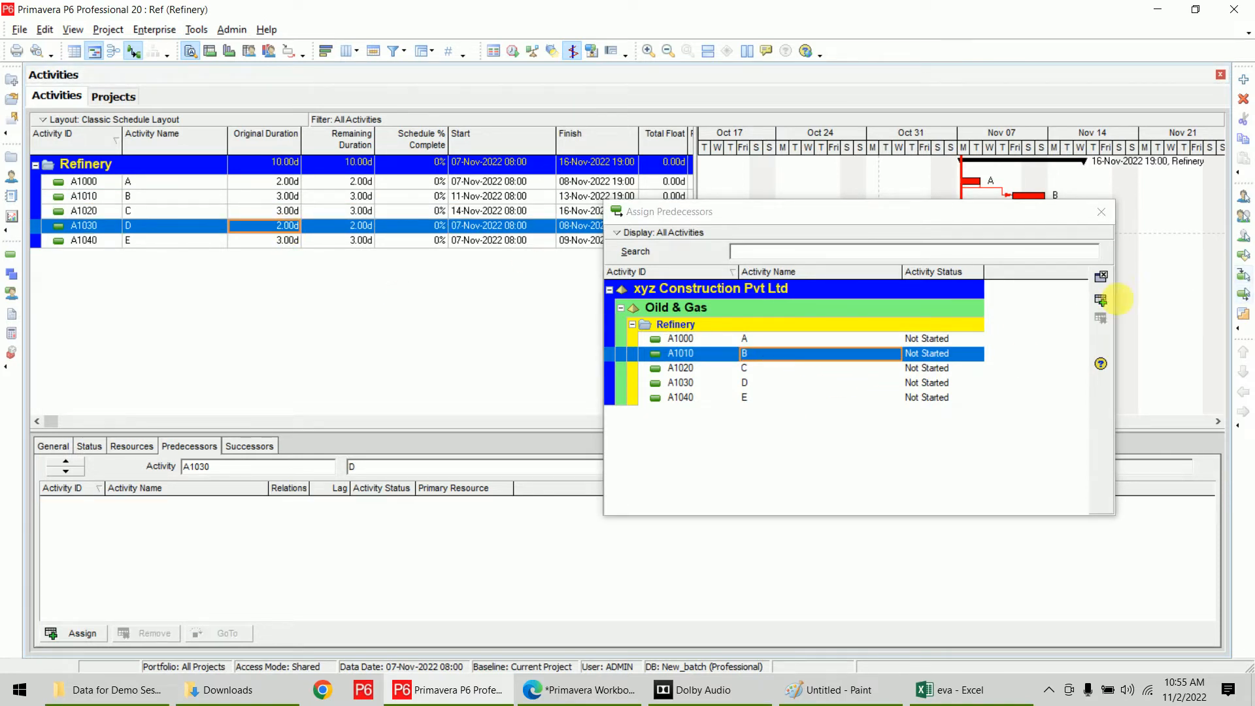
left_click(1101, 301)
- Assign activity D as the predecessor of activity E and finish assigning predecessors
left_click(286, 239)
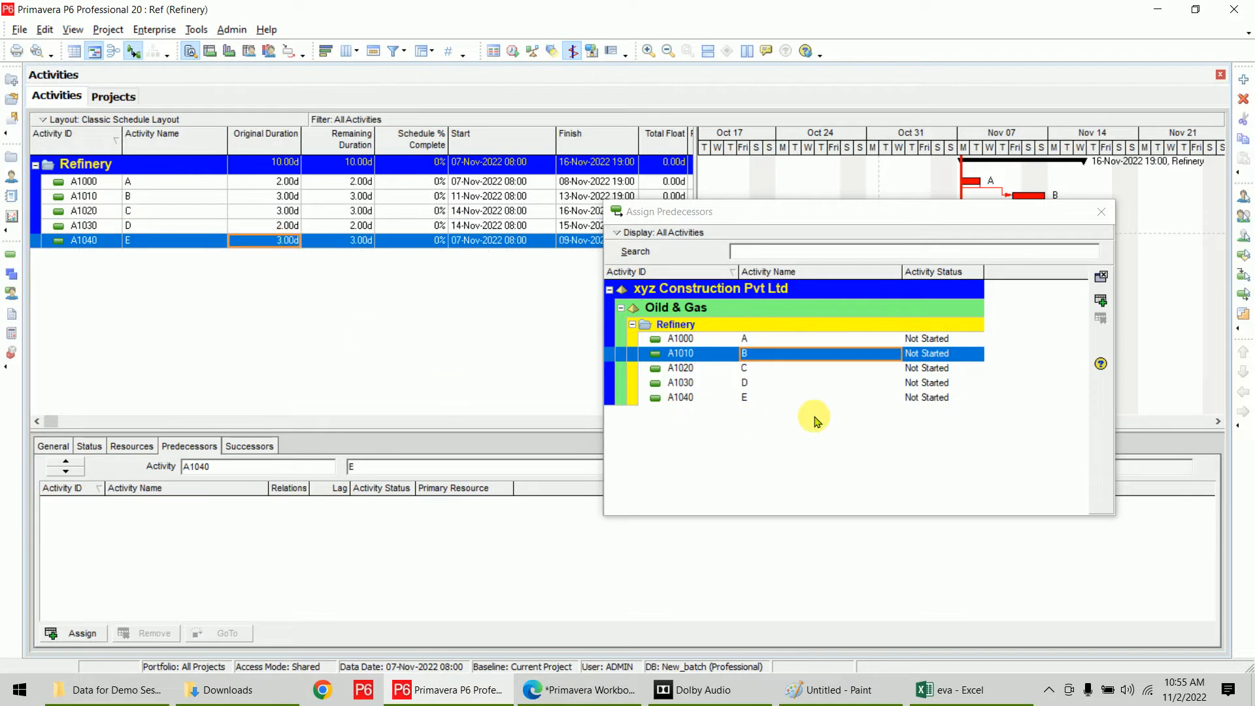
left_click(746, 383)
left_click(1100, 300)
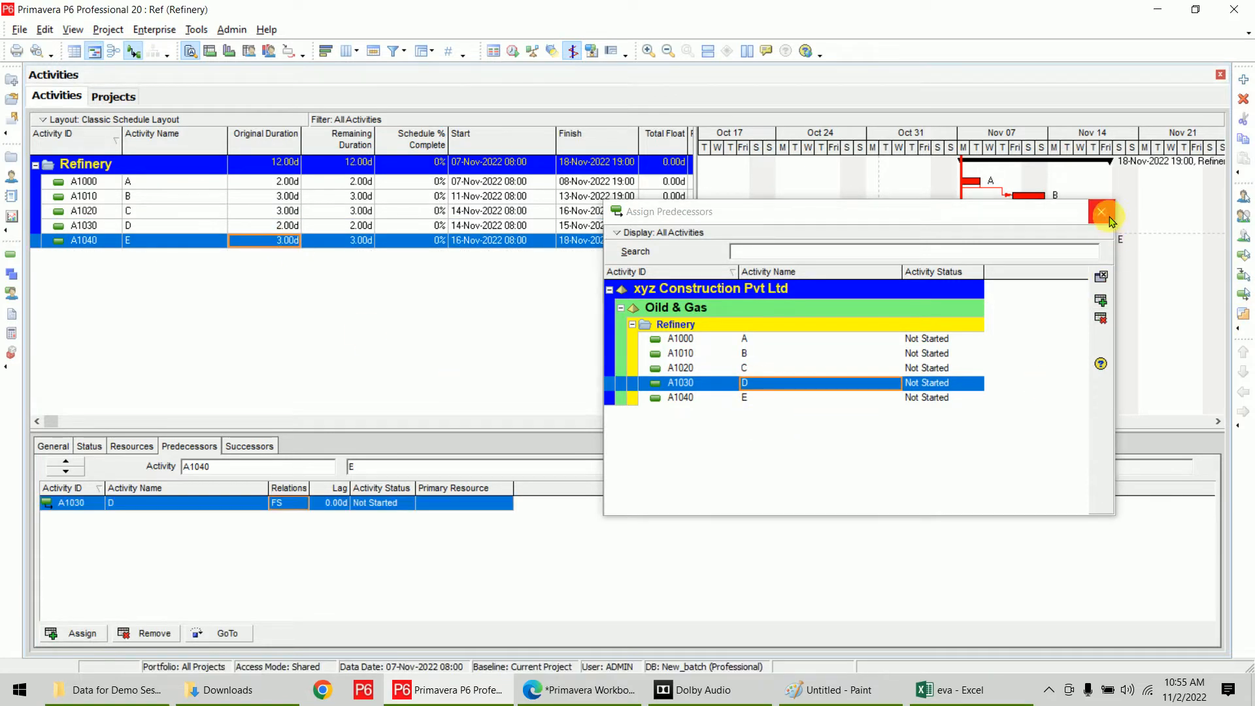
left_click(1101, 275)
- Add an activity named FOP to the Refinery project and set its activity type to Finish Milestone
left_click_drag(696, 300, 594, 305)
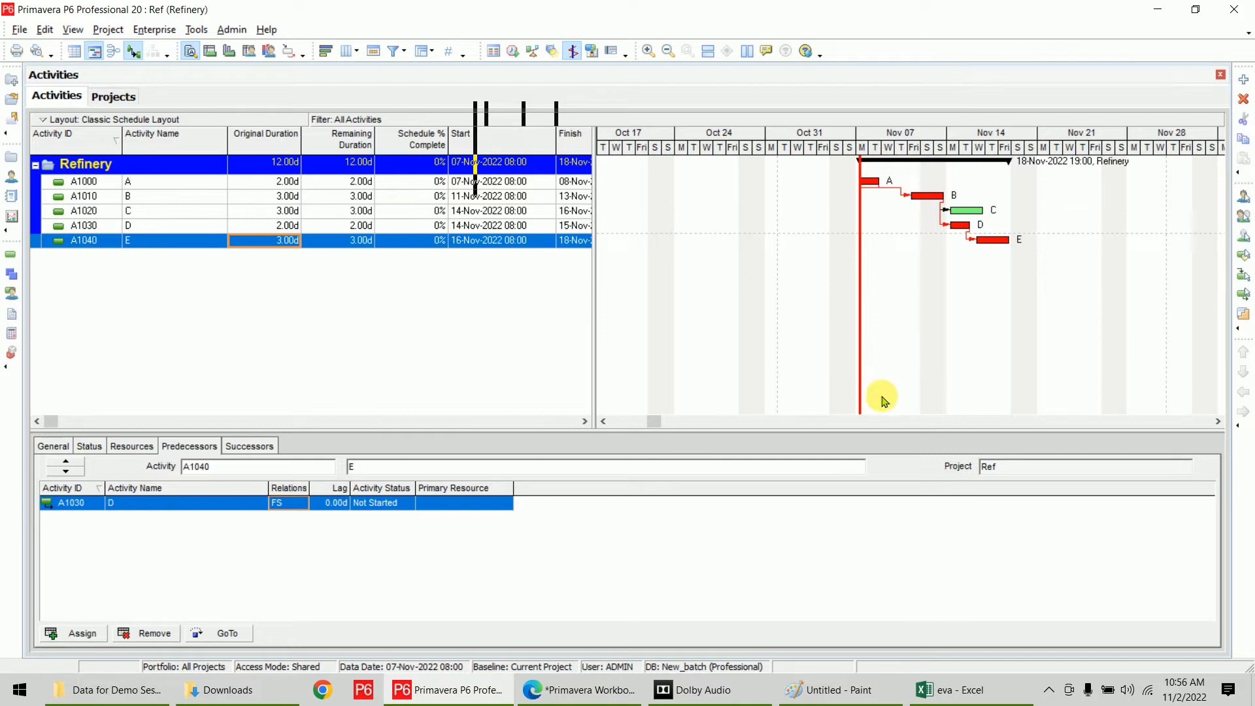
left_click(1242, 81)
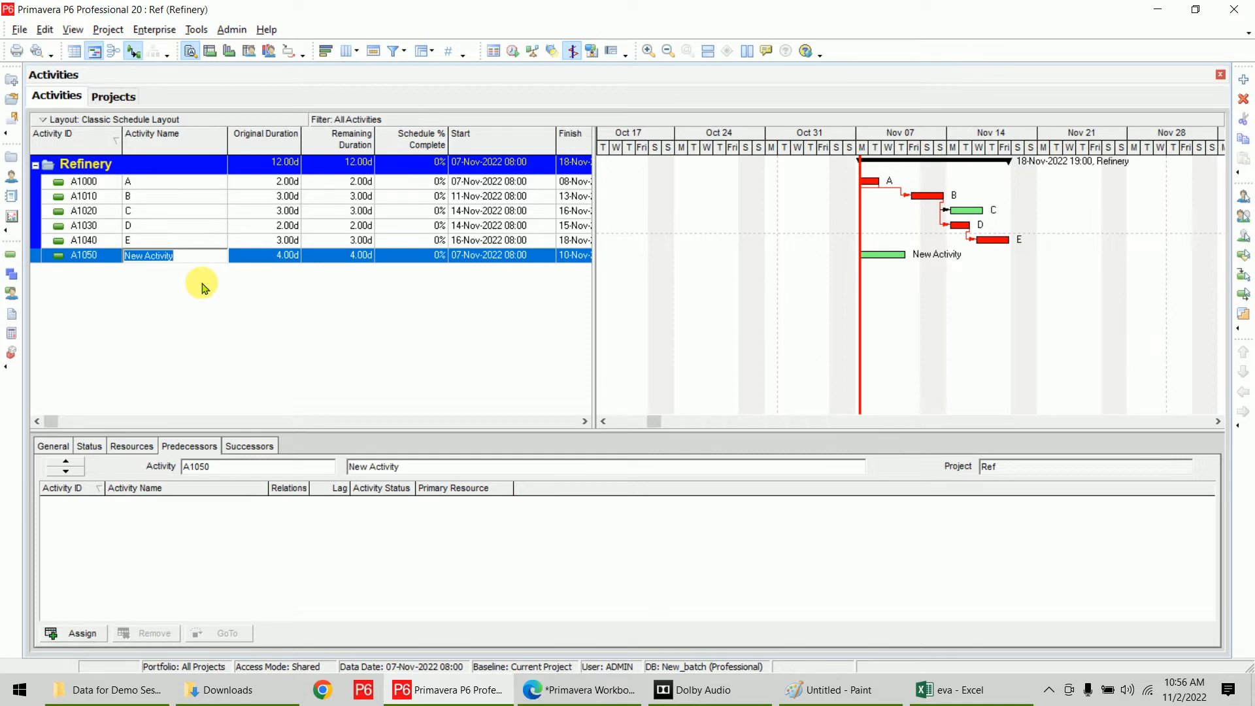
type("FOP")
key("Return")
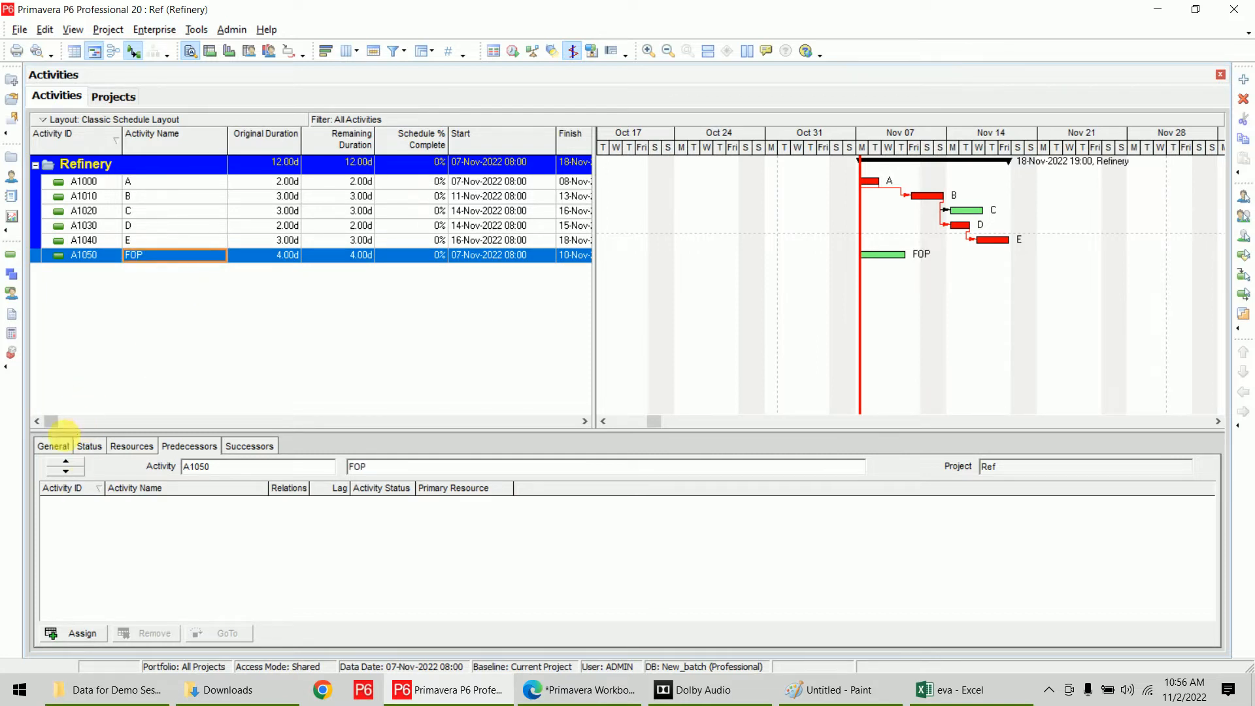
left_click(53, 447)
left_click(296, 510)
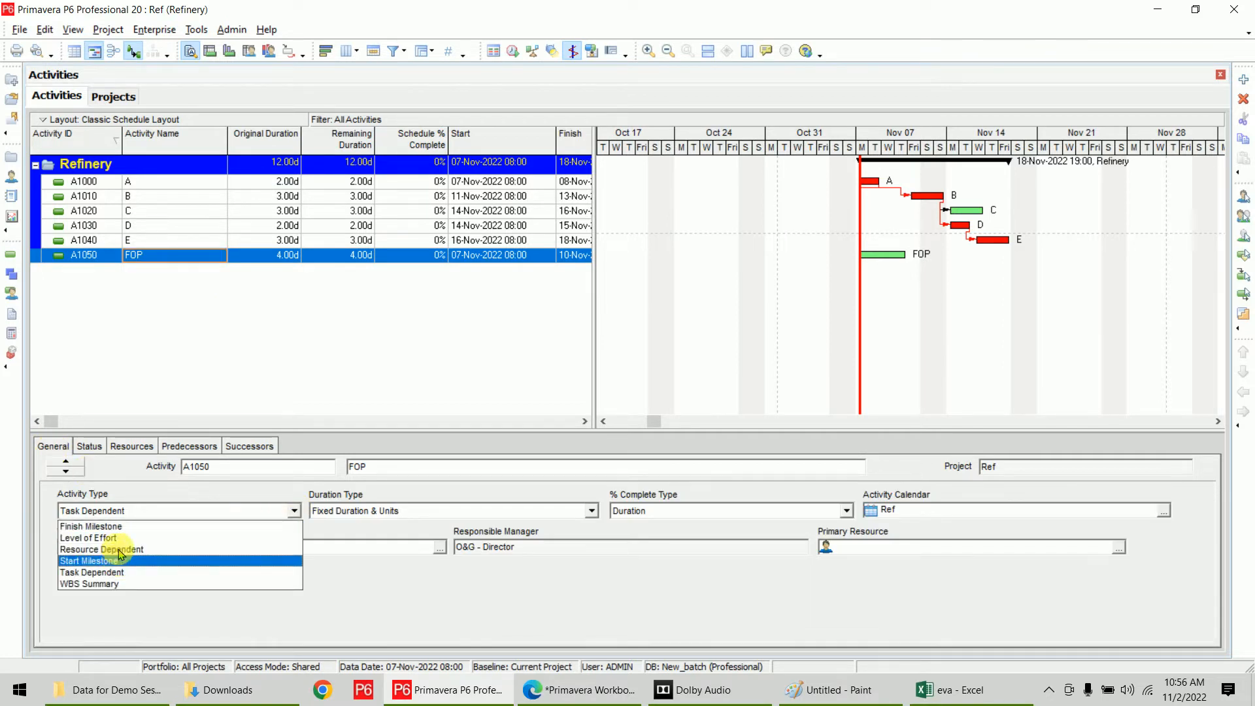
left_click(125, 524)
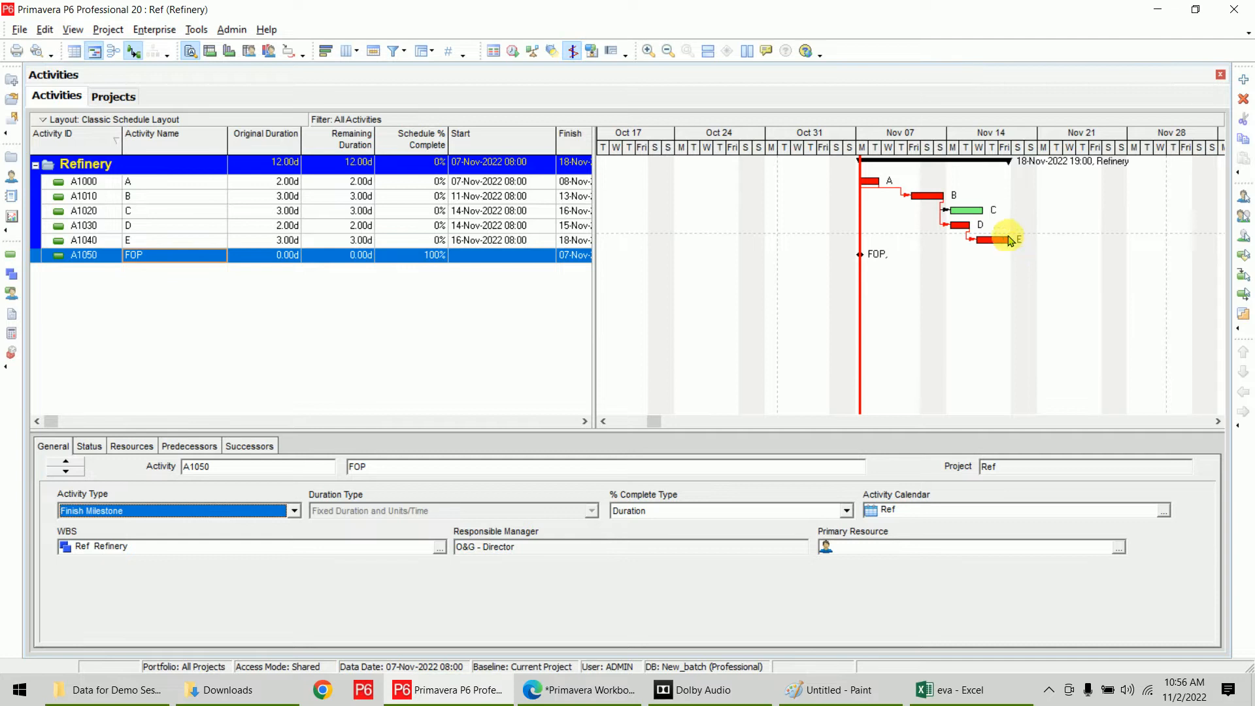
- Link activities C and E to the FOP milestone in the Gantt chart and review activity C's total float
left_click_drag(989, 213, 861, 257)
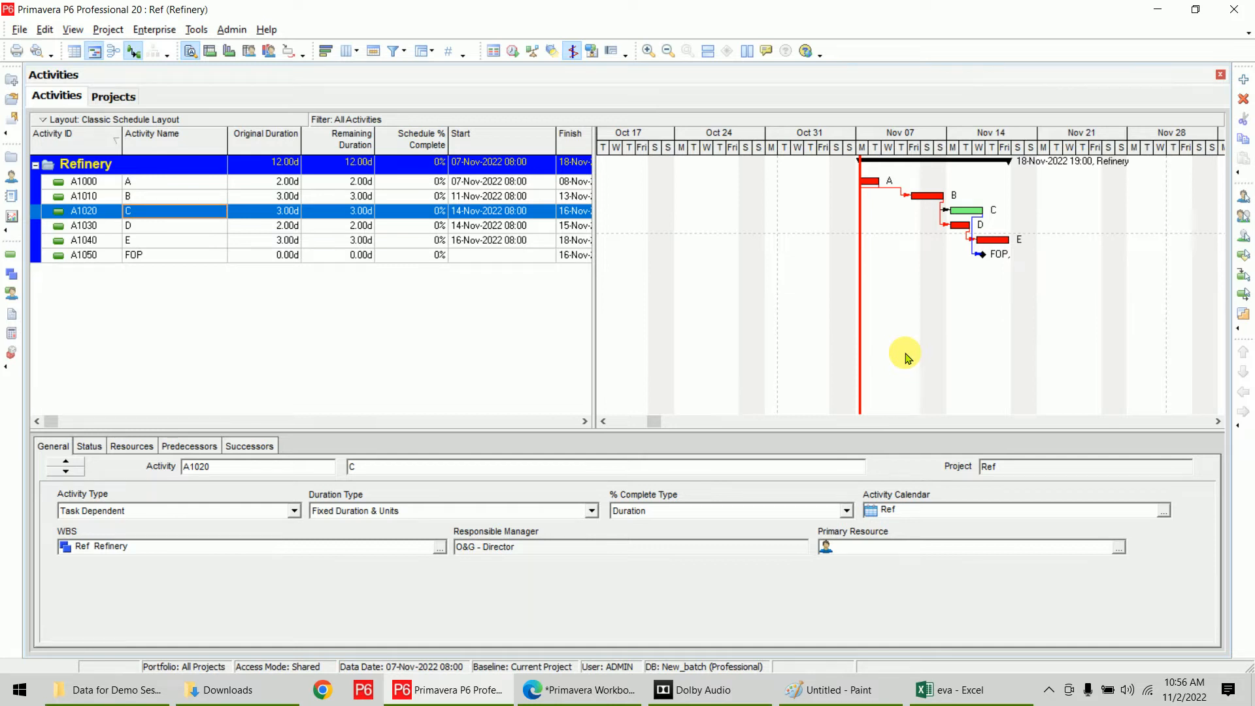
left_click_drag(1007, 240, 989, 255)
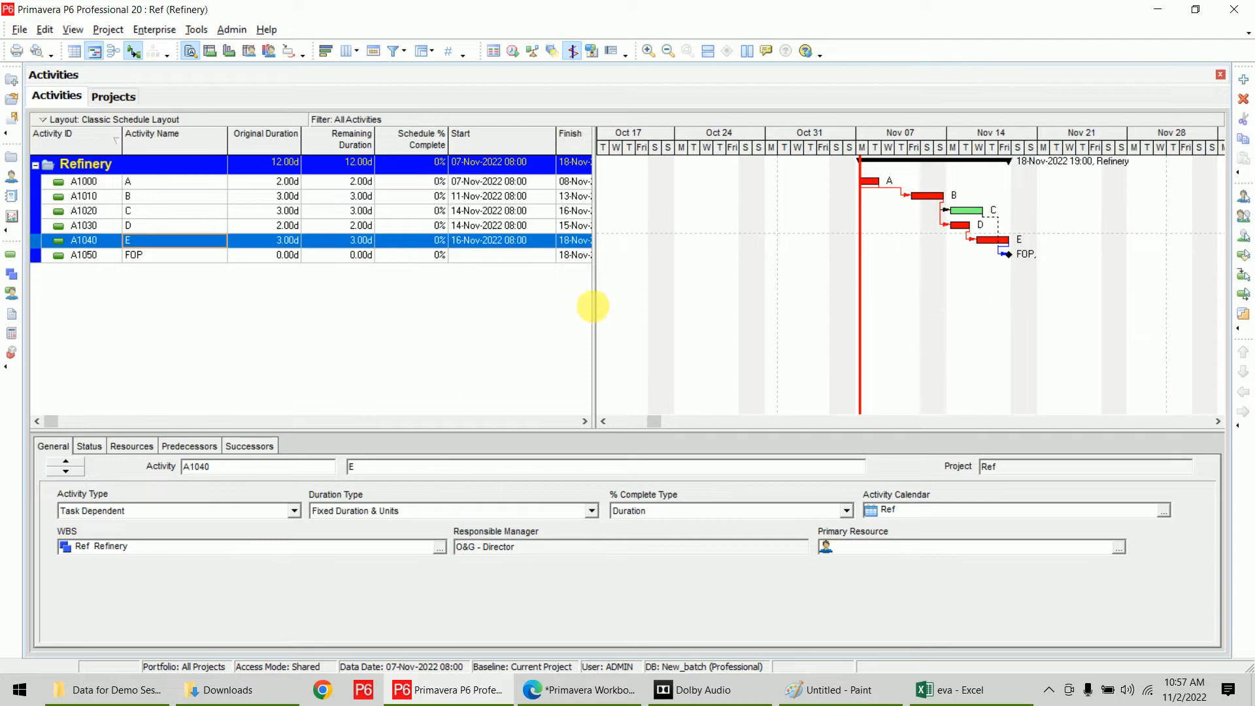
left_click_drag(597, 302, 808, 317)
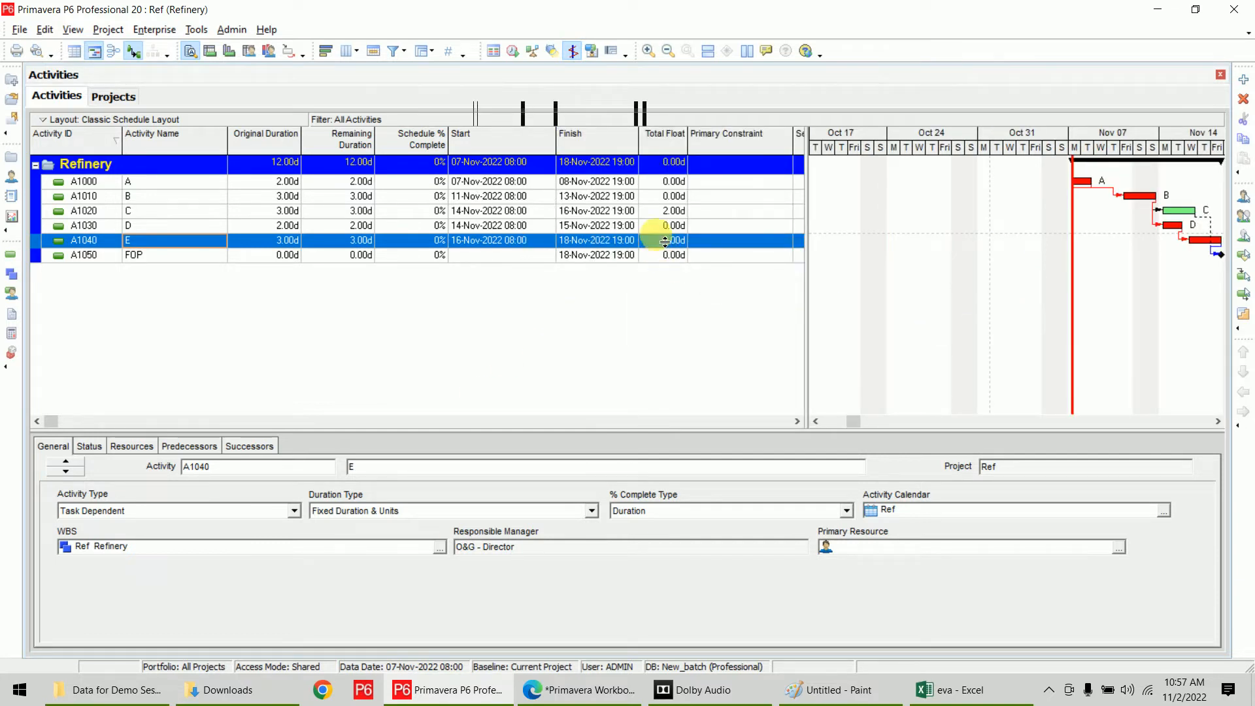
left_click(666, 211)
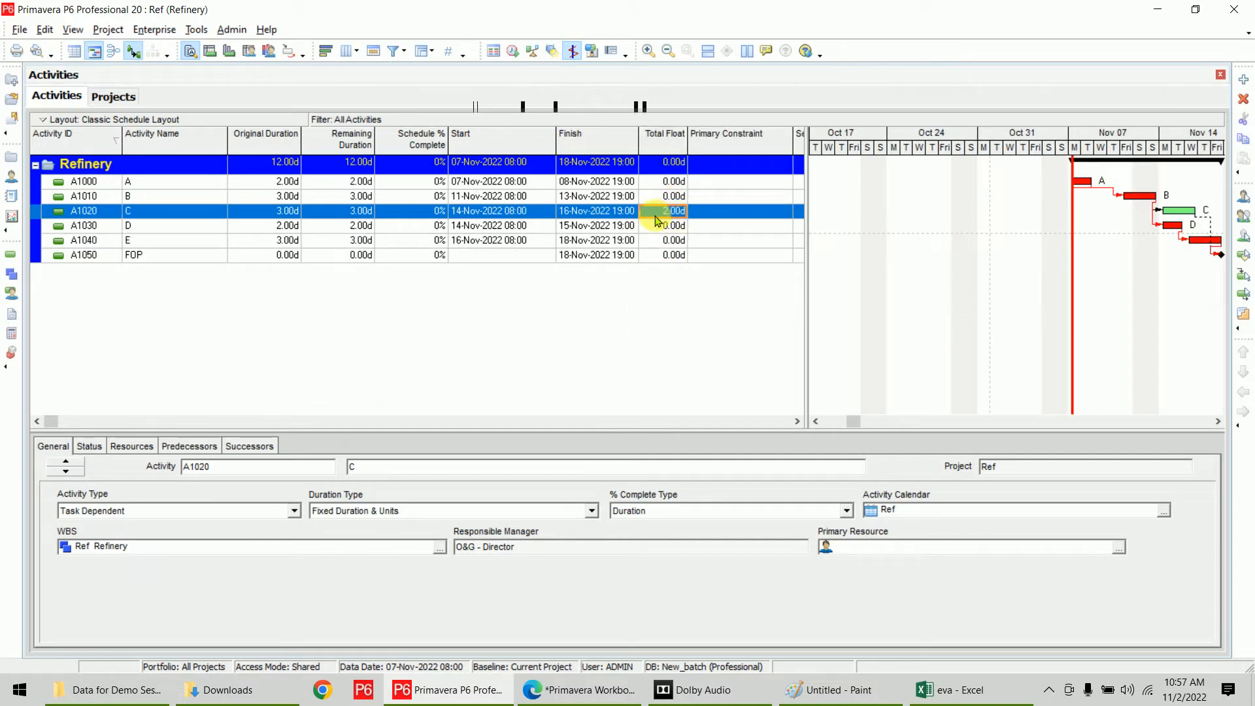
left_click_drag(852, 421, 873, 426)
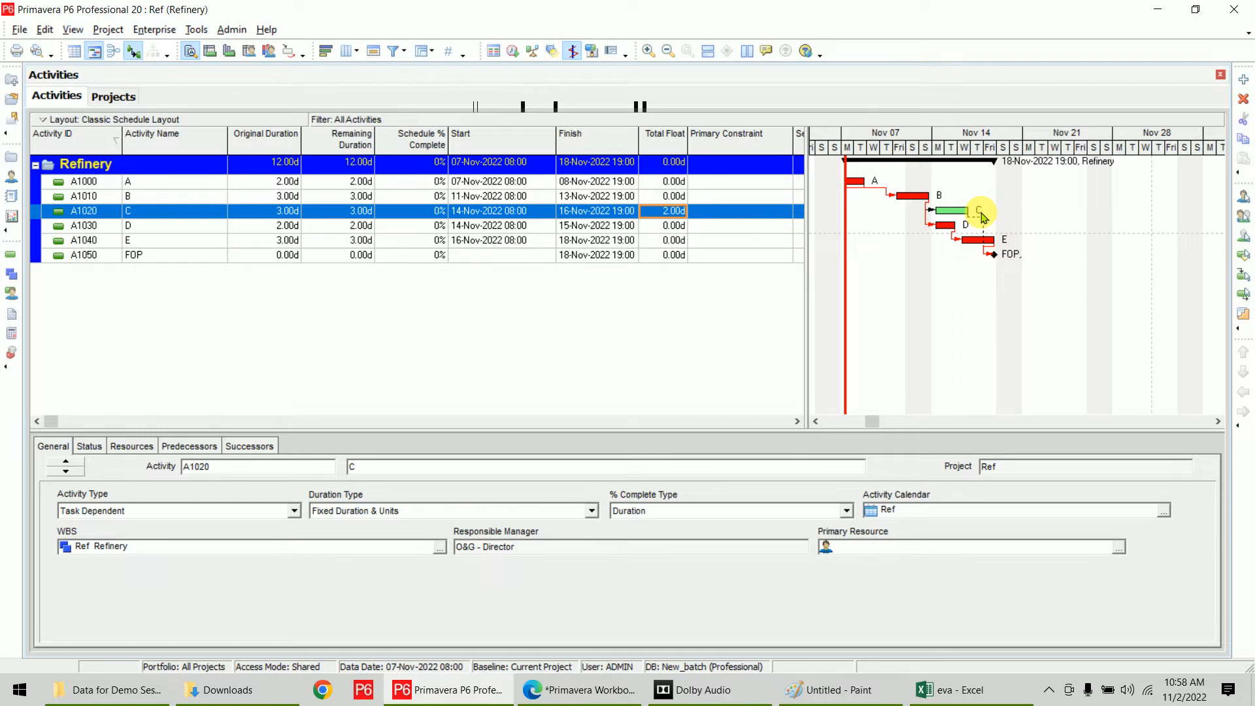
- Narrow the Activity Name, Primary Constraint and Secondary Constraint columns so the whole activity table fits beside the Gantt chart
left_click(422, 691)
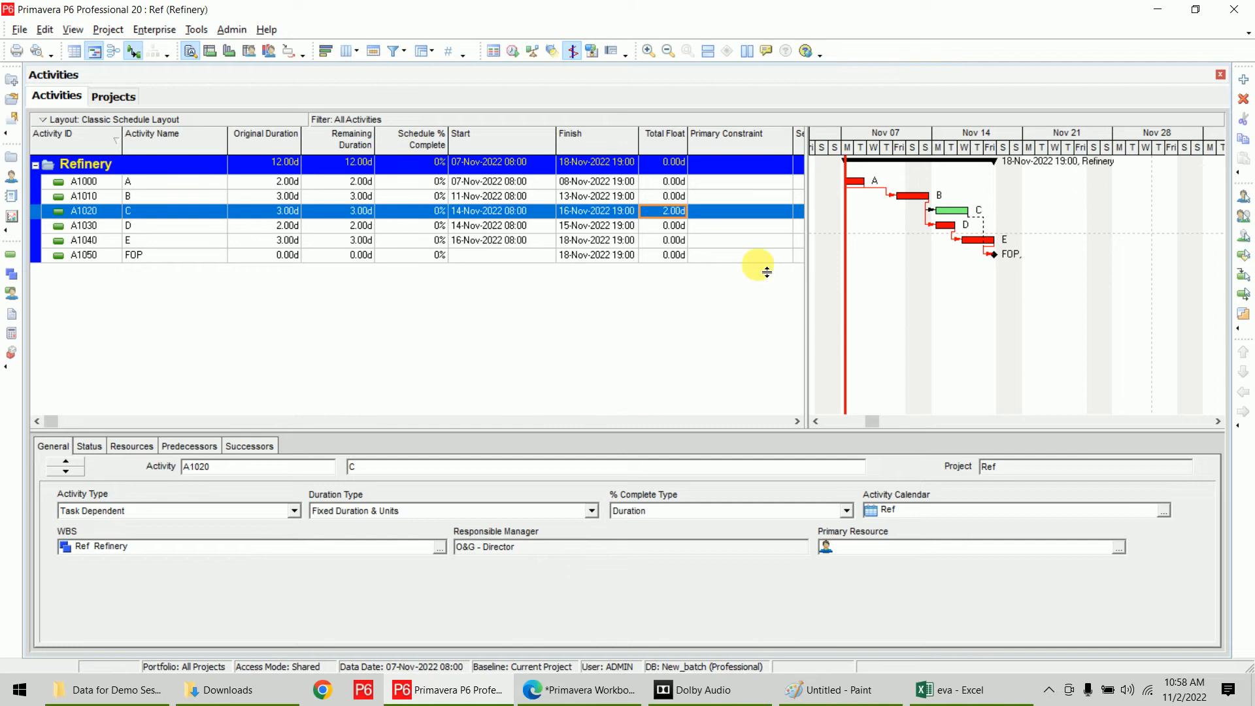
left_click_drag(793, 153, 759, 151)
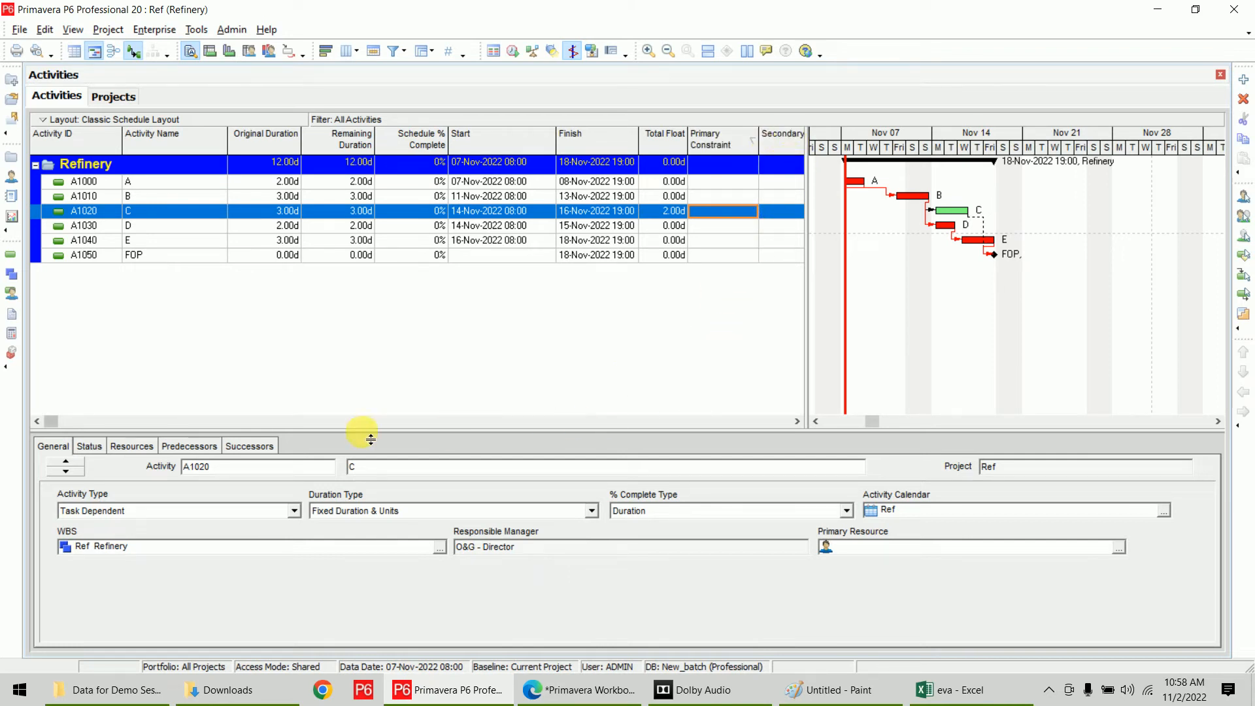
left_click_drag(226, 146, 200, 141)
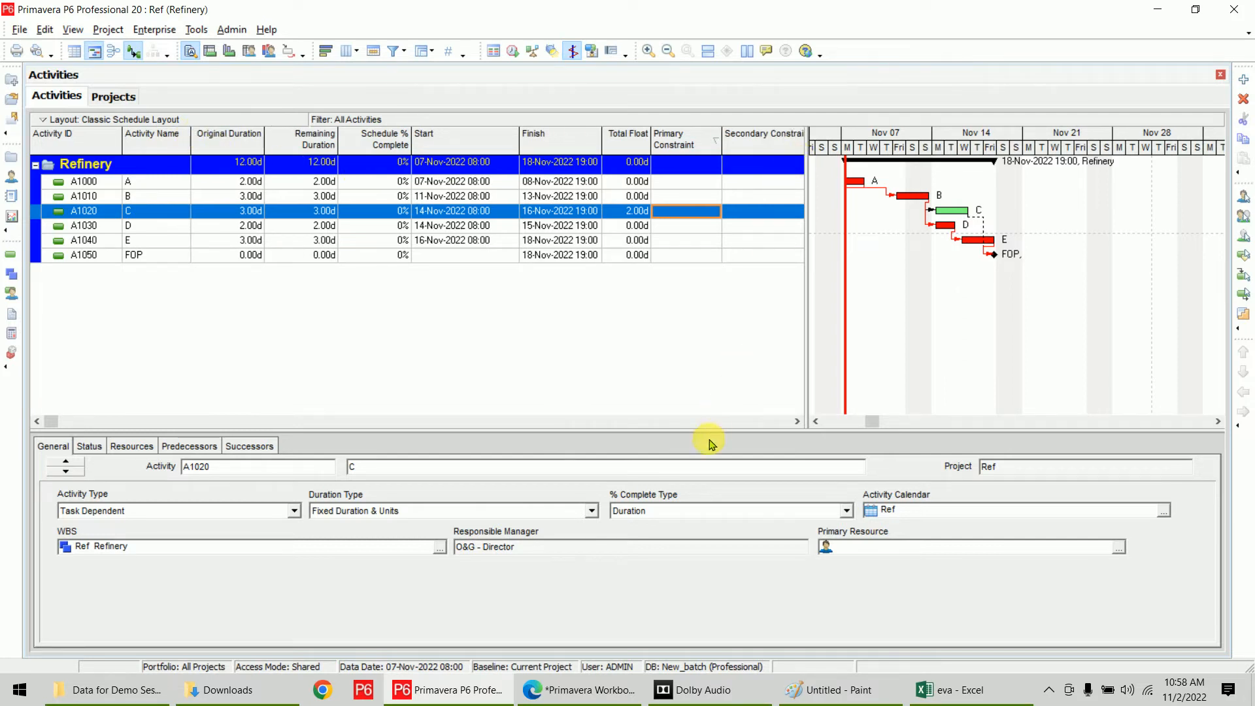
left_click(797, 422)
left_click_drag(724, 144, 696, 141)
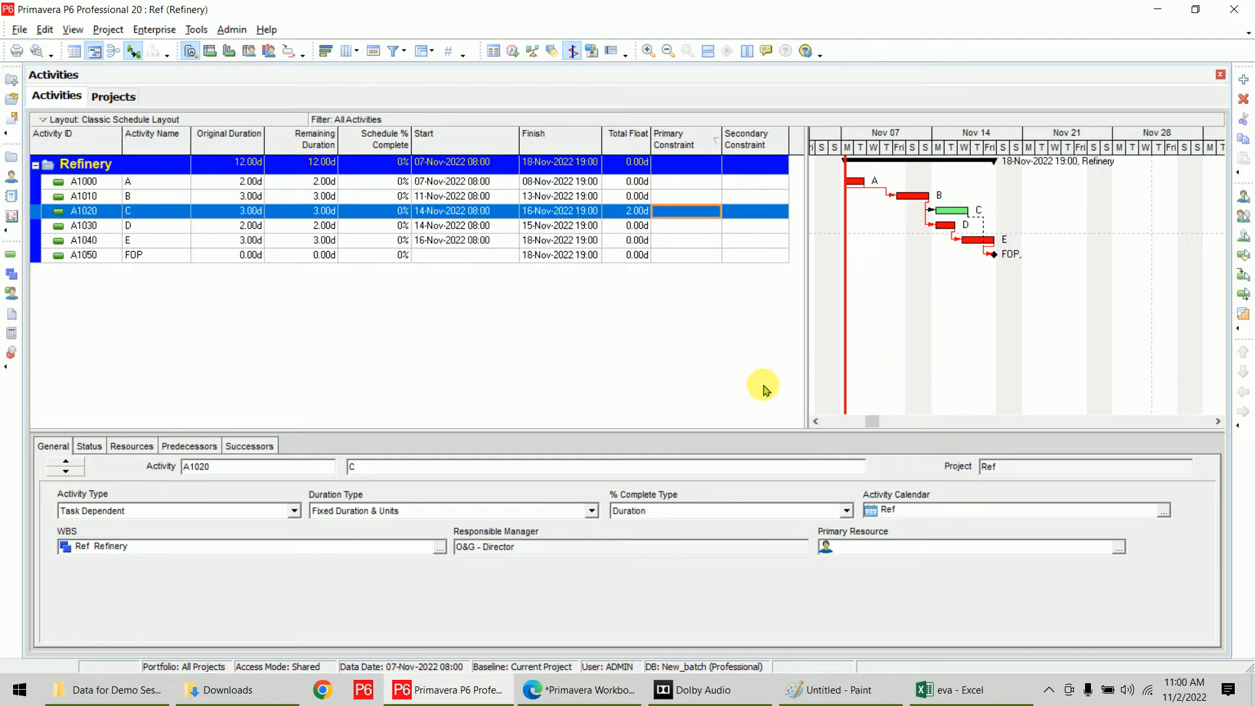
- Remove FOP from activity C's successors, link C to the FOP milestone again, and view activity A's successors
left_click(156, 165)
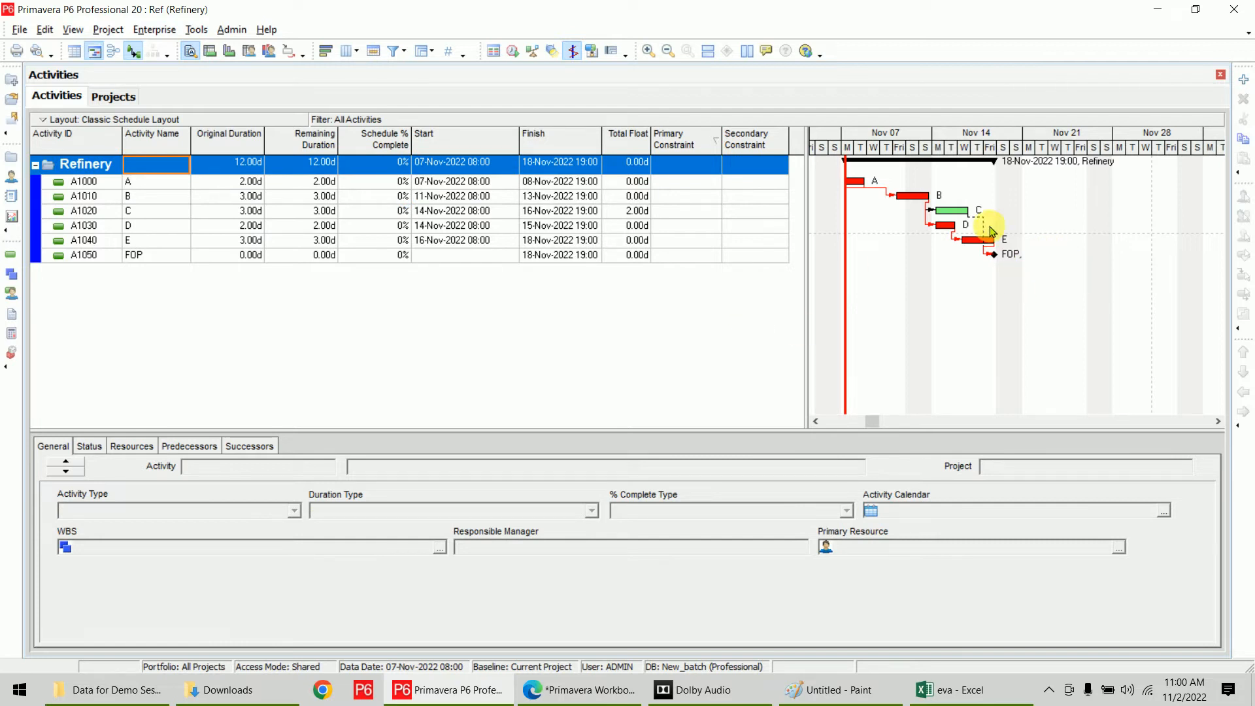
left_click(158, 211)
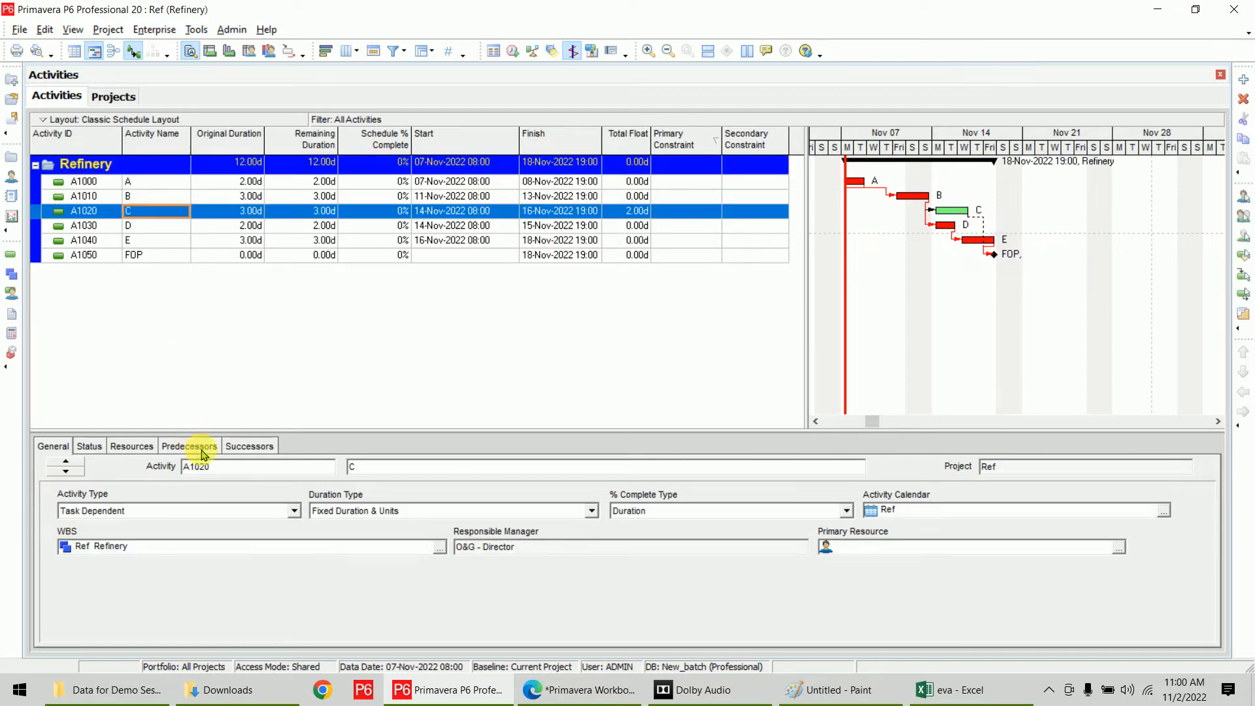
left_click(252, 447)
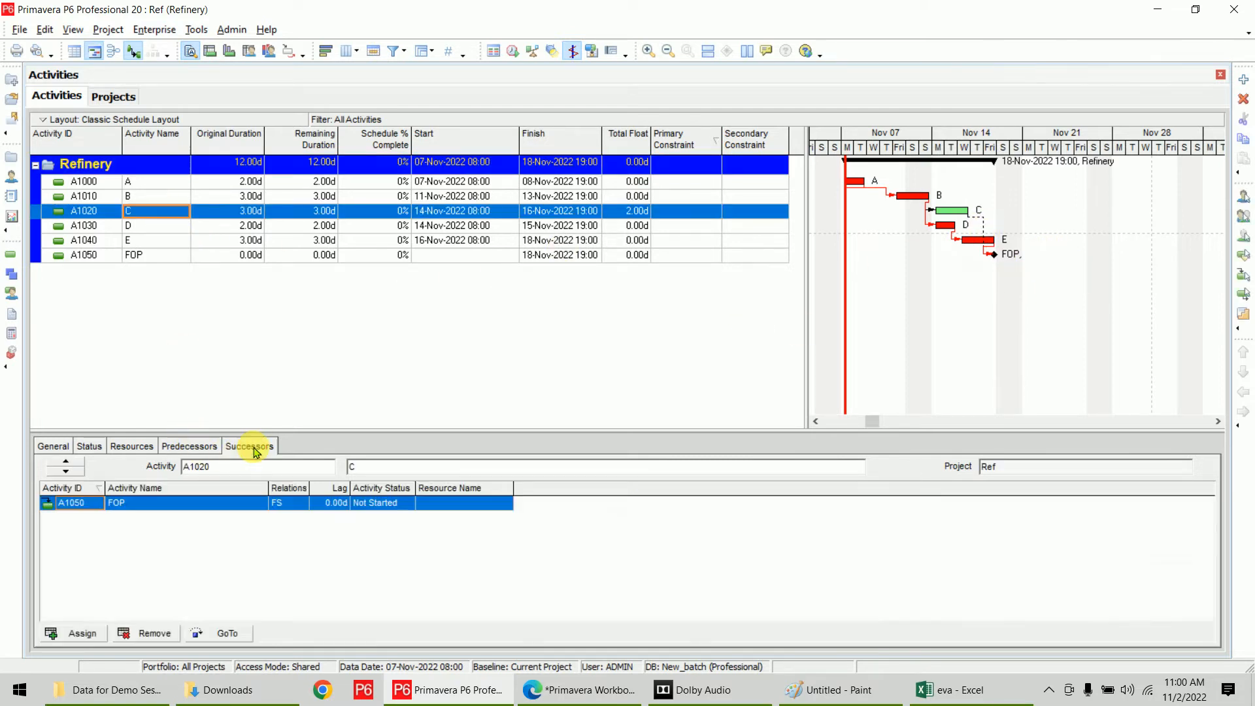
right_click(198, 502)
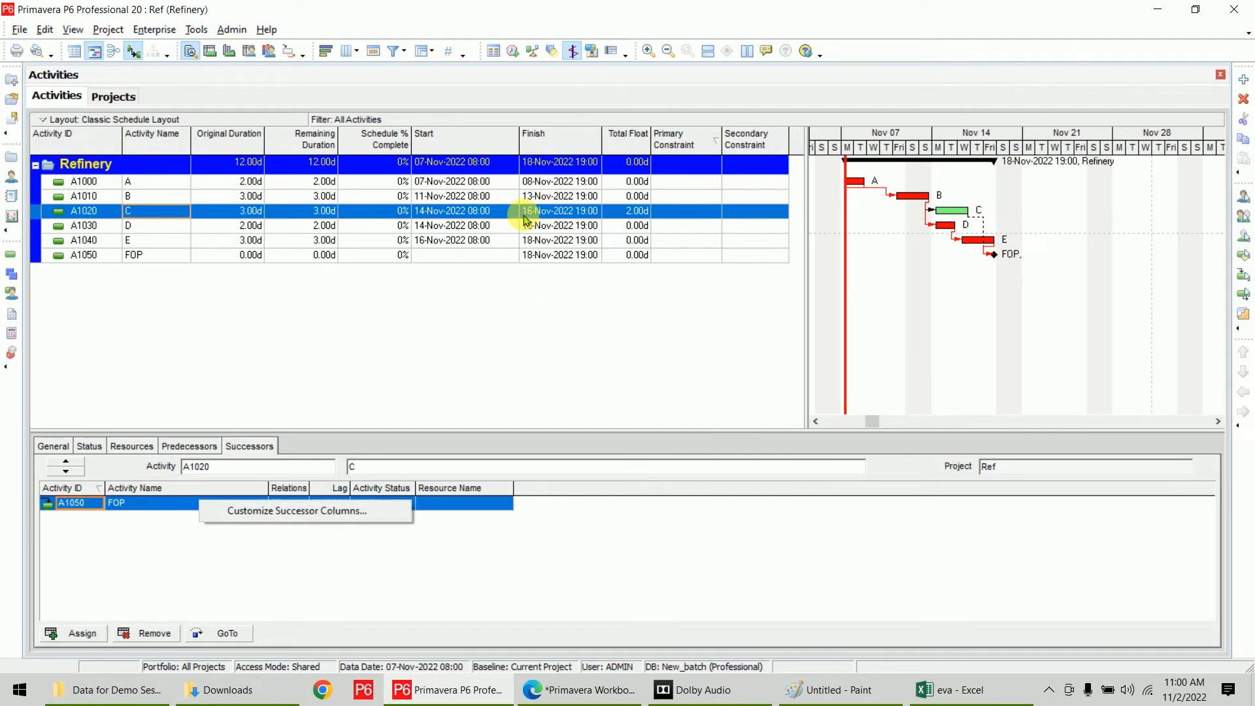
left_click(165, 615)
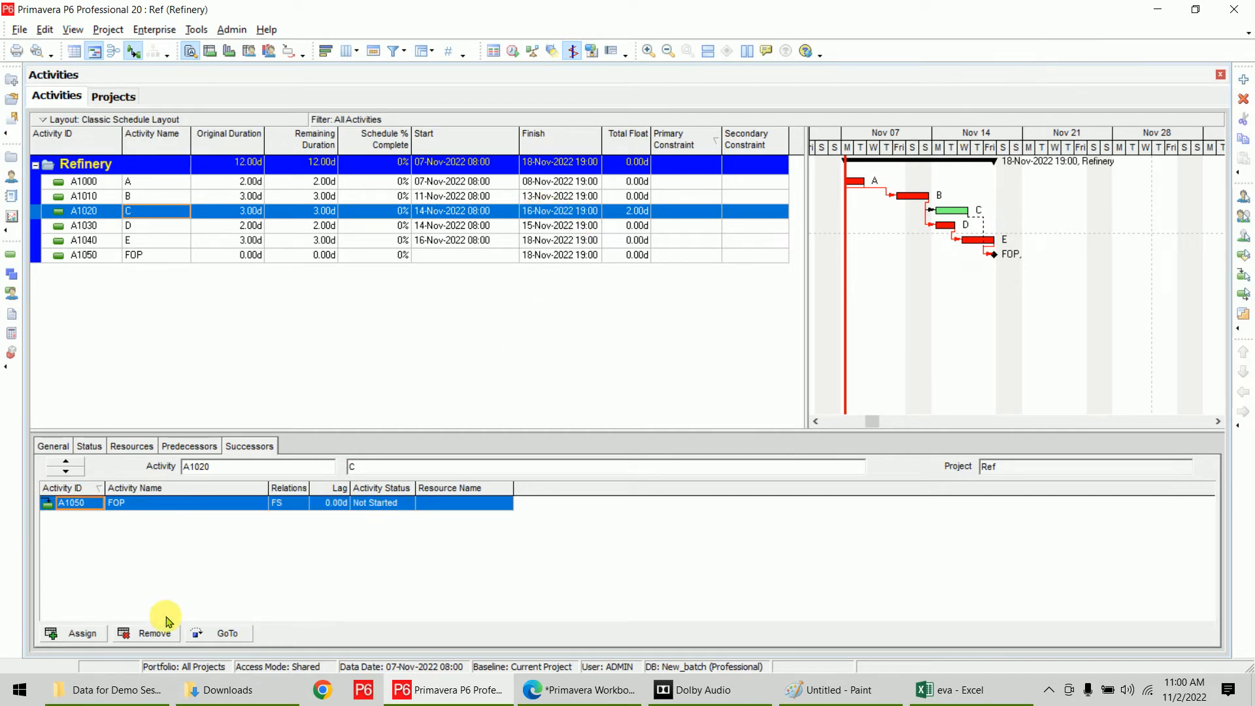
left_click(154, 633)
left_click(588, 372)
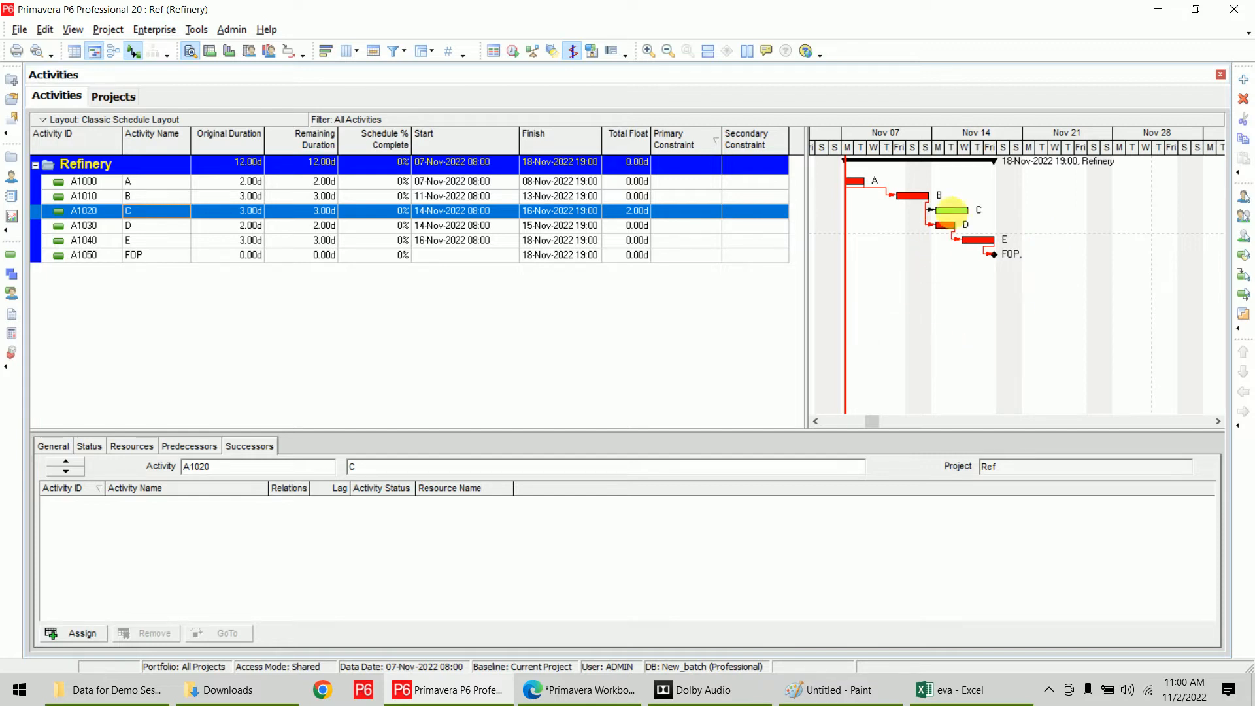
left_click_drag(977, 211, 991, 254)
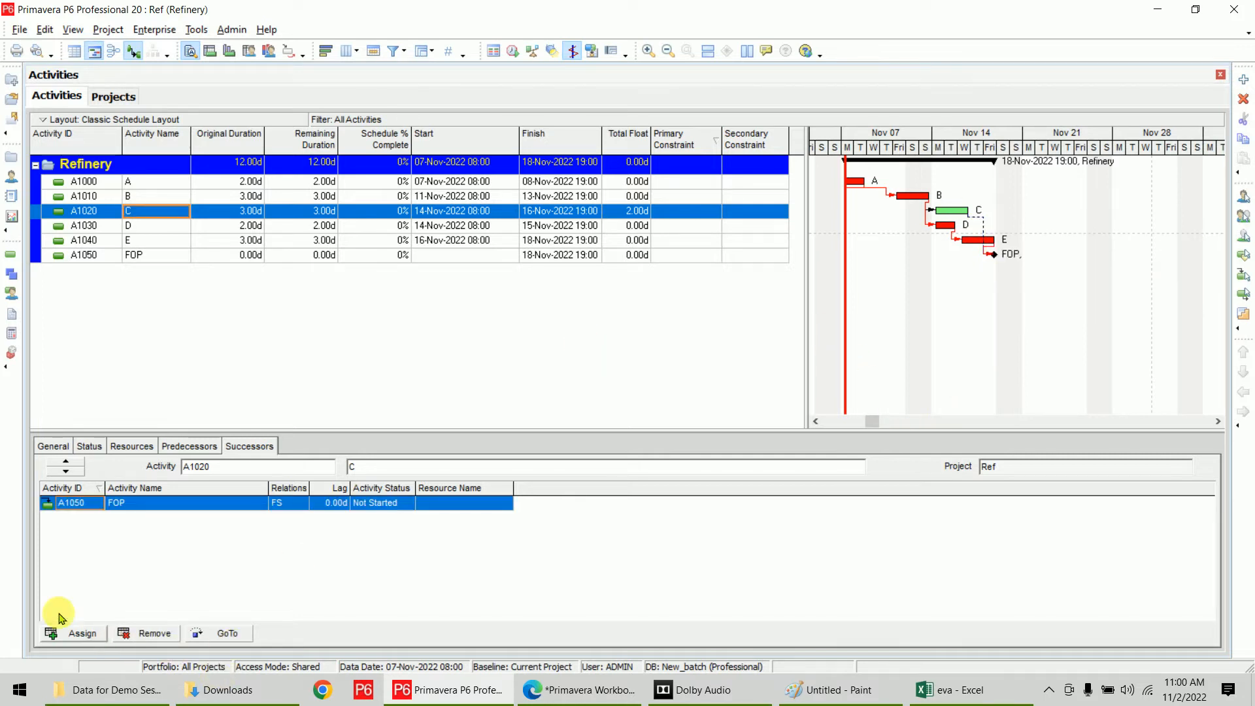
left_click(164, 182)
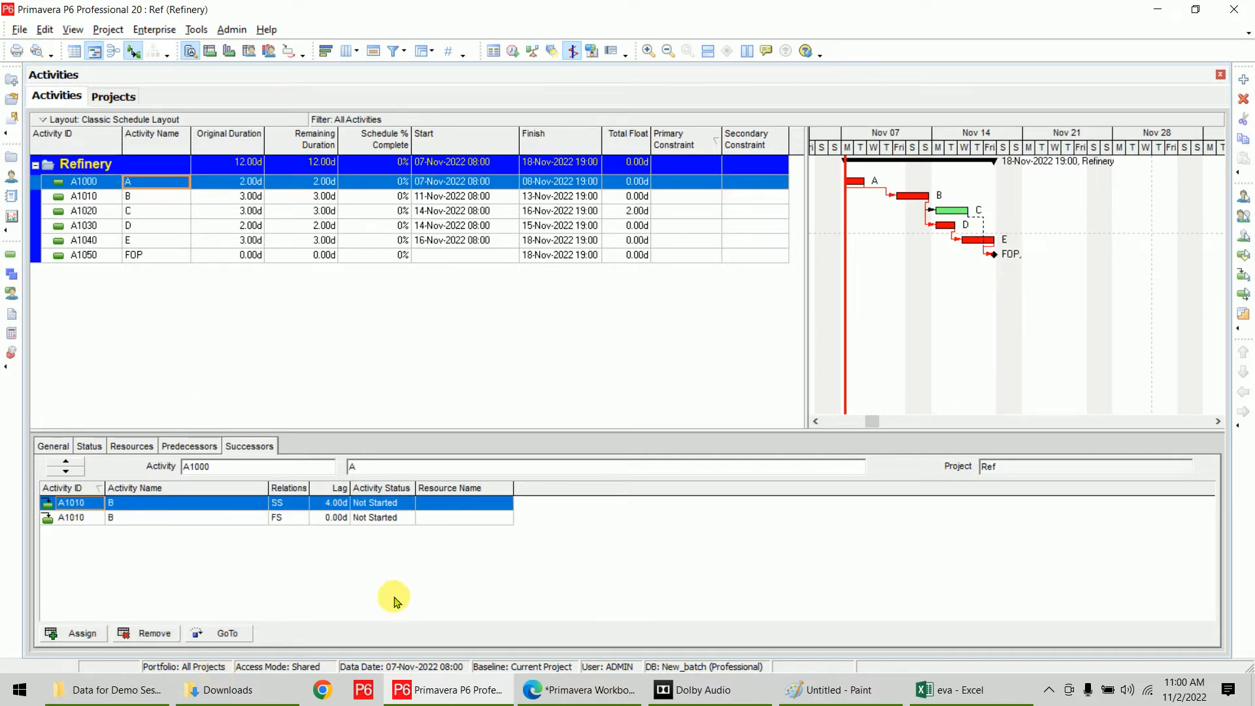
- Switch to the Primavera P6 syllabus PDF in Edge and draw a check mark beside Types of Constraints
left_click(617, 698)
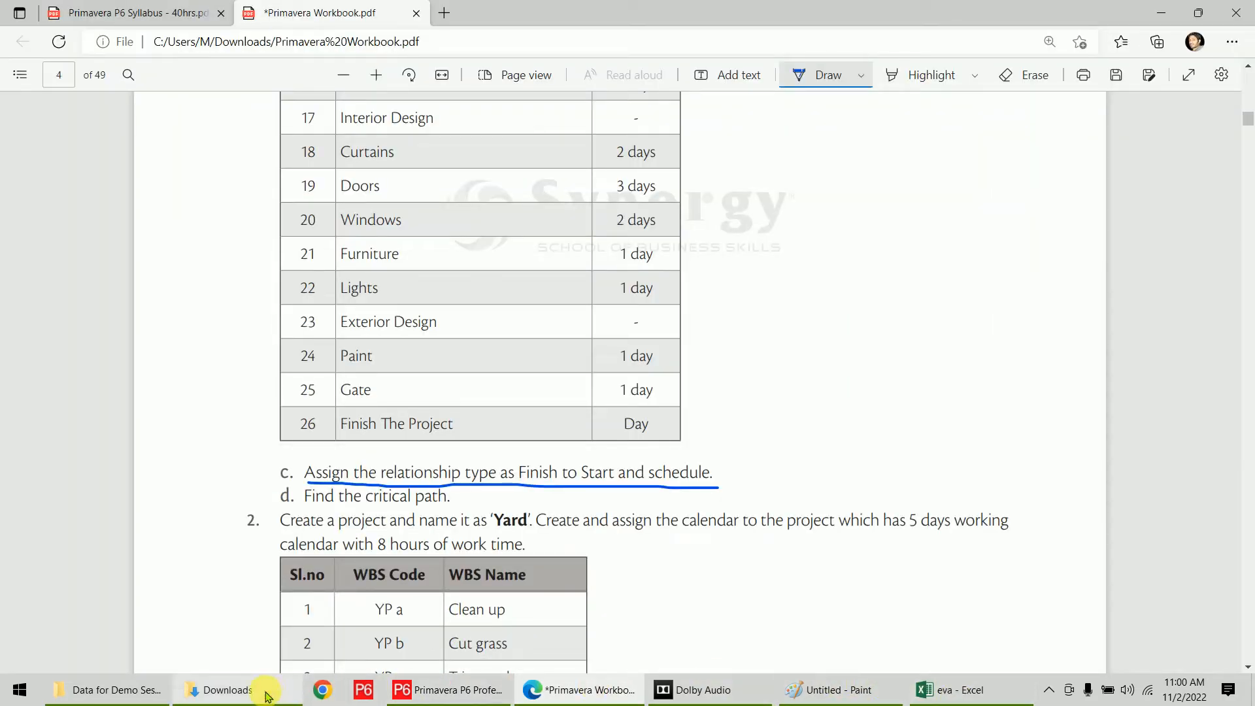
left_click(589, 694)
left_click(601, 698)
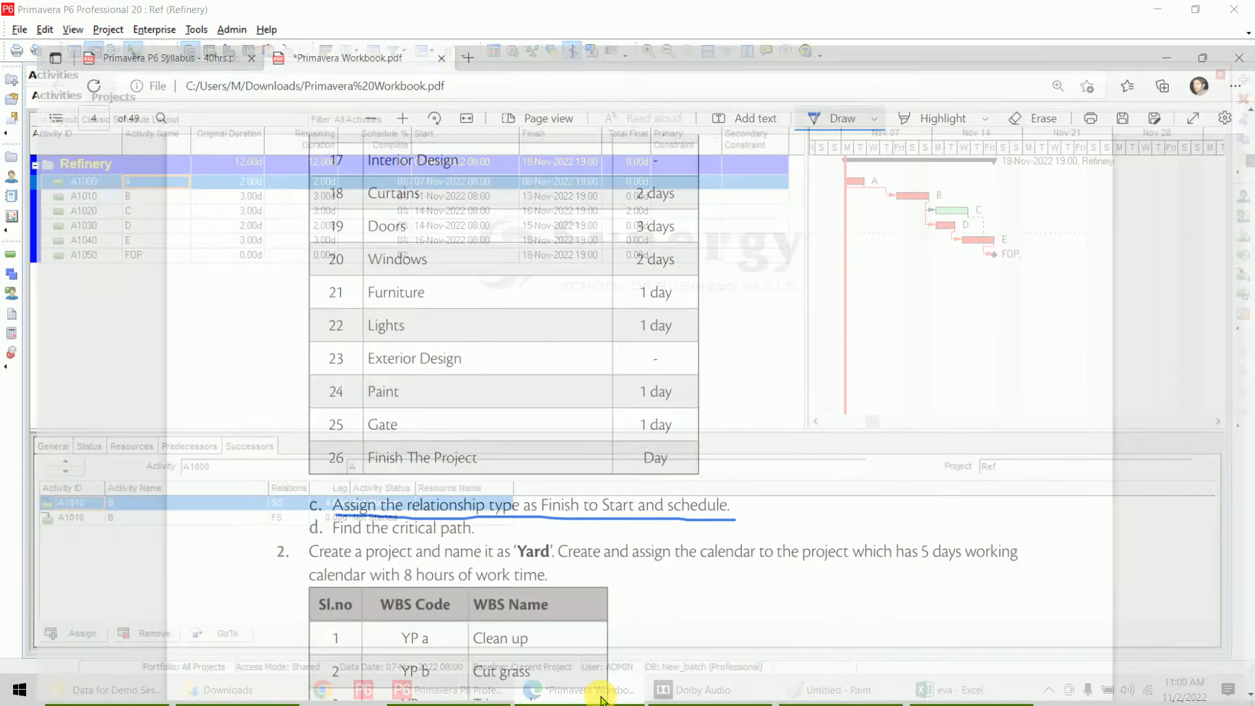
left_click(190, 14)
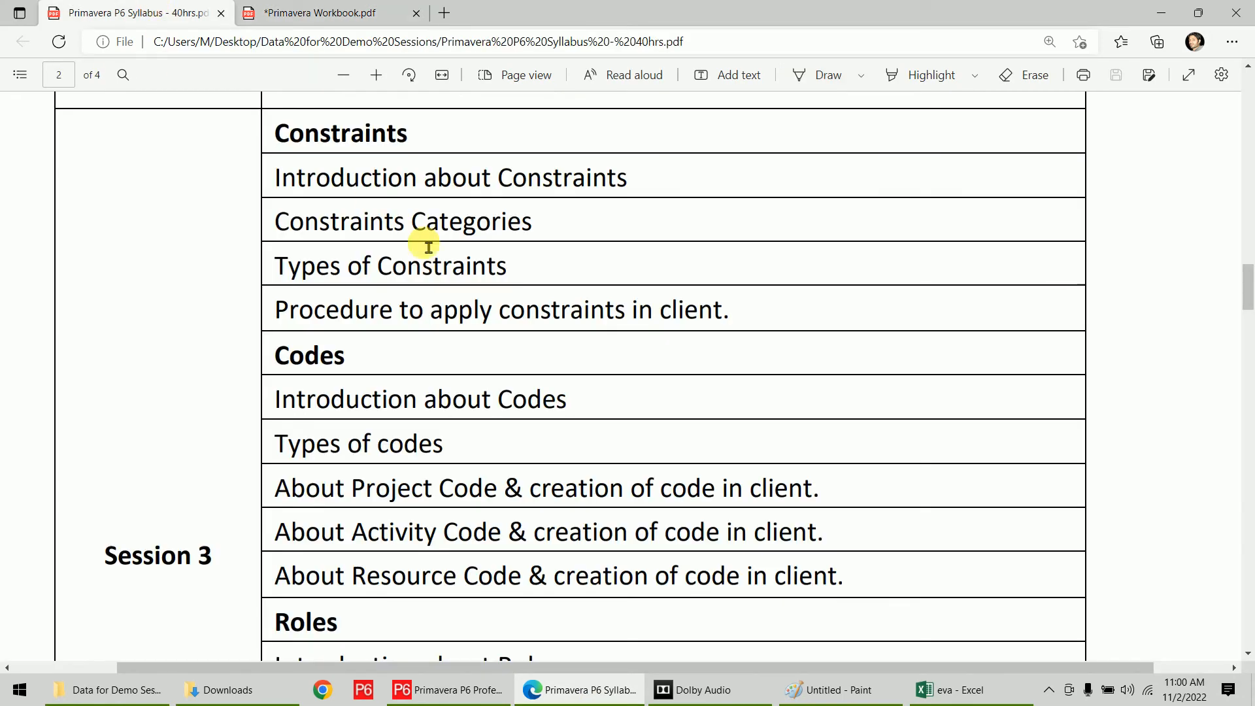
left_click(822, 75)
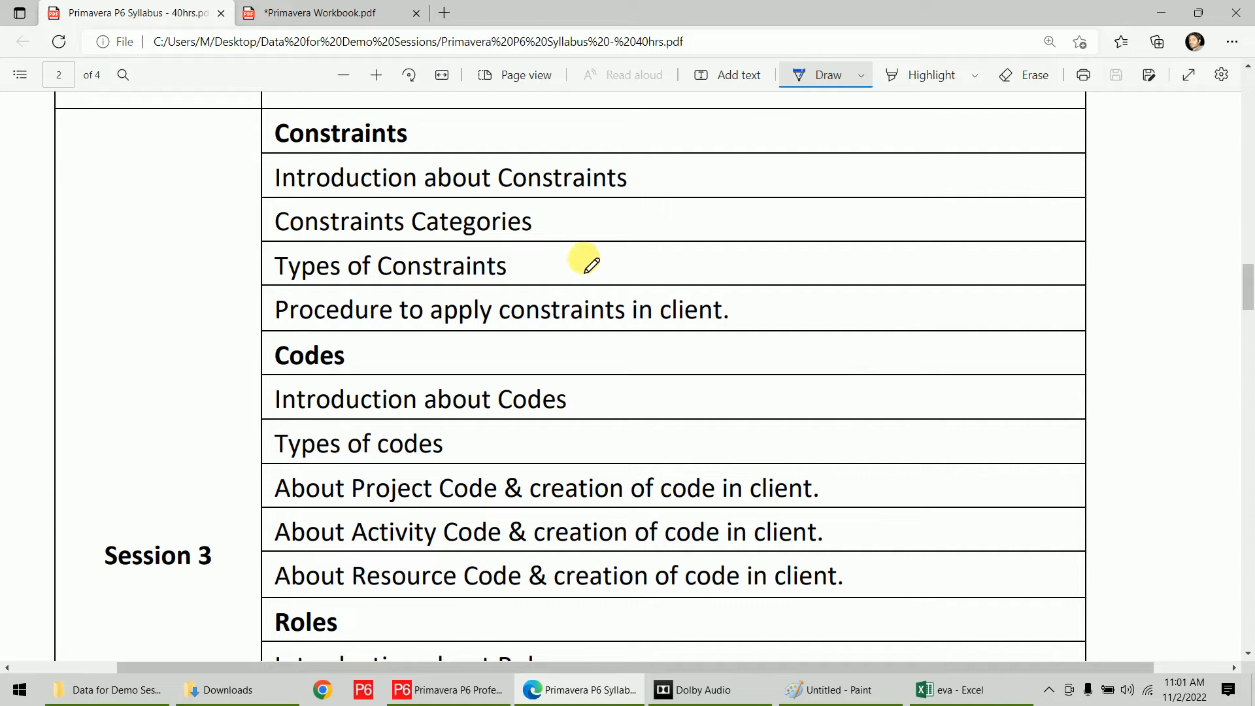
left_click_drag(523, 257, 579, 245)
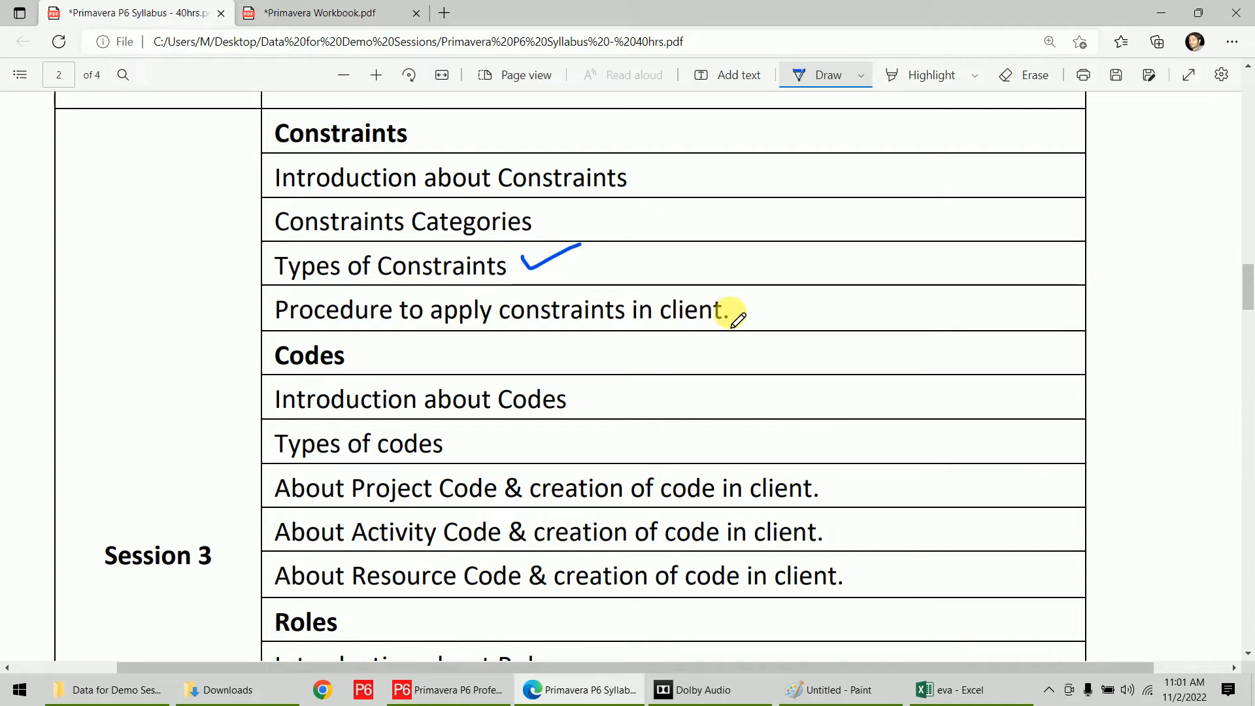
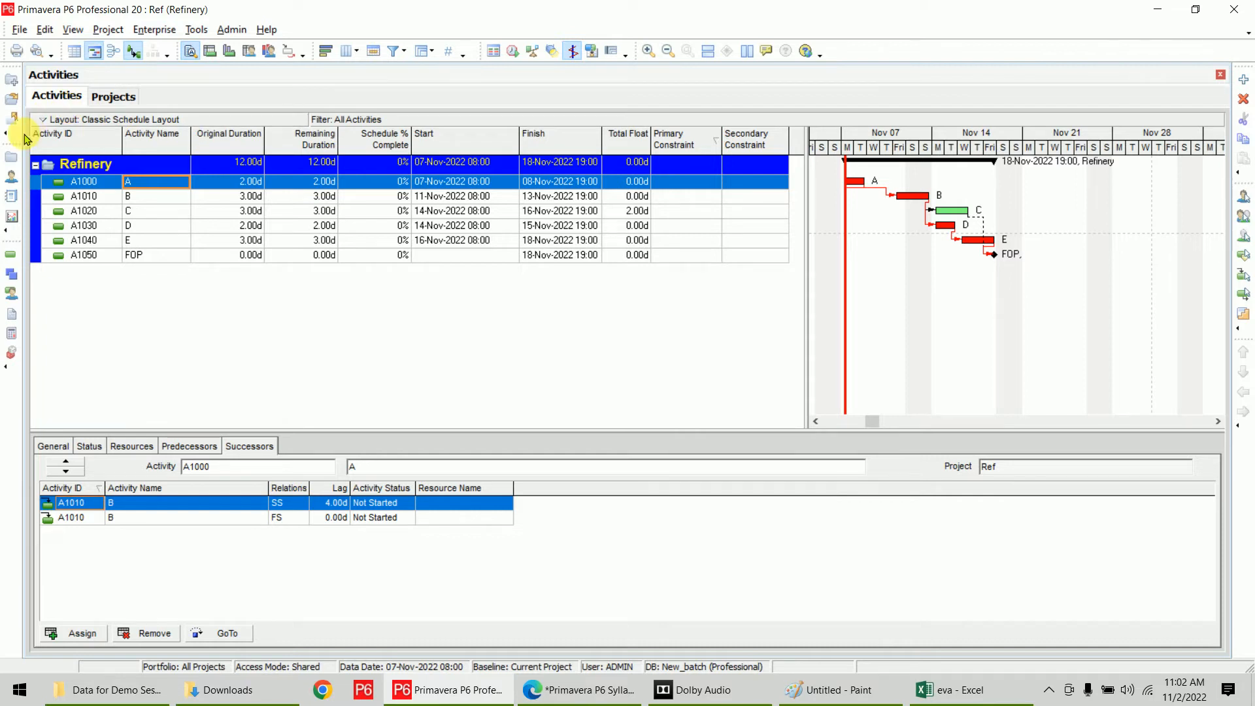
- Switch back to Primavera P6 and look through the full list of projects across the enterprise
left_click(15, 155)
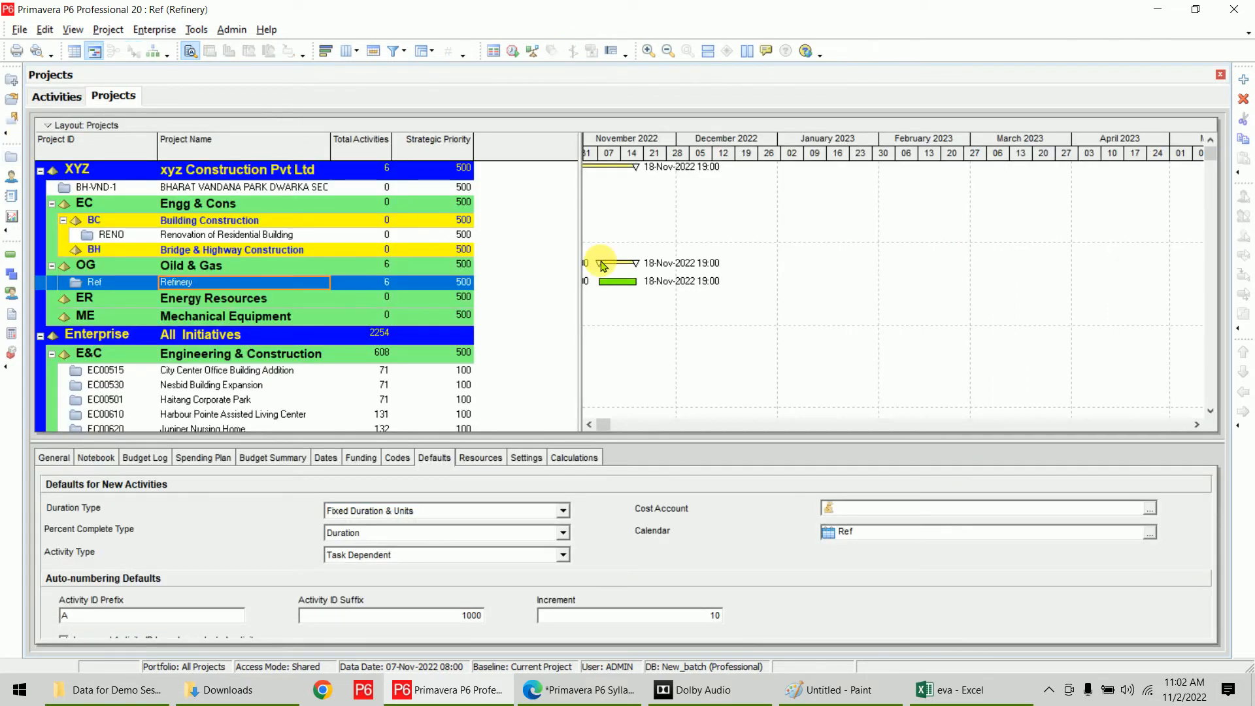
scroll(491, 291, "down", 3)
scroll(491, 291, "down", 15)
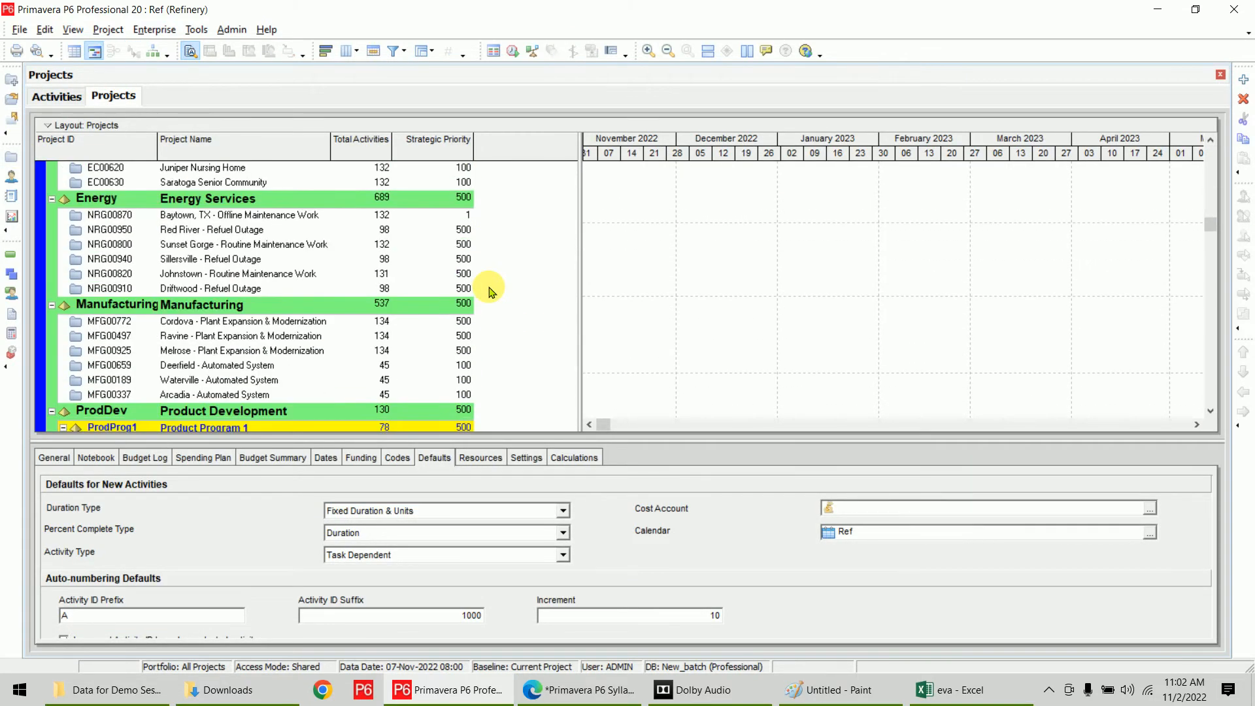
scroll(492, 290, "down", 1)
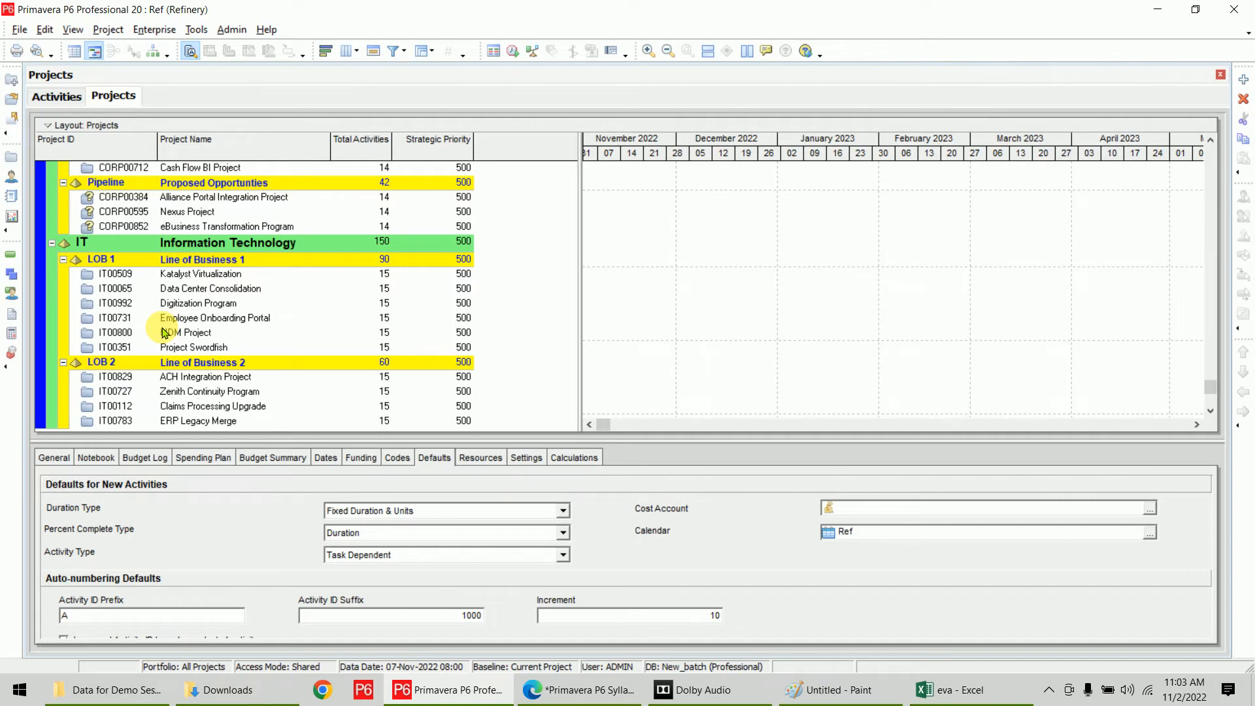
- Bring up the enterprise project codes and move and enlarge their dialog so the whole value list fits
left_click(141, 31)
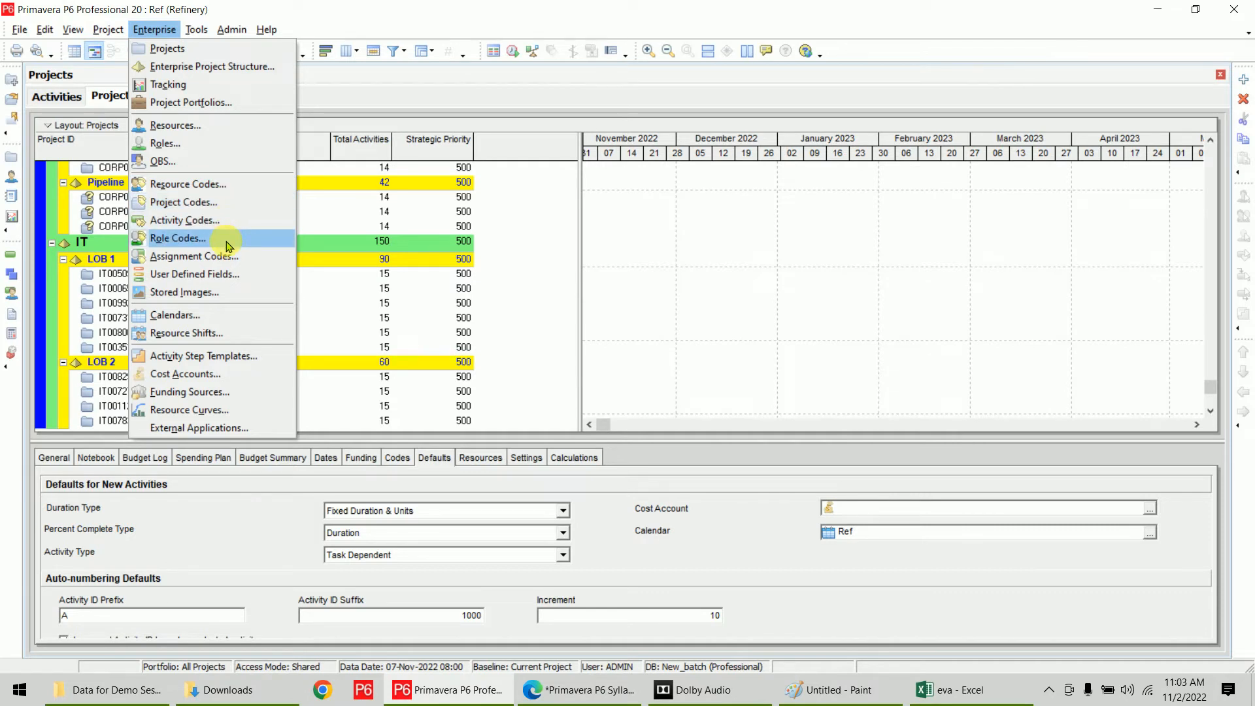
left_click(246, 204)
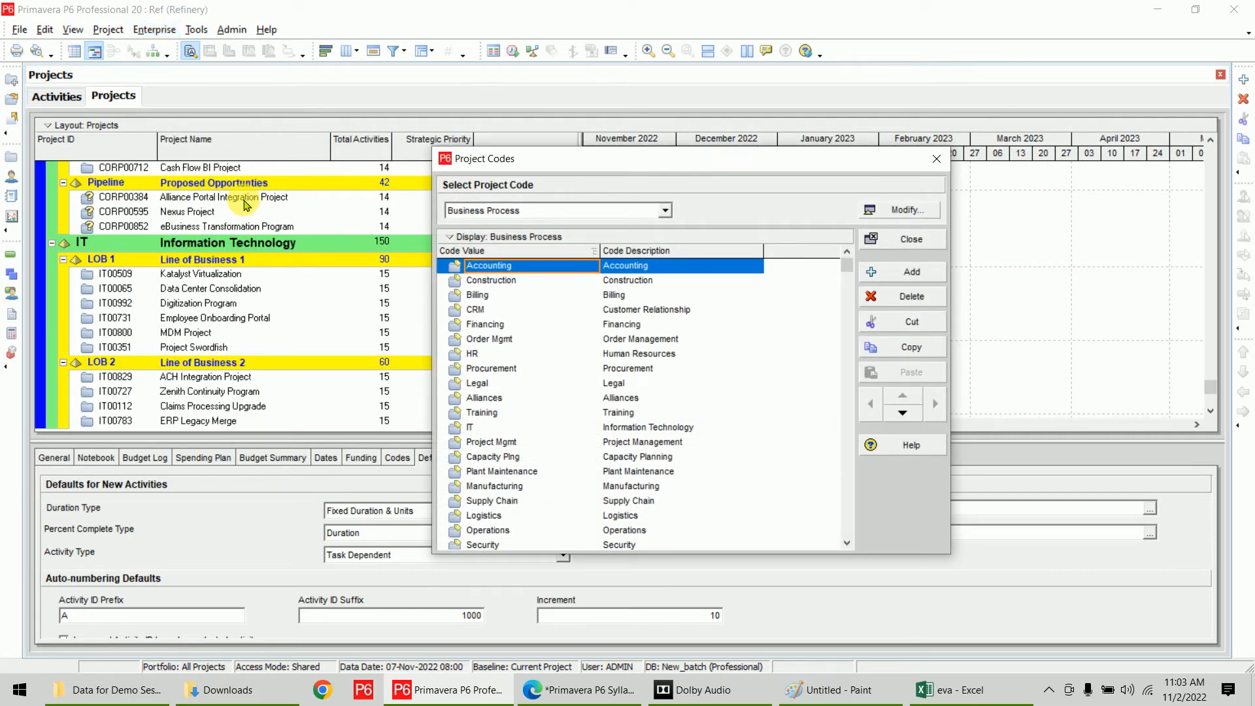
left_click_drag(621, 158, 505, 64)
left_click_drag(831, 466, 1019, 613)
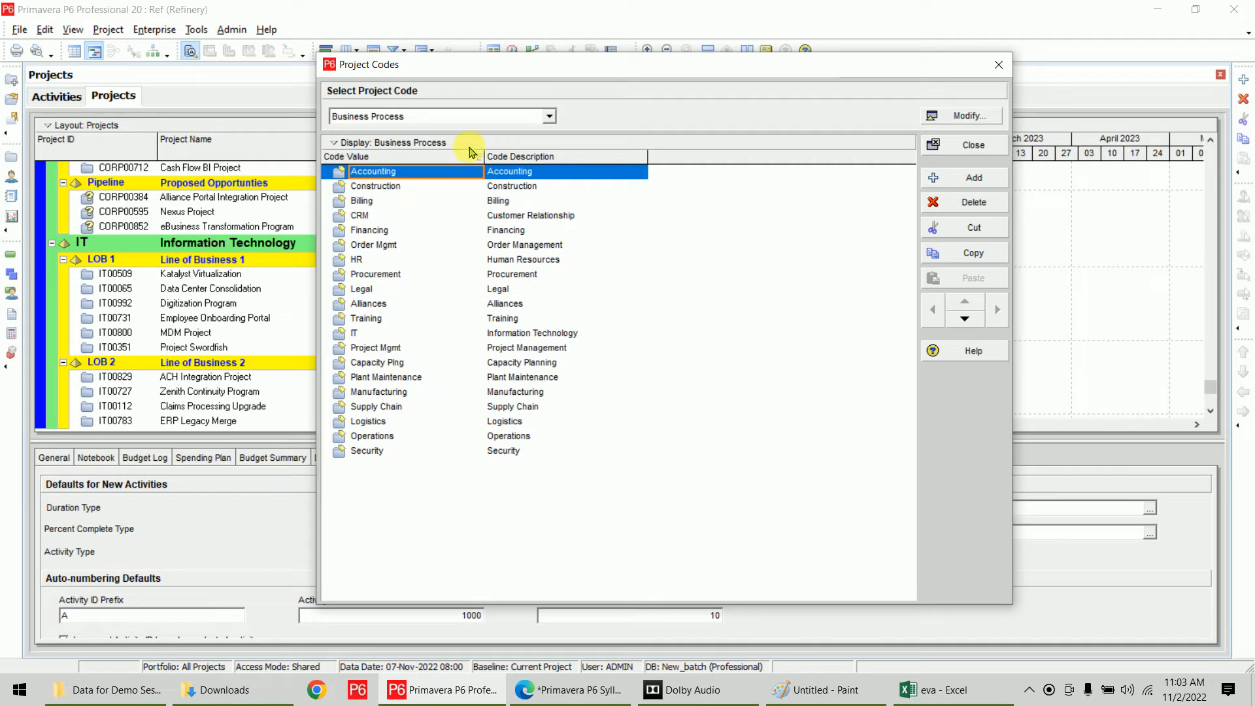
- Display the values of the Location project code and look through the other available project codes
left_click(473, 118)
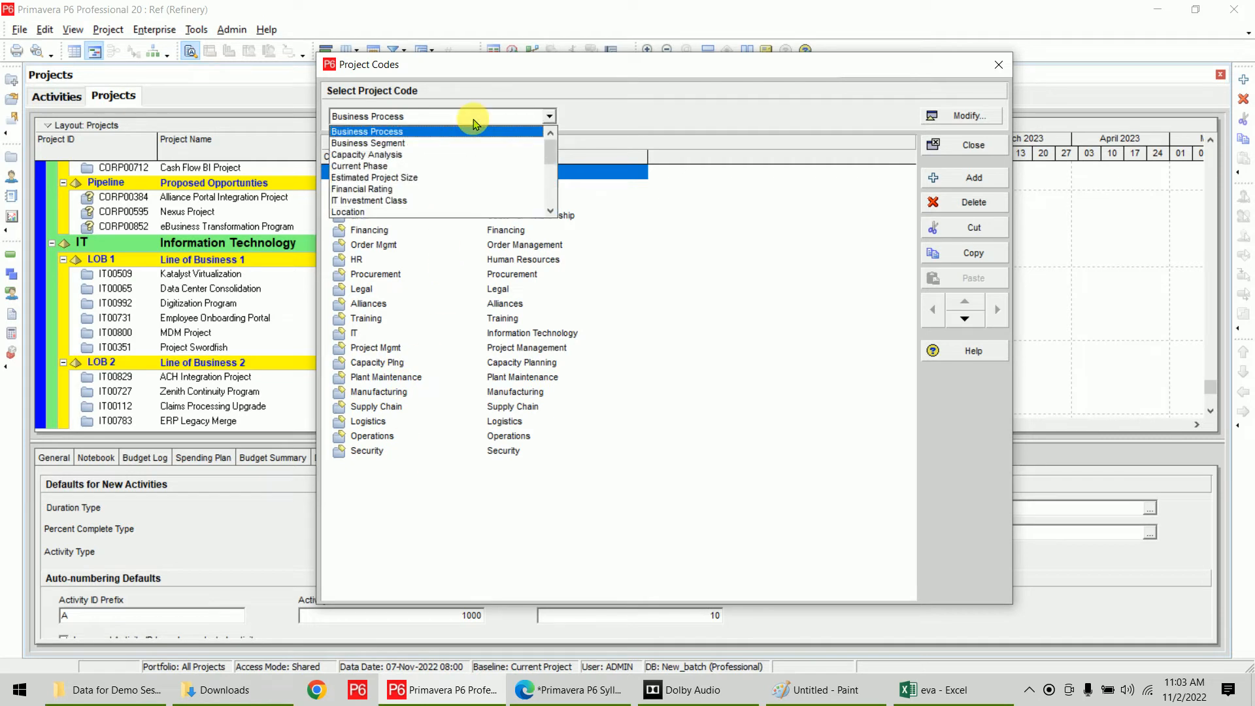
left_click(442, 212)
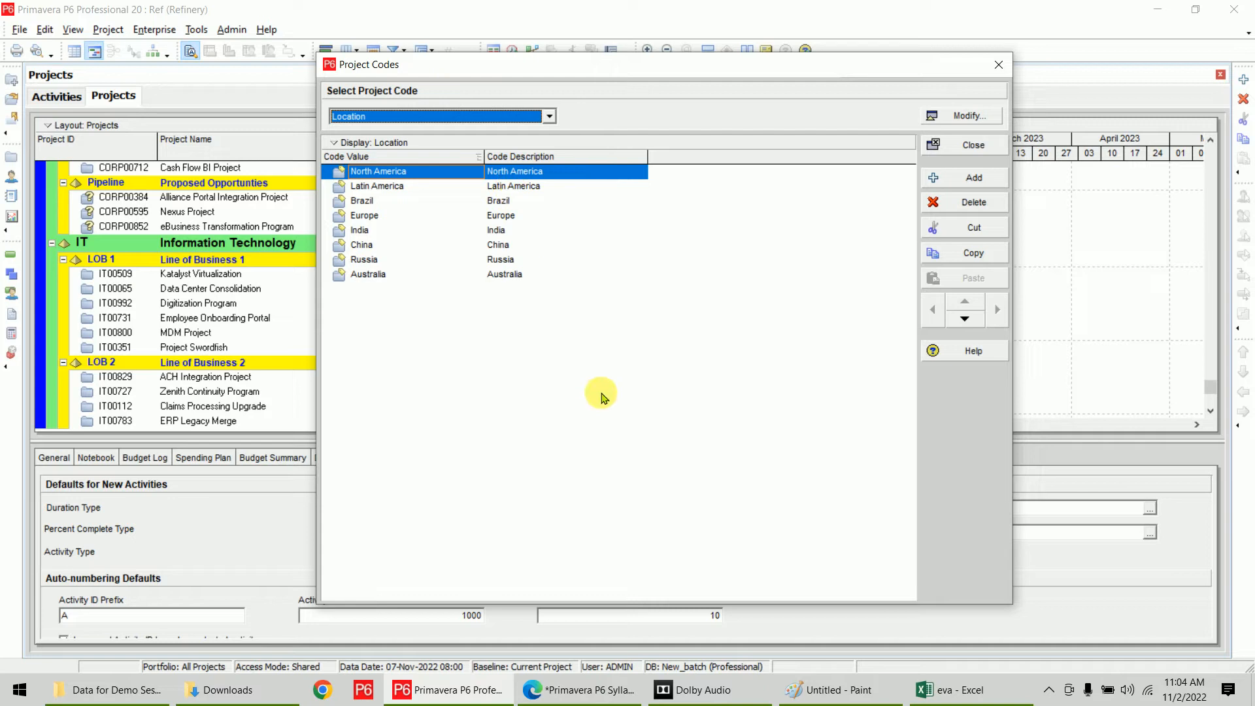
left_click(549, 115)
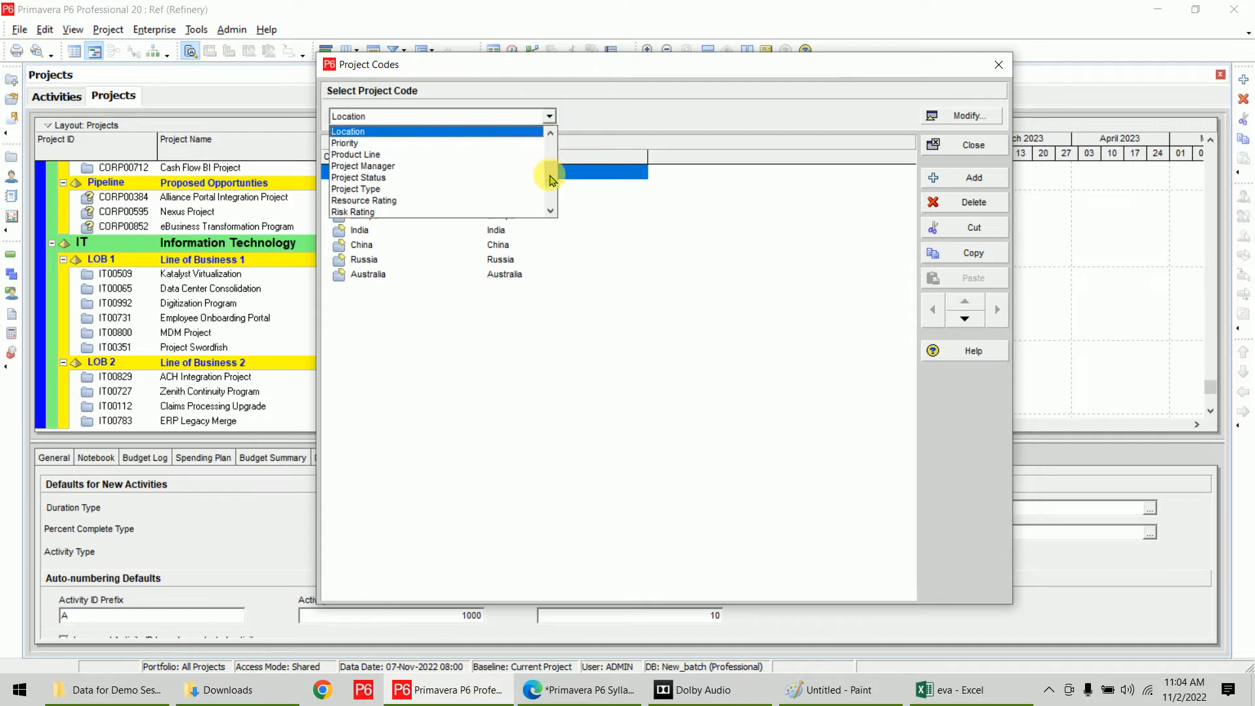
left_click_drag(553, 181, 597, 288)
left_click(644, 397)
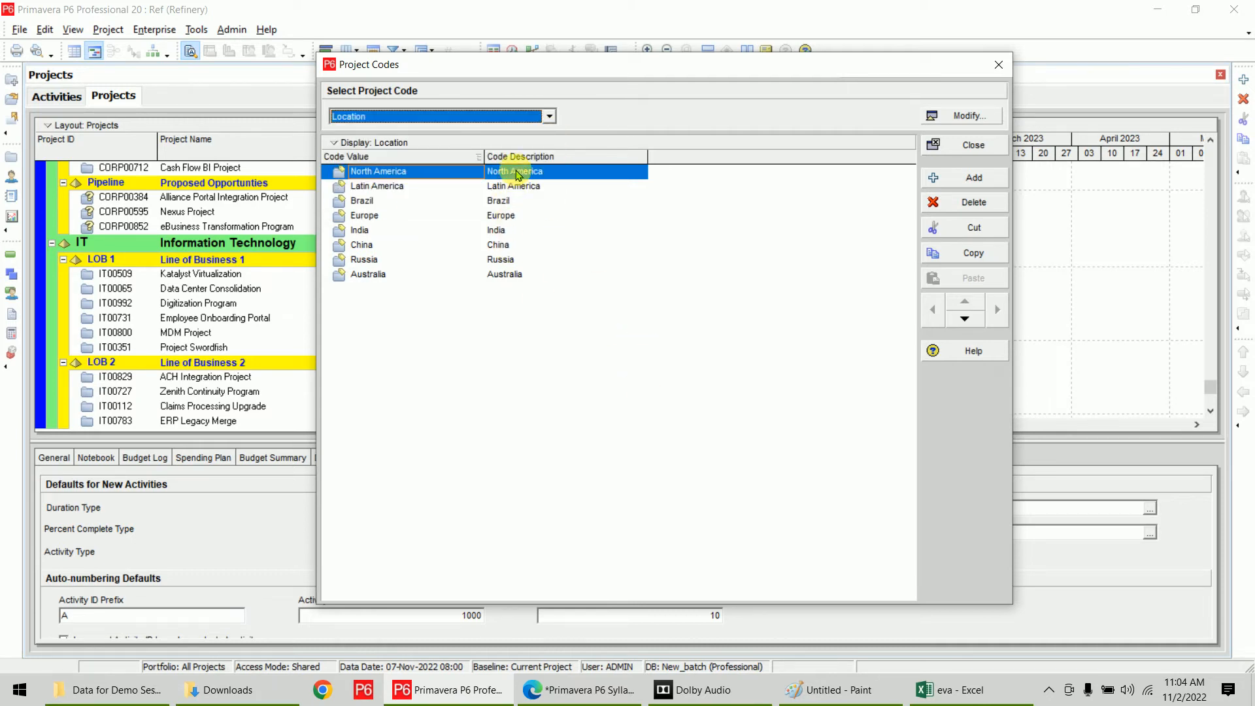
left_click(527, 275, "shift")
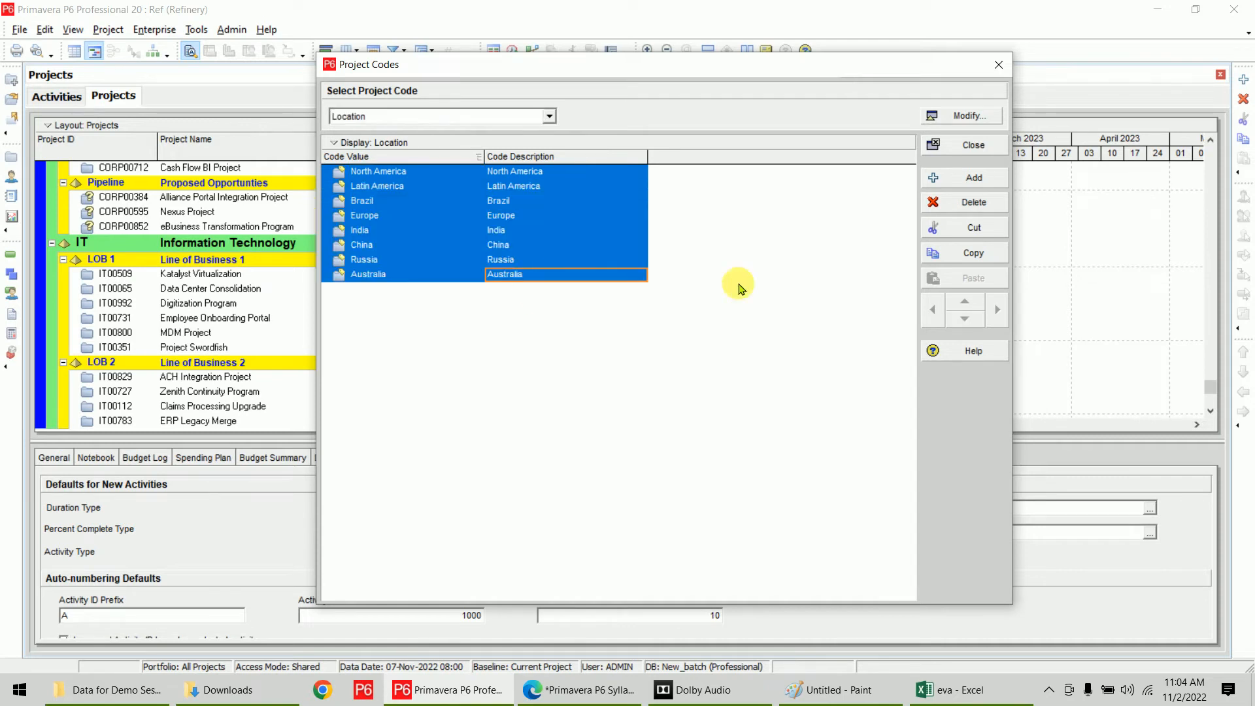
left_click(974, 202)
left_click(673, 372)
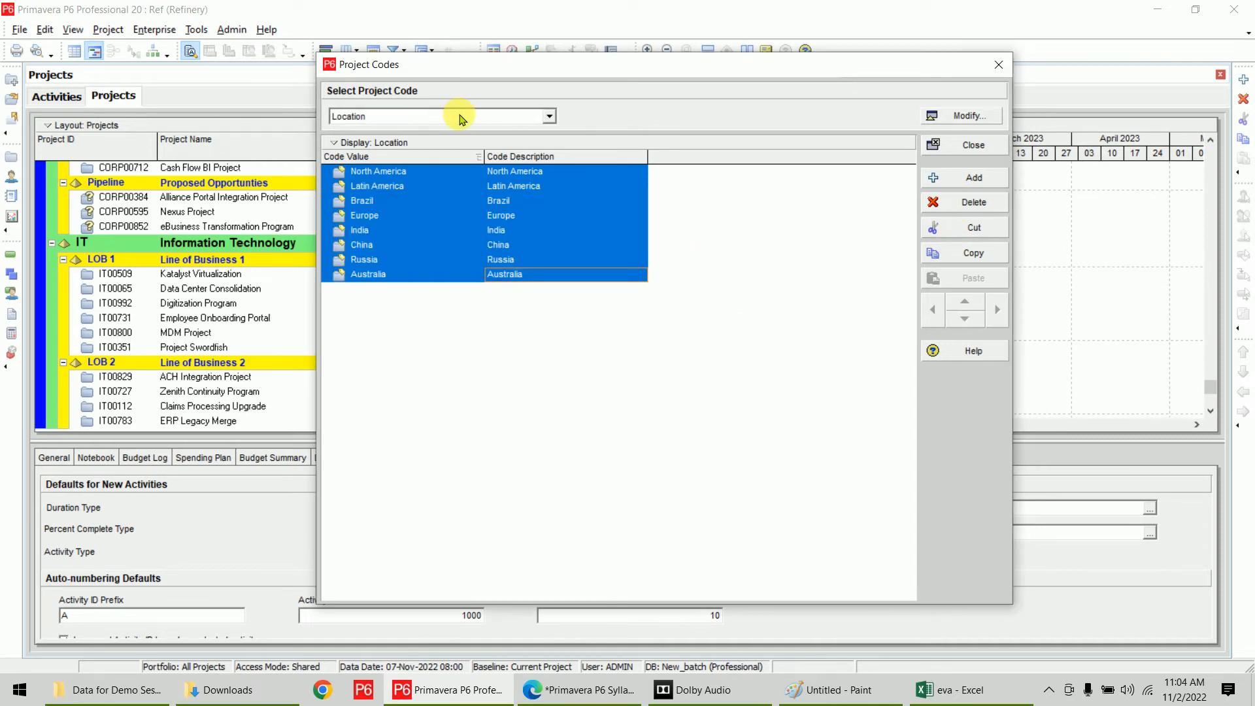
left_click(742, 387)
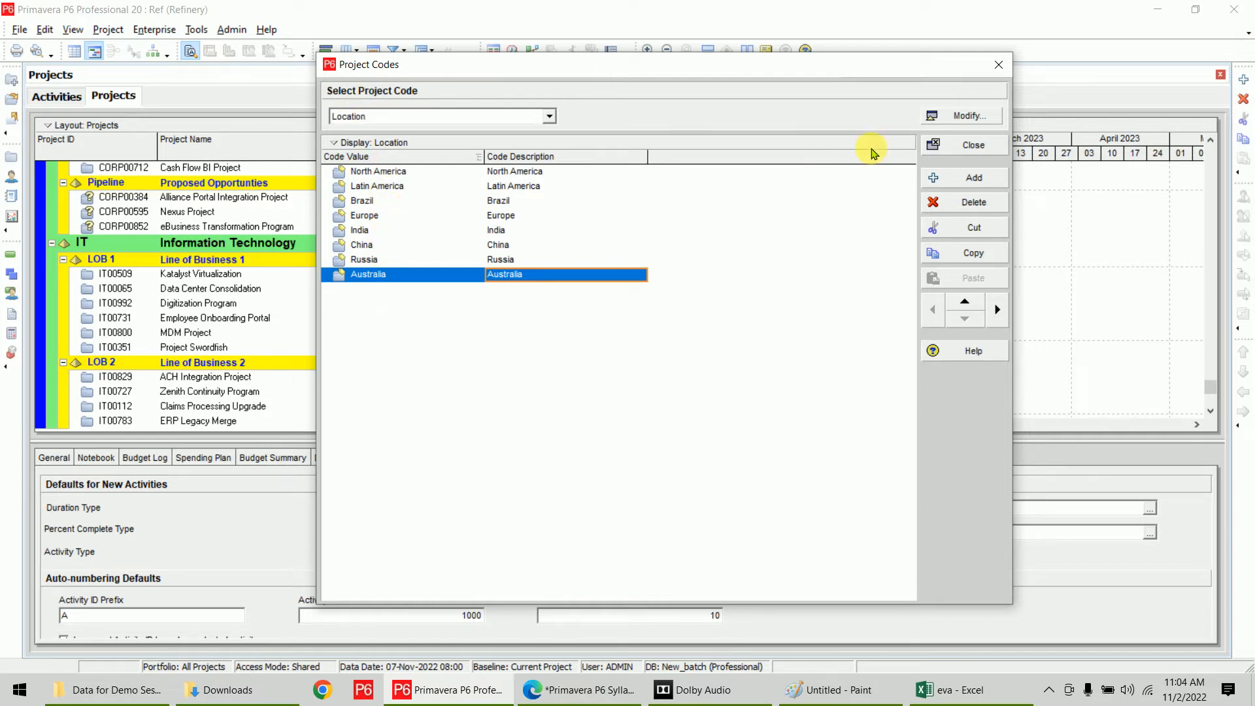
- Add a project code definition named Updated Location and return to the project code values
left_click(950, 120)
left_click_drag(677, 230, 536, 108)
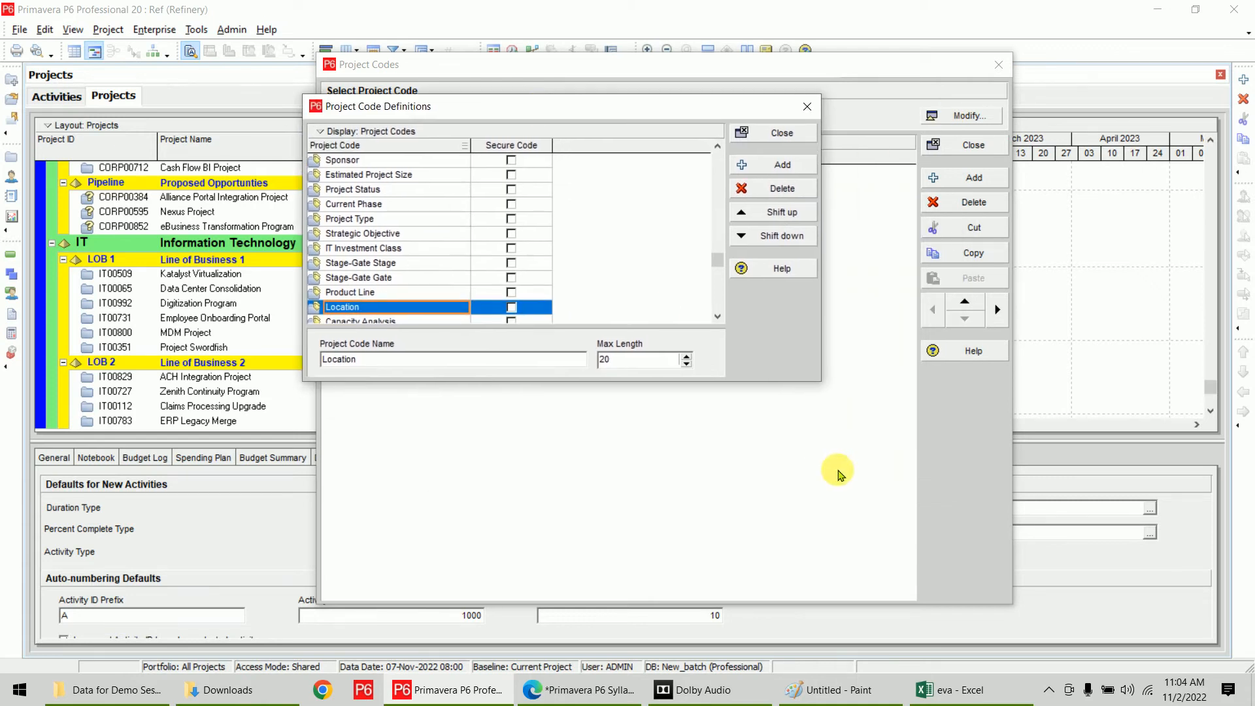
left_click(766, 171)
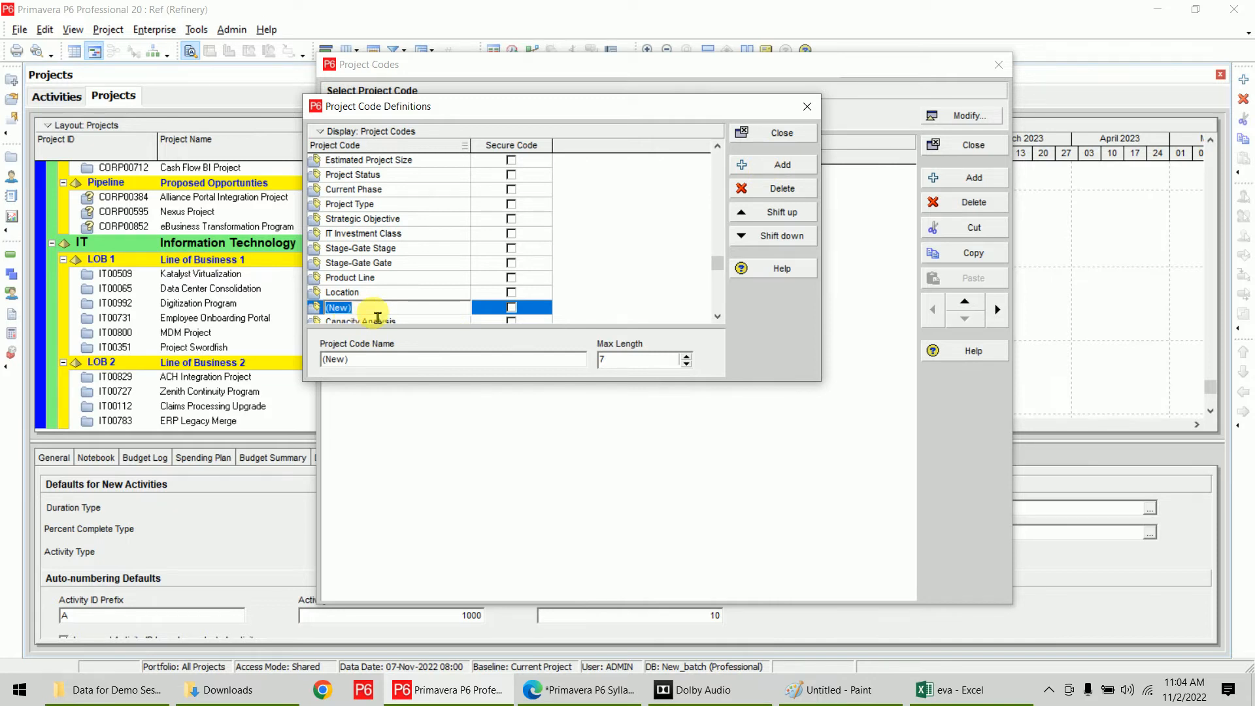
type("Updated")
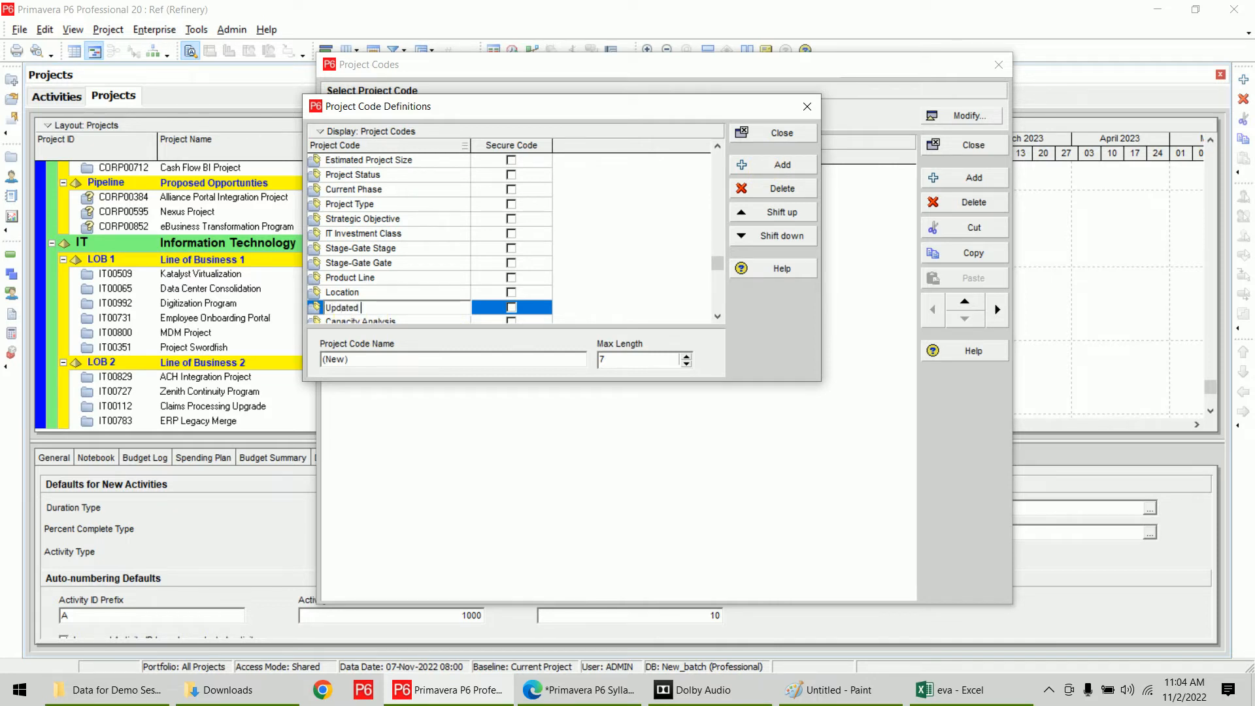
type(" Location")
key("Return")
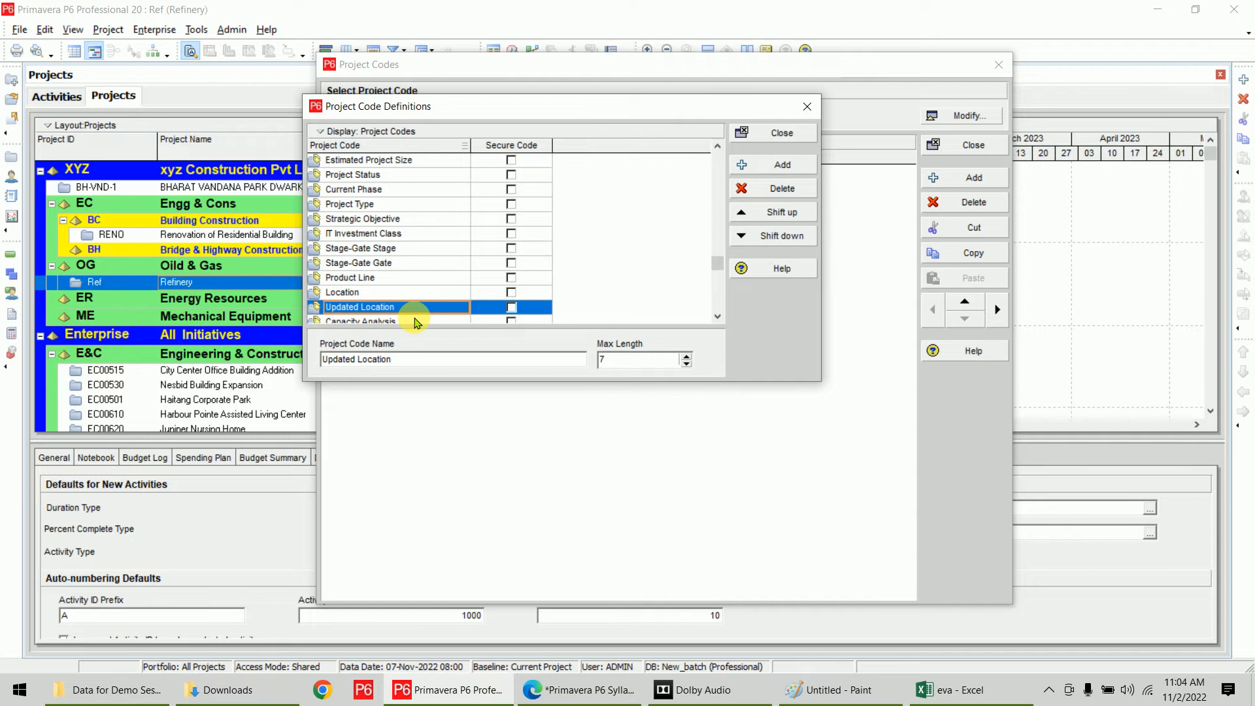
left_click(778, 133)
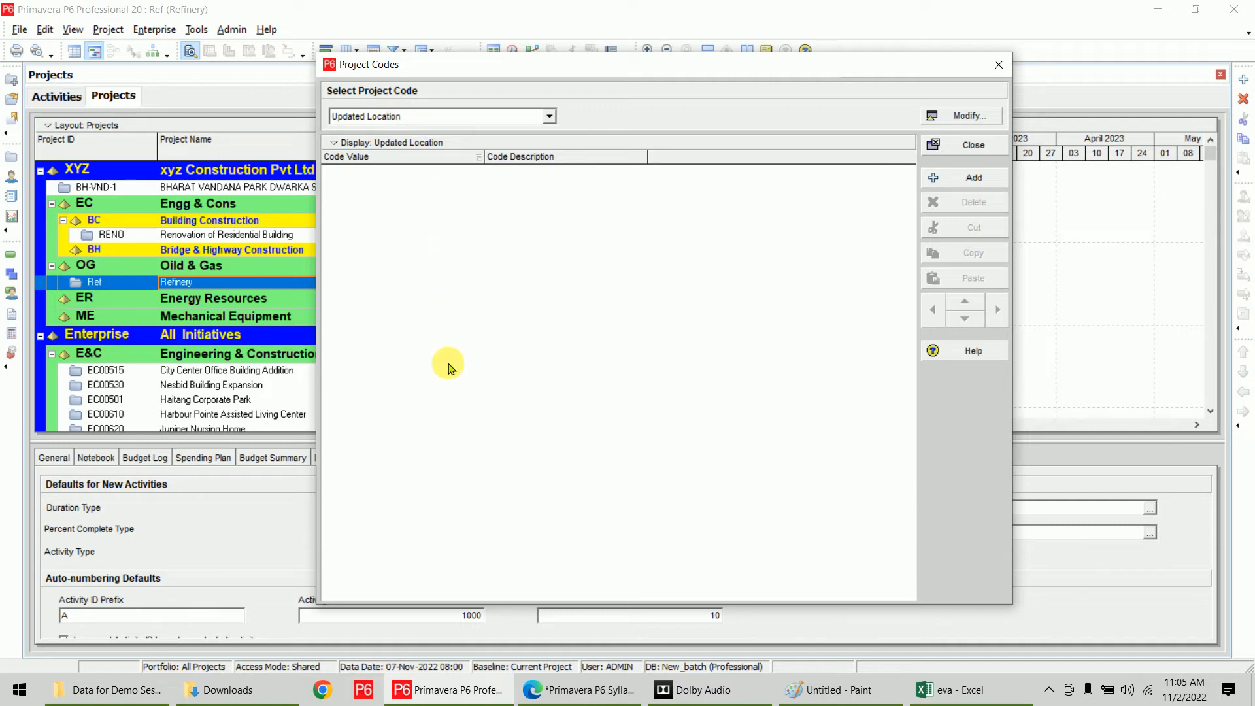
- Add four blank code values under the Updated Location project code
left_click(963, 182)
left_click(964, 183)
left_click(963, 183)
left_click(964, 183)
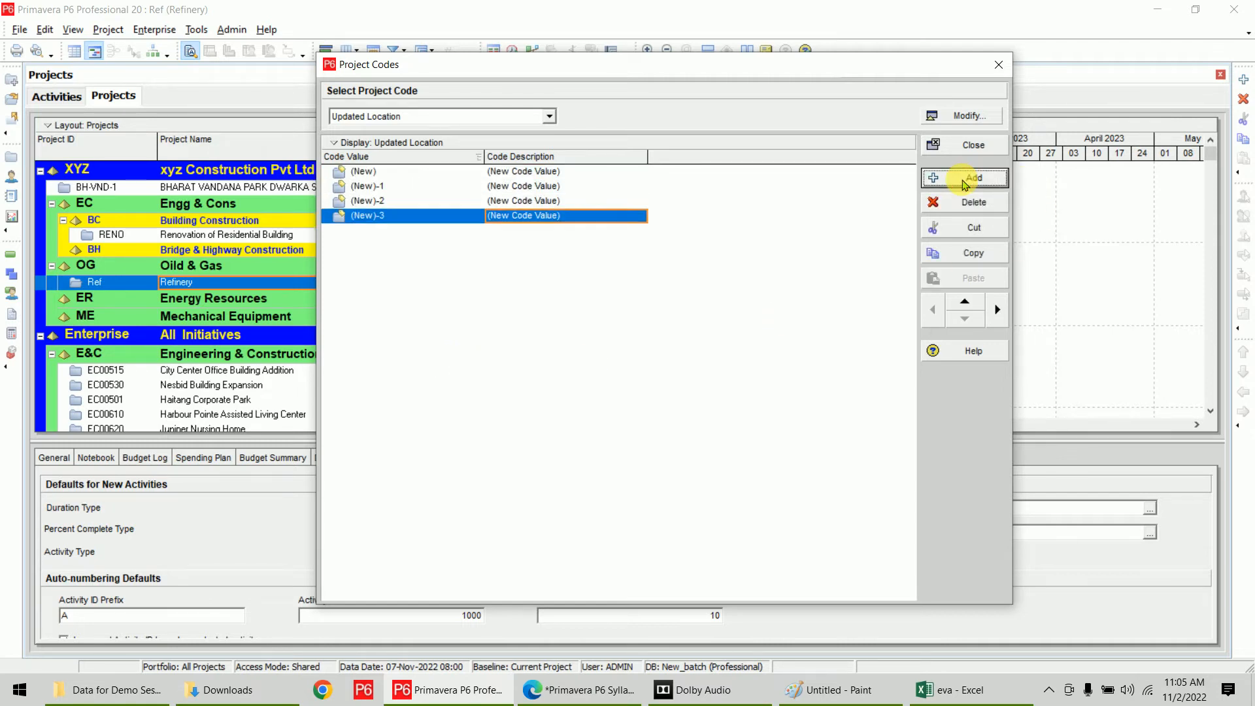
- Name the four Updated Location code values DLI, MUM, CHN and BAN, in that order
left_click(421, 171)
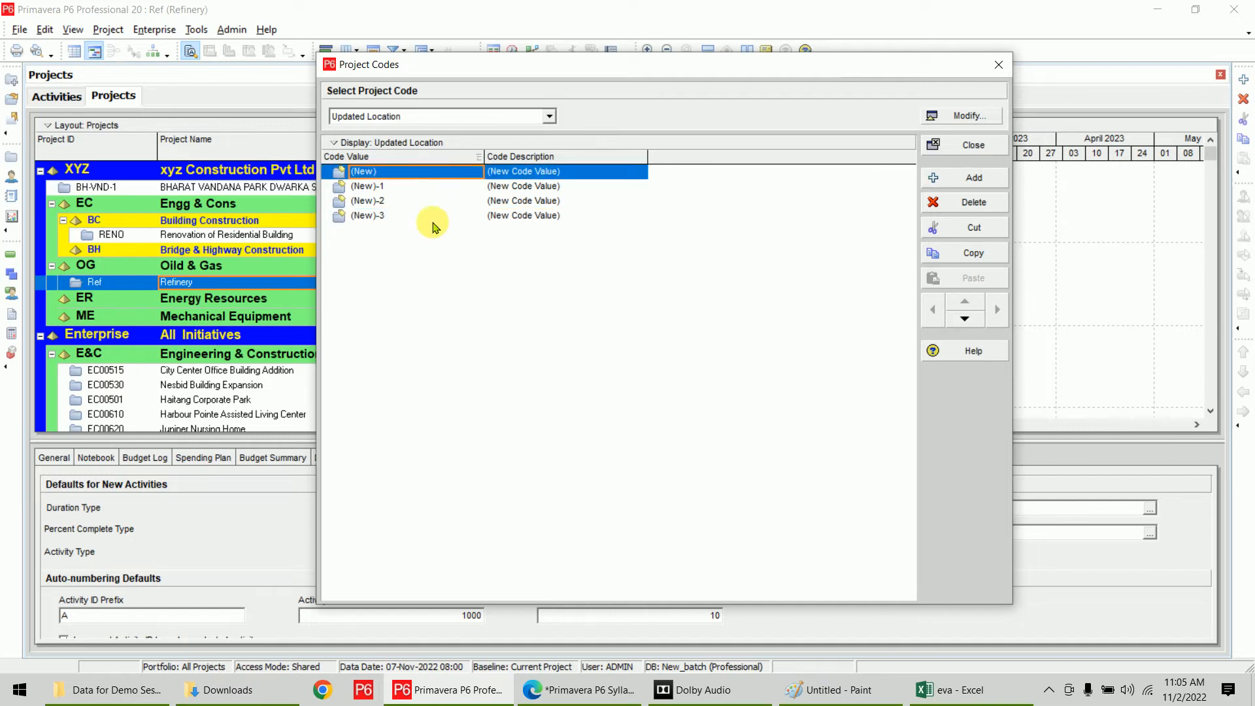
type("DLI")
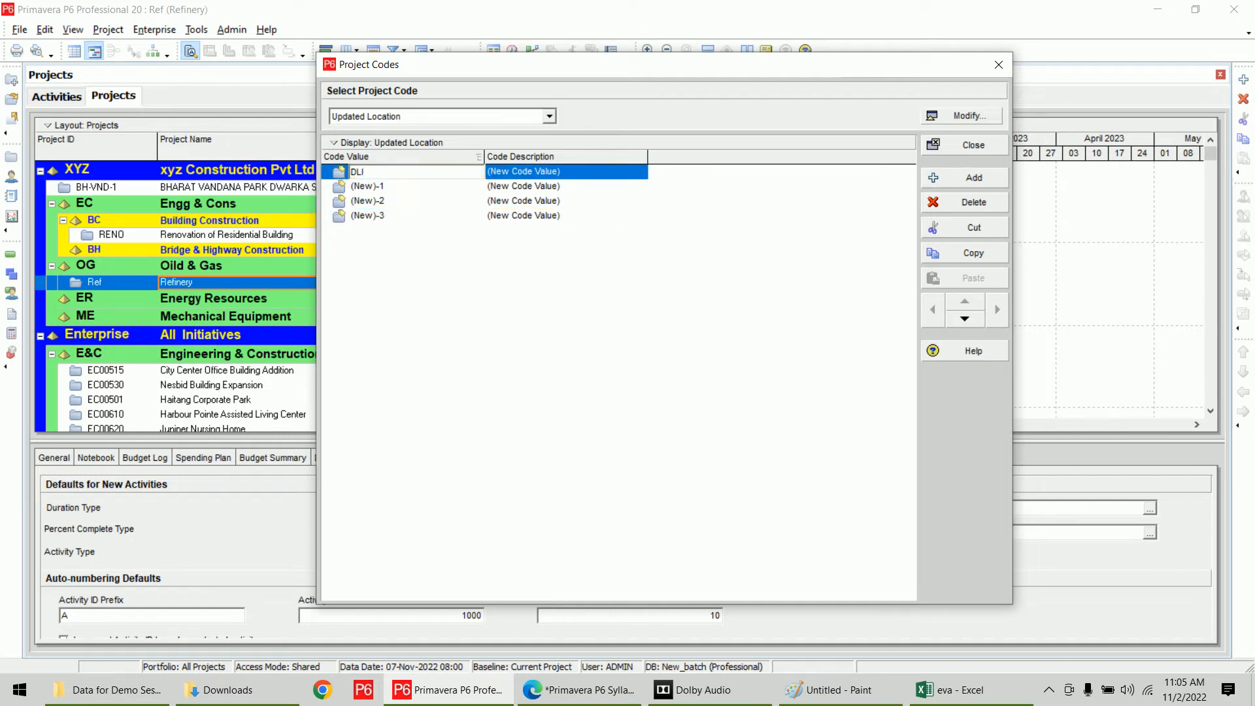
left_click(428, 188)
type("MUM")
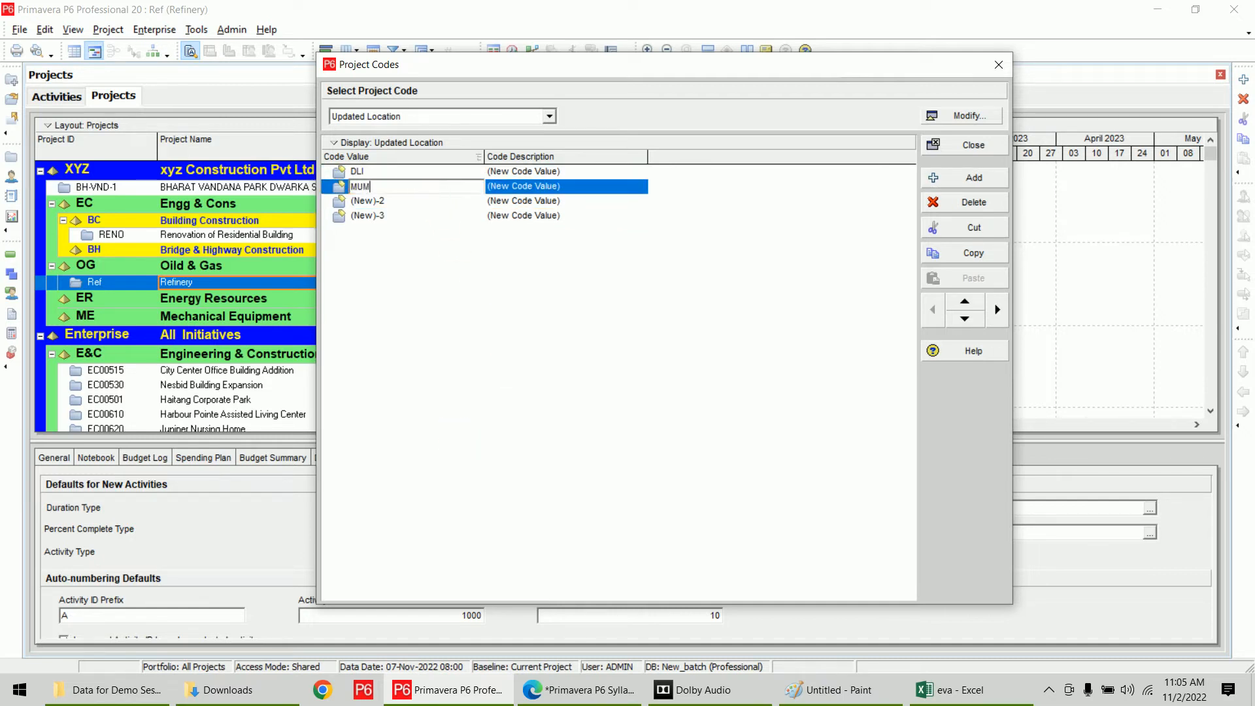
left_click(409, 199)
type("C")
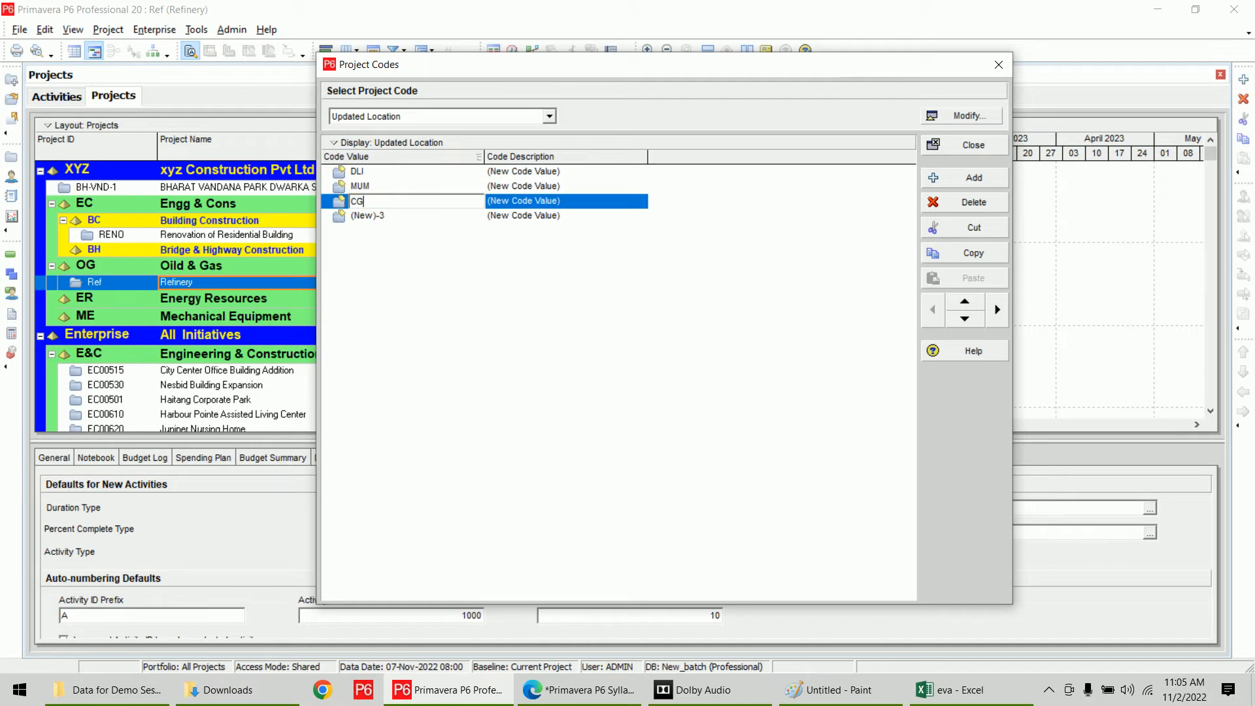
type("HN")
key("Return")
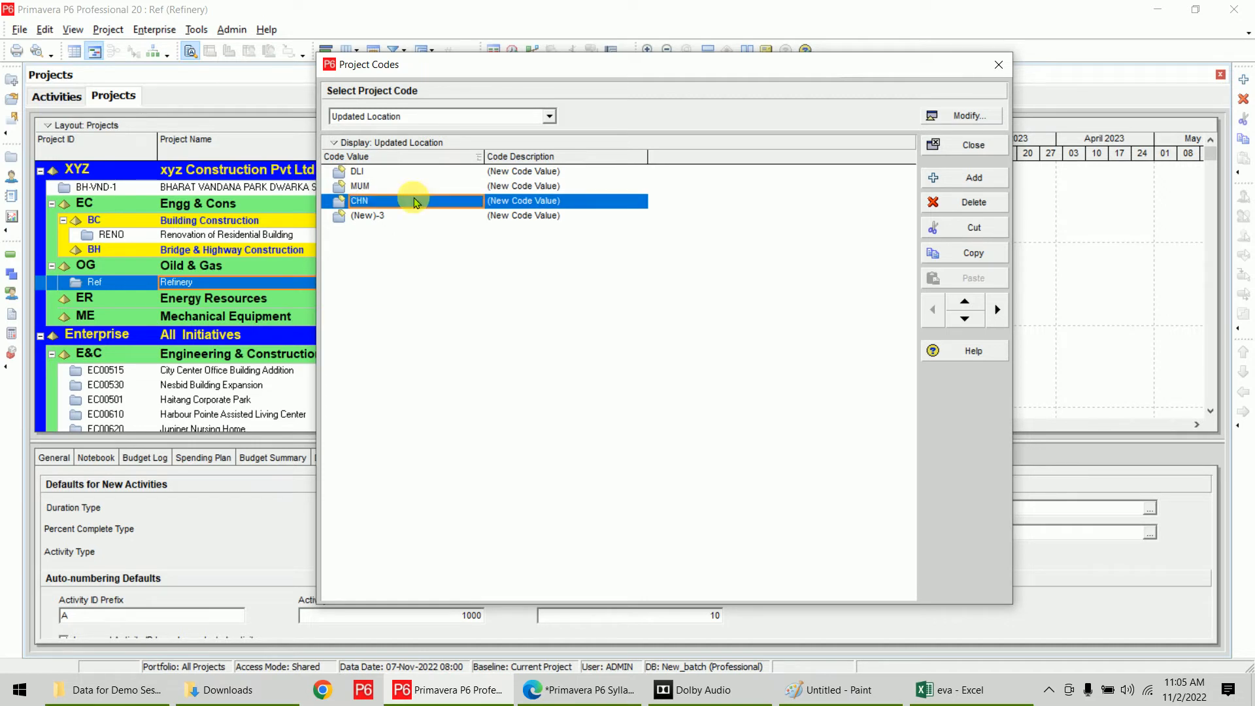
left_click(411, 217)
type("BAN")
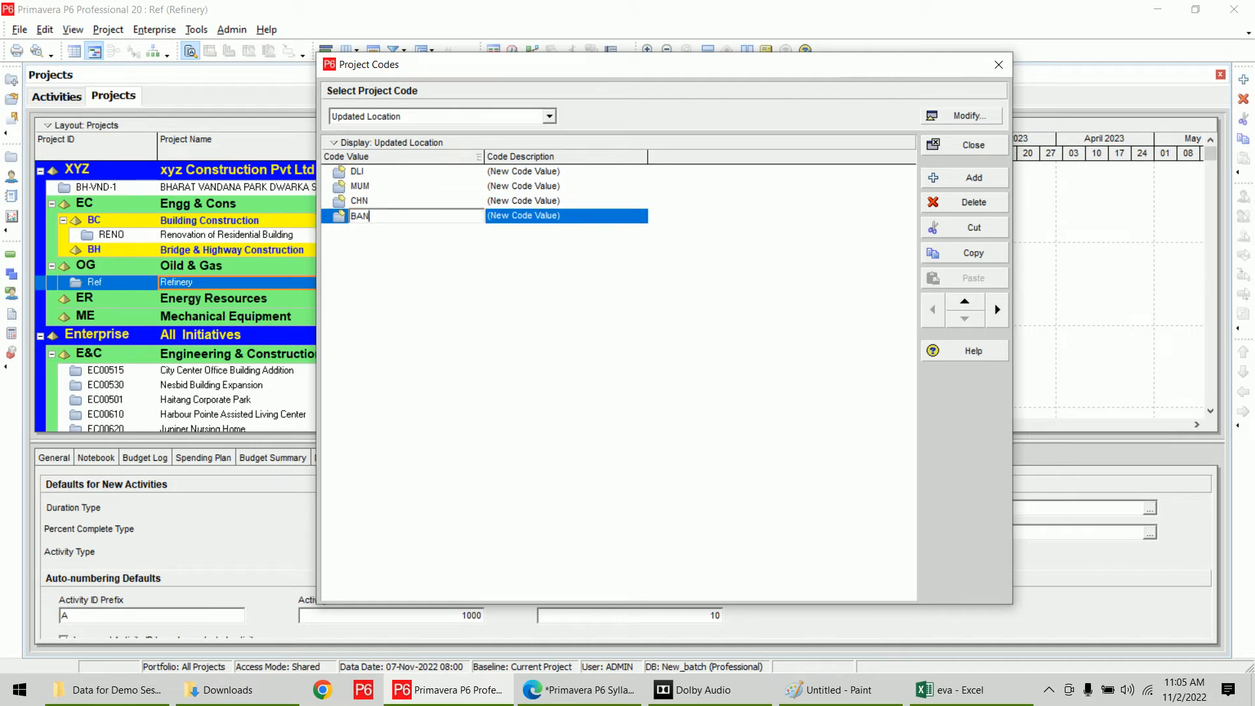
- Enter the code descriptions Delhi for DLI and Mumbai for MUM in the Updated Location project code
left_click(556, 171)
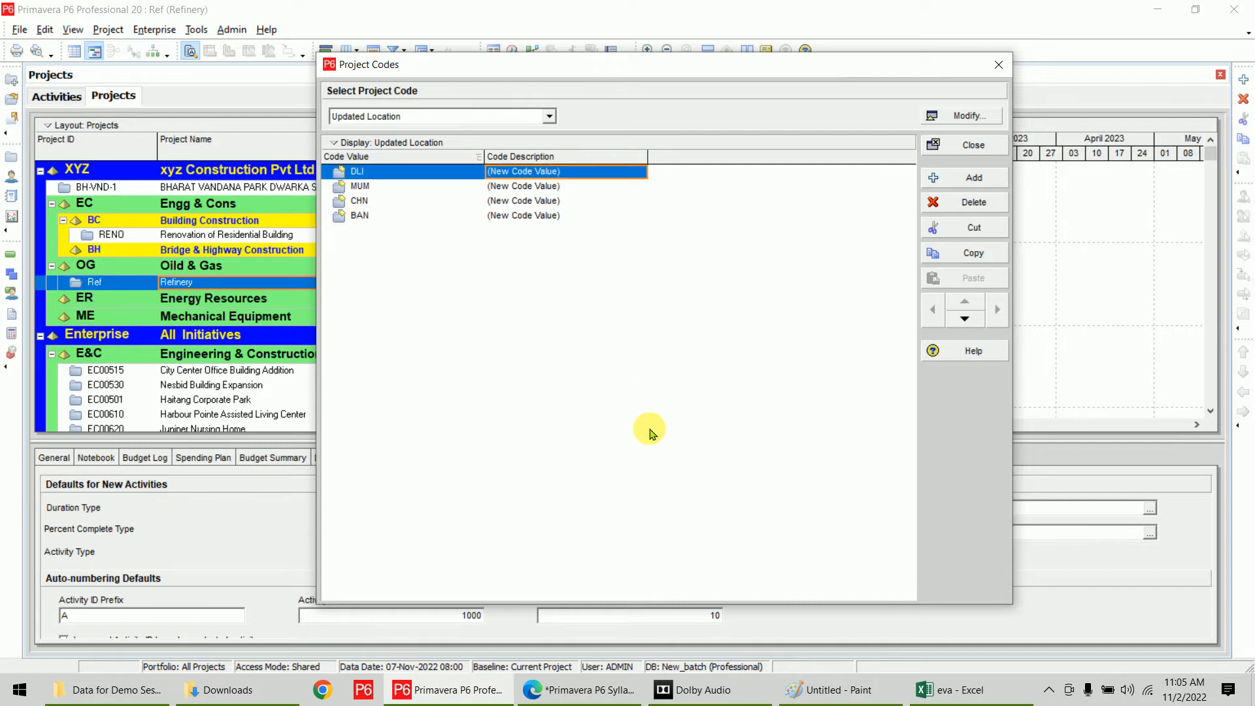
type("Delhi")
key("Return")
key("Down")
type("Mumbai")
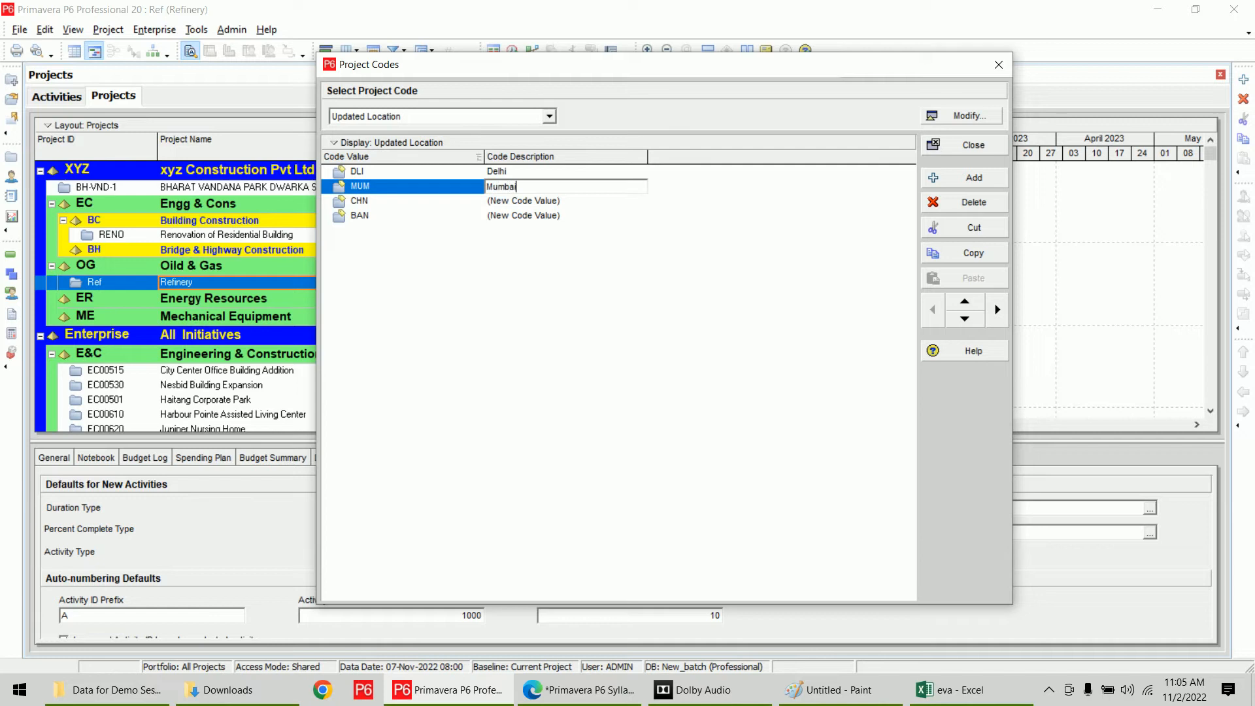
key("Return")
key("Right")
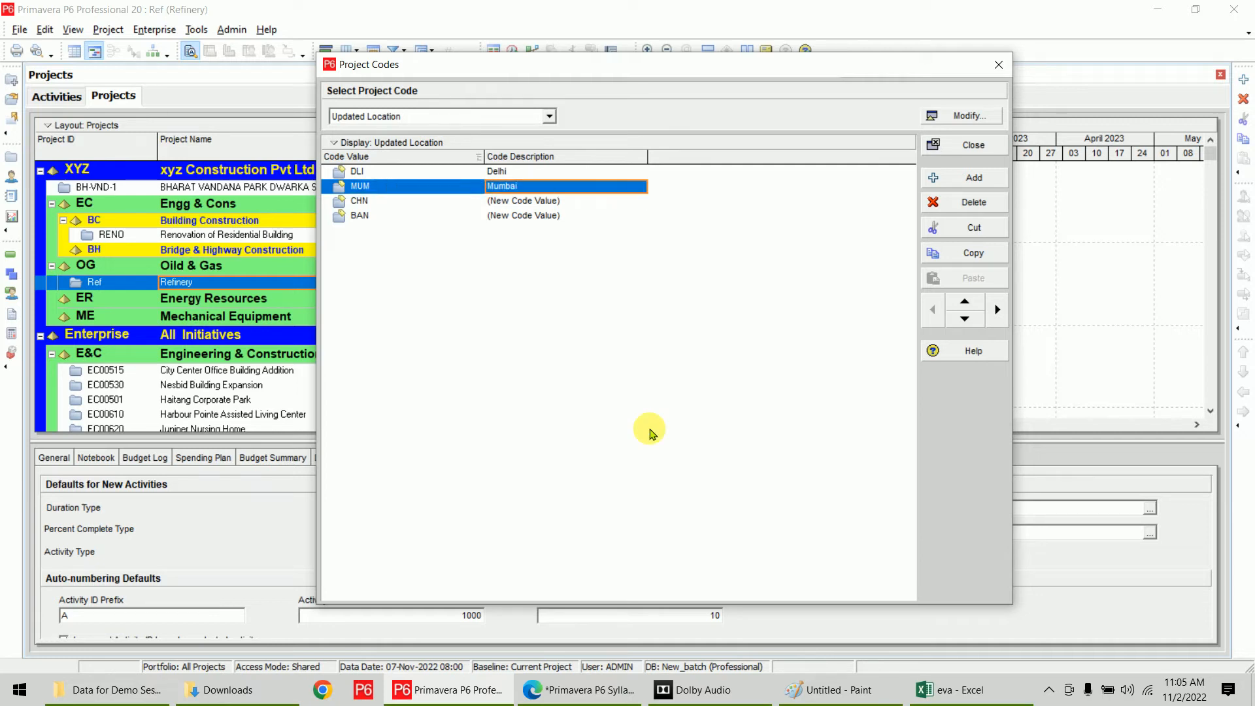
- Enter the code descriptions Chennai for CHN and Bangalore for BAN, and close the project codes dialog
key("Down")
type("Chennau")
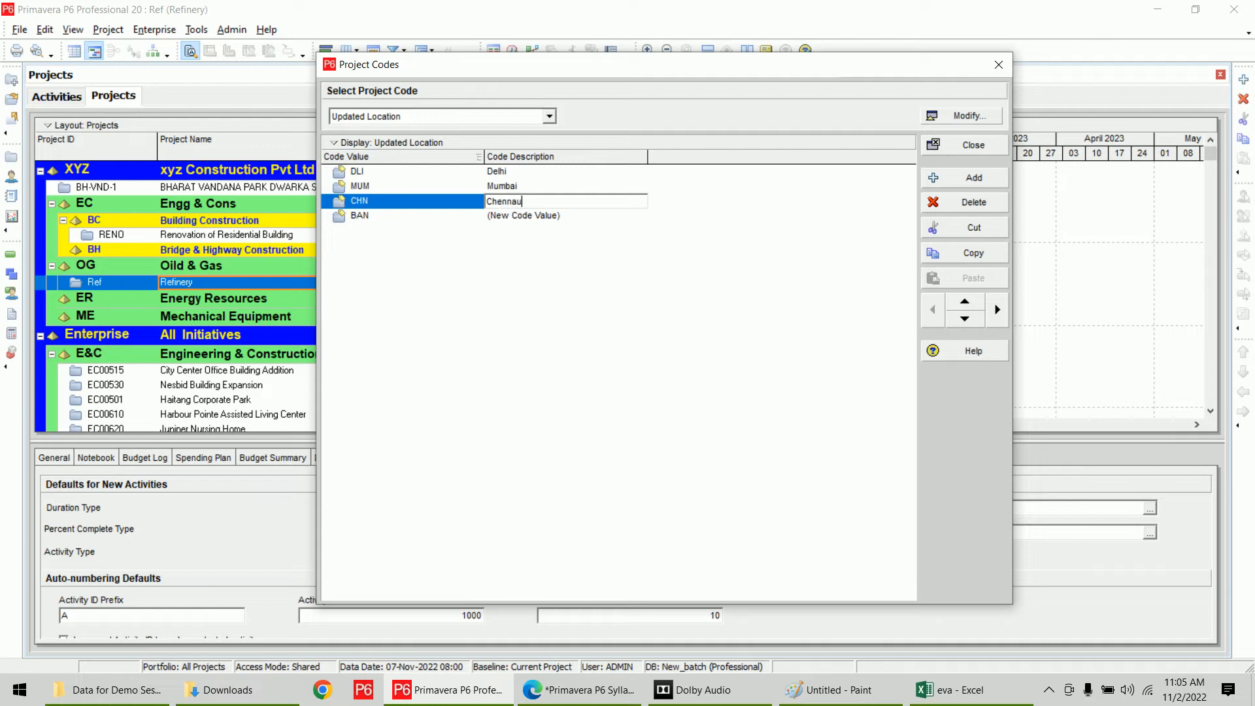
left_click(650, 430)
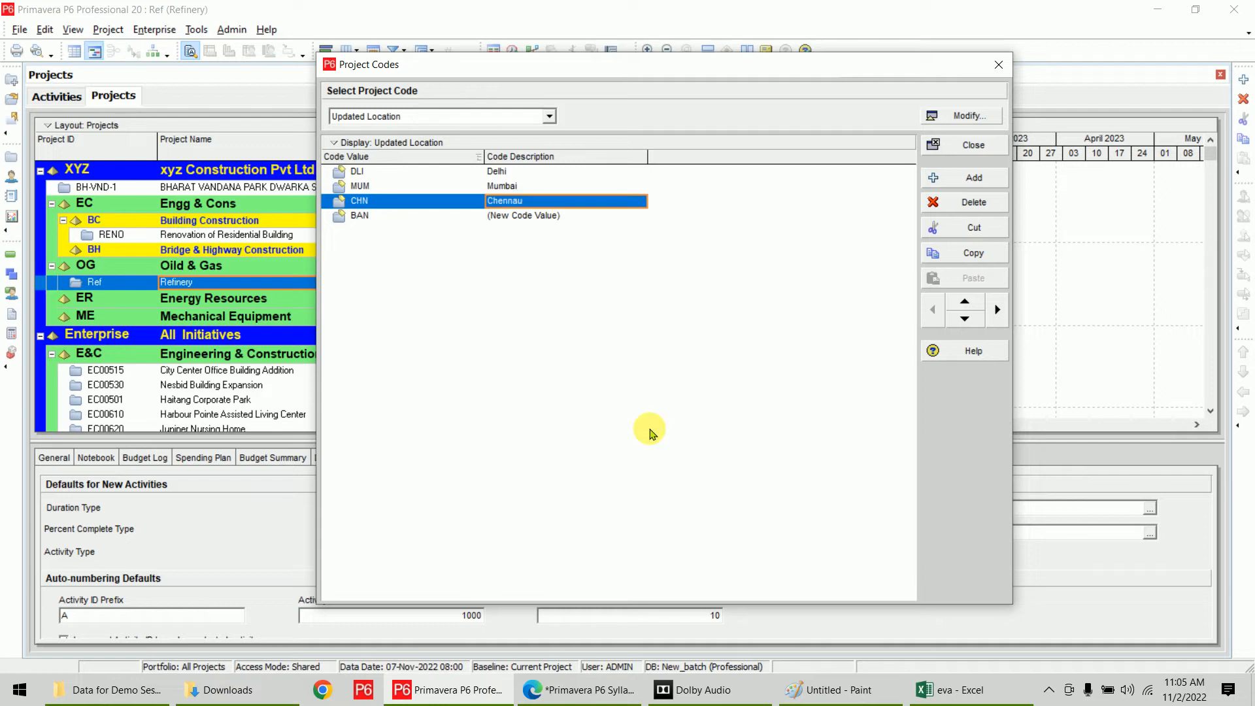
left_click(627, 201)
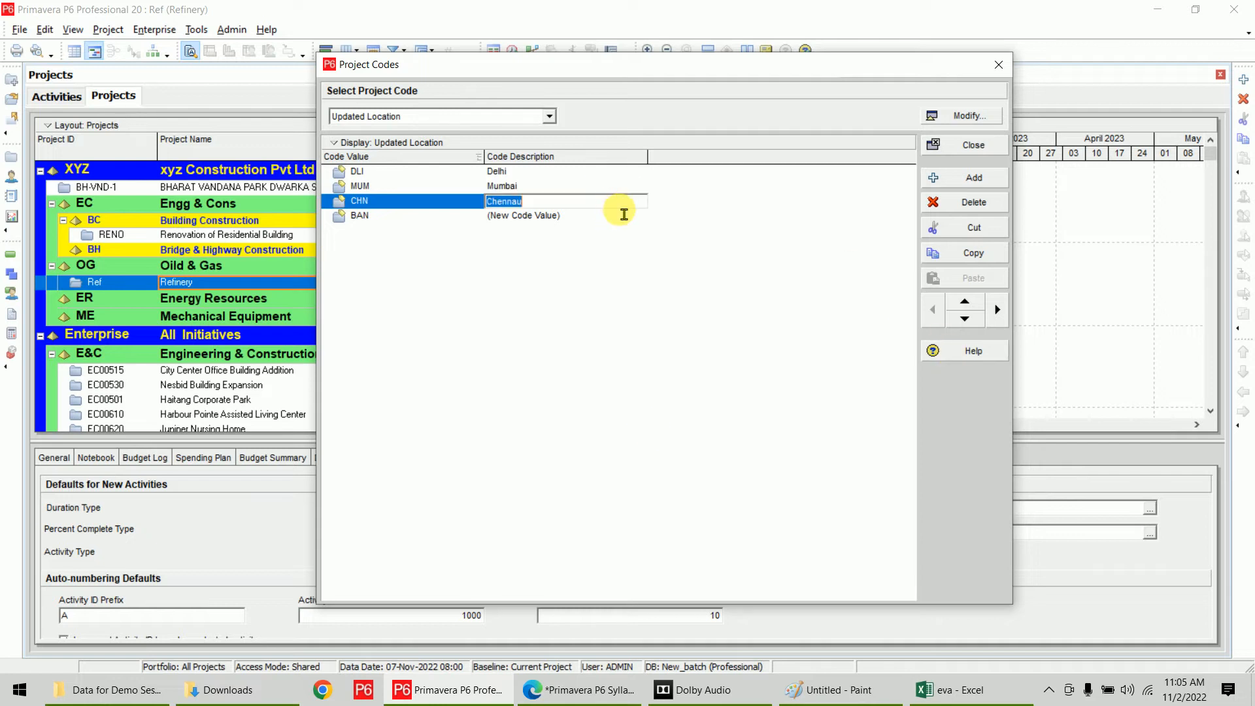
key("End")
key("BackSpace")
type("i")
key("Return")
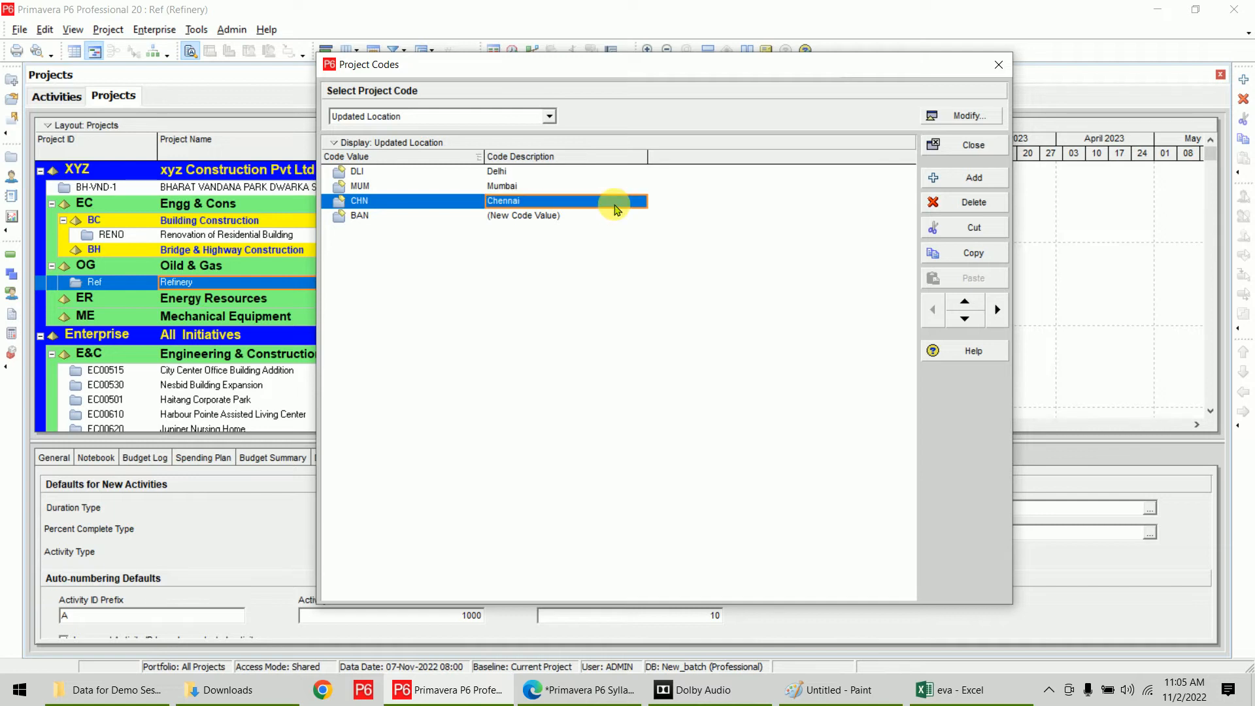
key("Down")
type("Bangalore")
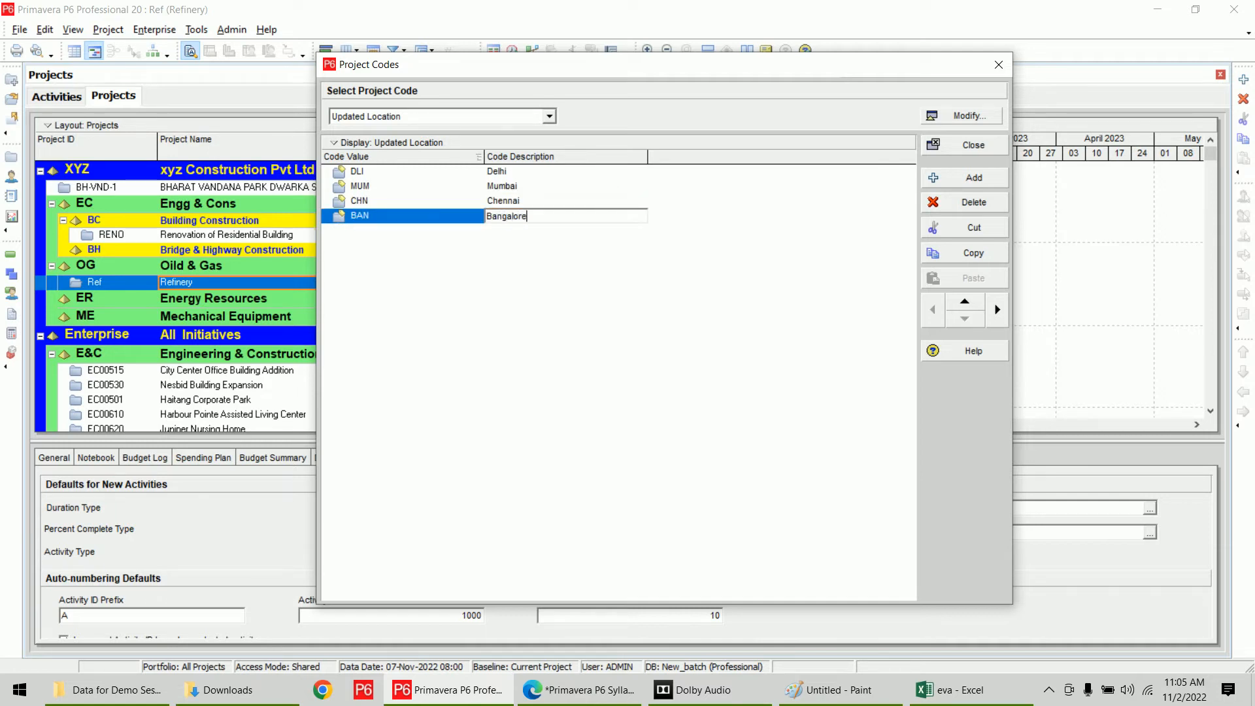
key("Return")
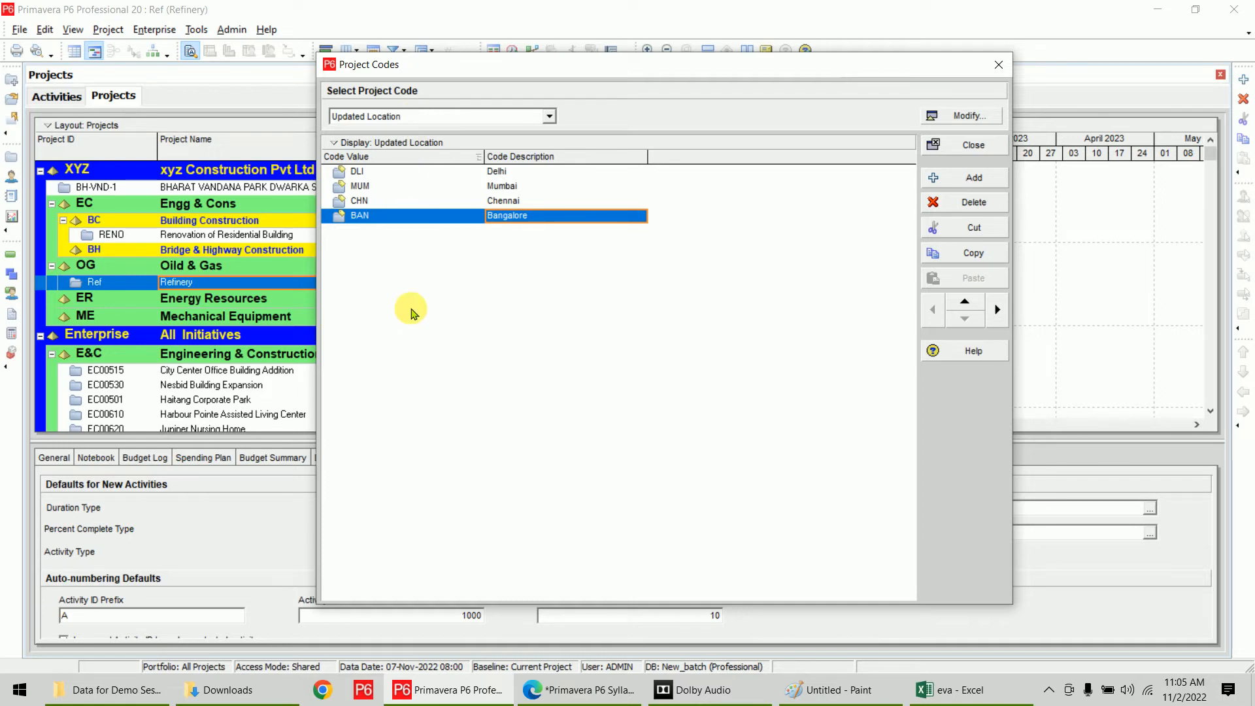
left_click(943, 150)
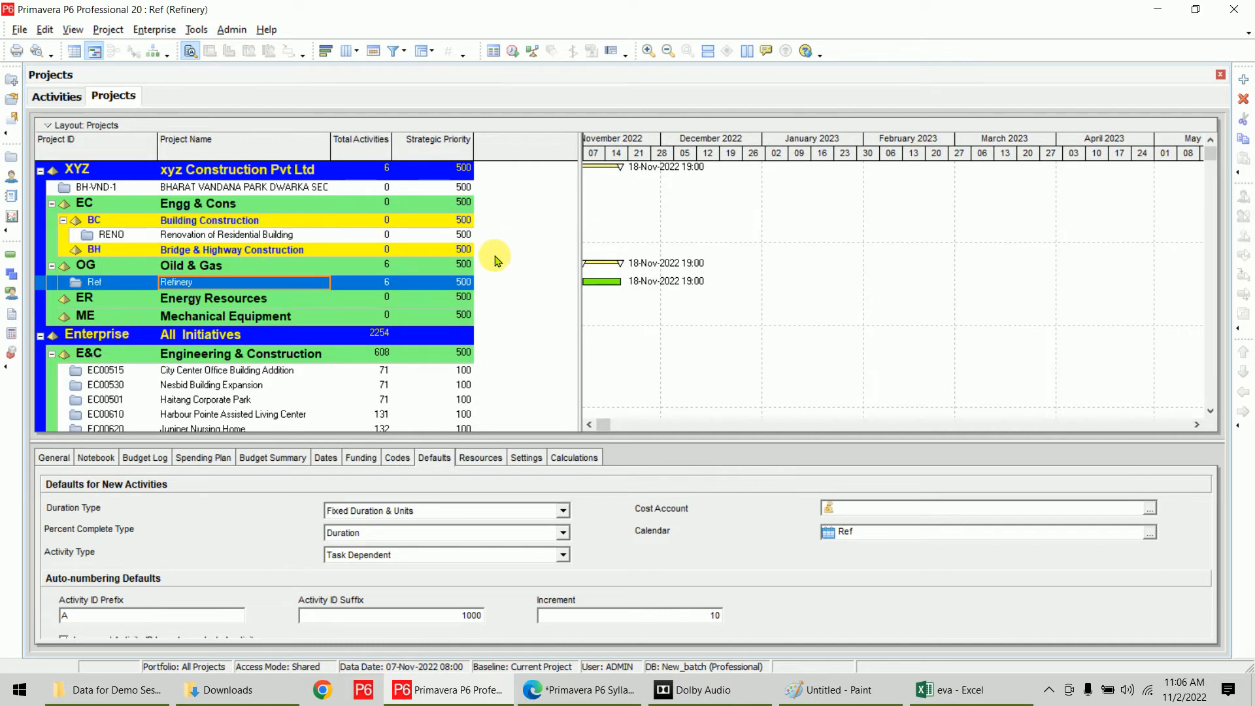
- Assign the Updated Location value DLI to project BH-VND-1, enlarging the project code assignment window to show all four city values
left_click(325, 189)
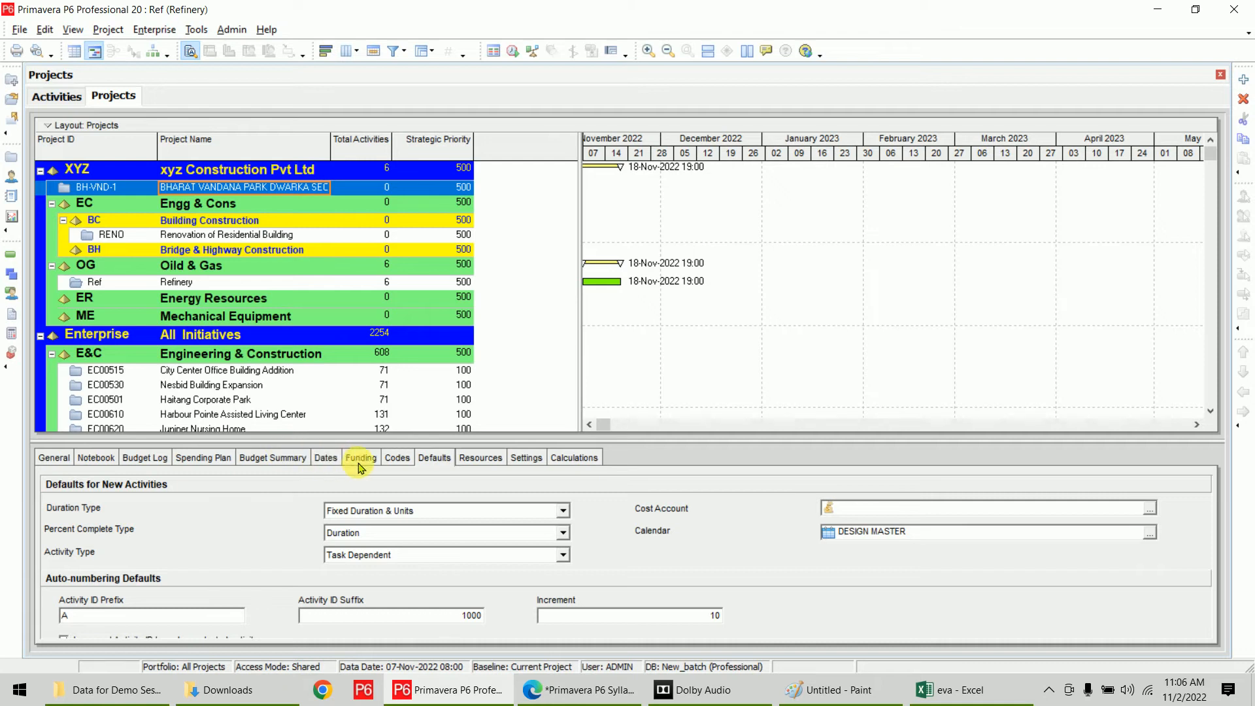
left_click(396, 458)
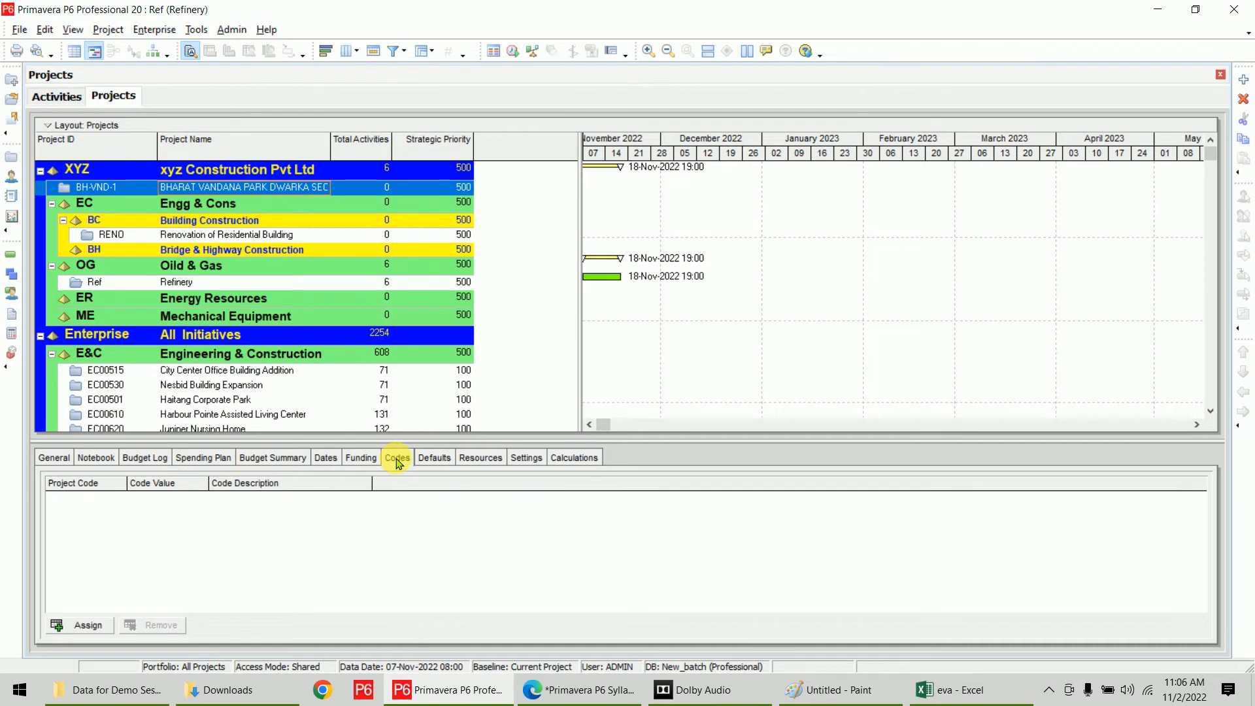
left_click(81, 624)
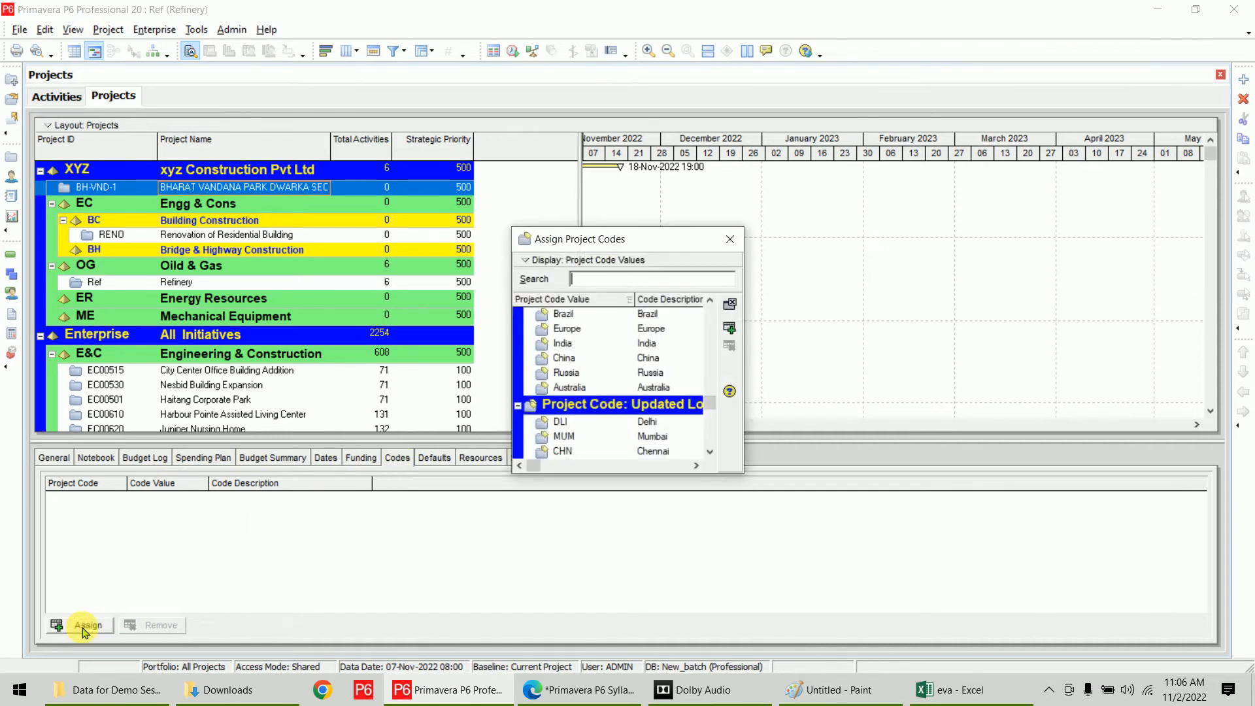
left_click_drag(617, 239, 708, 155)
left_click_drag(840, 398, 1018, 507)
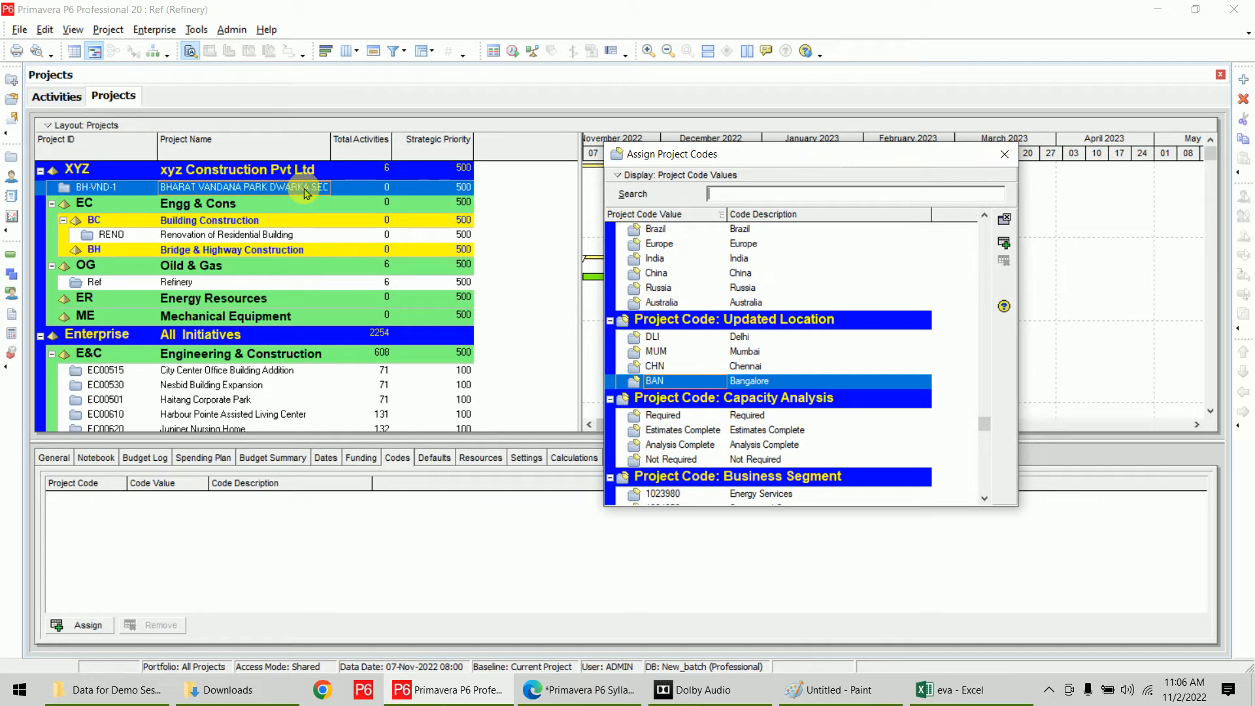
double_click(755, 337)
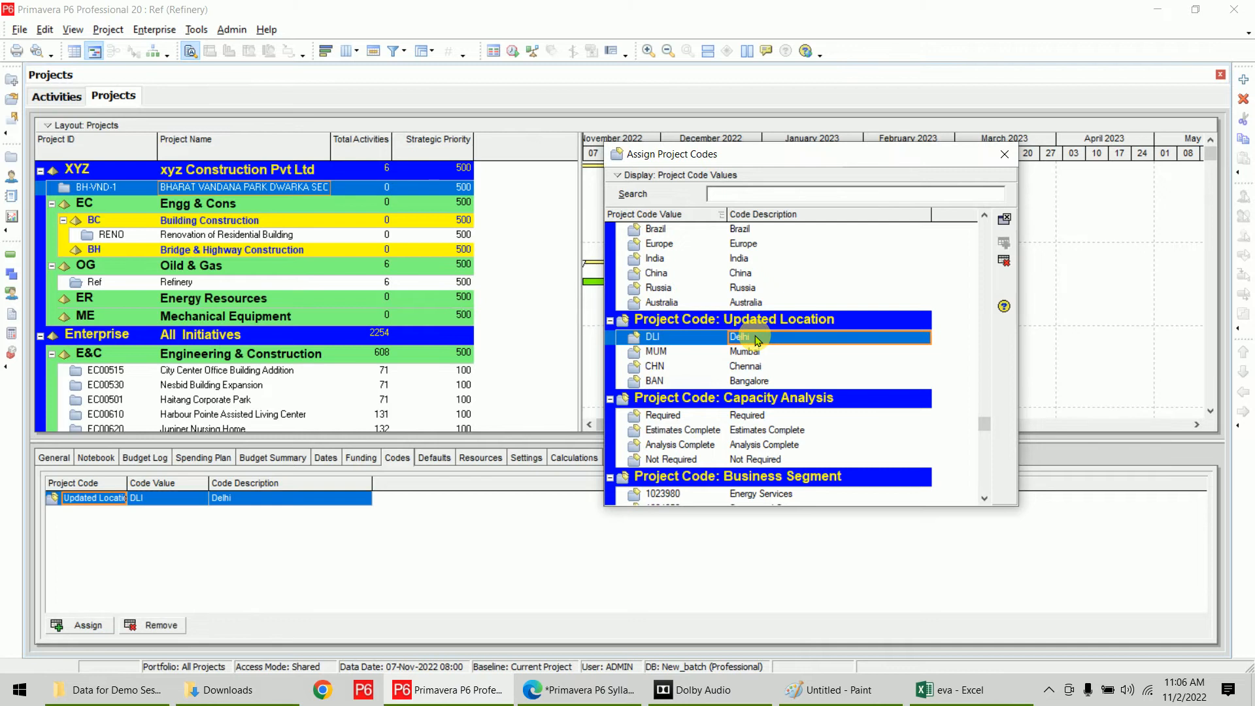
- Assign Updated Location values MUM to Renovation of Residential Building, CHN to Refinery and BAN to City Center Office Building Addition
left_click(295, 236)
double_click(768, 352)
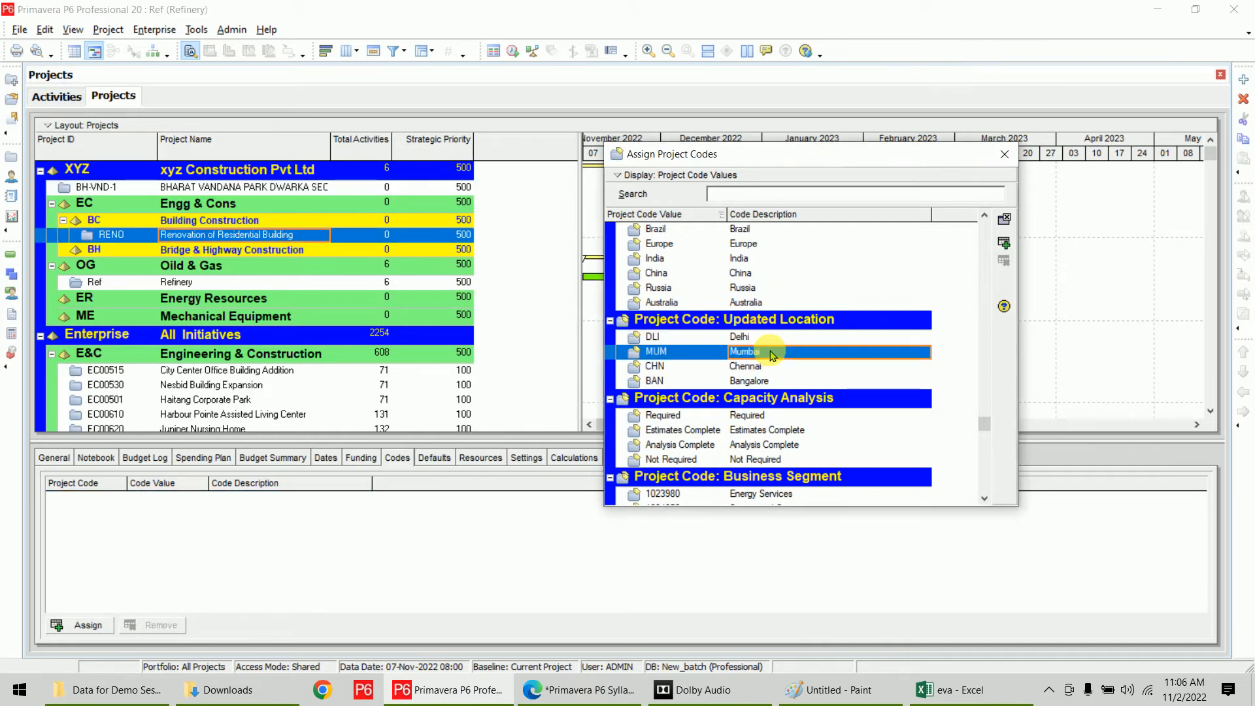
left_click(203, 280)
double_click(808, 366)
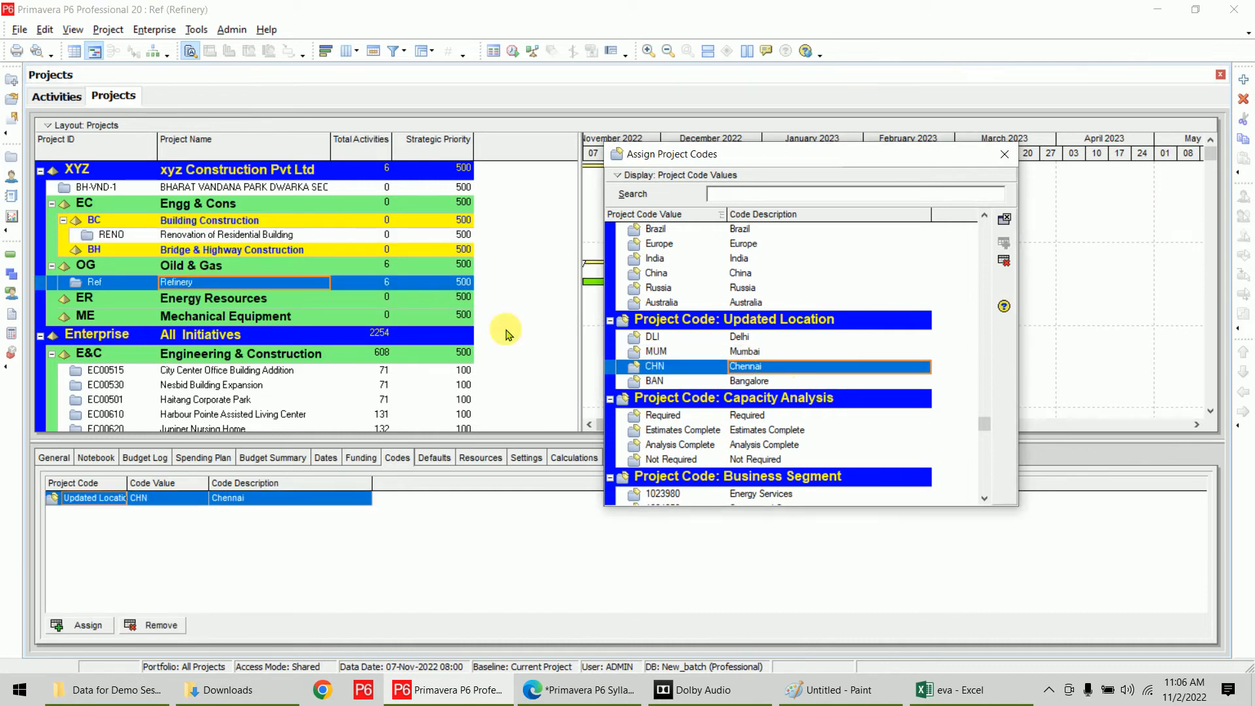
left_click(235, 370)
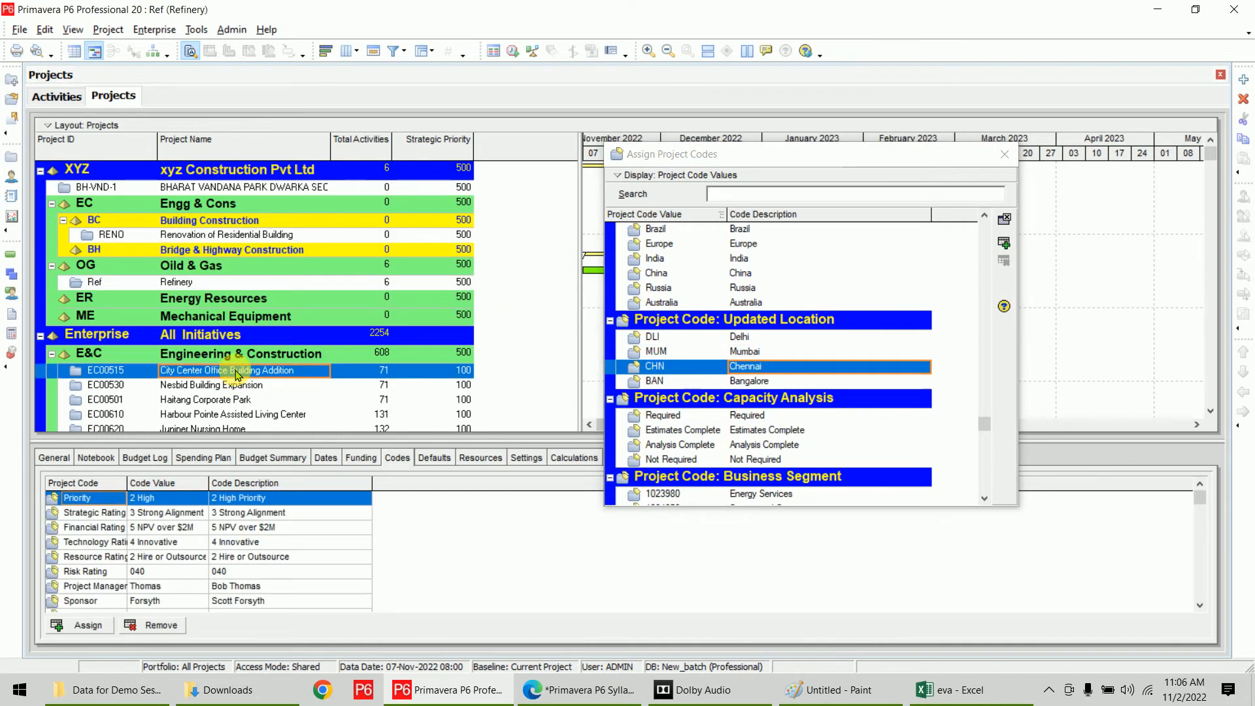
double_click(794, 380)
- Assign Updated Location values CHN to Nesbid Building Expansion, MUM to Haitang Corporate Park and Juniper Nursing Home, and DLI to Harbour Pointe Assisted Living Center
left_click(286, 386)
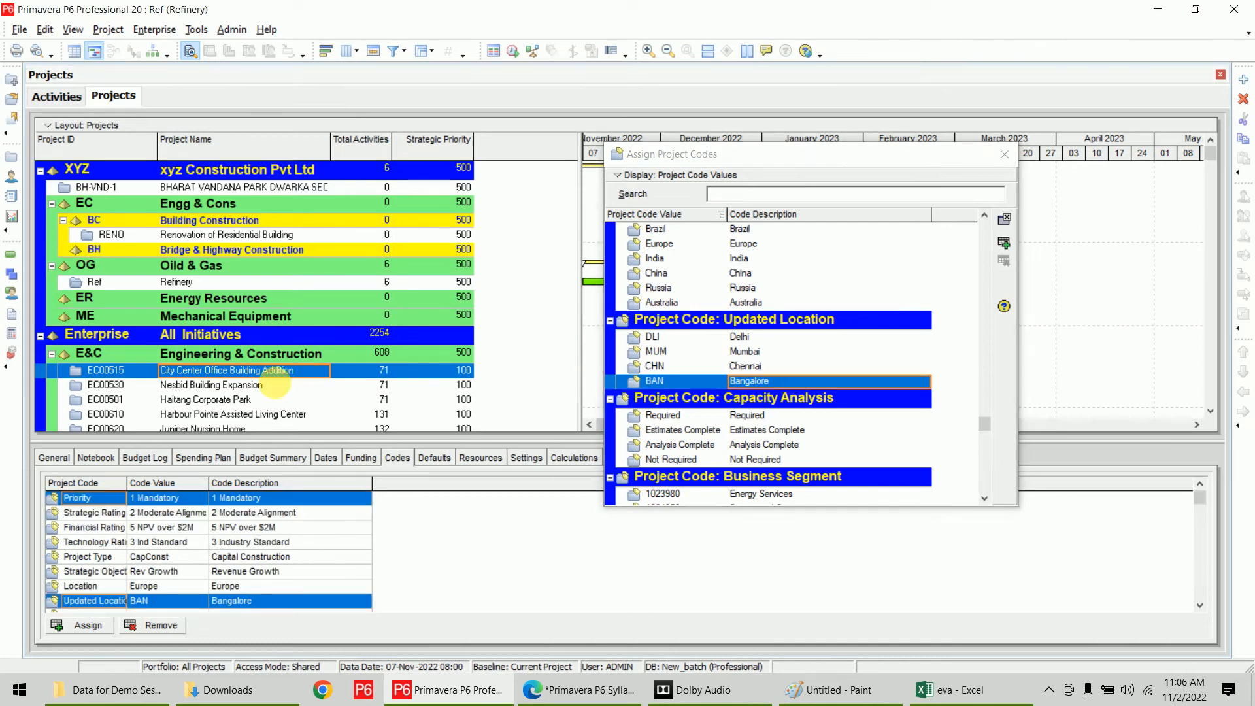
double_click(781, 366)
left_click(216, 399)
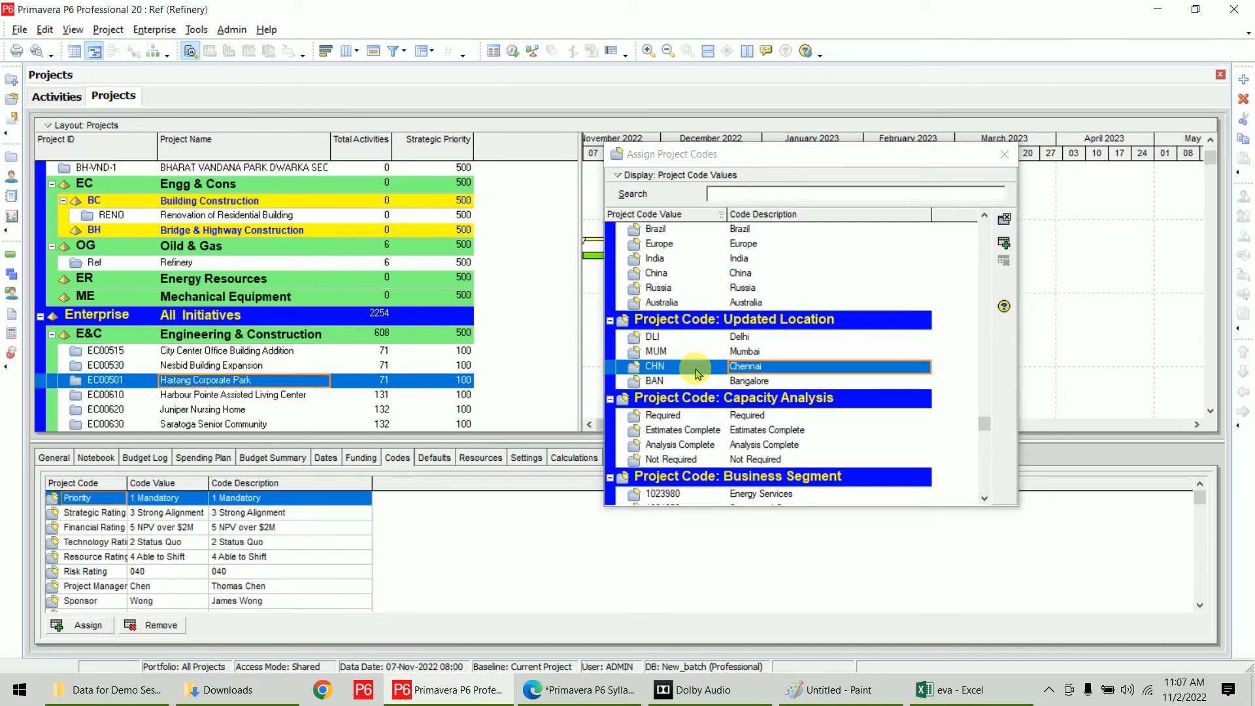
double_click(745, 351)
left_click(219, 395)
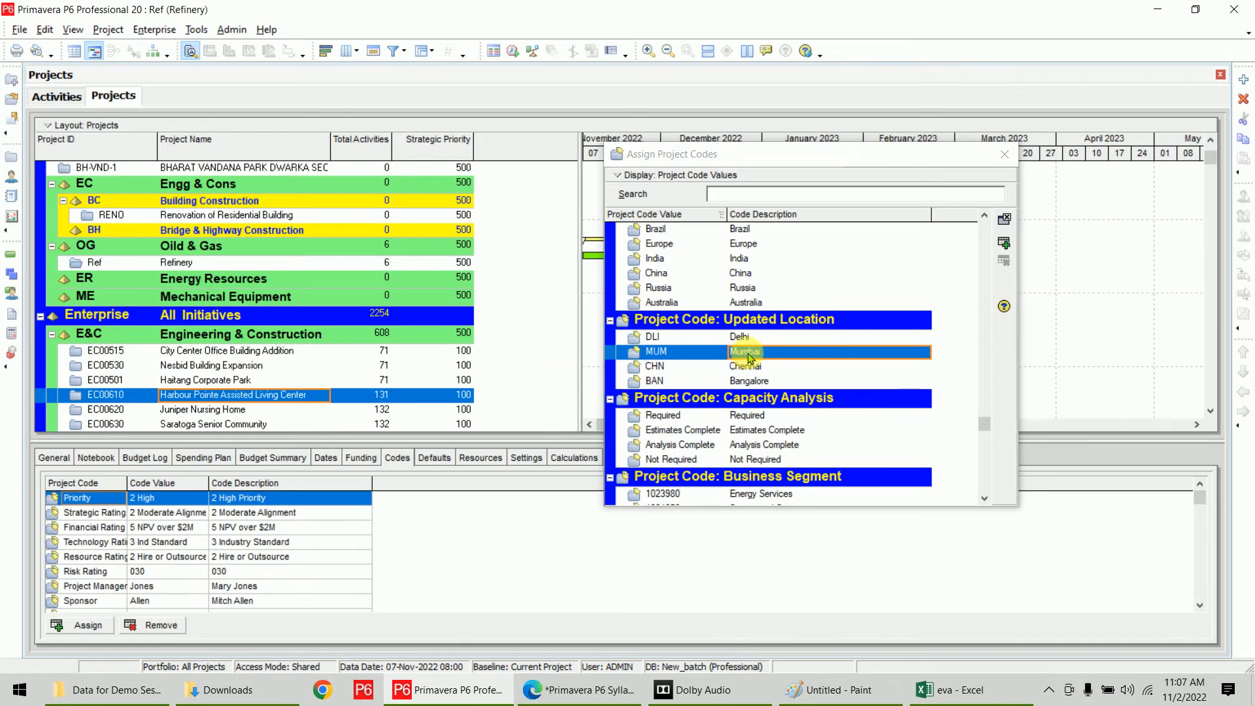
double_click(742, 336)
left_click(286, 410)
double_click(745, 351)
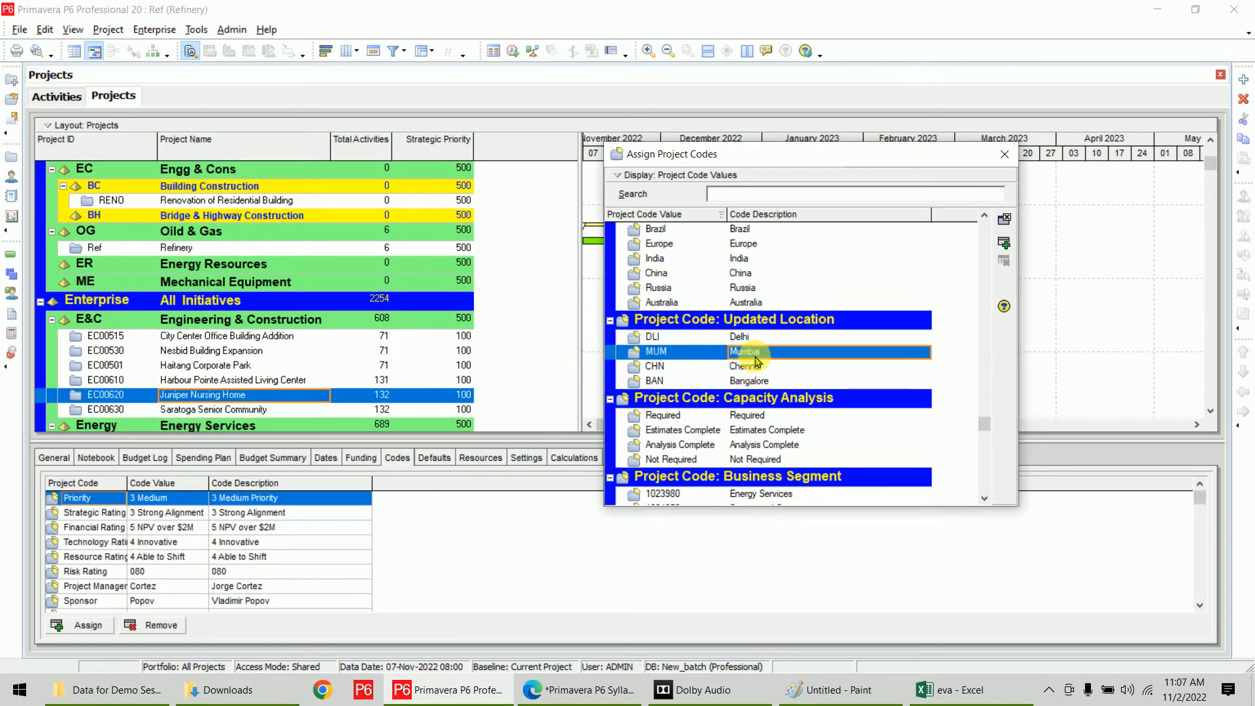
- Assign Updated Location values BAN to Saratoga Senior Community, CHN to Baytown, TX - Offline Maintenance Work and MUM to Red River - Refuel Outage
left_click(226, 411)
double_click(745, 381)
left_click(286, 423)
double_click(745, 366)
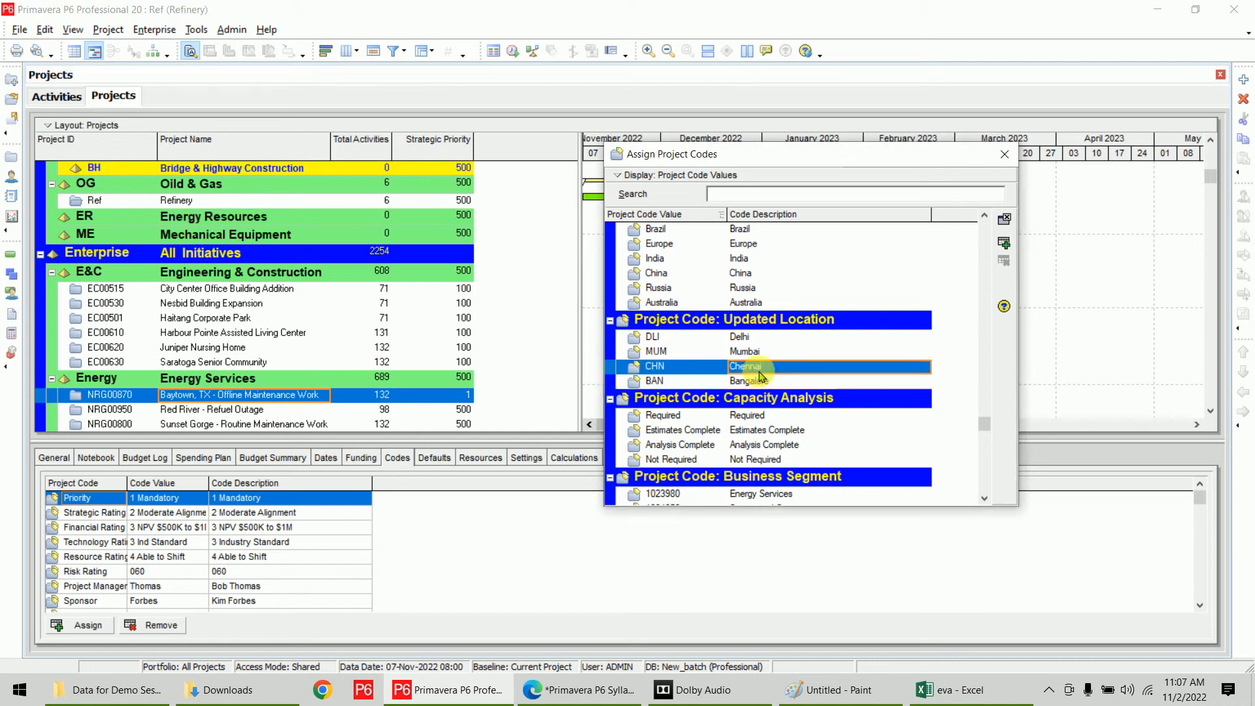
left_click(265, 409)
double_click(752, 351)
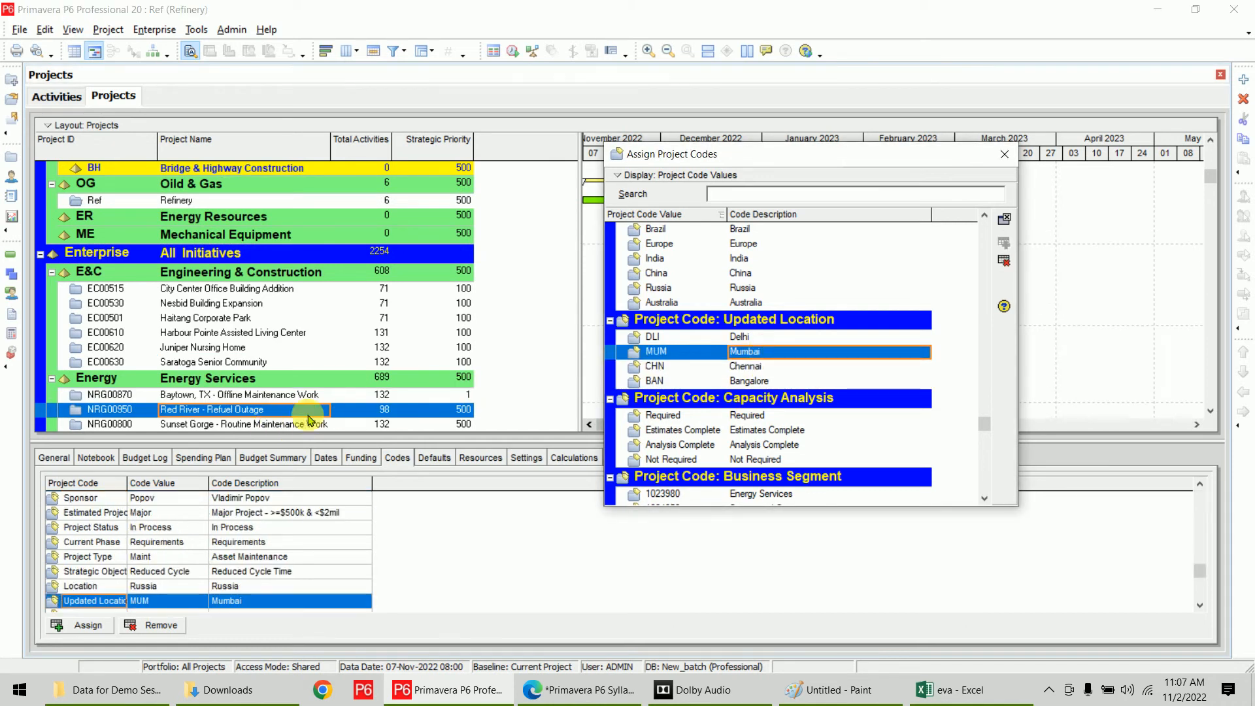
- Assign Updated Location values DLI to Sunset Gorge - Routine Maintenance Work, BAN to Sillersville - Refuel Outage and MUM to Johnstown - Routine Maintenance Work
left_click(281, 423)
double_click(745, 337)
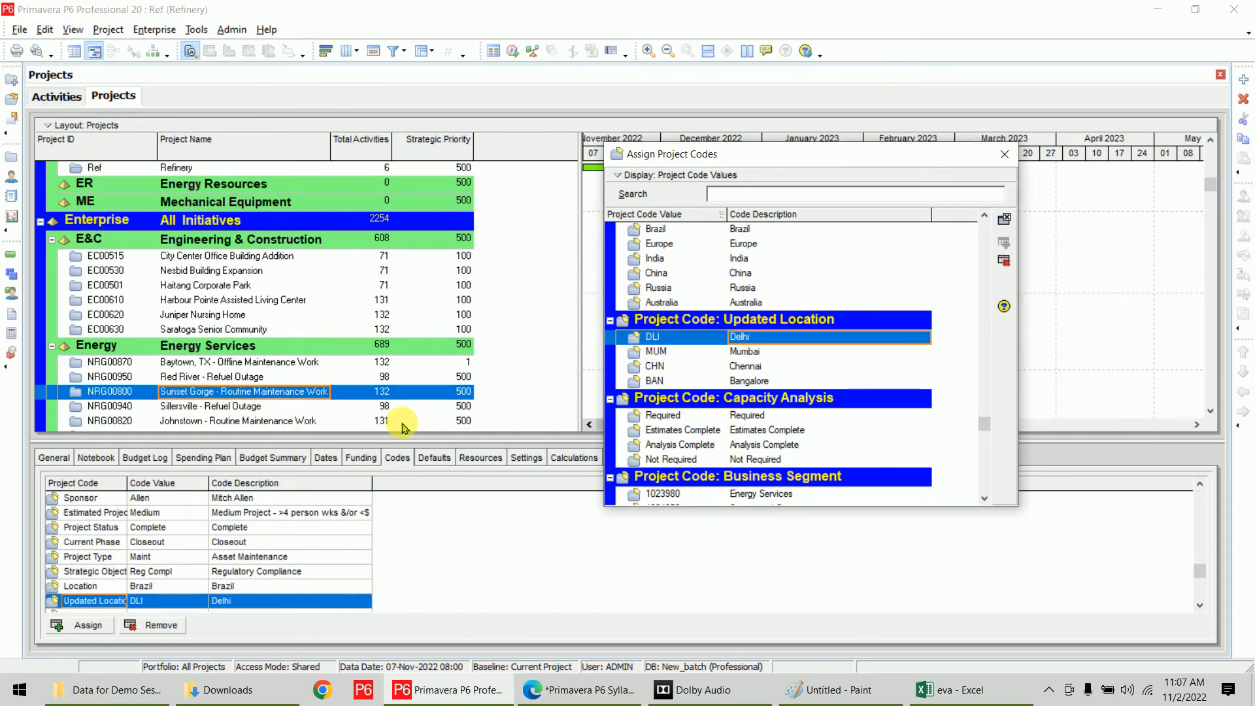
left_click(300, 406)
double_click(719, 381)
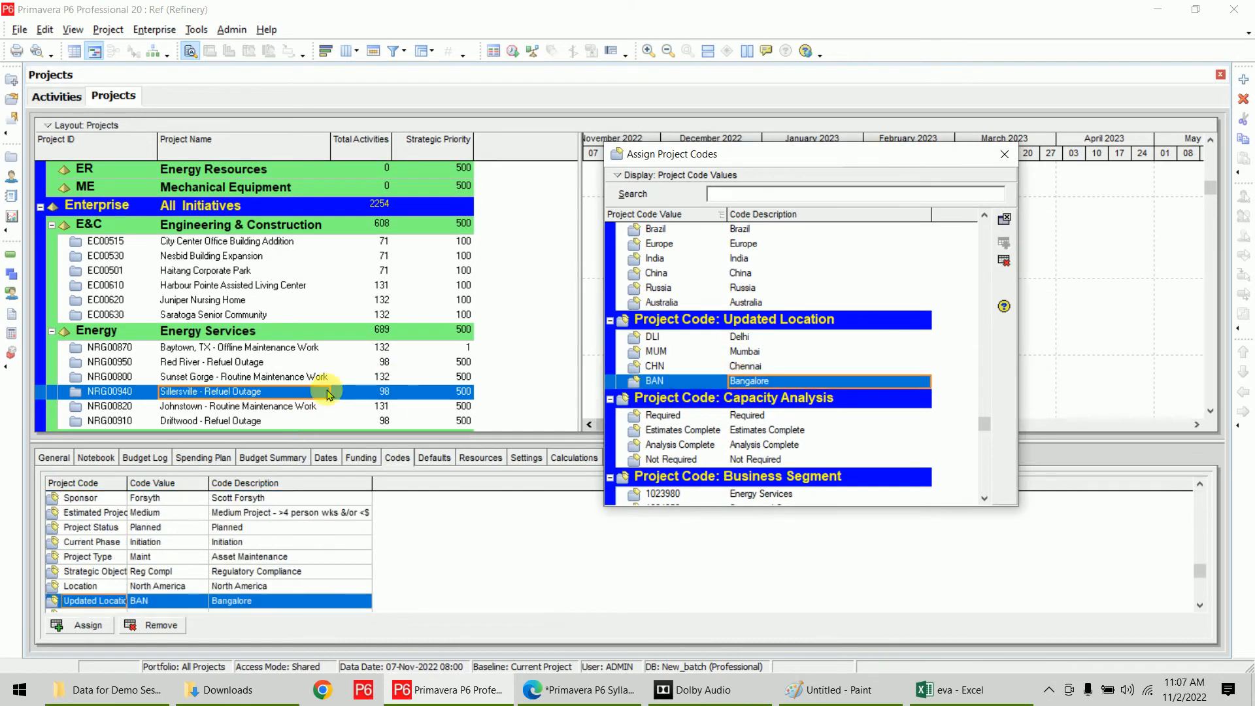
left_click(287, 405)
double_click(738, 366)
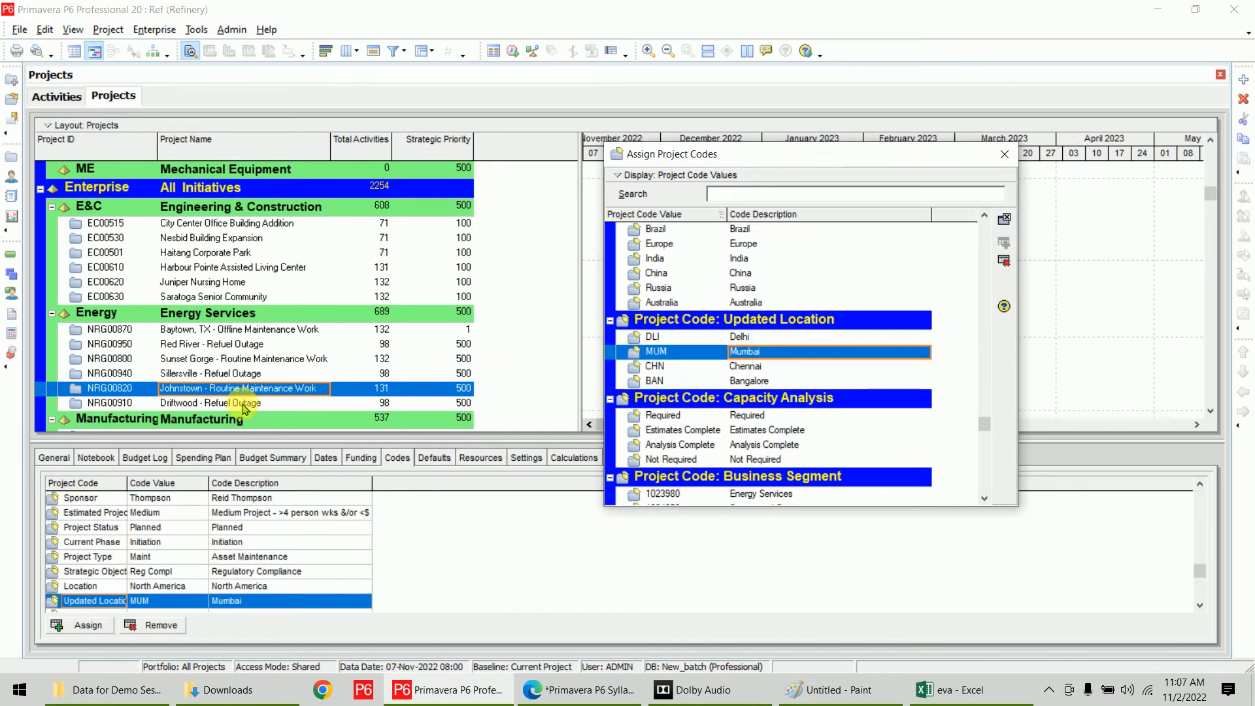
- Assign Updated Location values CHN to Driftwood - Refuel Outage and BAN to Cordova - Plant Expansion & Modernization, and close the code assignment window
left_click(261, 403)
double_click(738, 366)
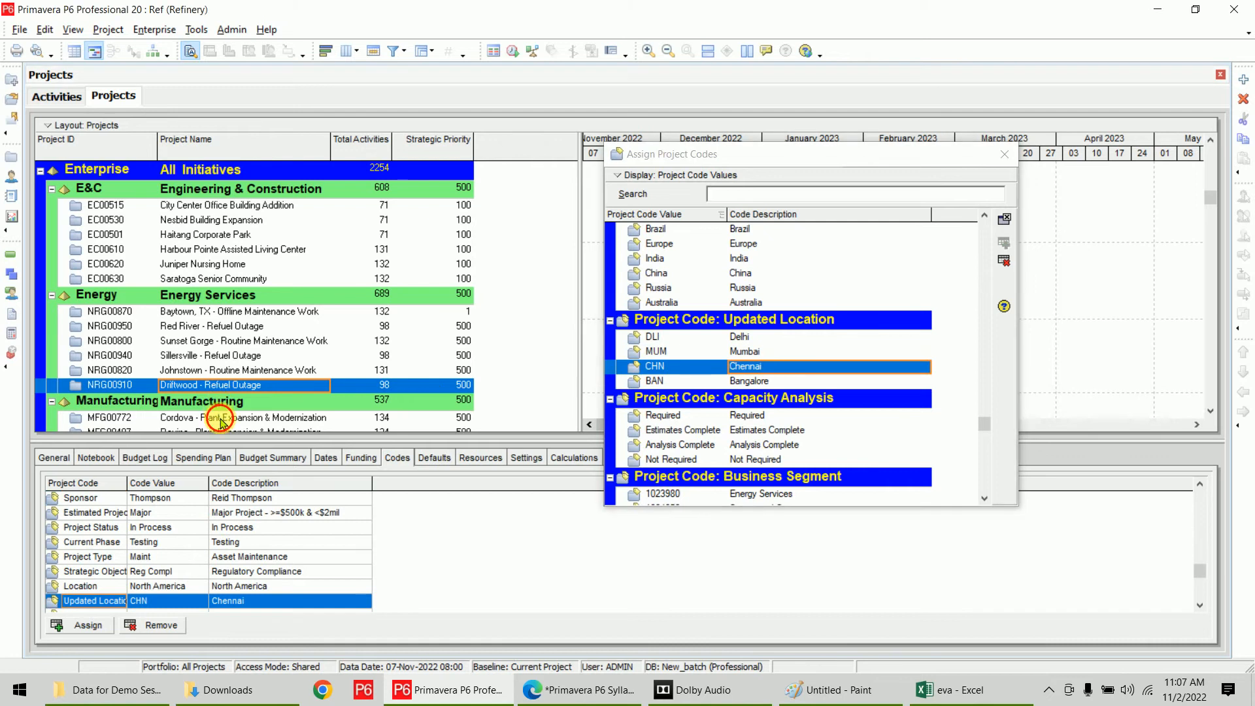
left_click(215, 417)
double_click(752, 381)
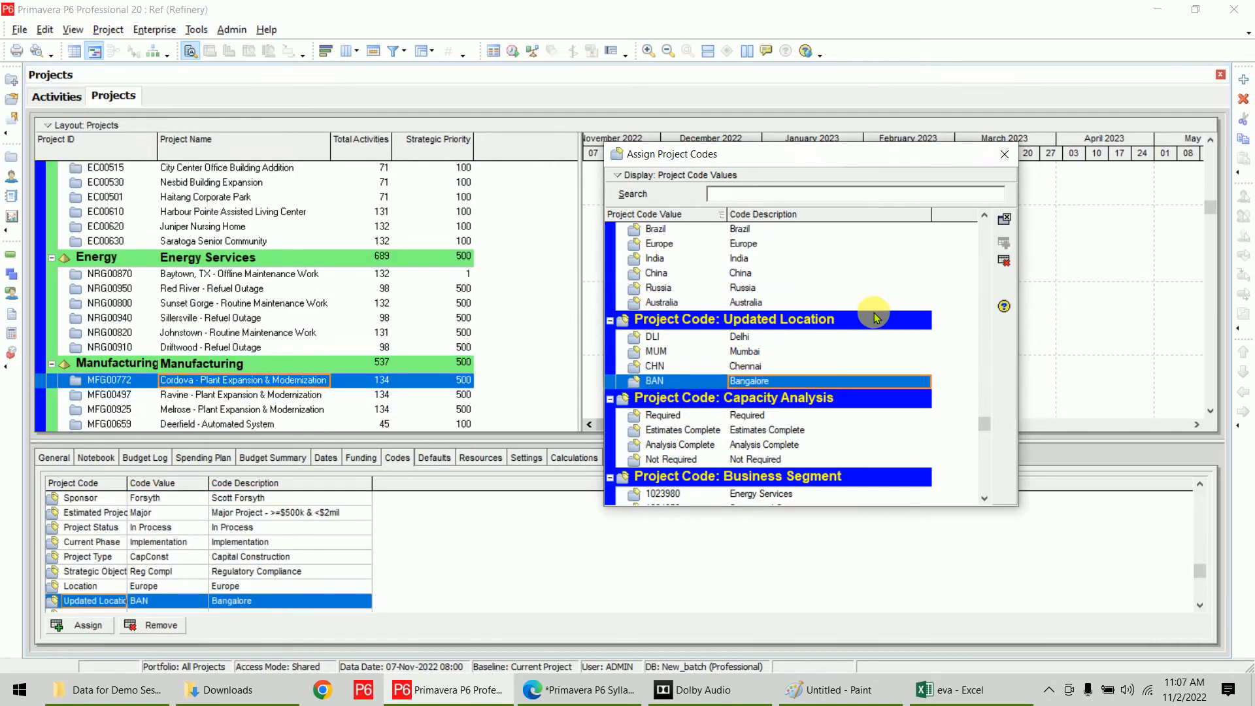
scroll(384, 321, "down", 9)
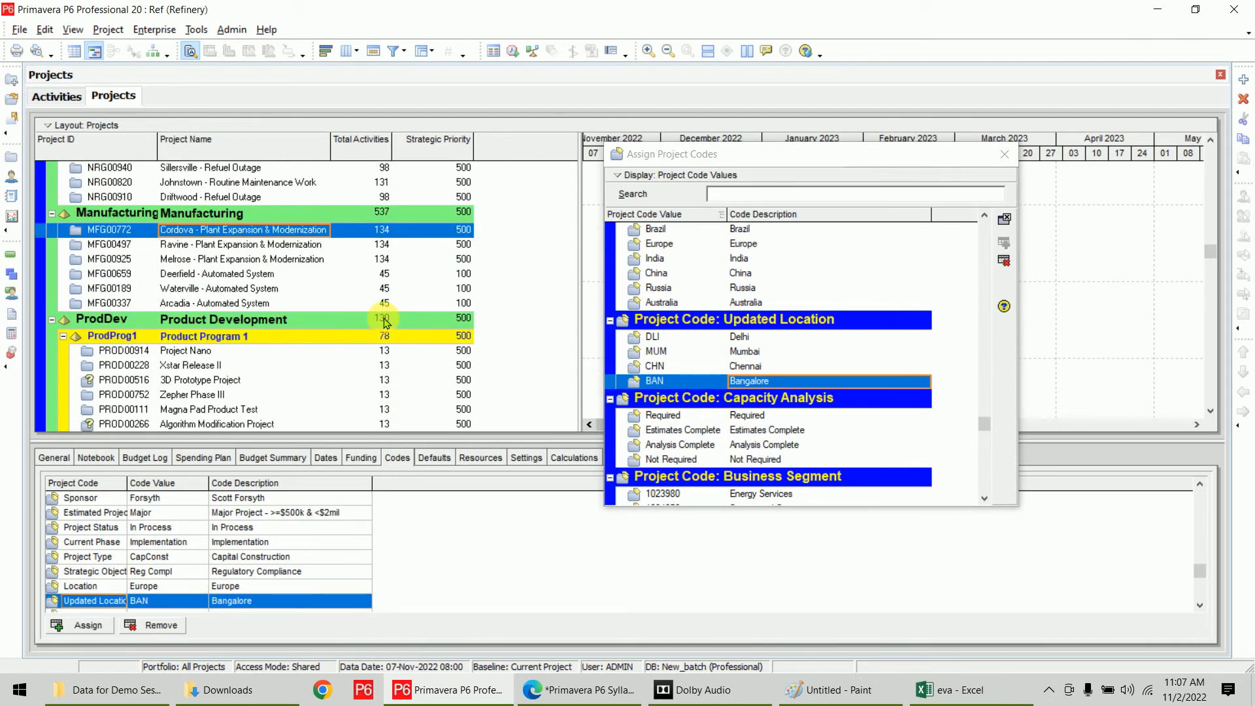
scroll(386, 320, "down", 4)
scroll(386, 321, "up", 5)
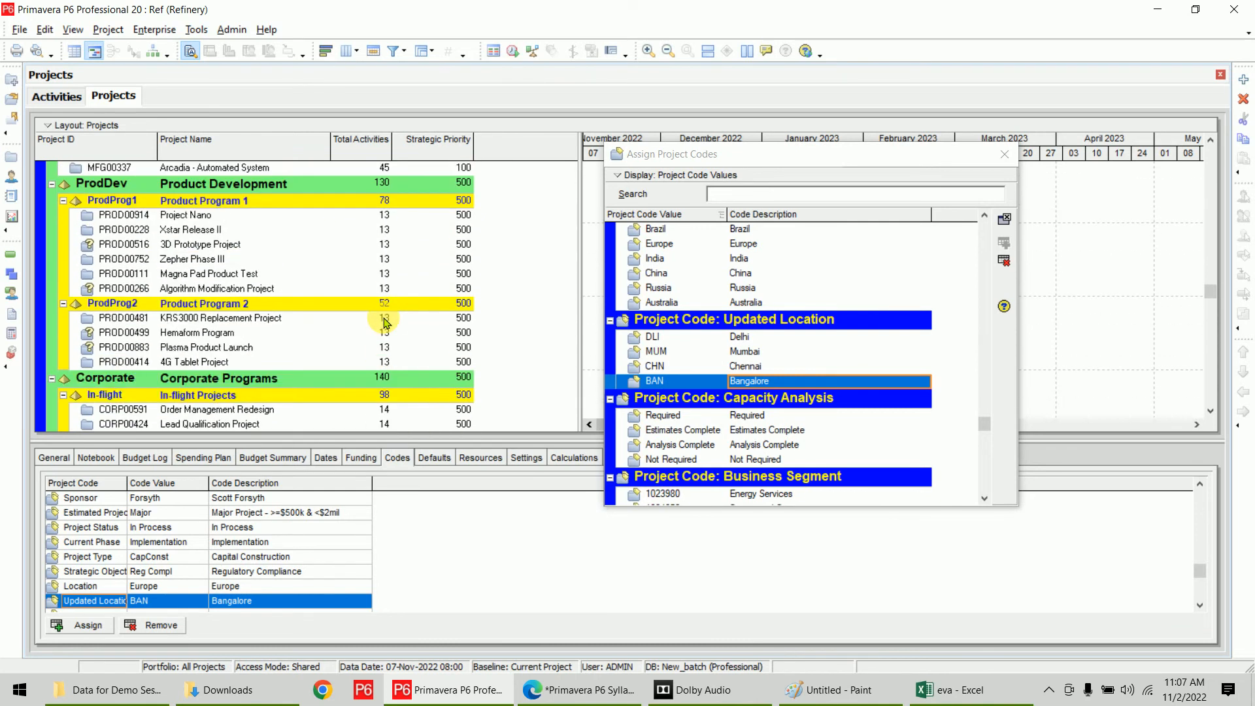
scroll(385, 321, "up", 12)
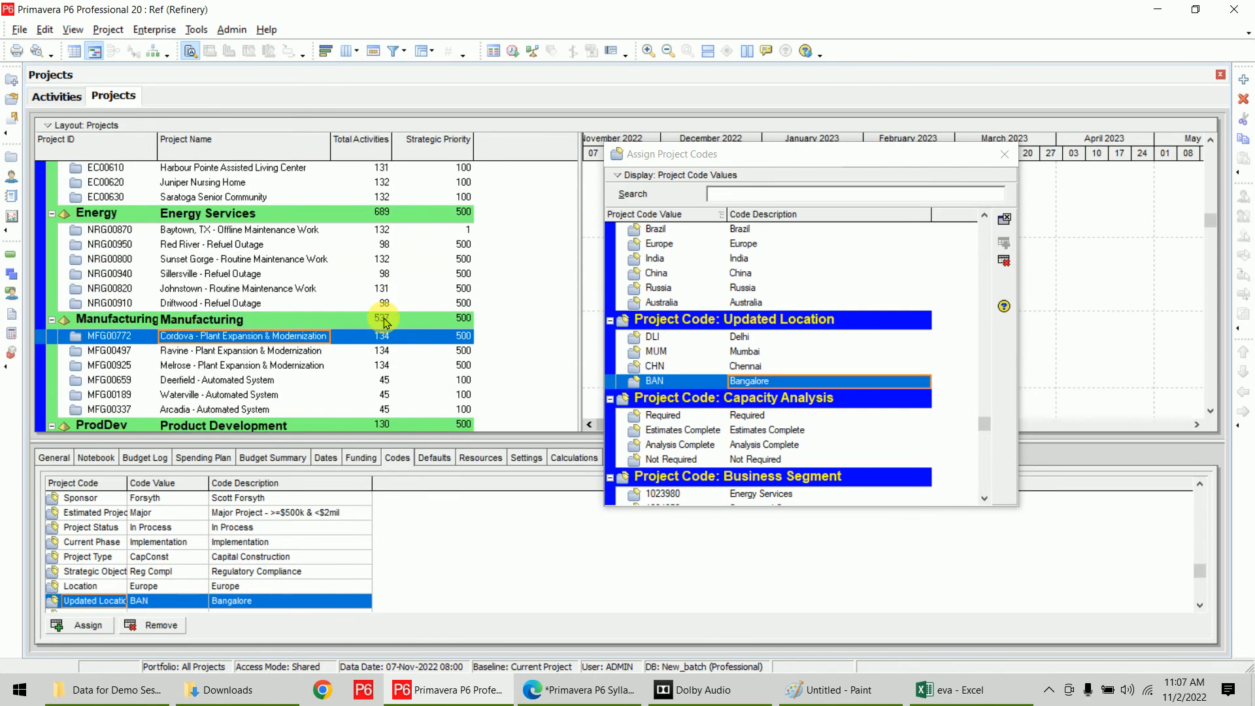
left_click(1005, 154)
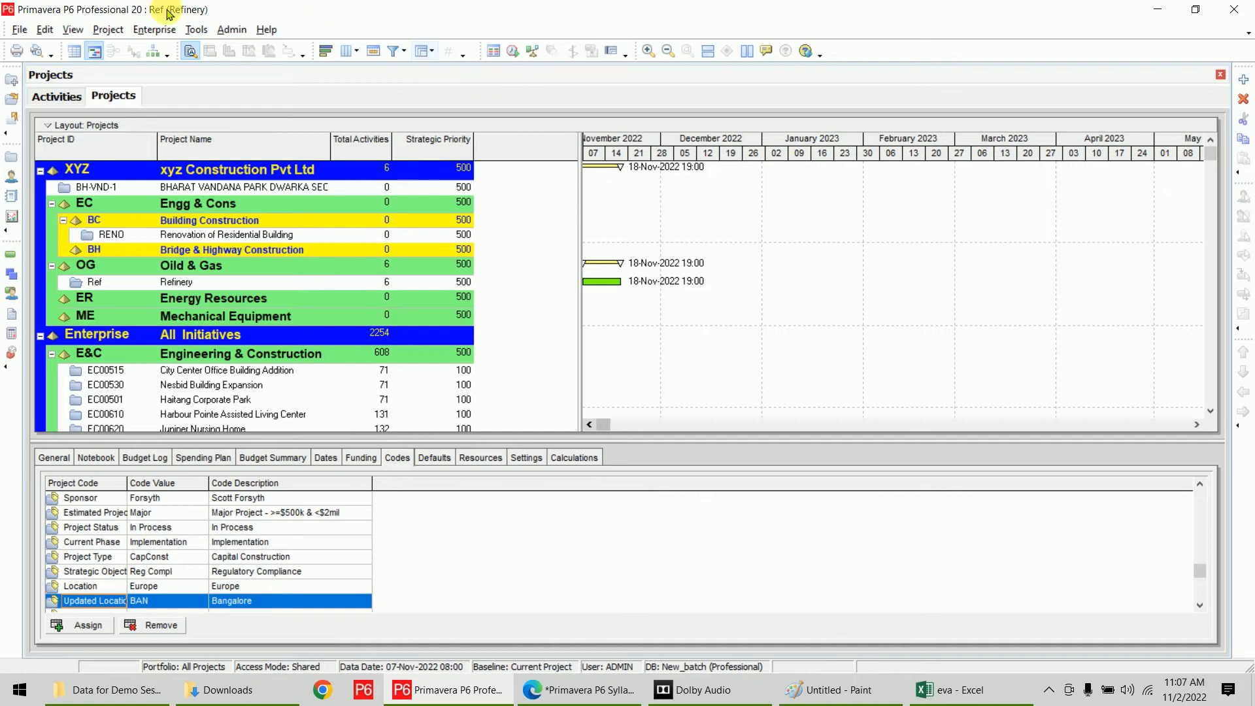
- Group the project list by the Updated Location code instead of EPS and apply the grouping
right_click(563, 300)
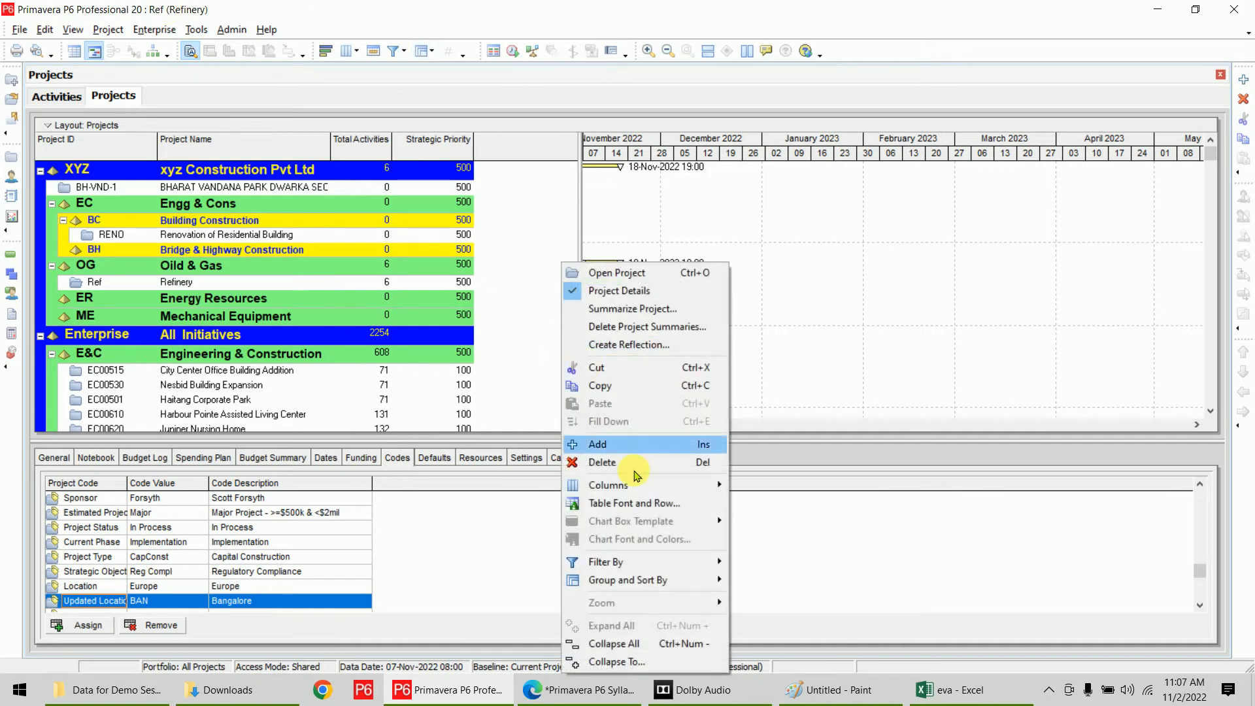
mouse_move(656, 589)
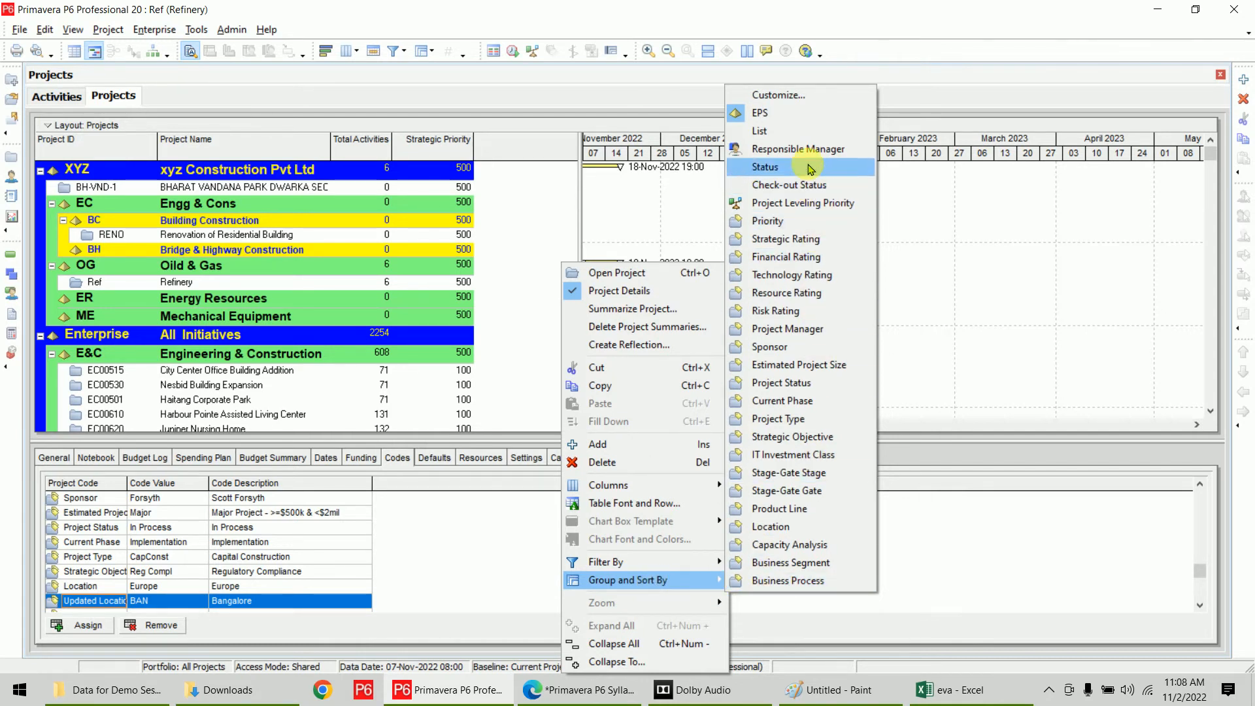
left_click(798, 100)
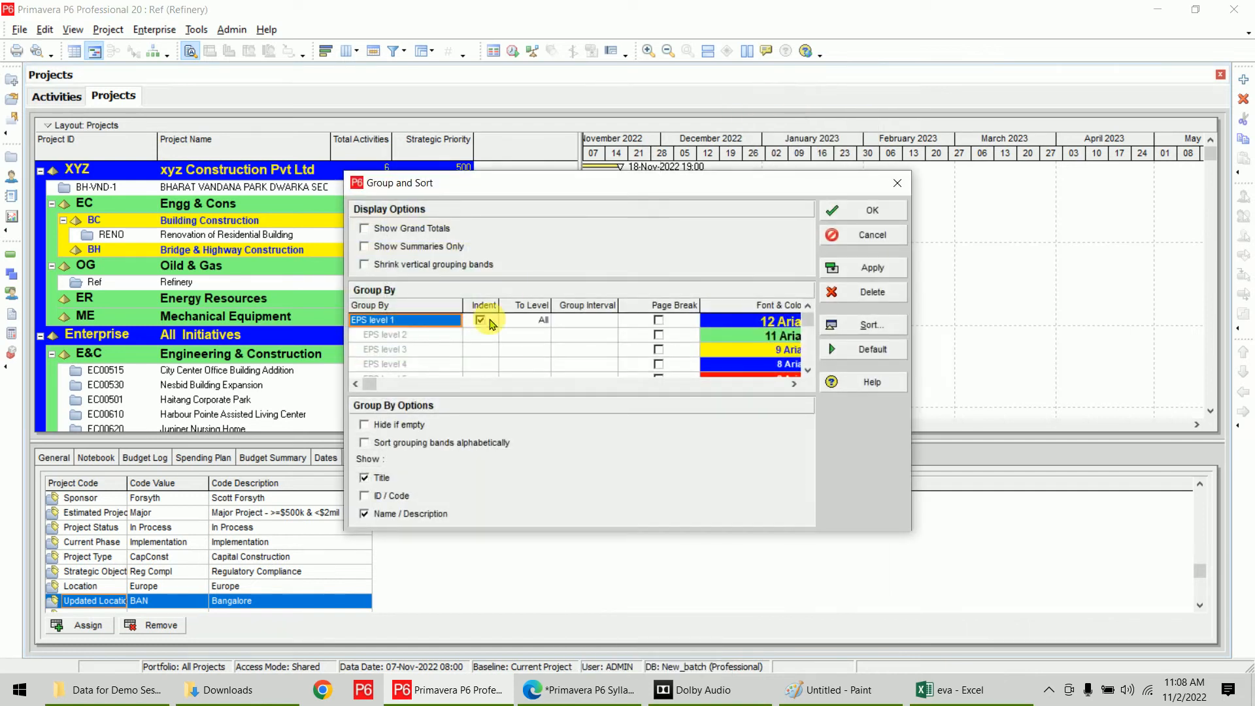
left_click(462, 330)
left_click_drag(458, 343, 465, 534)
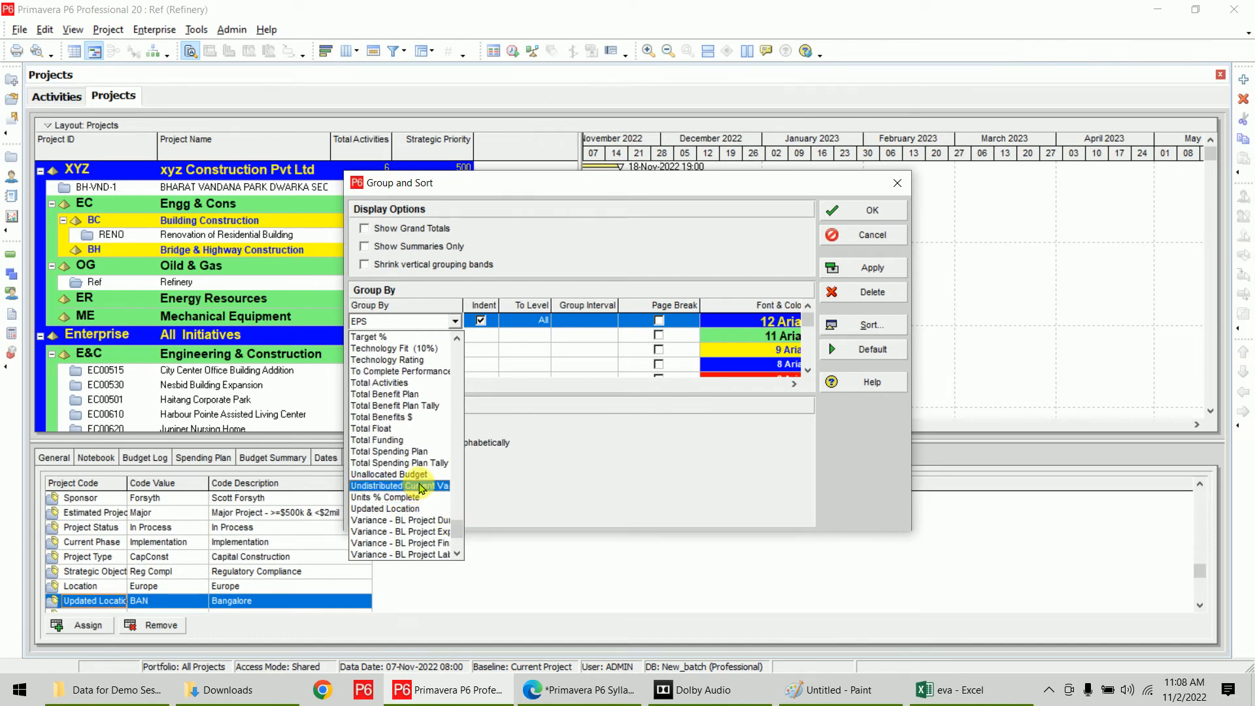
left_click(428, 517)
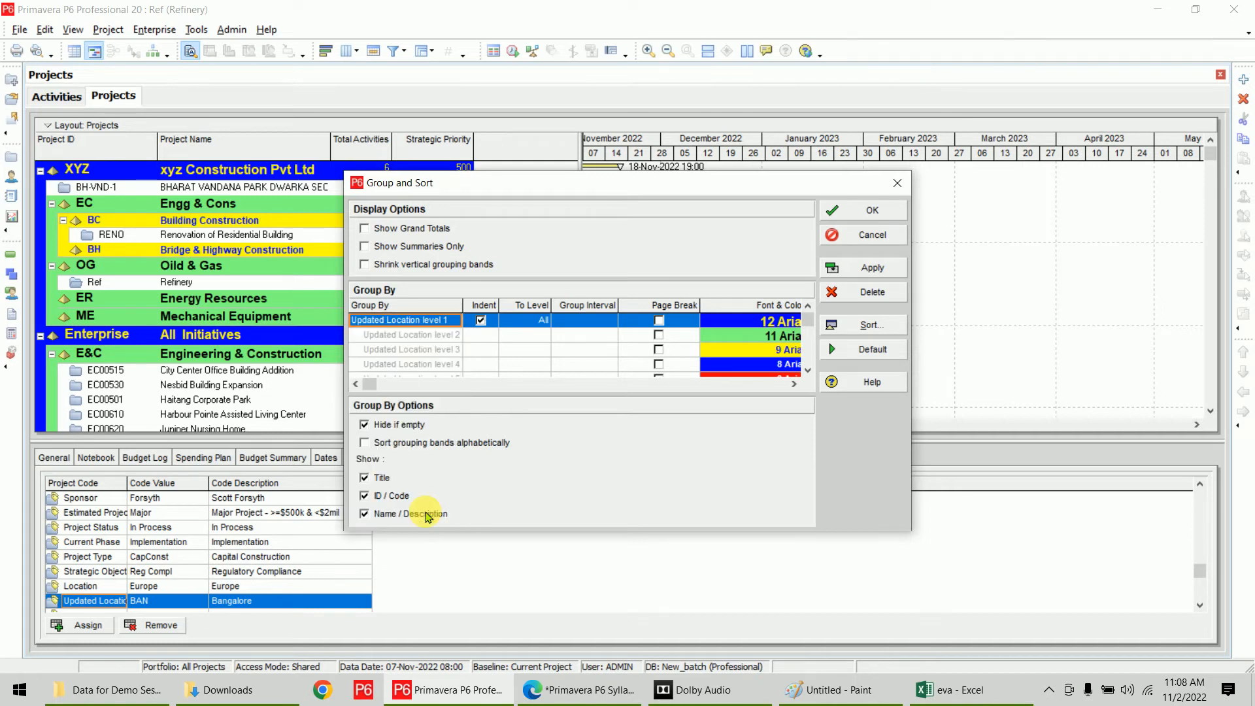
left_click(867, 268)
left_click(869, 210)
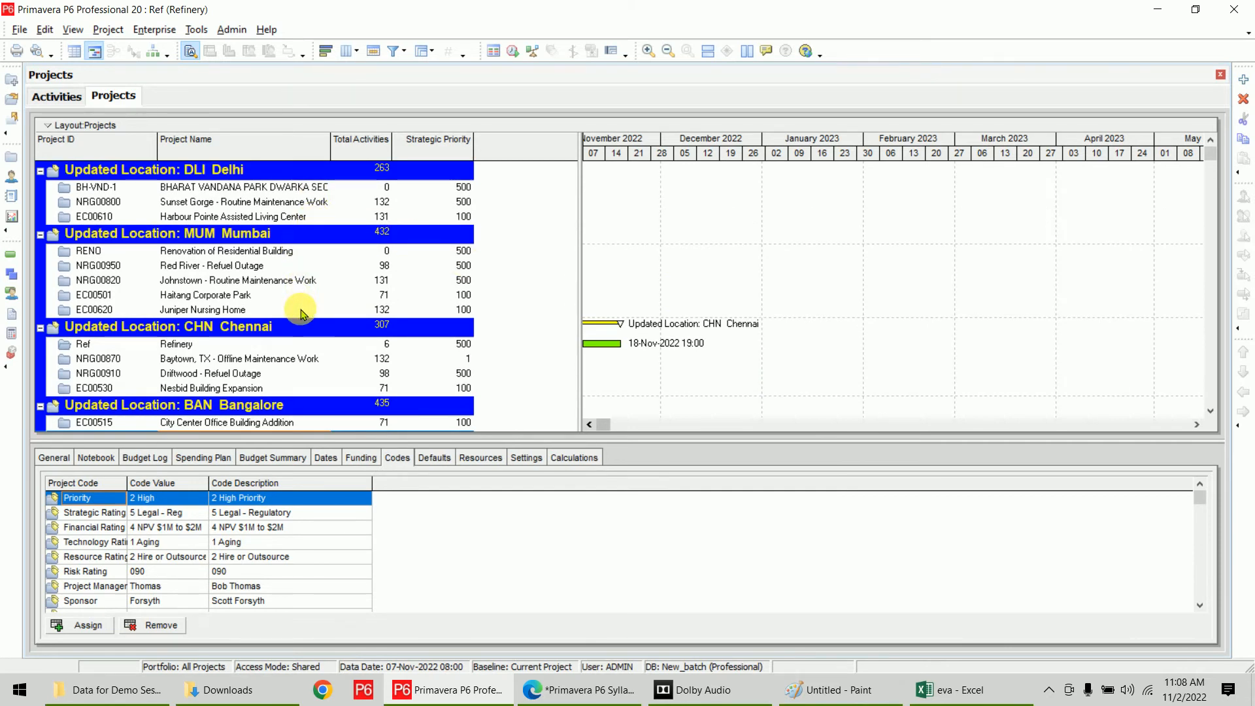
- Examine which projects are listed under each Updated Location group and which have no location
scroll(335, 259, "down", 1)
scroll(298, 327, "down", 3)
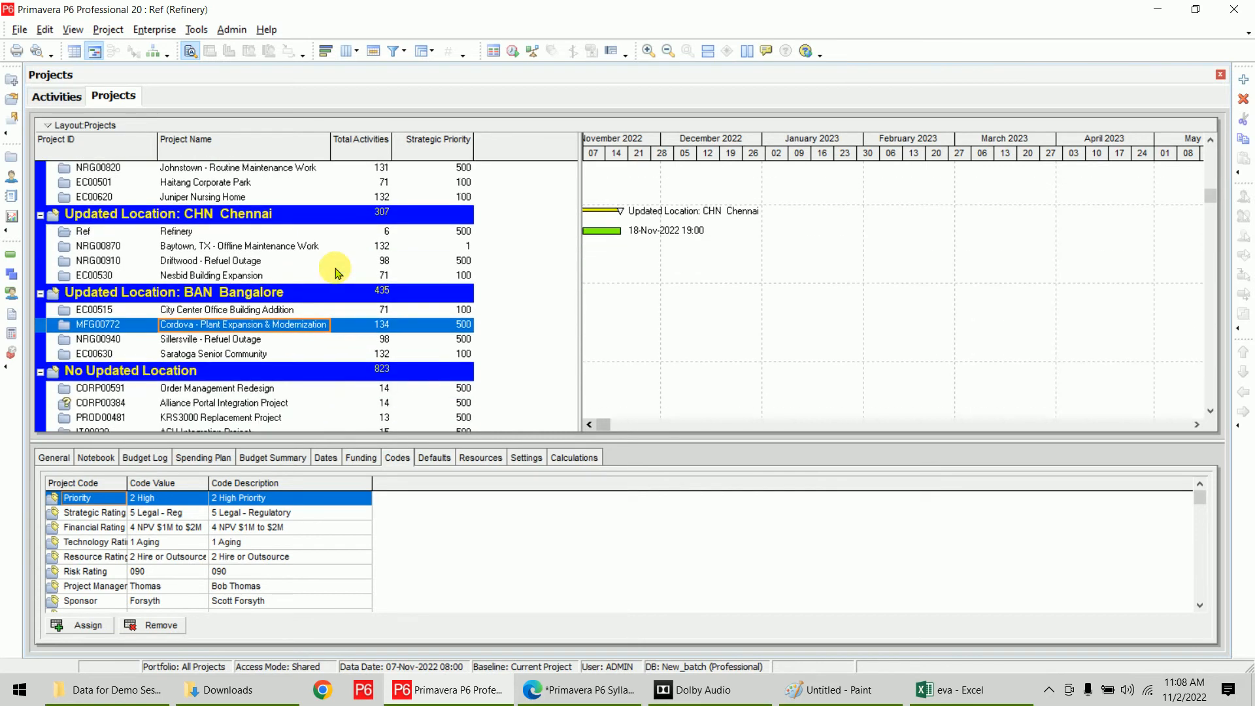
scroll(297, 320, "down", 1)
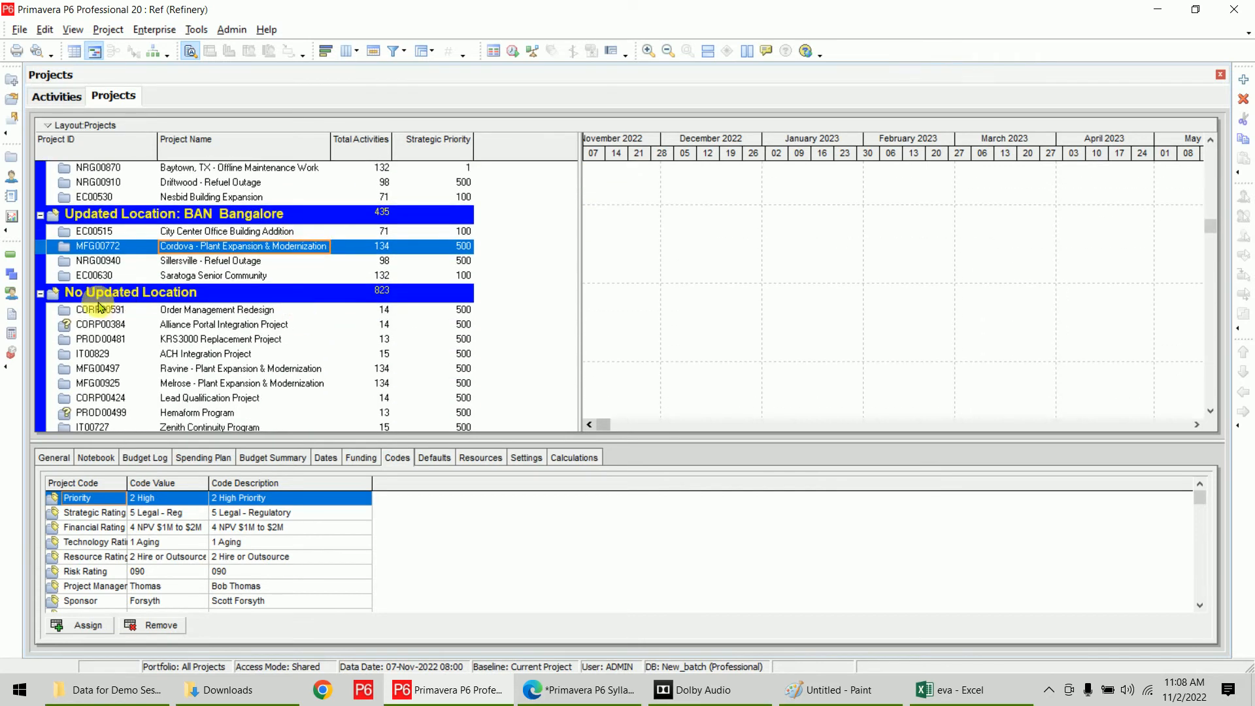
scroll(294, 350, "down", 10)
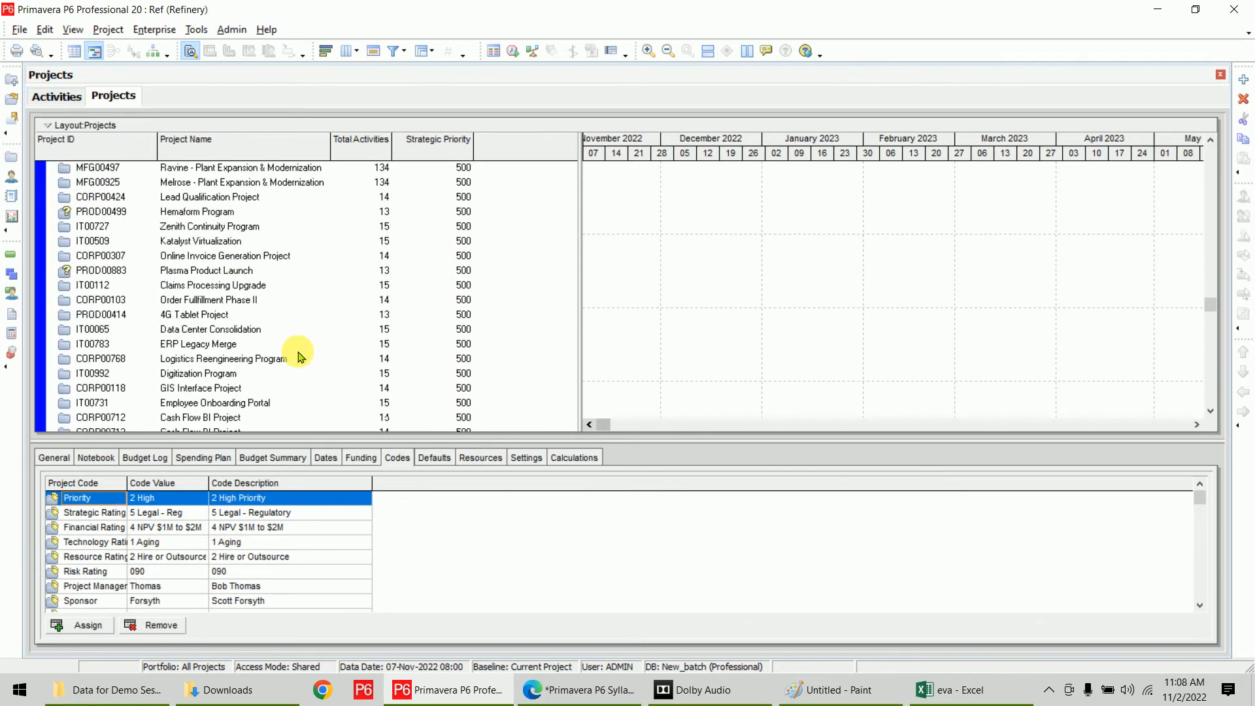
scroll(298, 356, "up", 5)
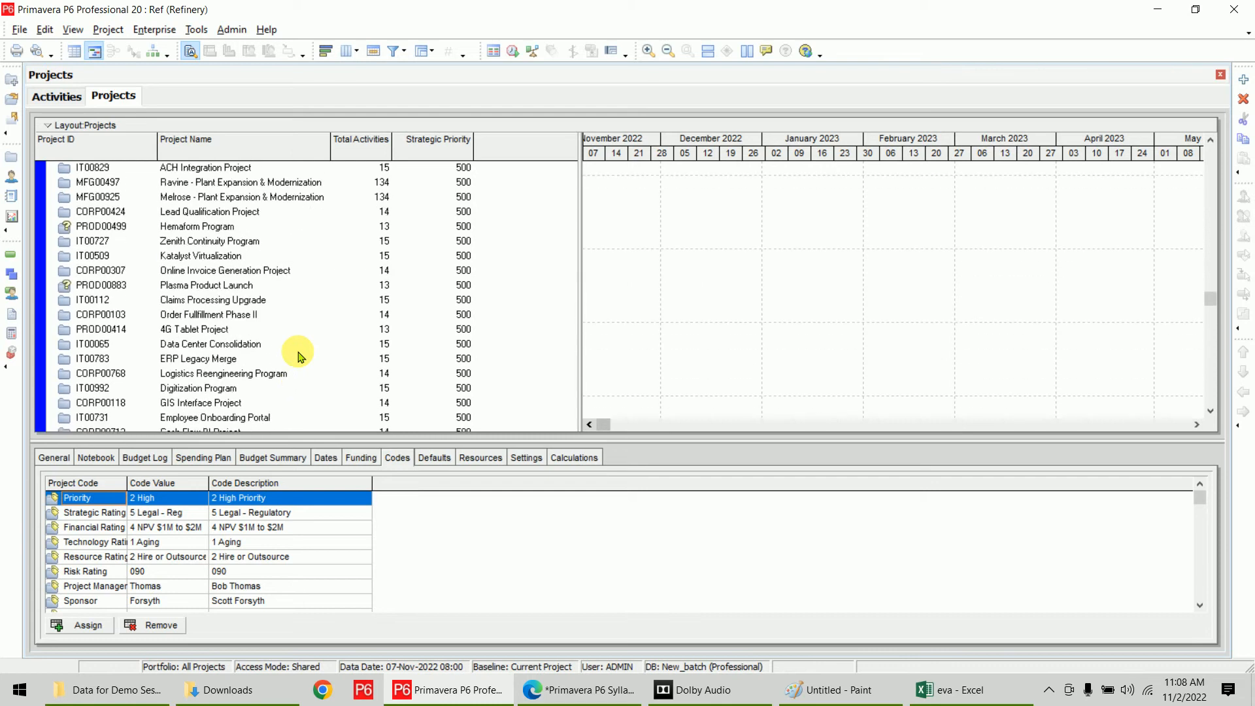
scroll(297, 356, "up", 2)
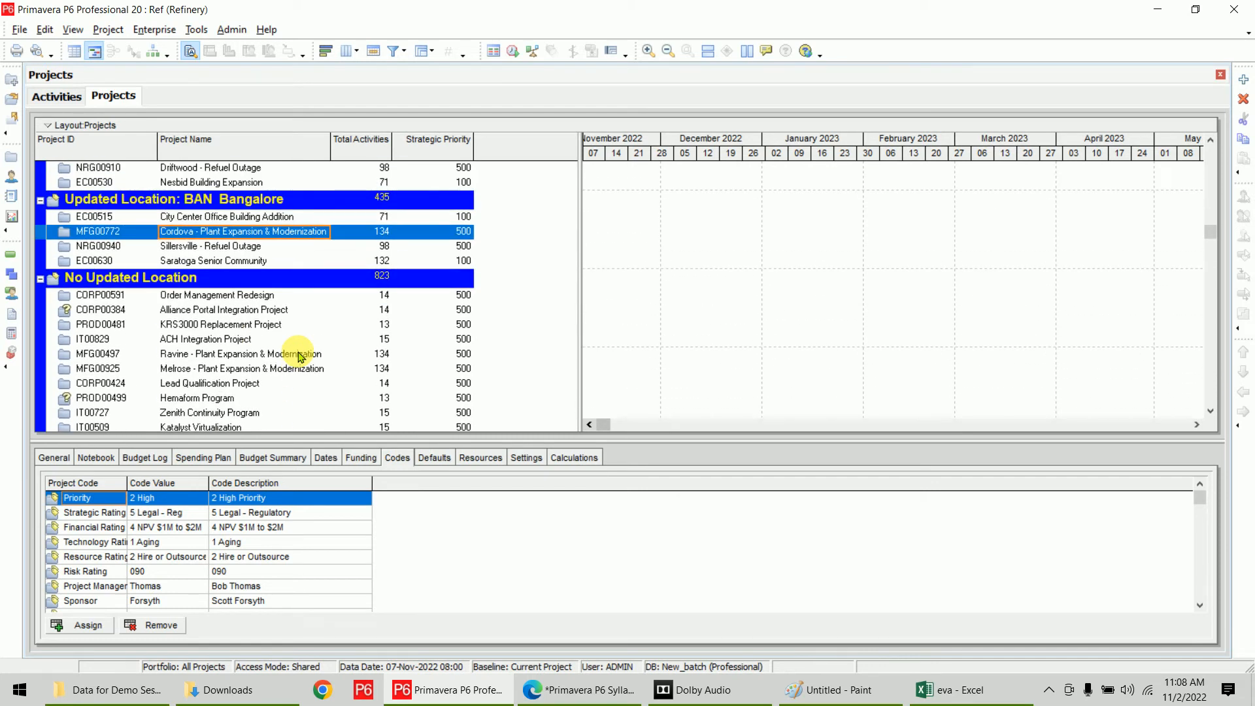
scroll(298, 356, "up", 5)
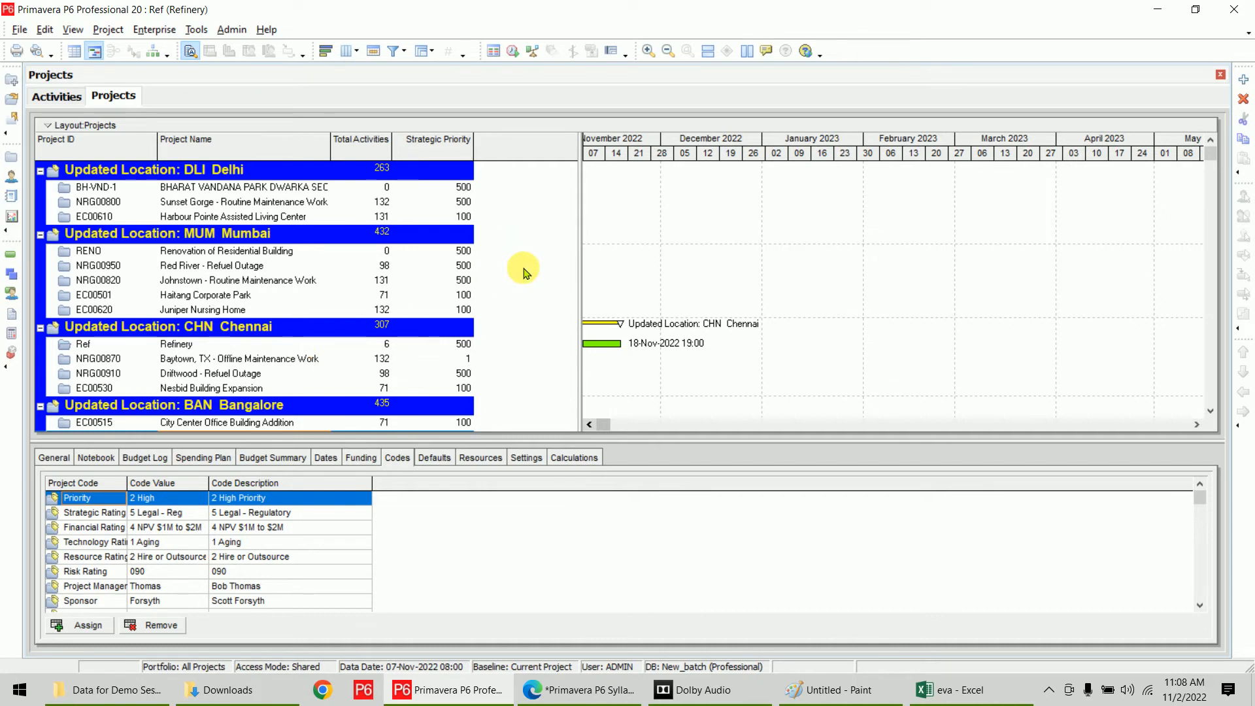
- Change the project grouping from Updated Location back to EPS
left_click(428, 57)
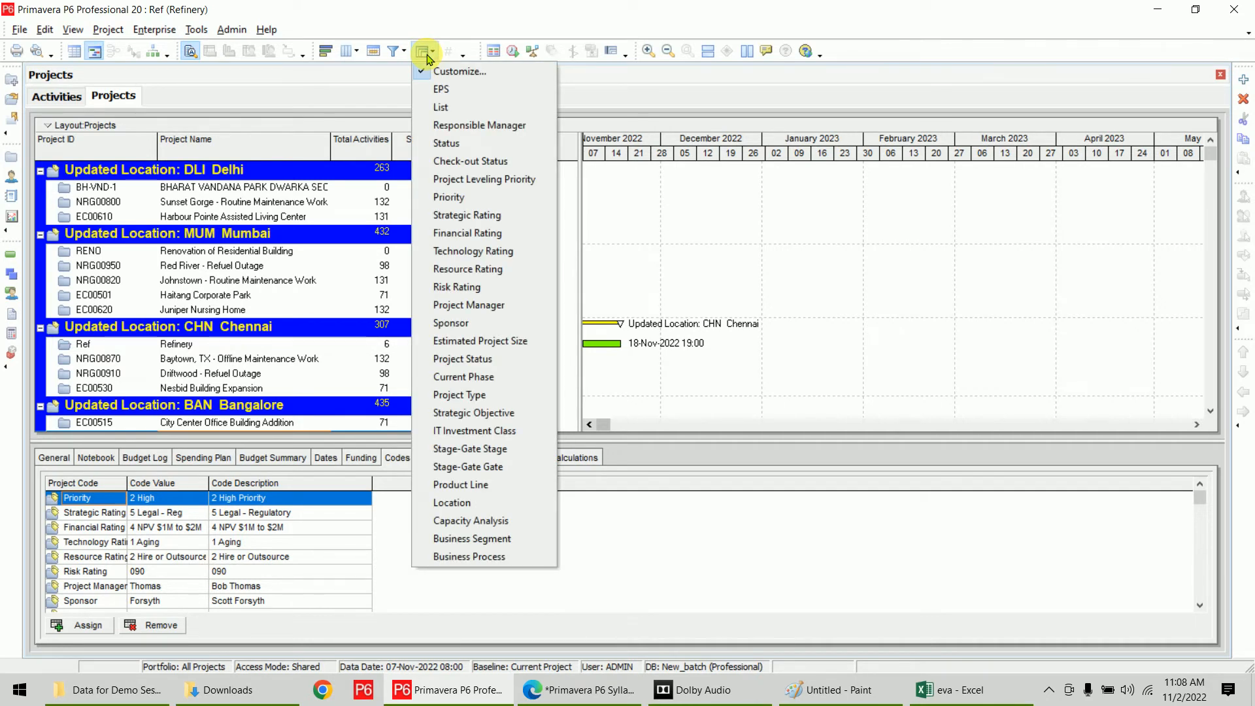
left_click(461, 71)
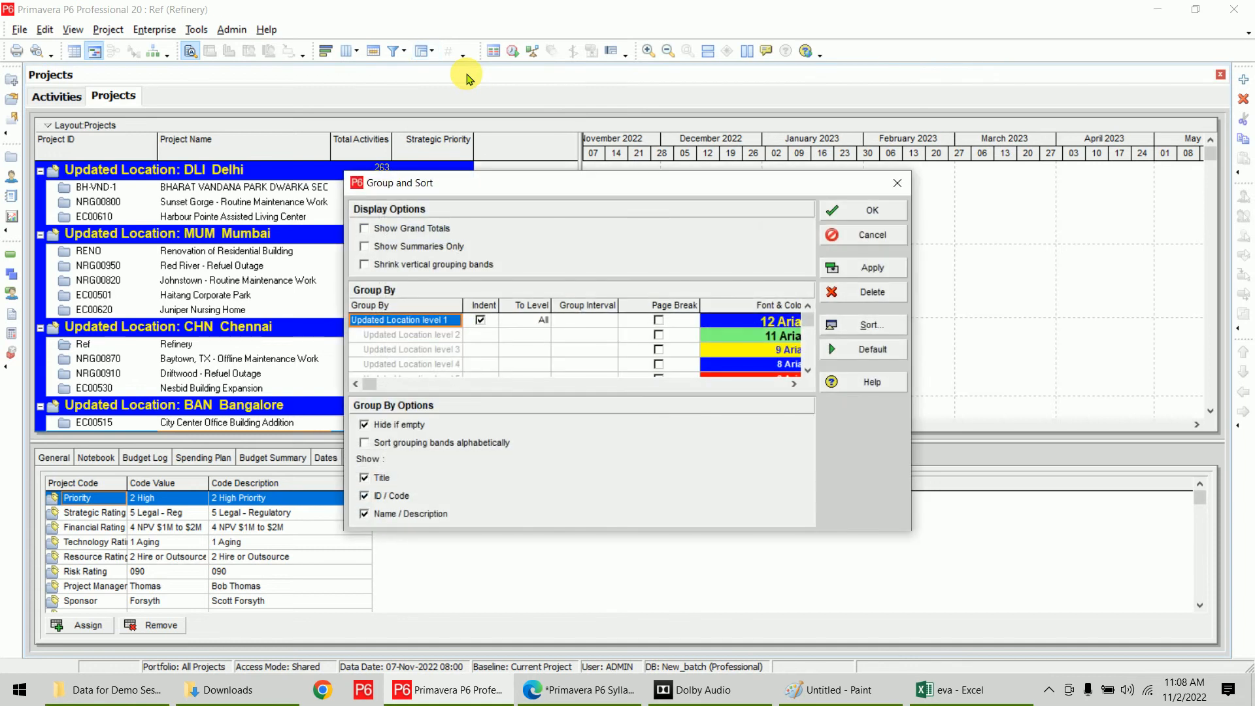
left_click(455, 321)
scroll(484, 378, "up", 15)
scroll(484, 378, "down", 15)
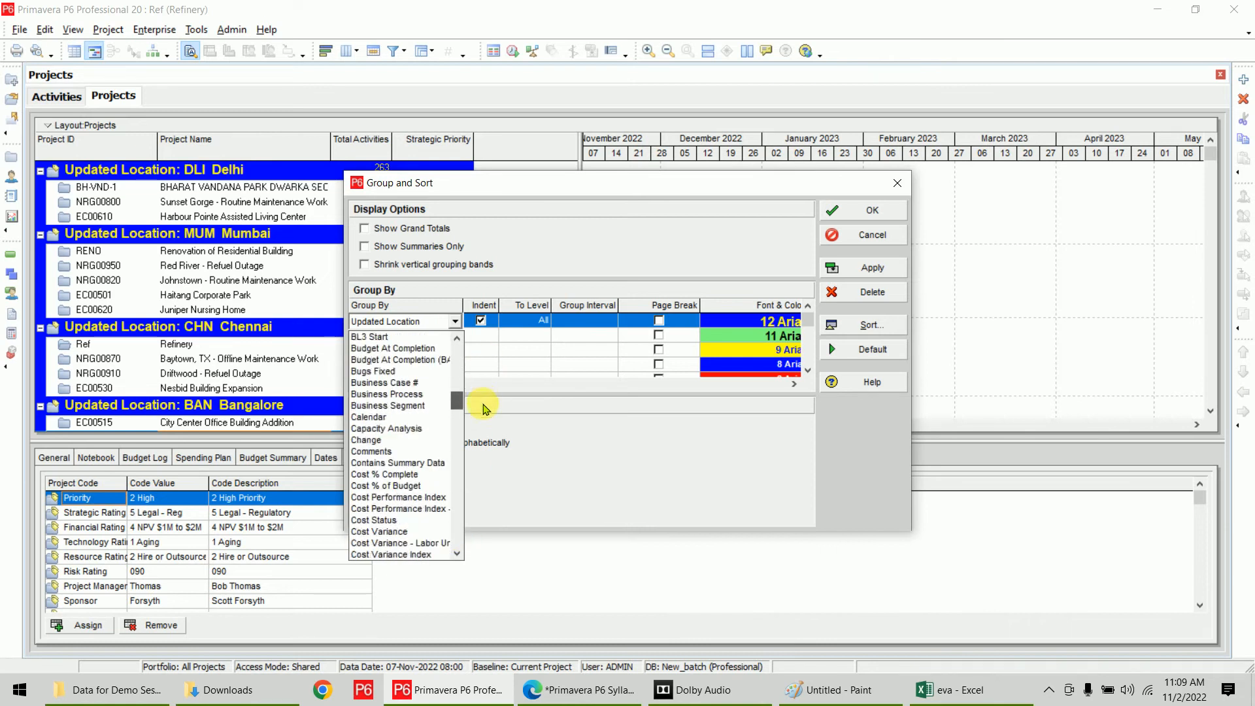
left_click(418, 417)
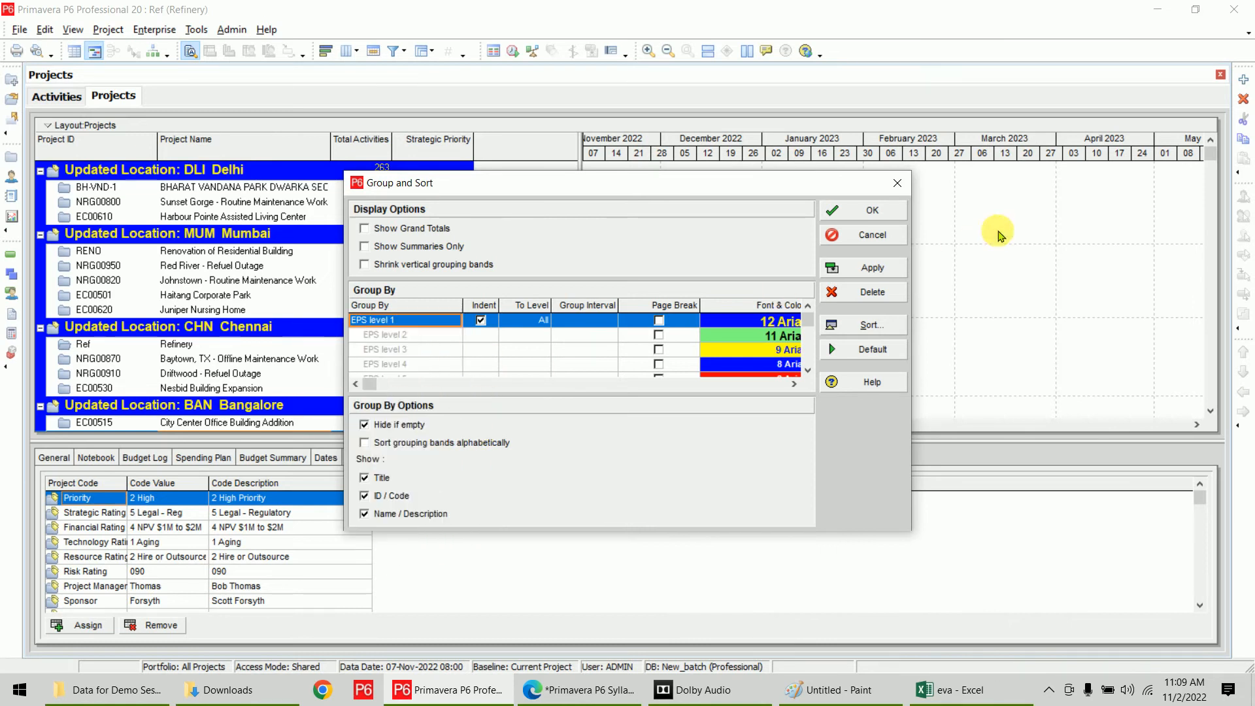
left_click(872, 210)
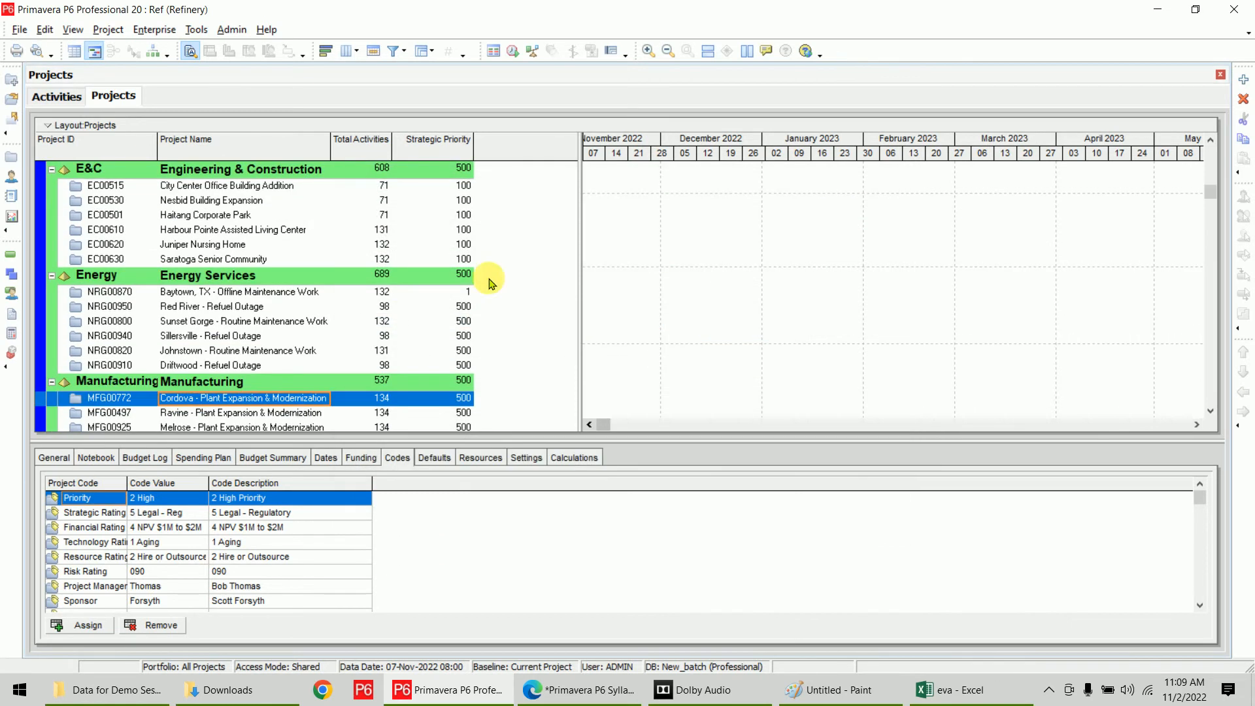
- Reopen the grouping settings, reselect EPS as the grouping field and accept it
left_click(423, 50)
left_click(466, 77)
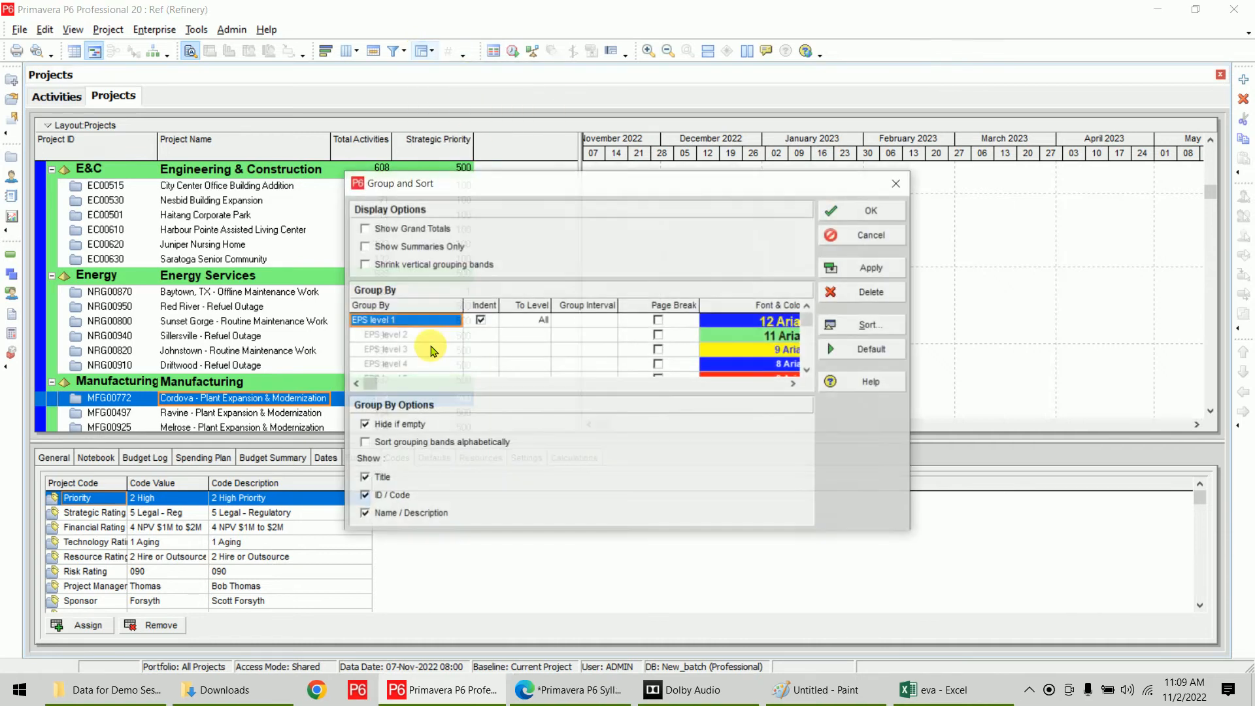
left_click(455, 323)
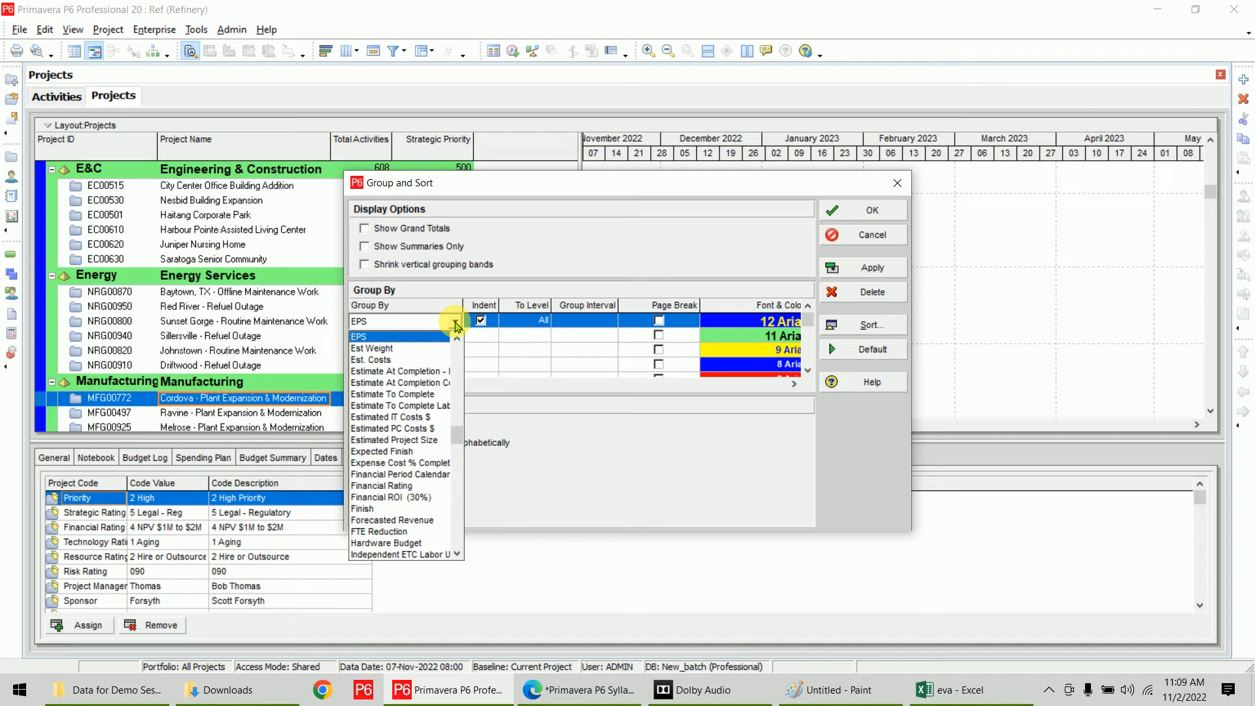
left_click(418, 336)
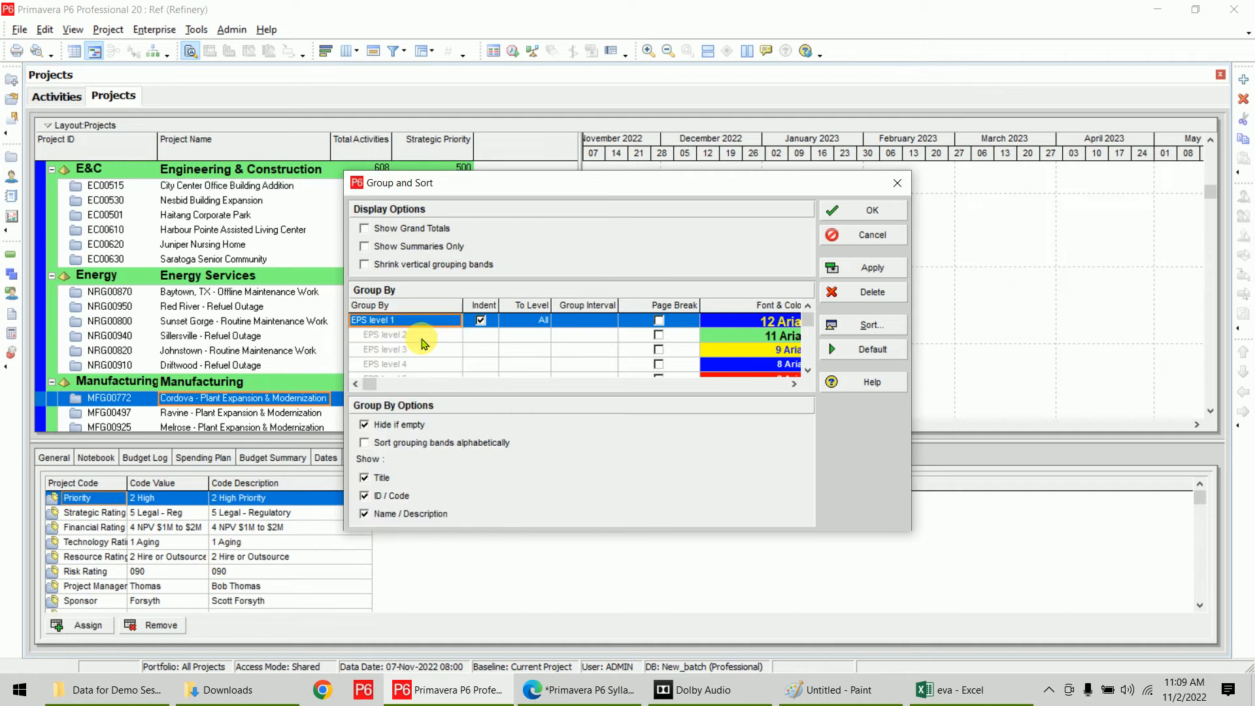
left_click(850, 212)
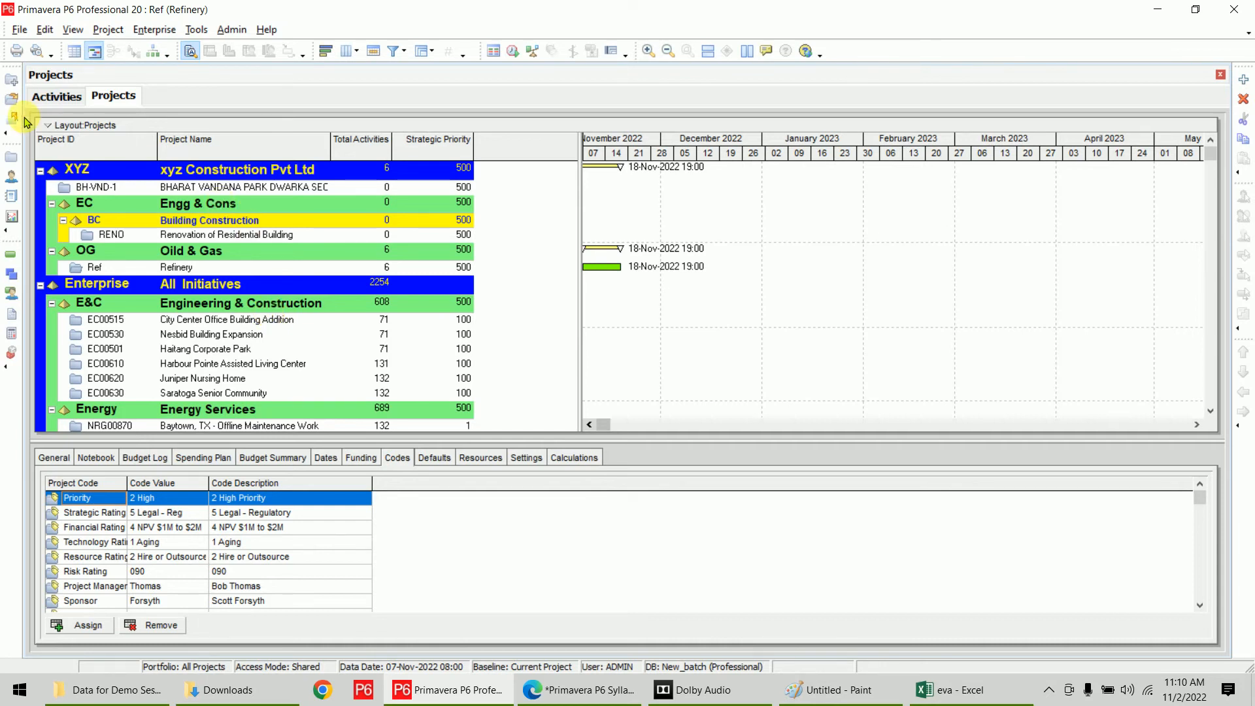
- Add eight new activities below the FOP activity in the Refinery project's schedule
left_click(56, 96)
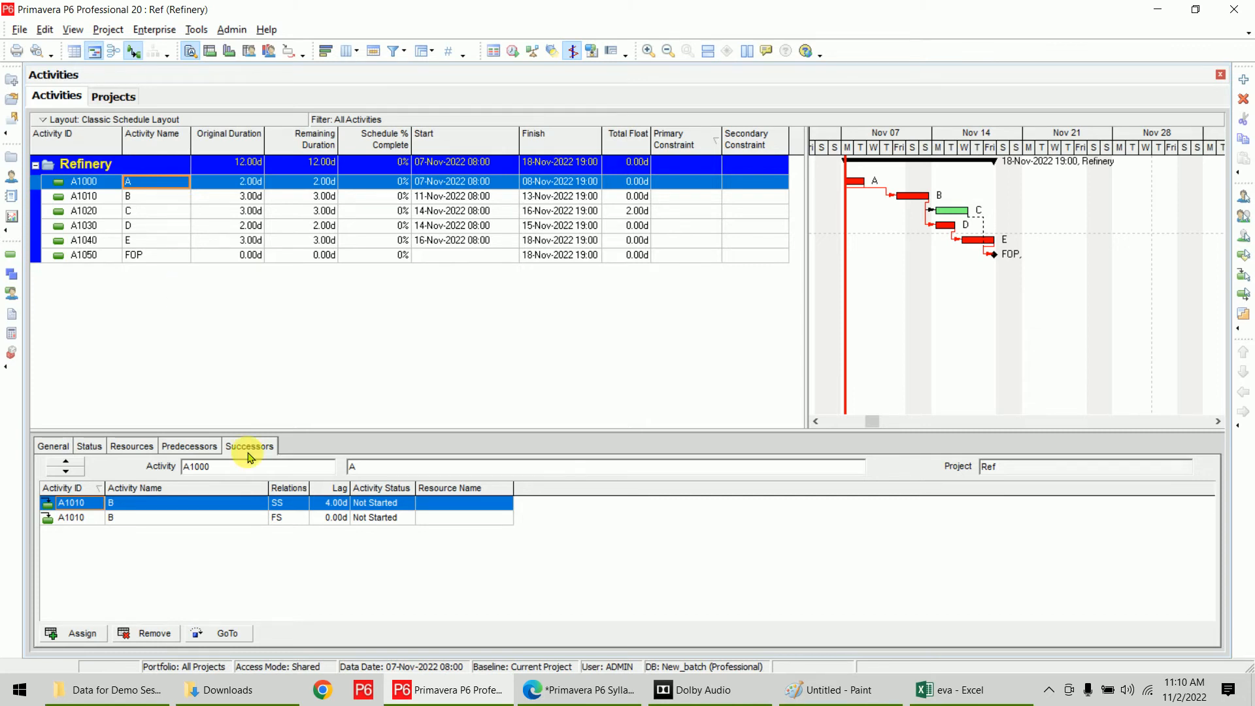
left_click(381, 257)
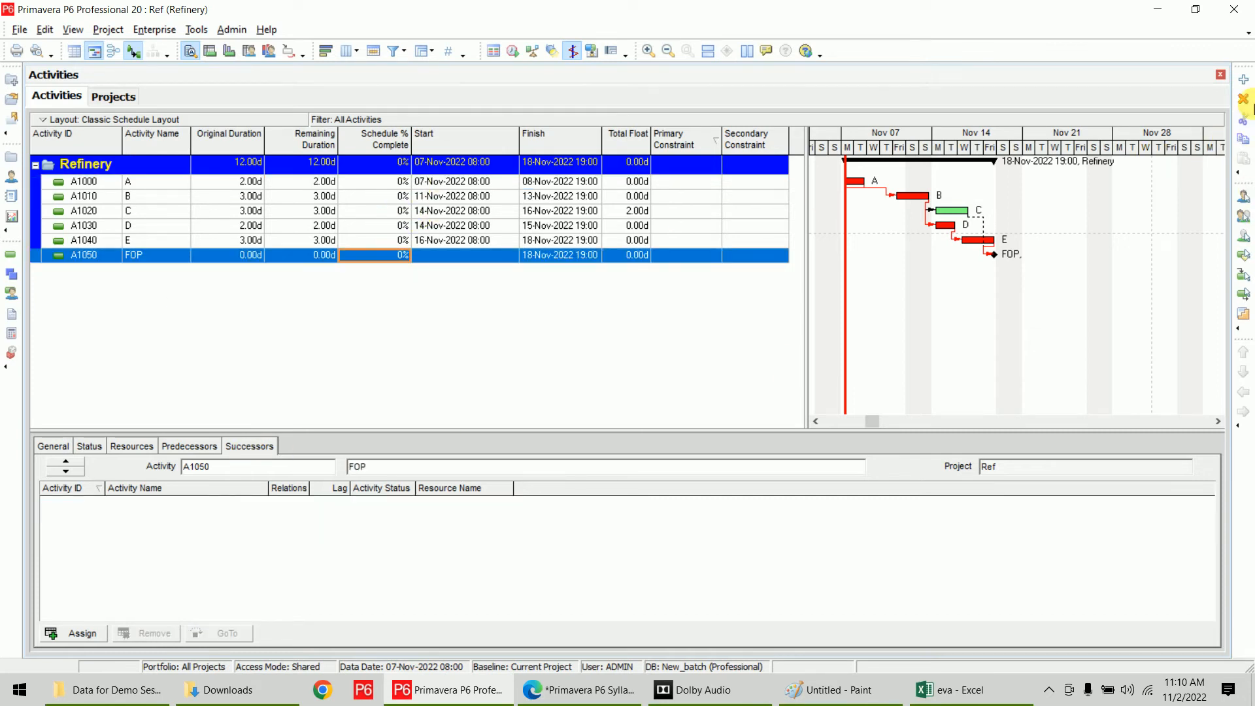
left_click(1243, 79)
left_click(1244, 79)
left_click(1243, 79)
left_click(1243, 79)
left_click(1244, 79)
left_click(1244, 79)
left_click(1244, 79)
left_click(1244, 79)
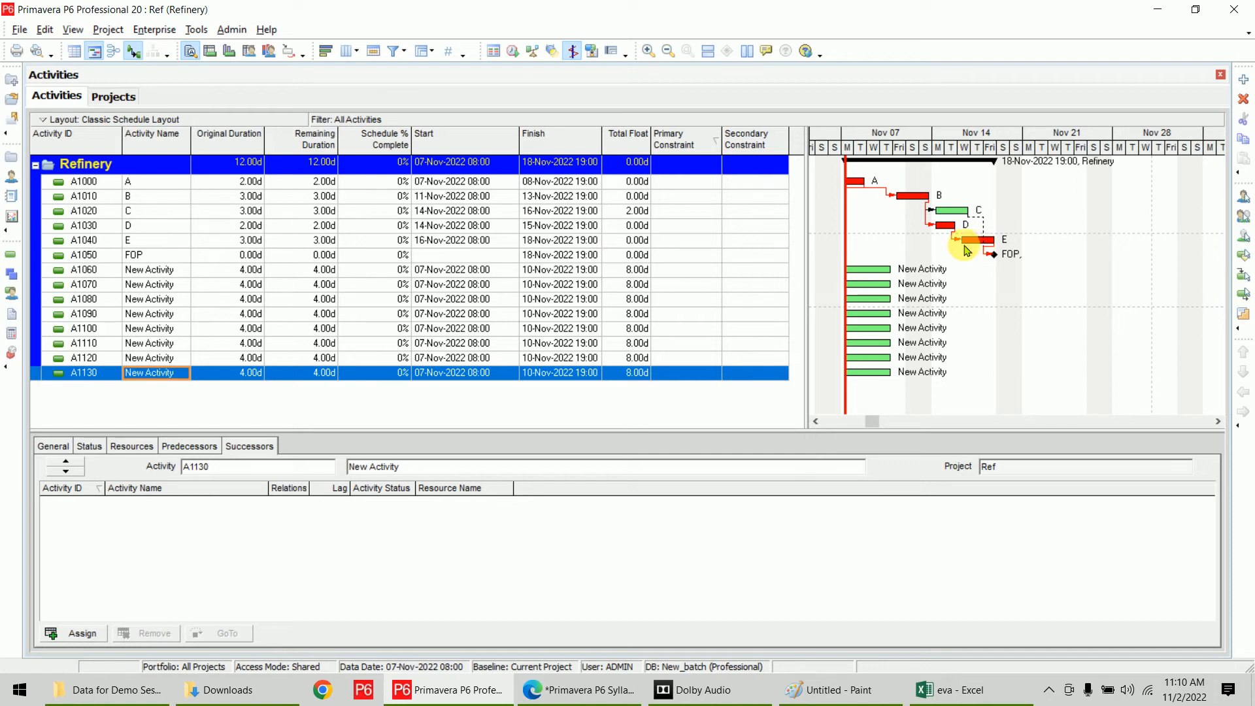
- Link the start of activity E to the start of A1070, and link A1070 finish-to-start to A1090 in the Gantt chart
left_click_drag(969, 242, 851, 284)
left_click_drag(1005, 283, 868, 319)
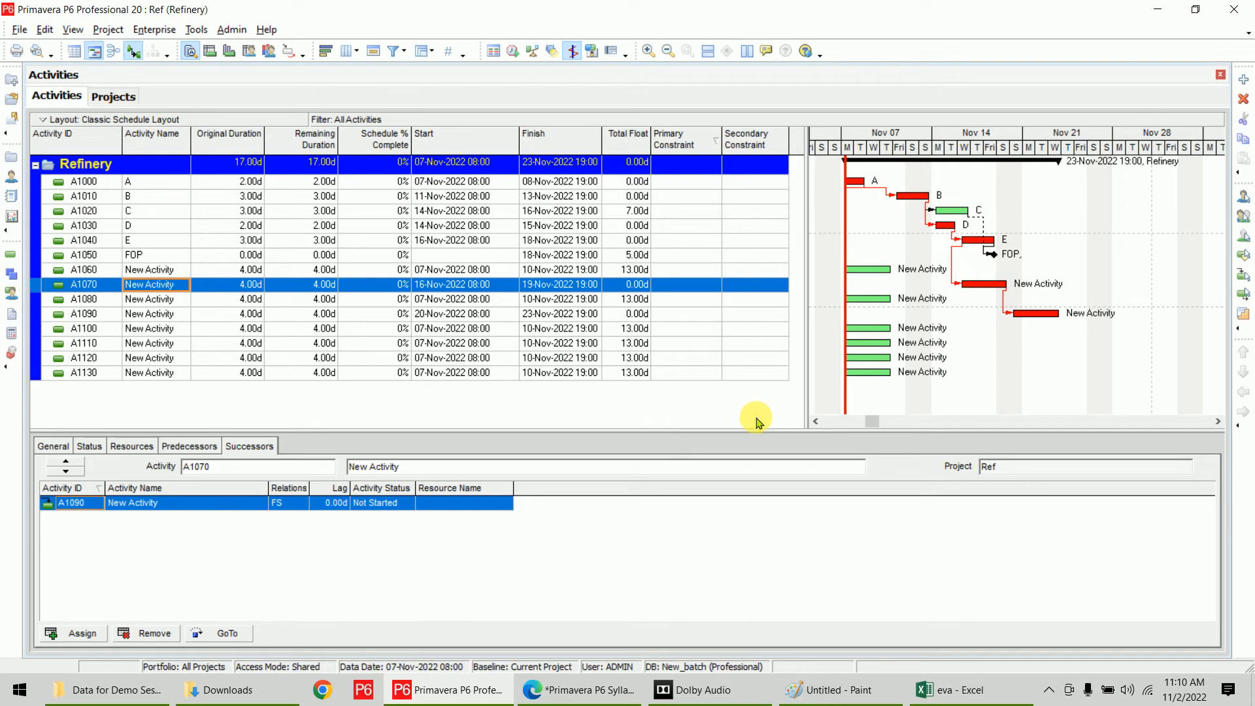
- Create a global activity code named Levels and close the activity code definitions
left_click(155, 29)
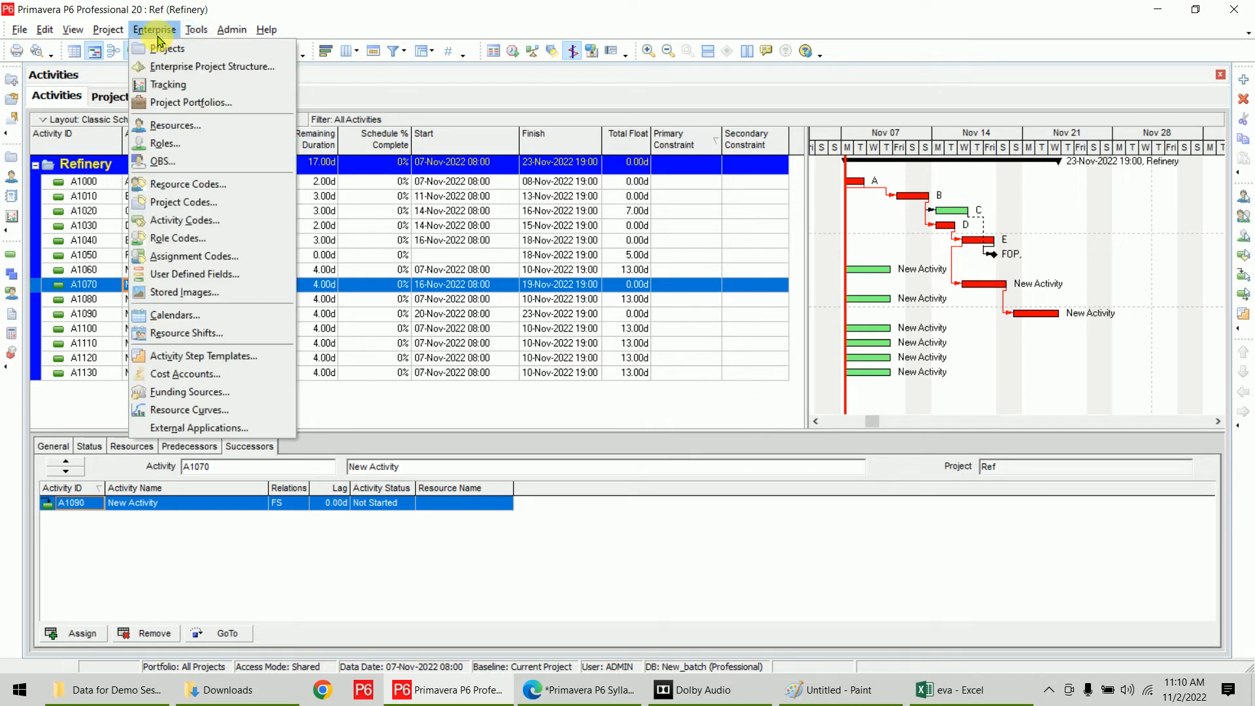
left_click(224, 222)
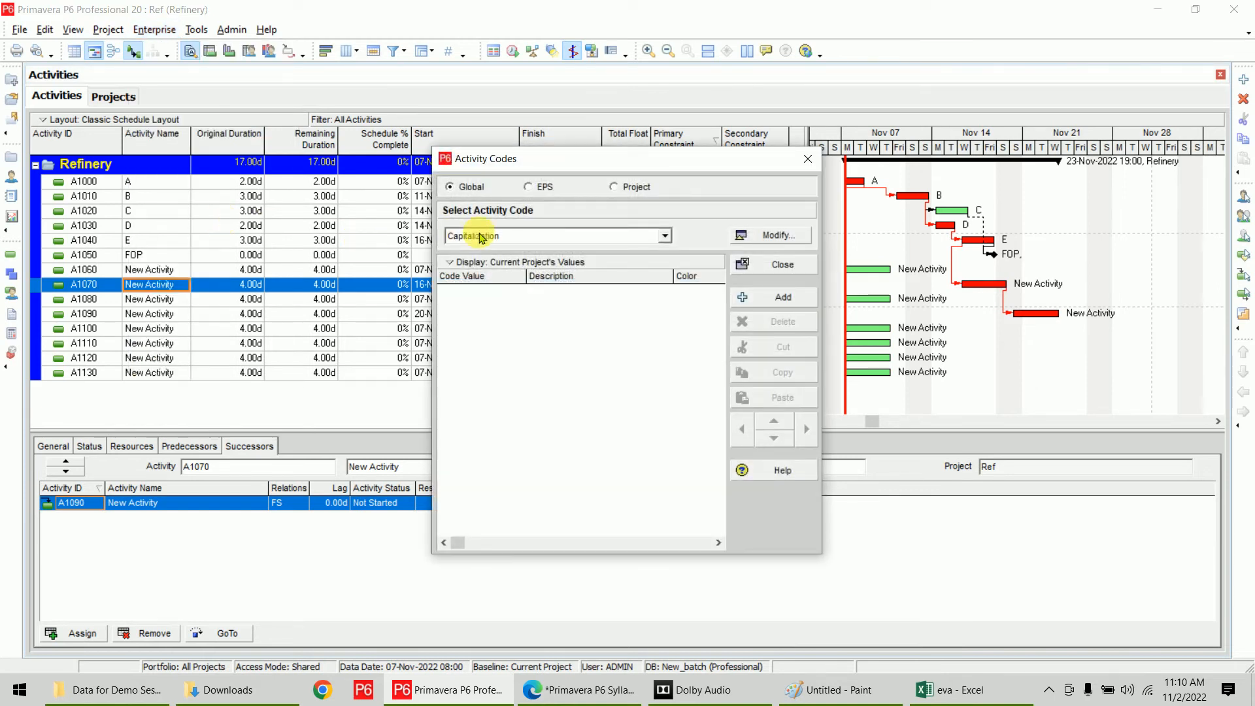
left_click(583, 236)
left_click(584, 237)
left_click(584, 237)
left_click(585, 237)
left_click(771, 235)
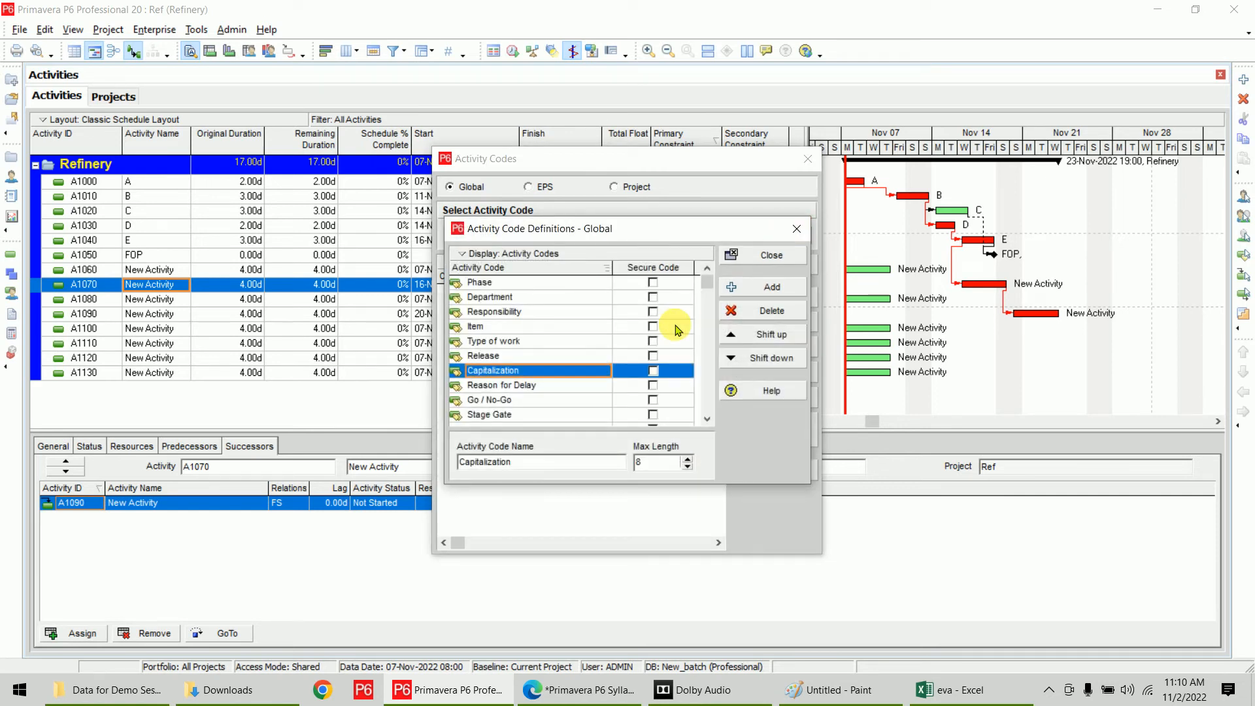
scroll(589, 361, "down", 1)
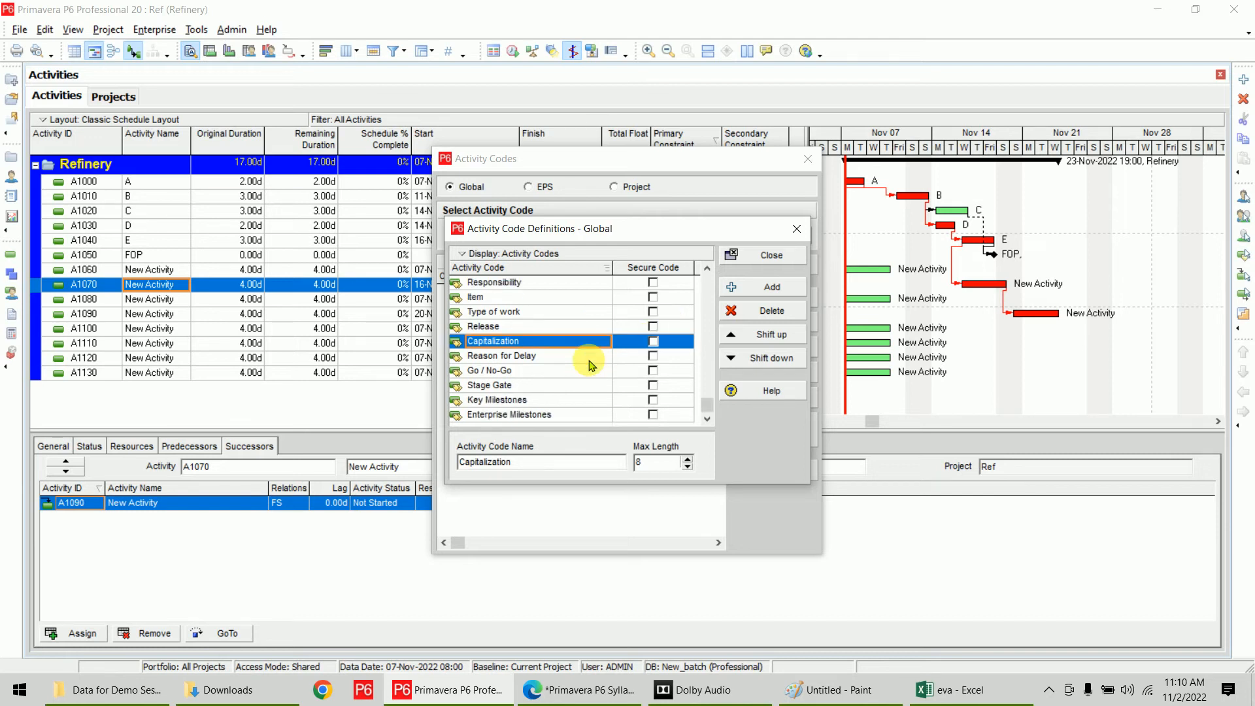
scroll(591, 362, "up", 1)
left_click(736, 288)
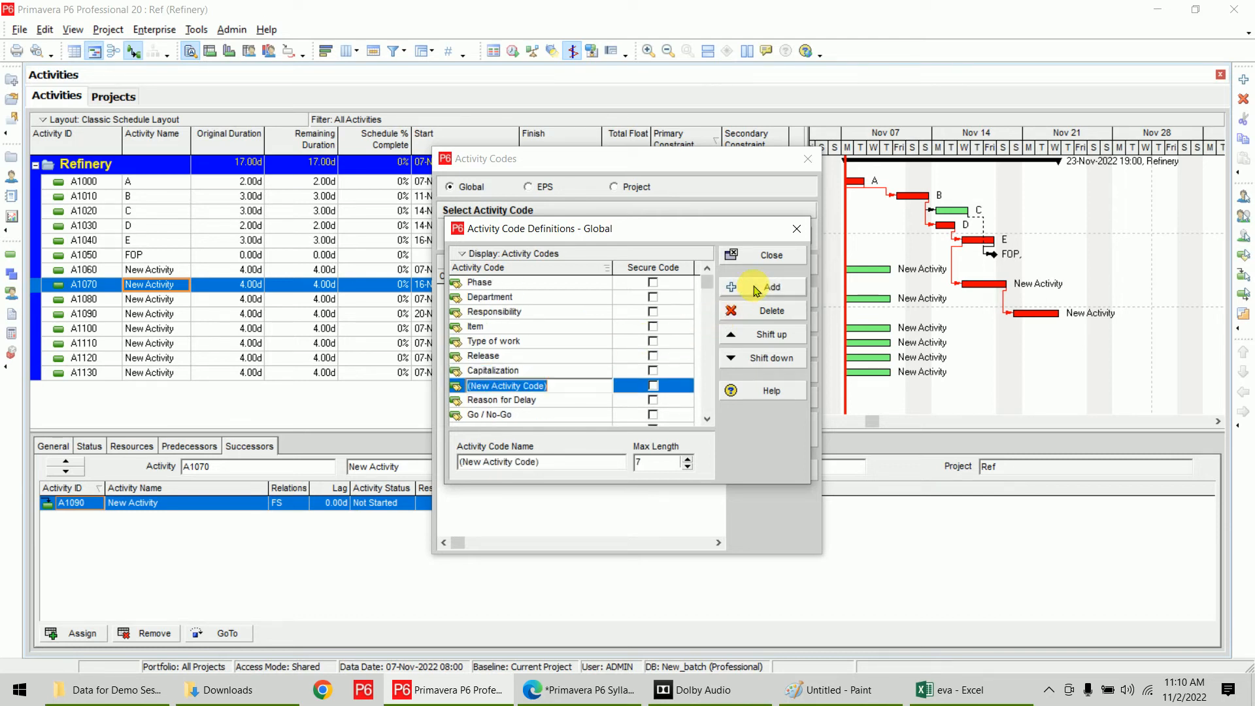
type("Levels")
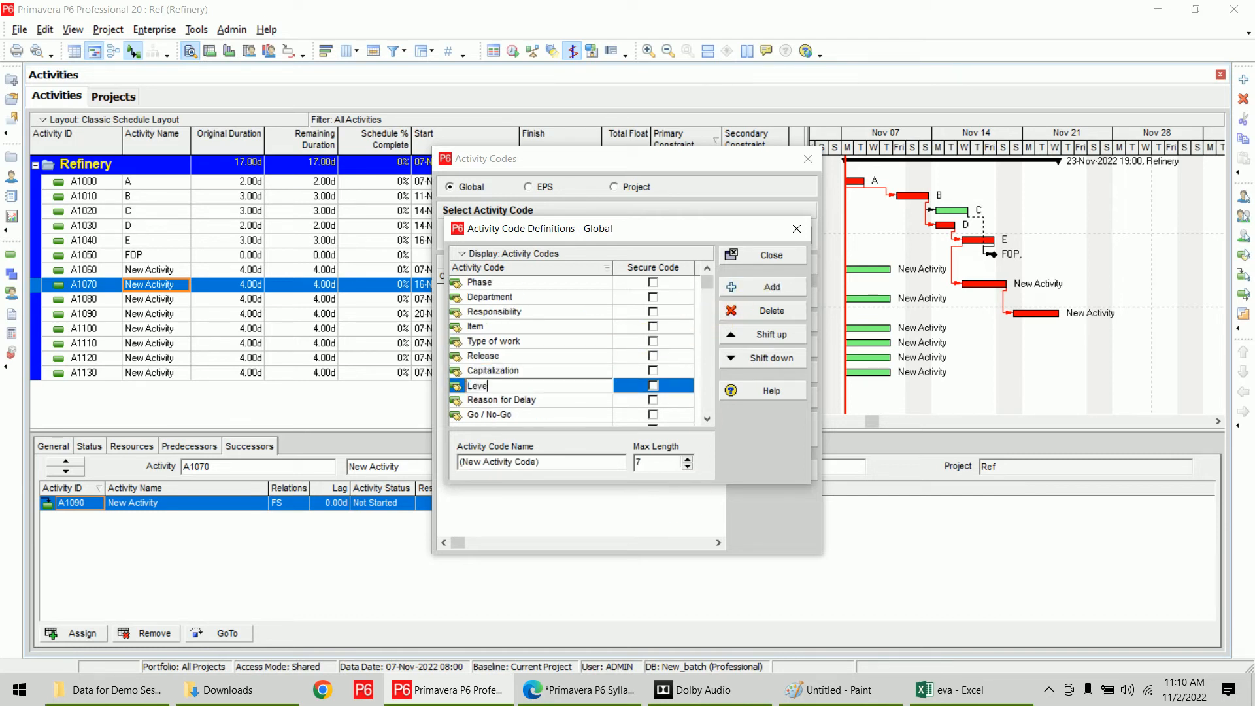
left_click(683, 510)
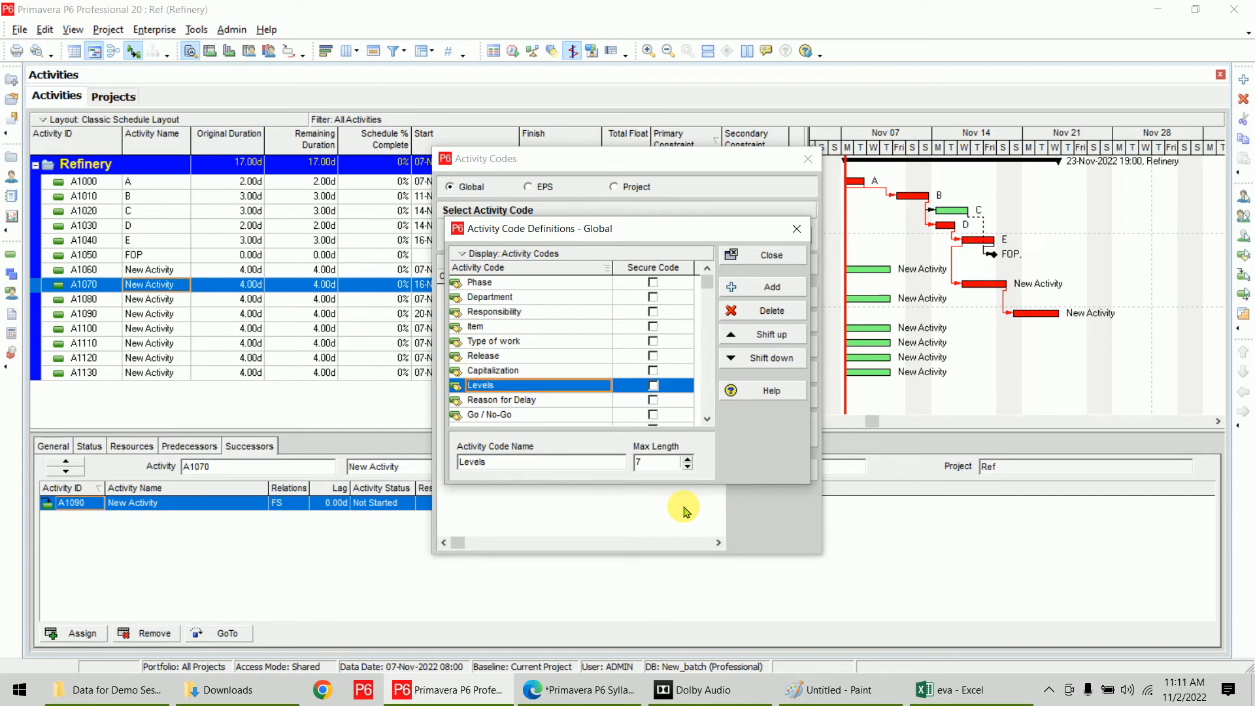
left_click(770, 255)
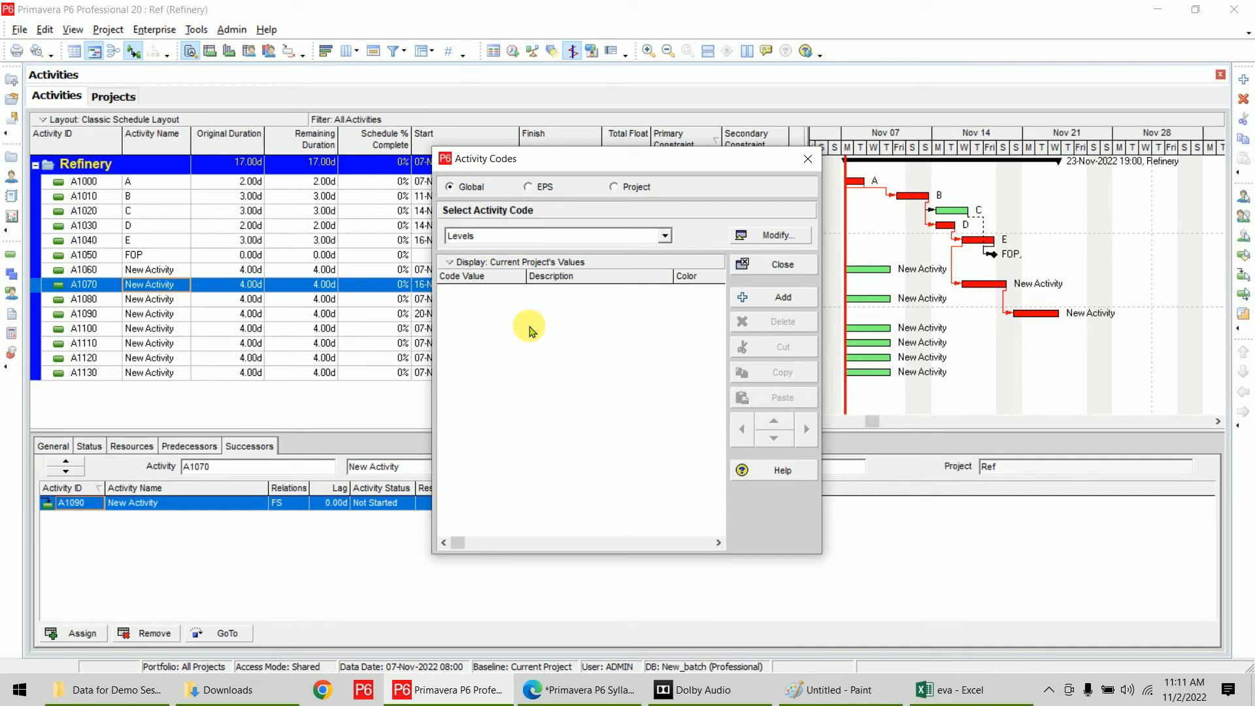
- Add three values to the Levels activity code and name their code values 1, 2 and 3
left_click(779, 298)
left_click(591, 361)
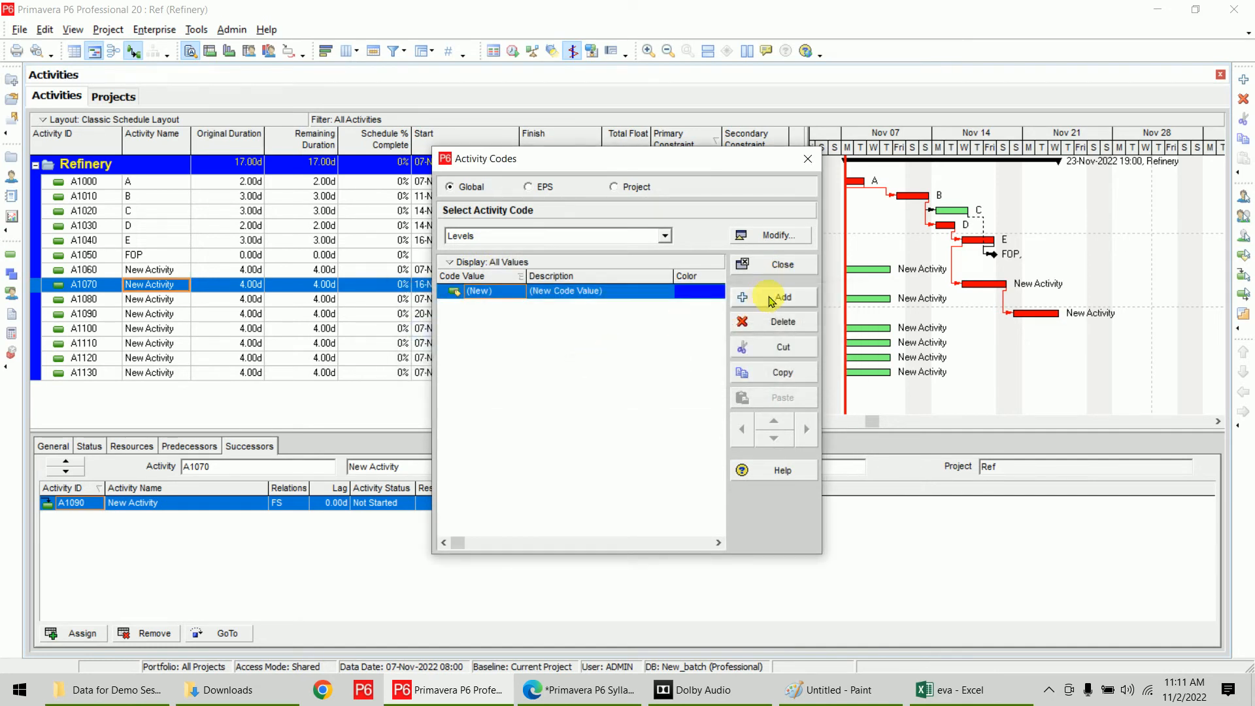
left_click(781, 298)
left_click(781, 298)
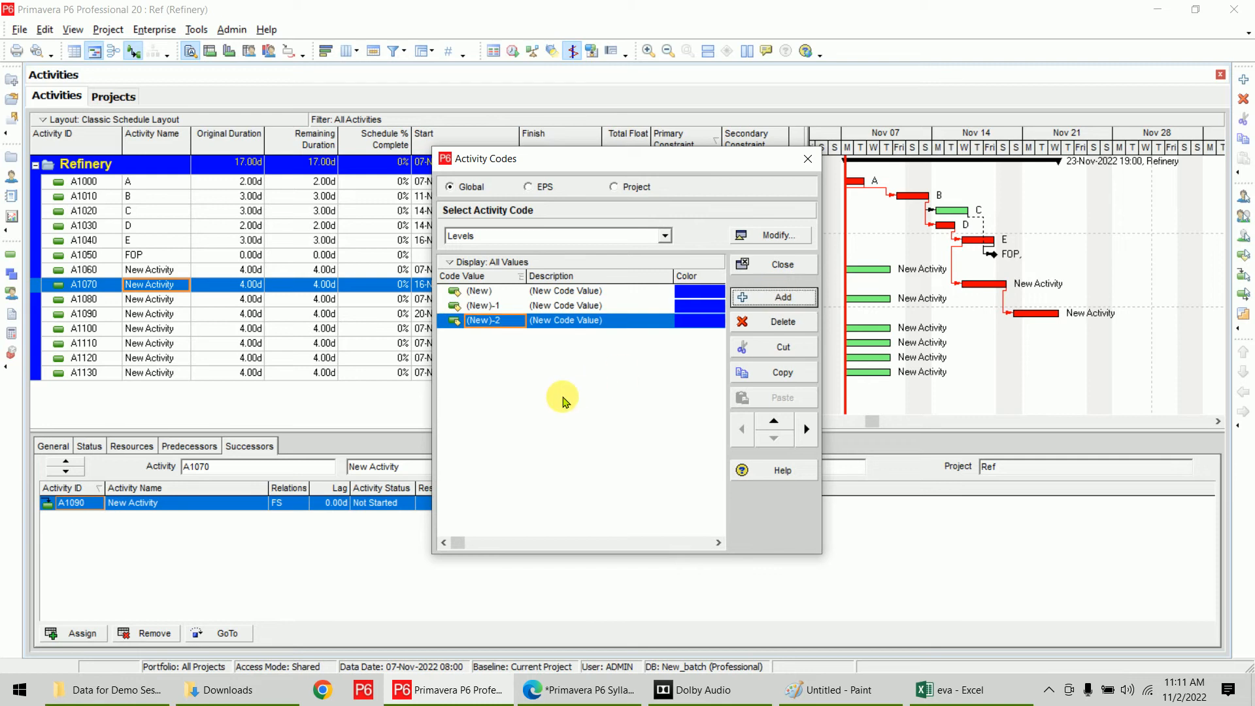
left_click(513, 290)
type("1")
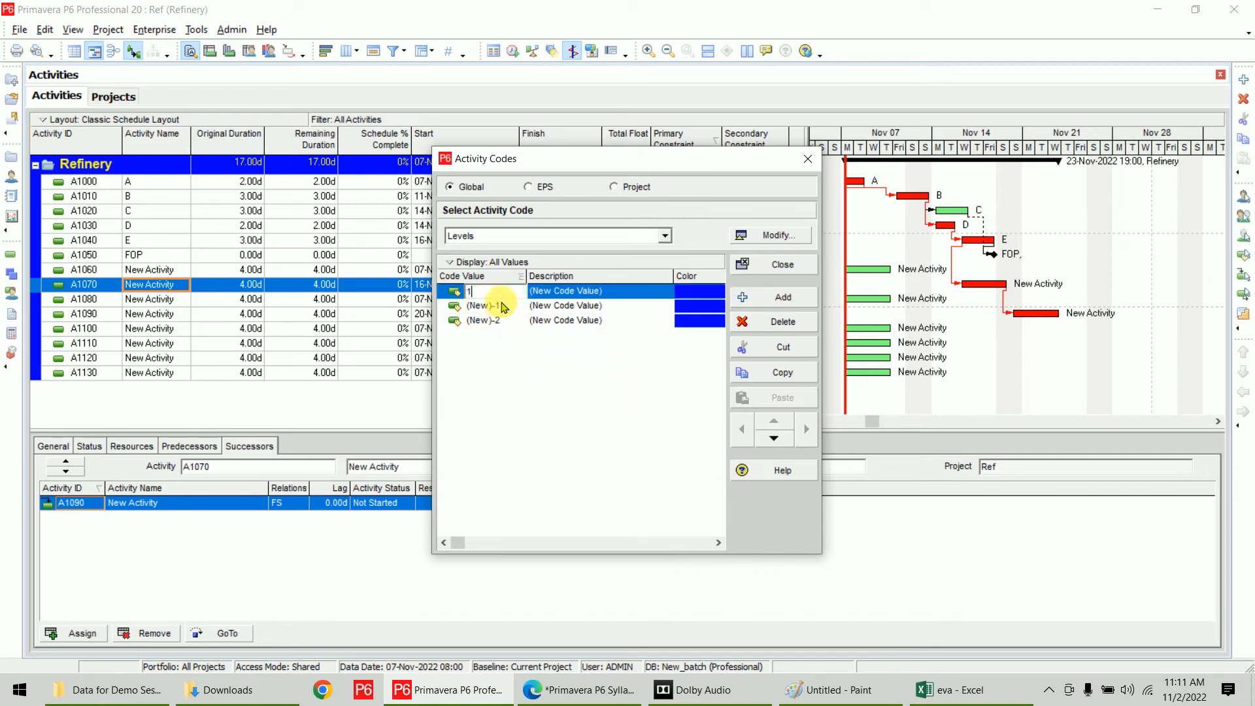
left_click(496, 305)
type("2")
left_click(498, 320)
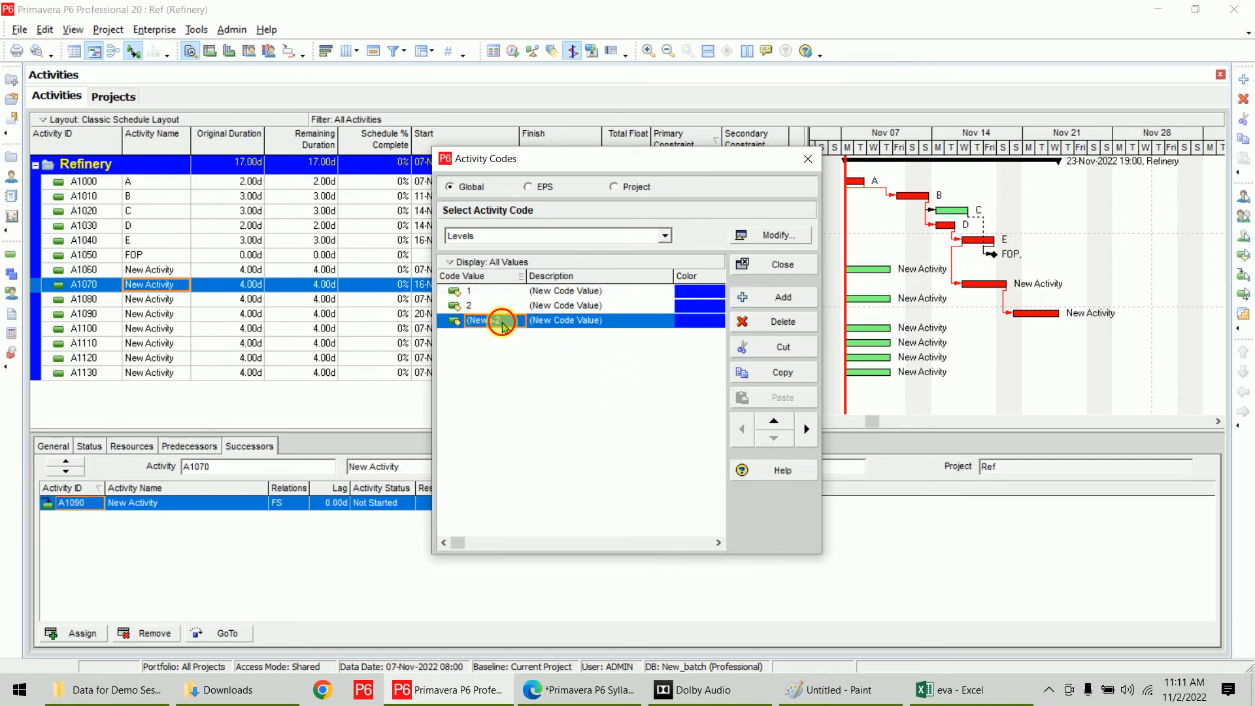
type("3")
- Describe code values 1, 2 and 3 as Level 1, Level 2 and Level 3, and close the activity codes
left_click(610, 292)
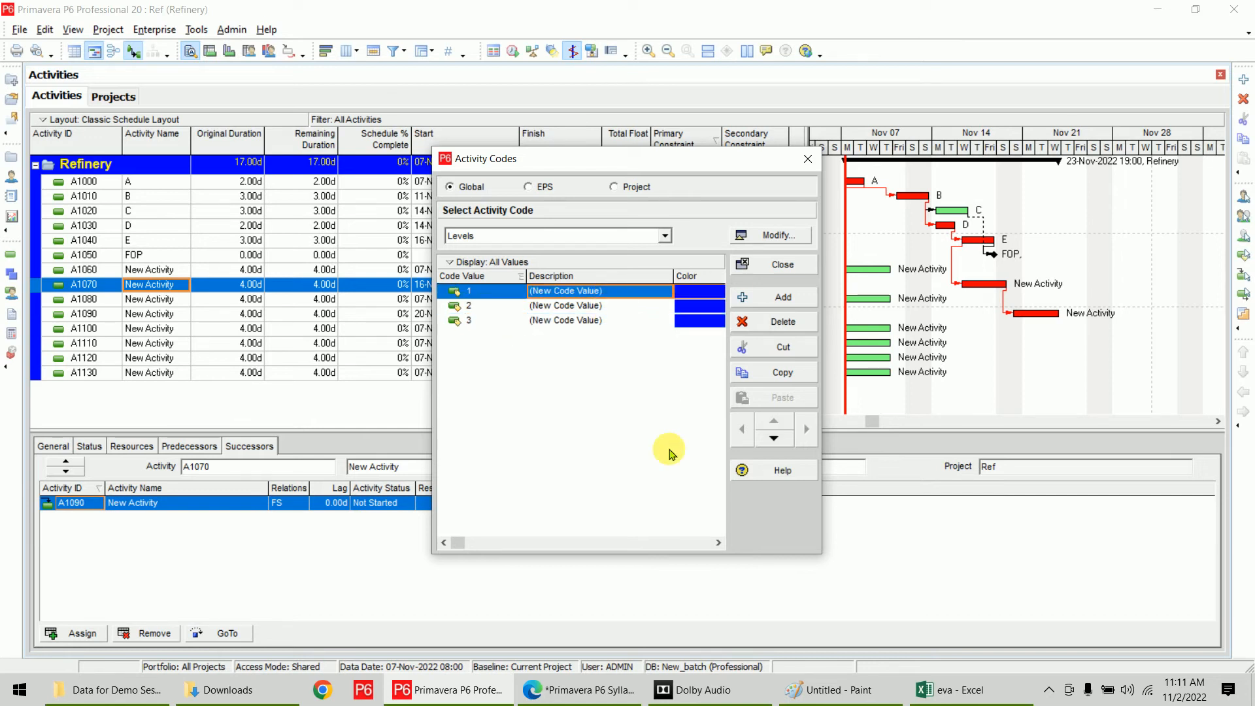
type("Level")
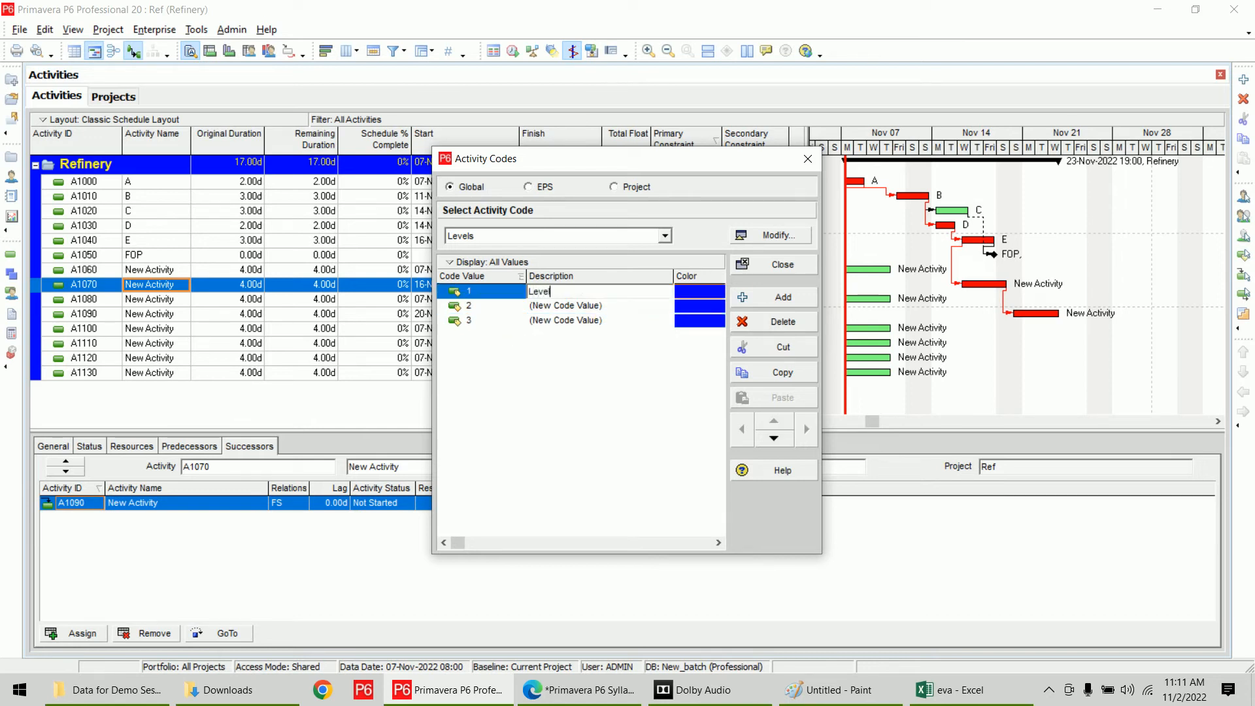
type(" 1")
key("Down")
type("L")
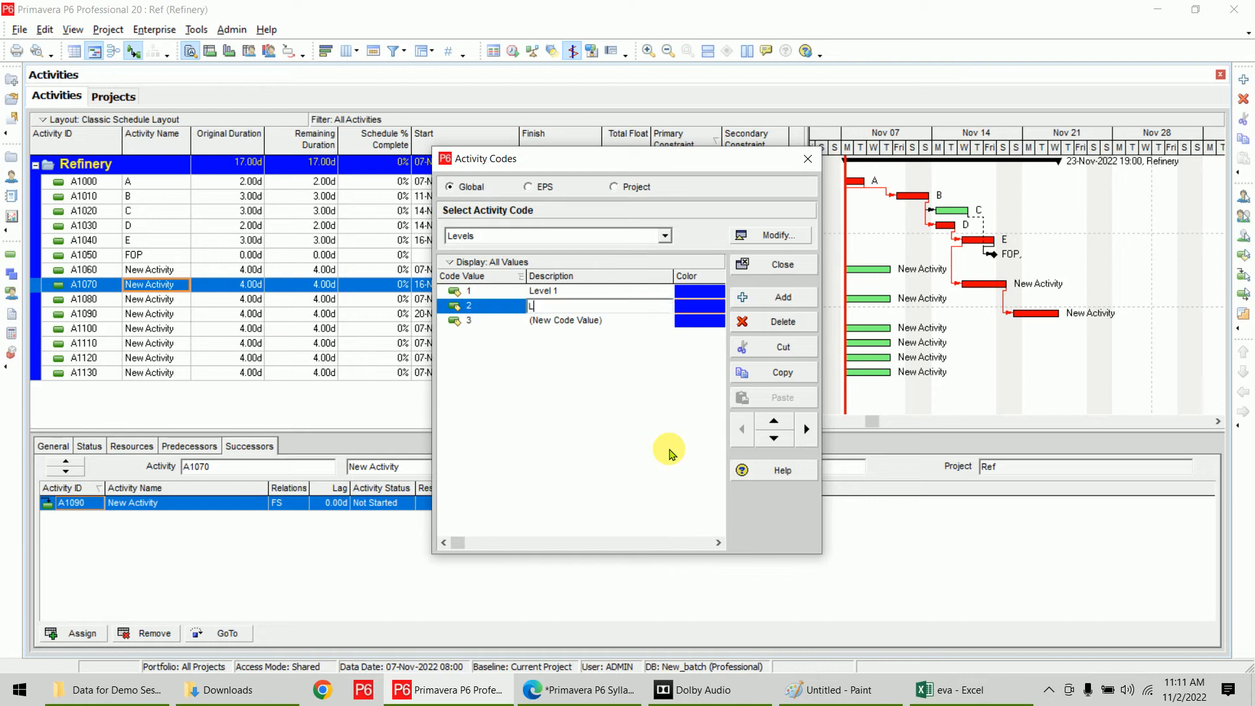
type("evel 2")
key("Down")
type("Level")
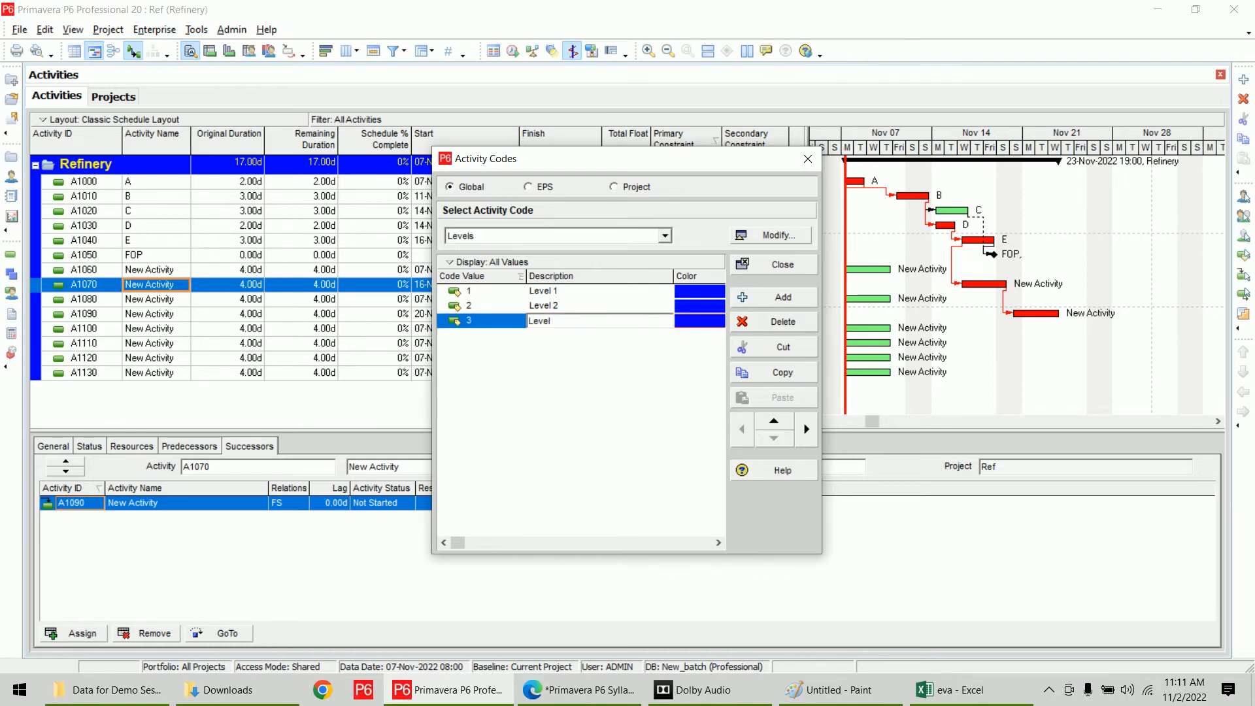
type(" 3")
key("Return")
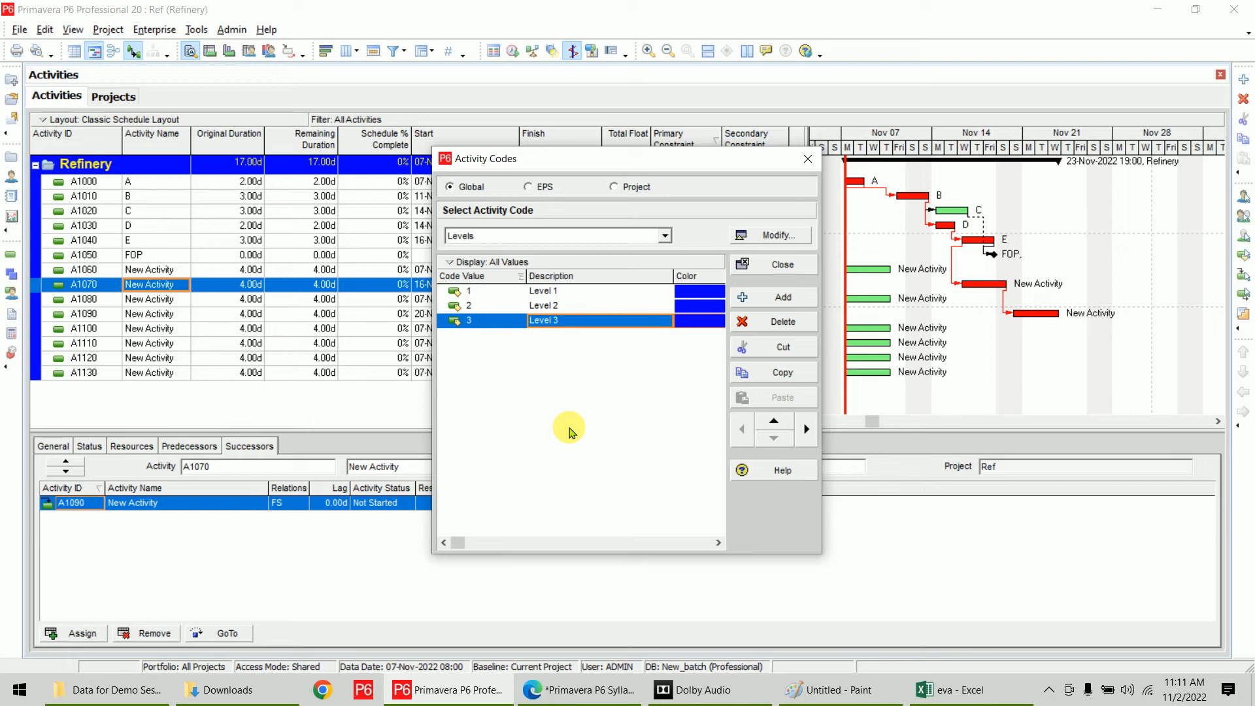
left_click(764, 269)
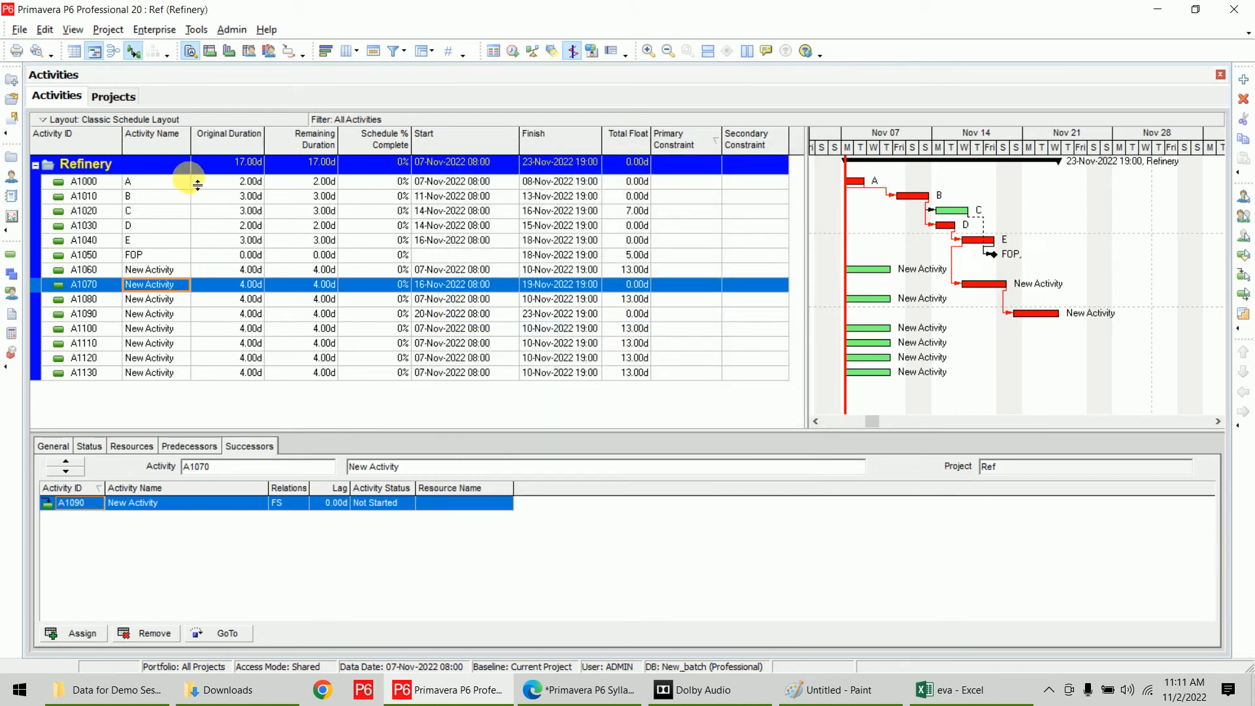
- Add Codes to the displayed activity details and show the codes of activity A
left_click(162, 185)
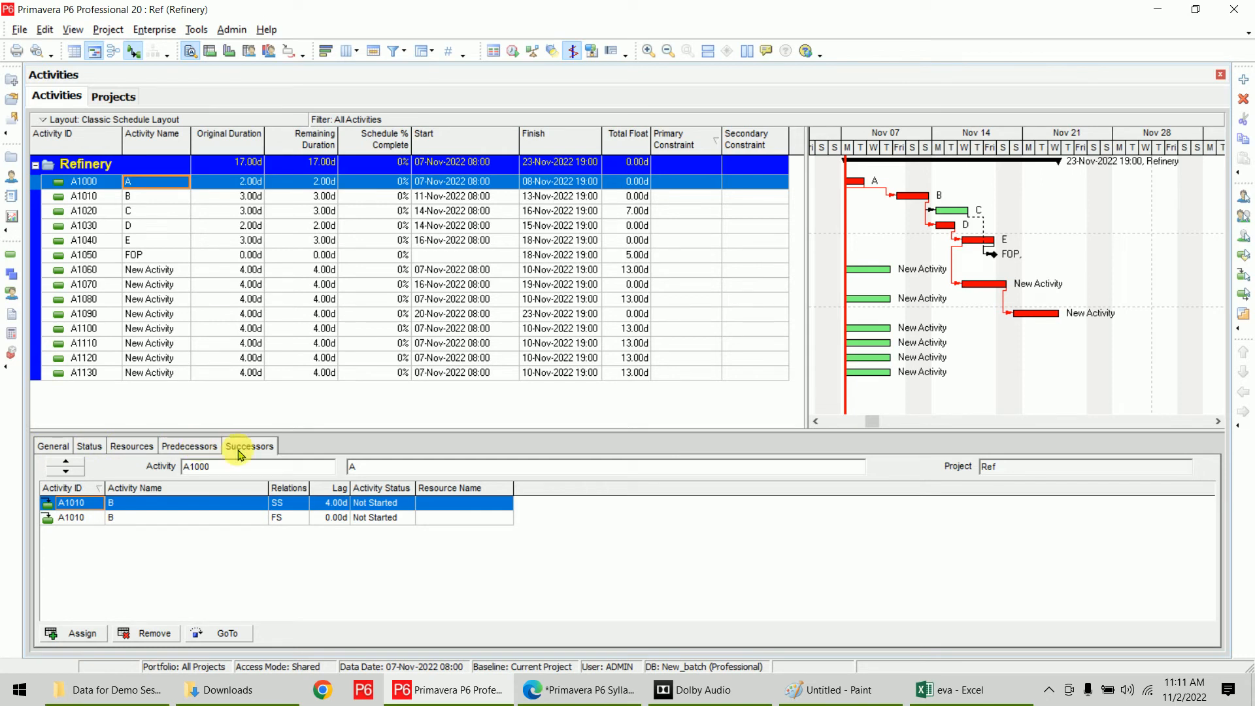
right_click(264, 454)
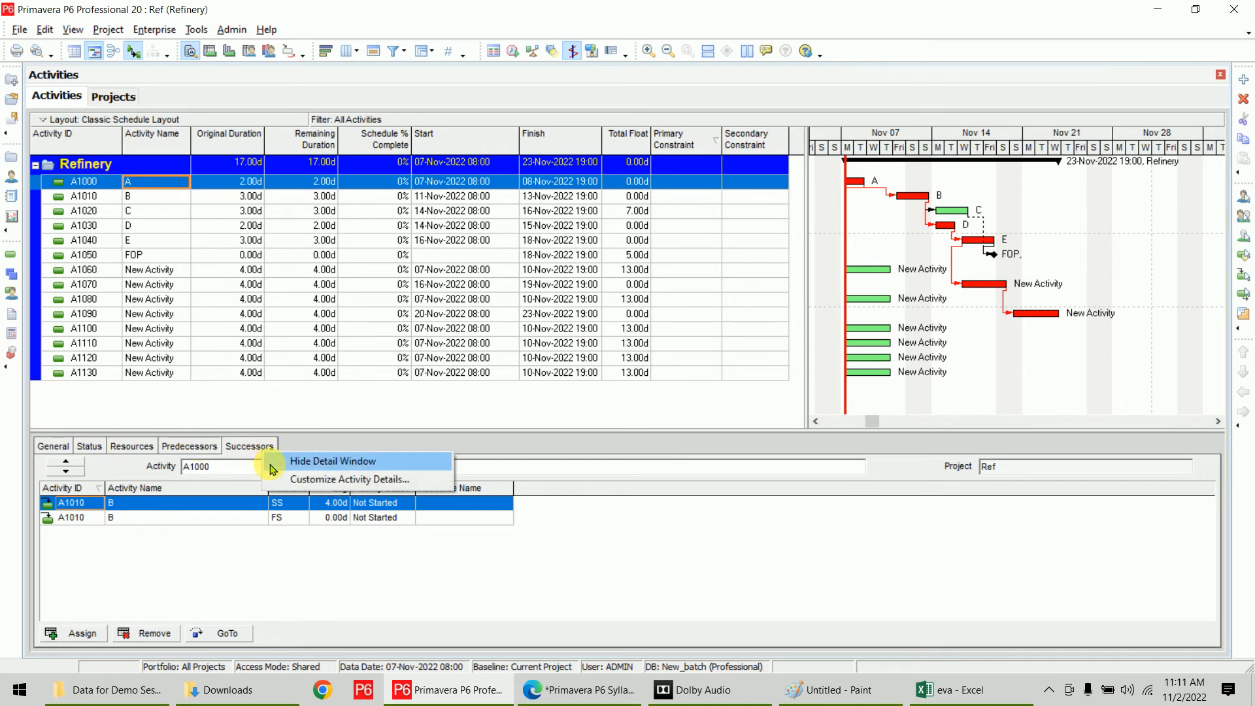
left_click(281, 480)
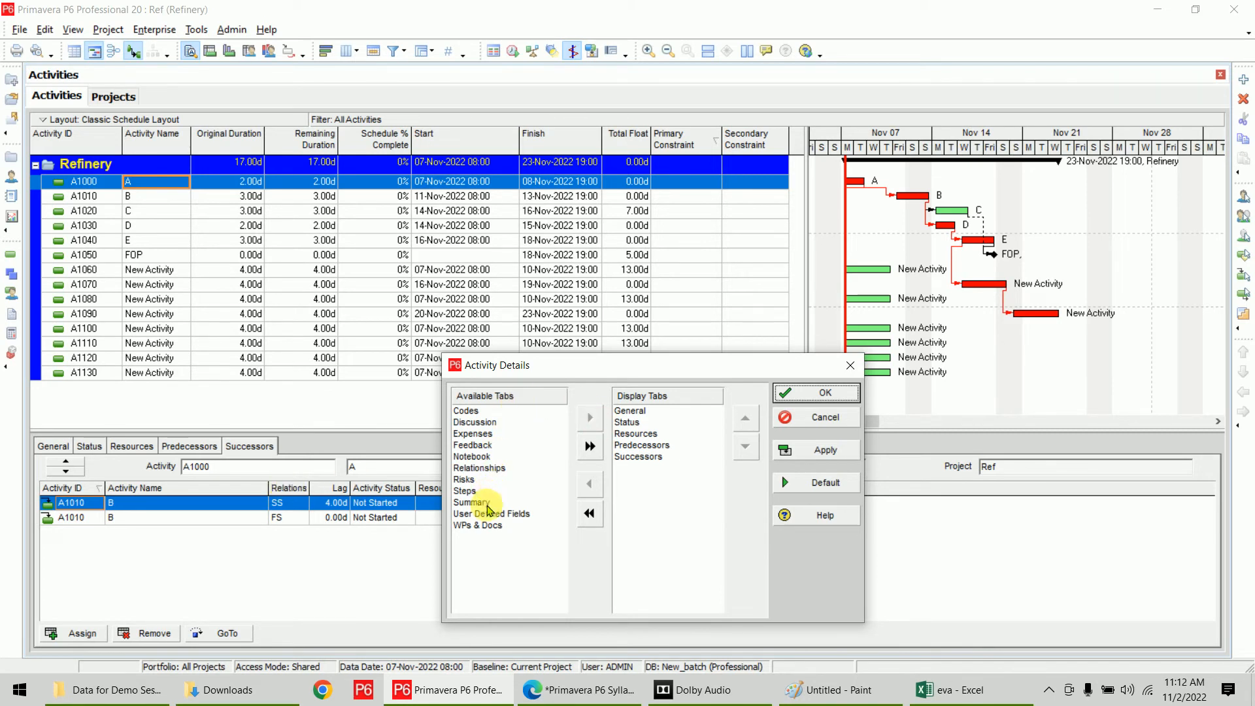
left_click(466, 410)
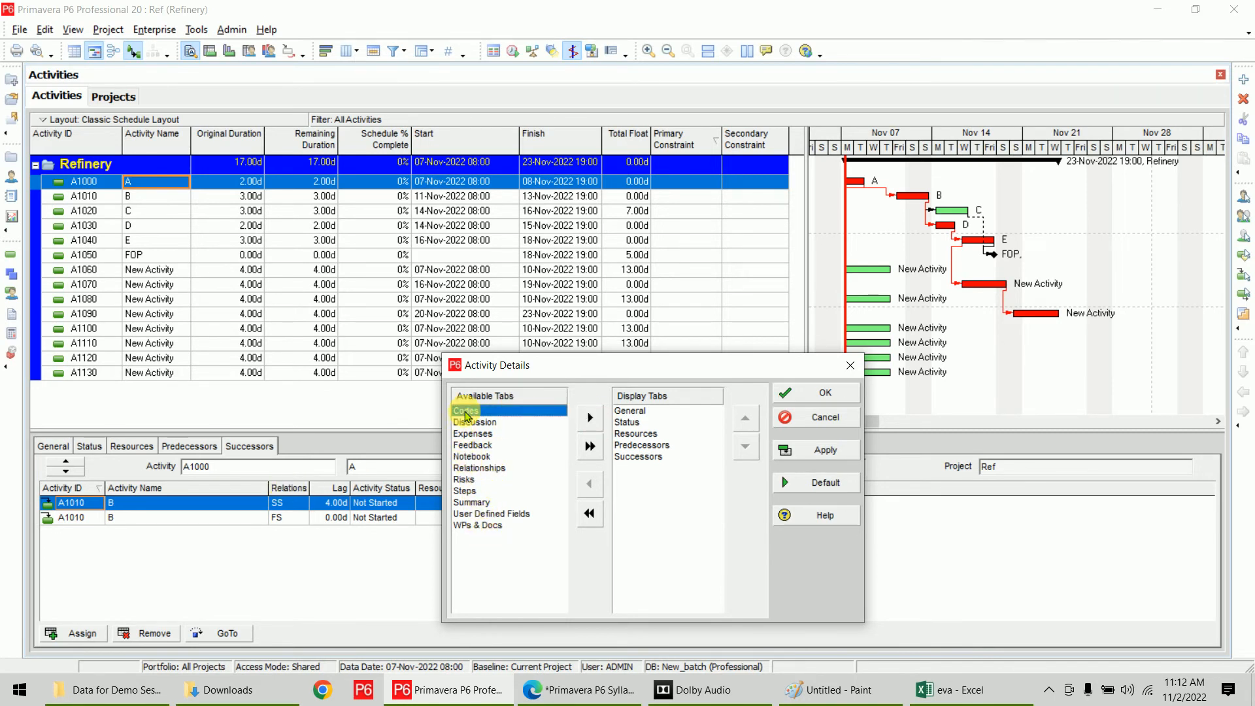
left_click(660, 457)
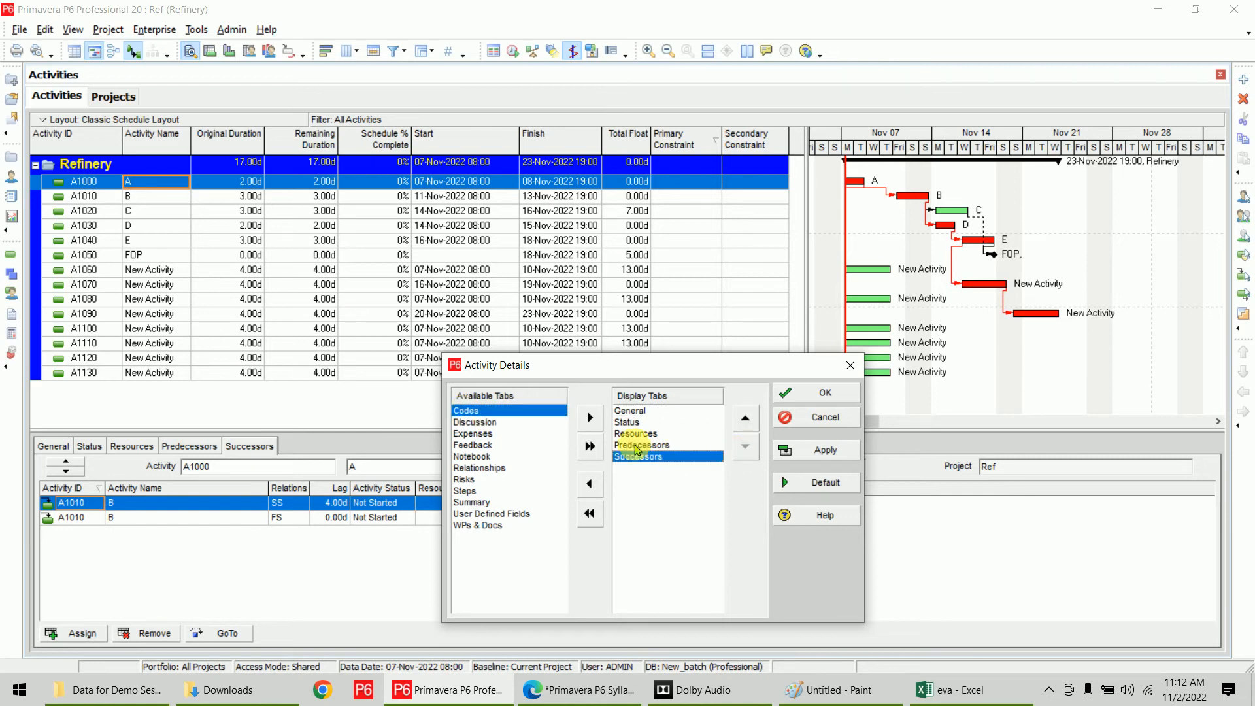
left_click(591, 418)
left_click(825, 394)
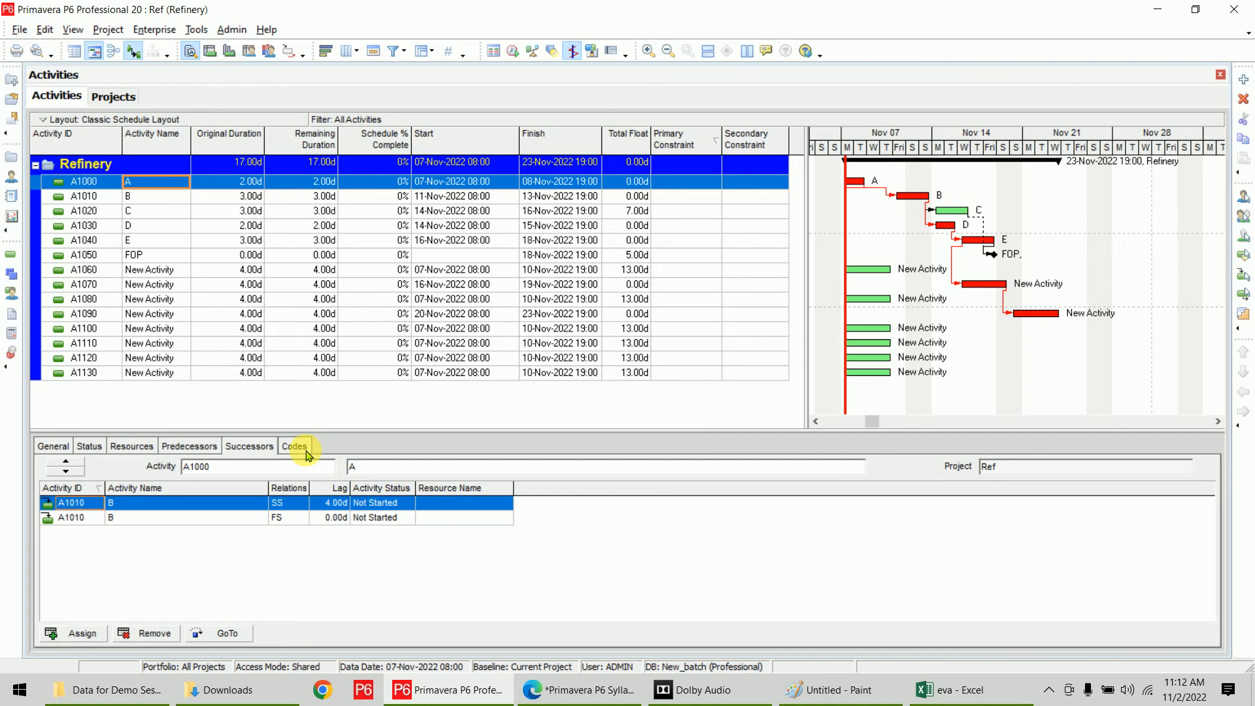
left_click(303, 447)
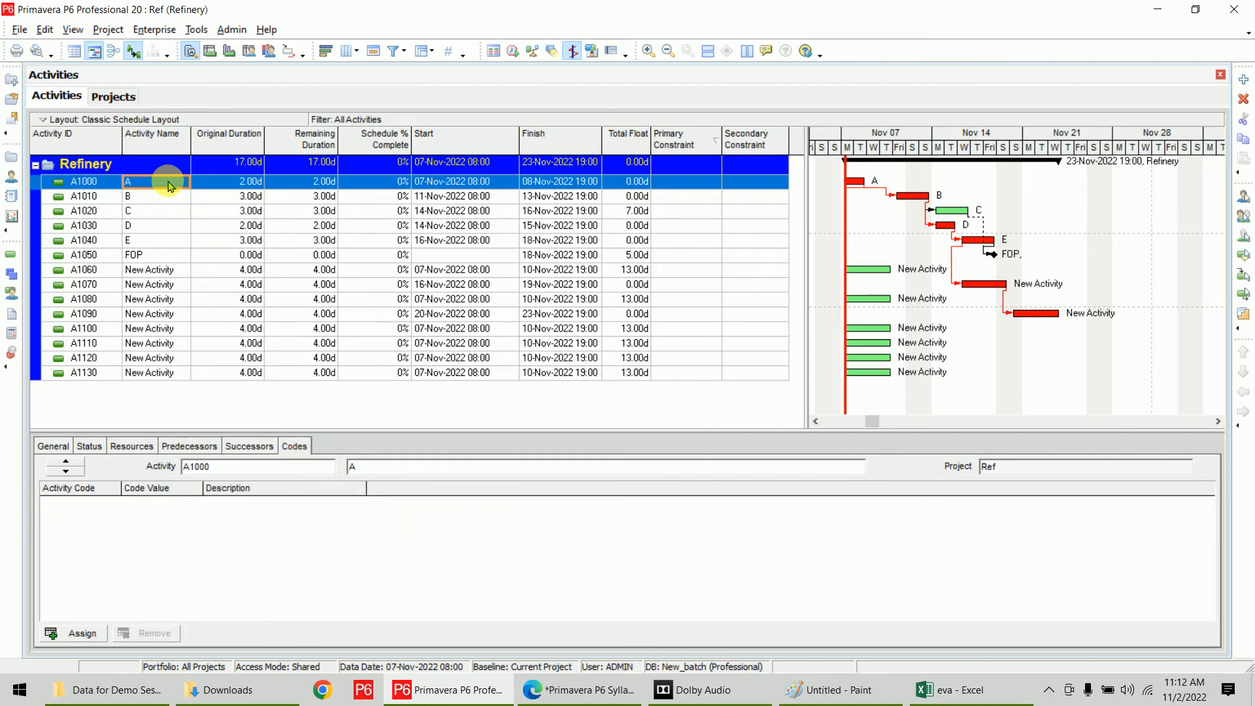
- Assign the Level 1 value of the Levels activity code to activity A, enlarging the code assignment window
left_click(83, 635)
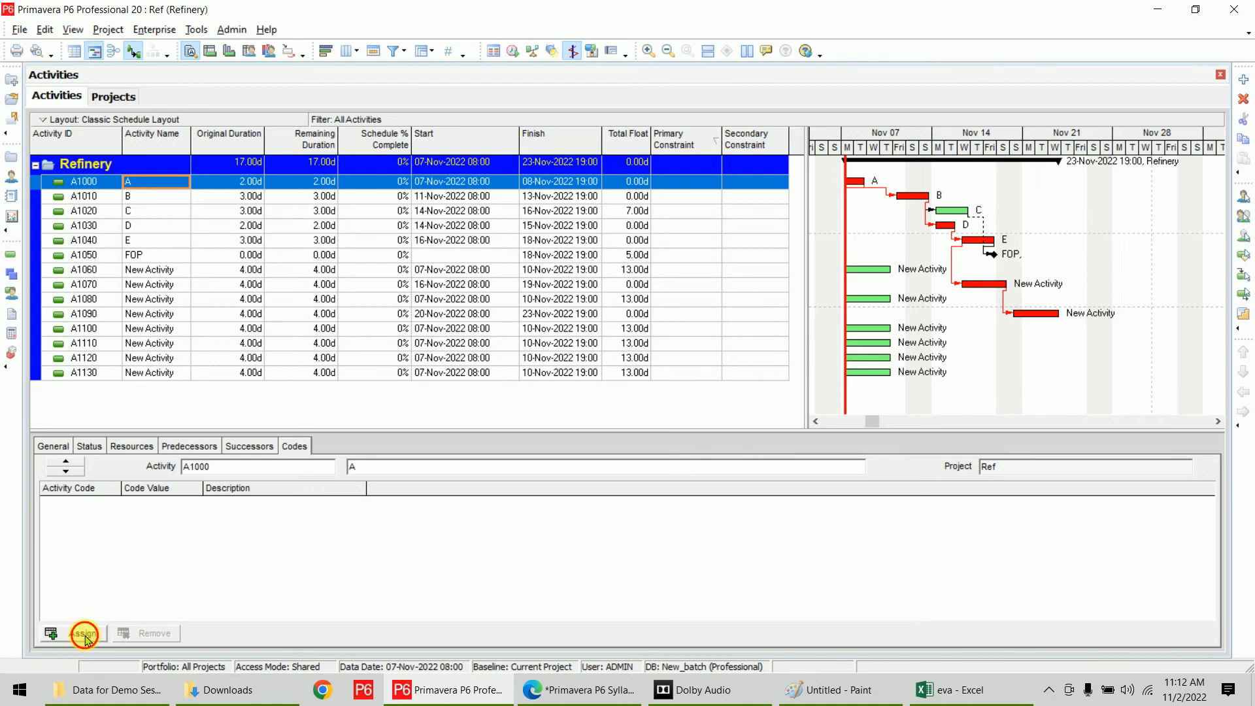
left_click_drag(637, 239, 765, 171)
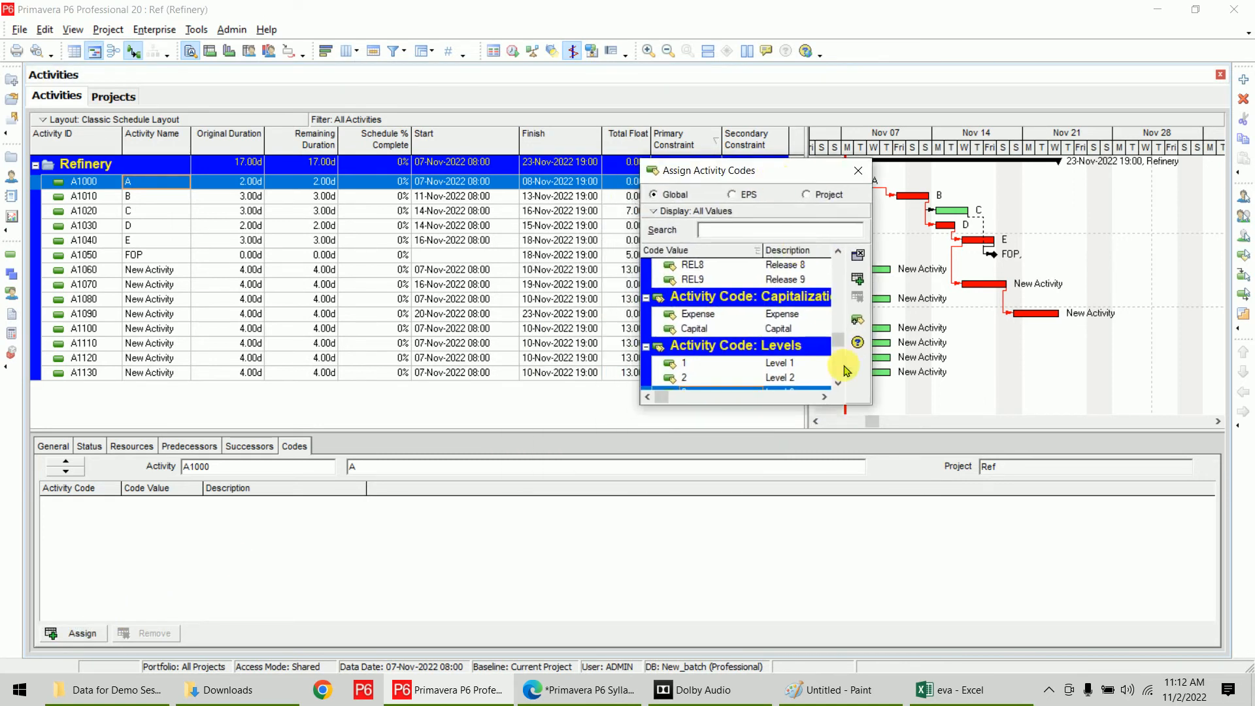
left_click_drag(856, 407, 1034, 551)
left_click(806, 364)
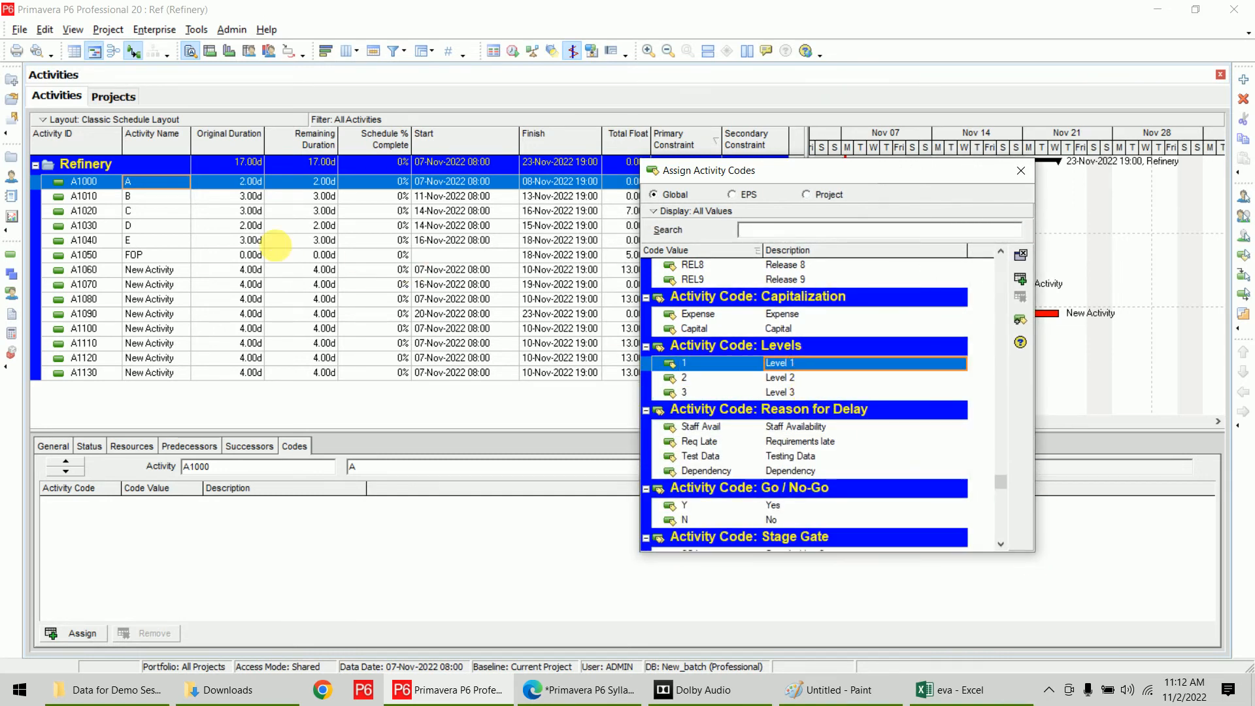
double_click(806, 363)
- Assign Level 3 to activities B and E, Level 2 to C and D, and Level 1 to FOP
left_click(444, 196)
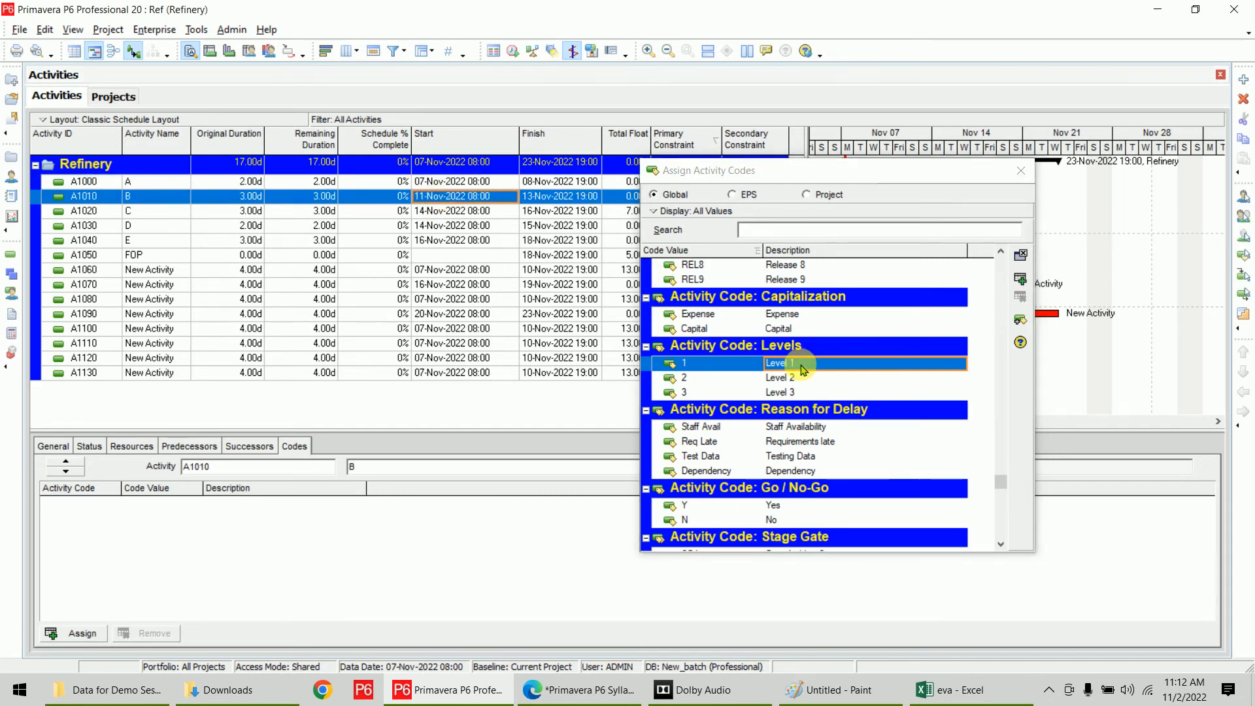
double_click(817, 392)
left_click(386, 210)
double_click(785, 377)
left_click(434, 226)
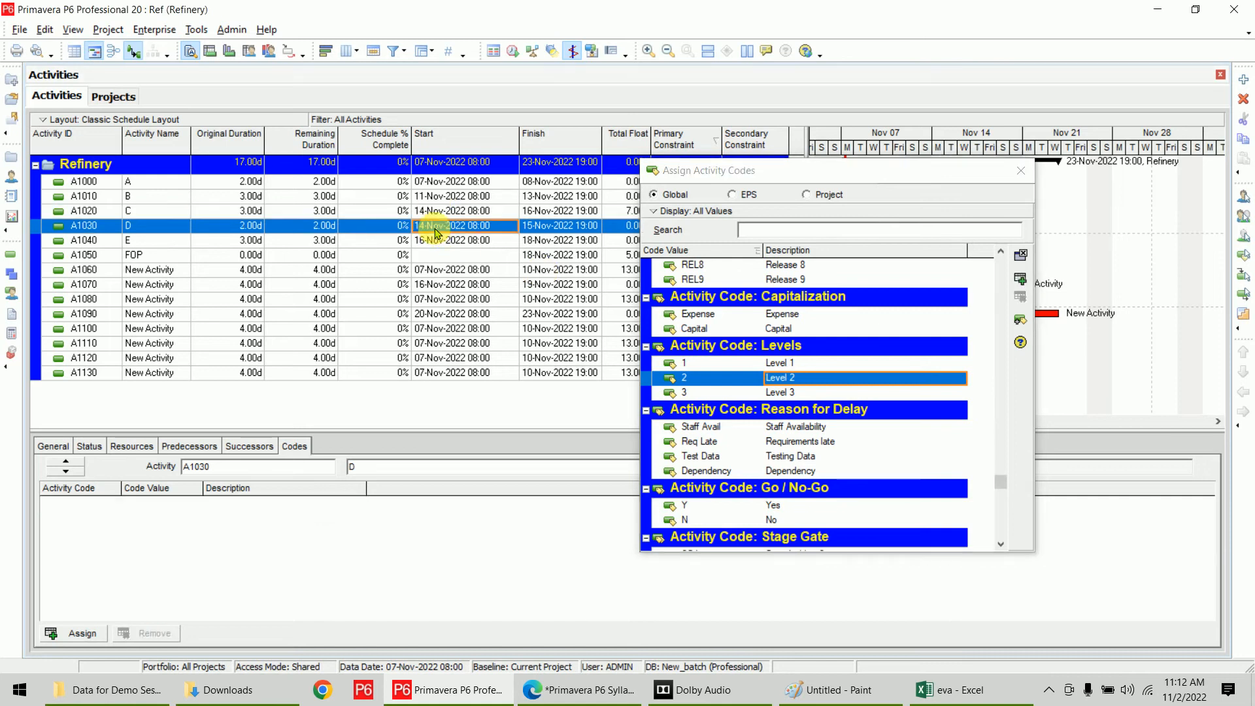
left_click(441, 240)
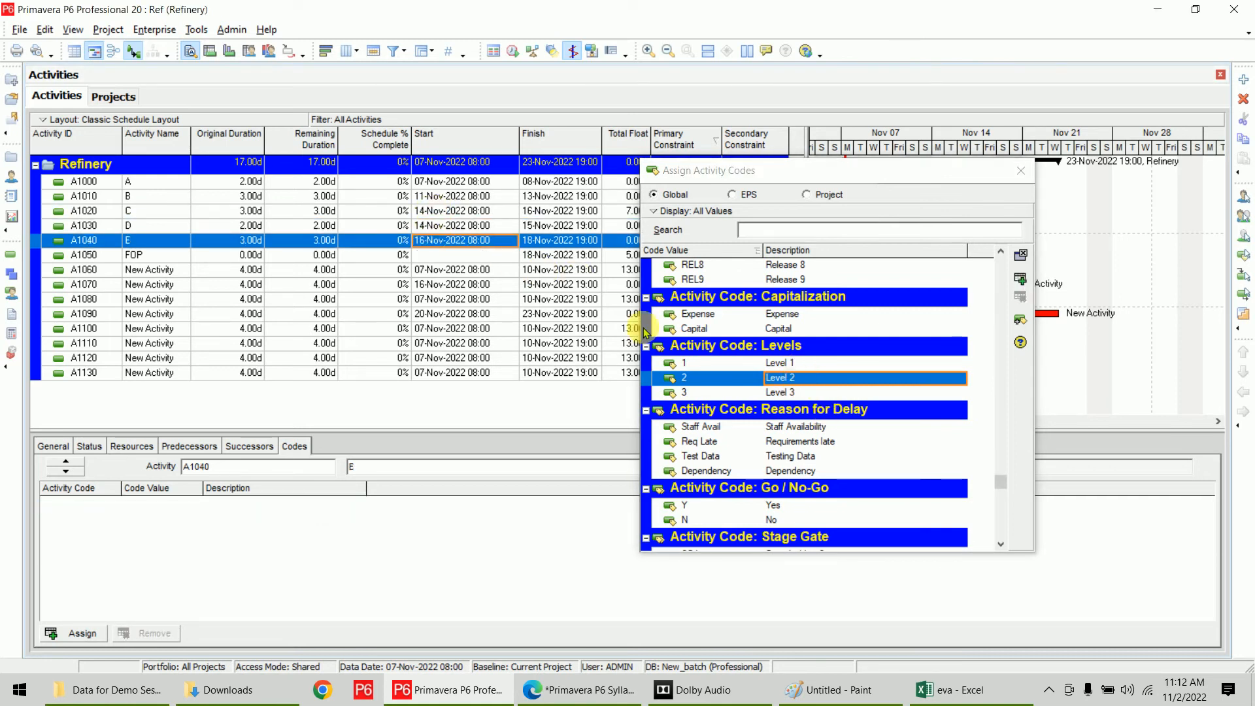
left_click(428, 255)
double_click(791, 364)
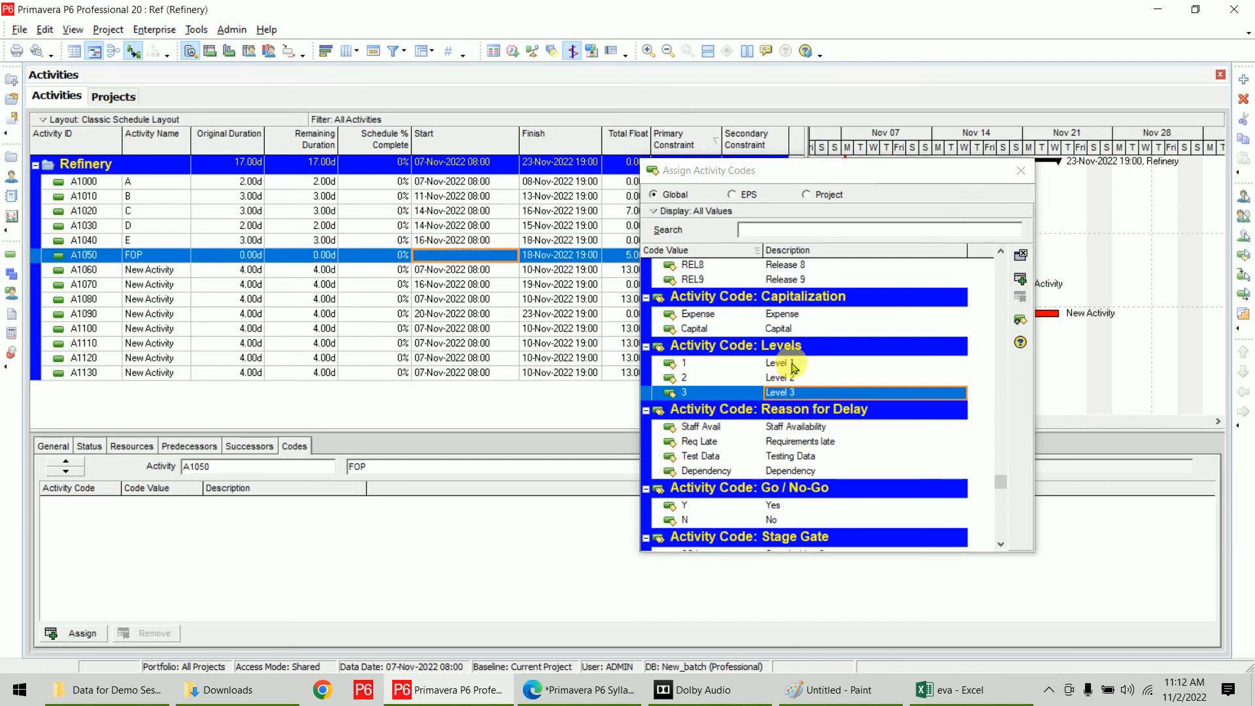
- Assign Level 3 to activities A1060 and A1090, Level 2 to A1070, and Level 1 to A1080
left_click(476, 270)
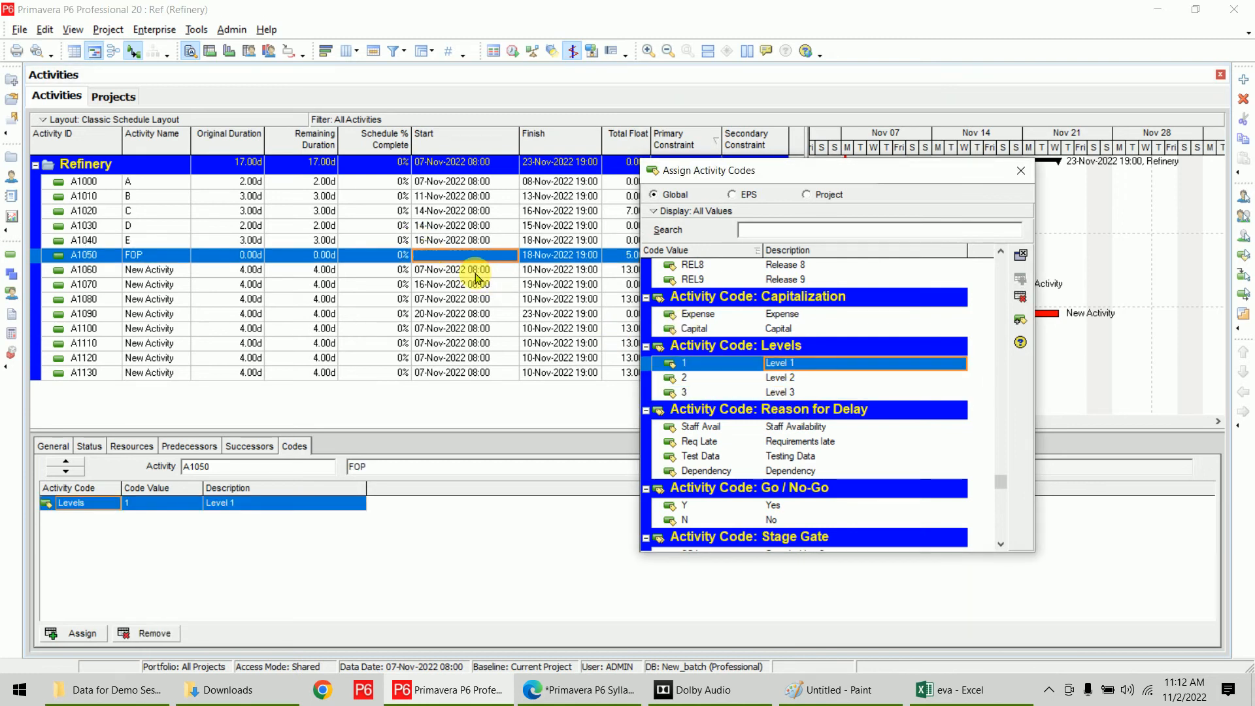
double_click(782, 392)
left_click(545, 288)
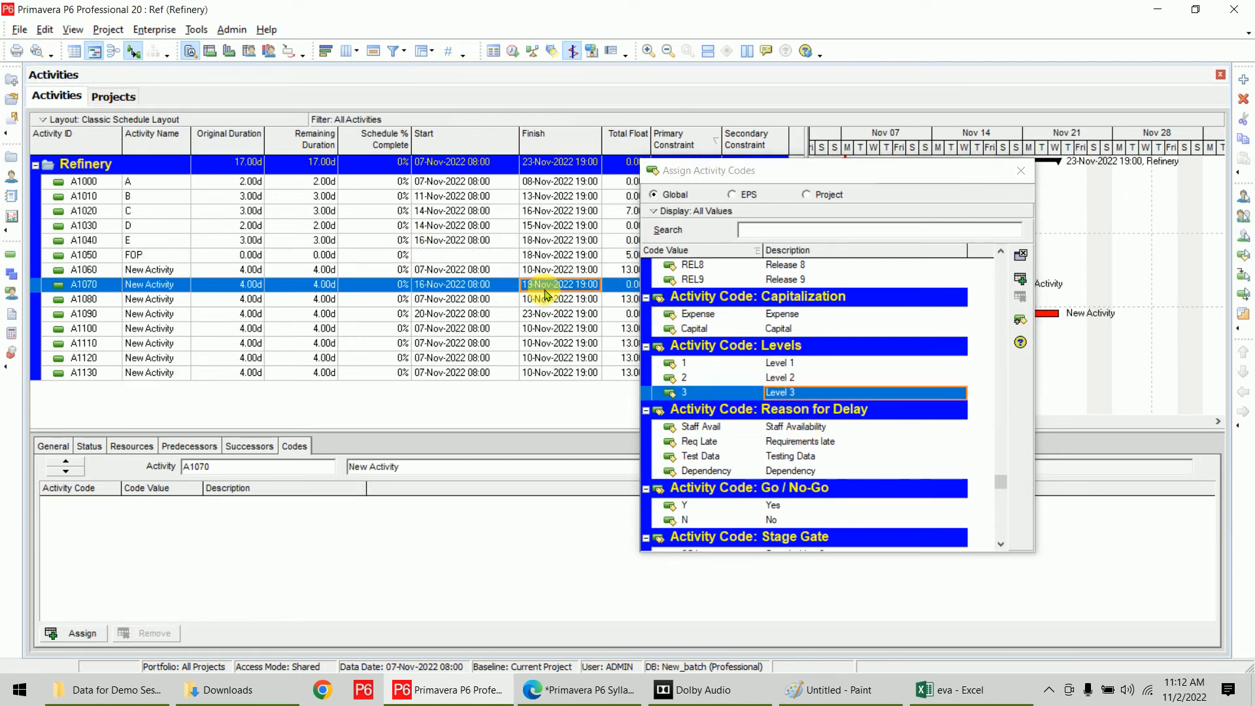
double_click(793, 378)
left_click(514, 301)
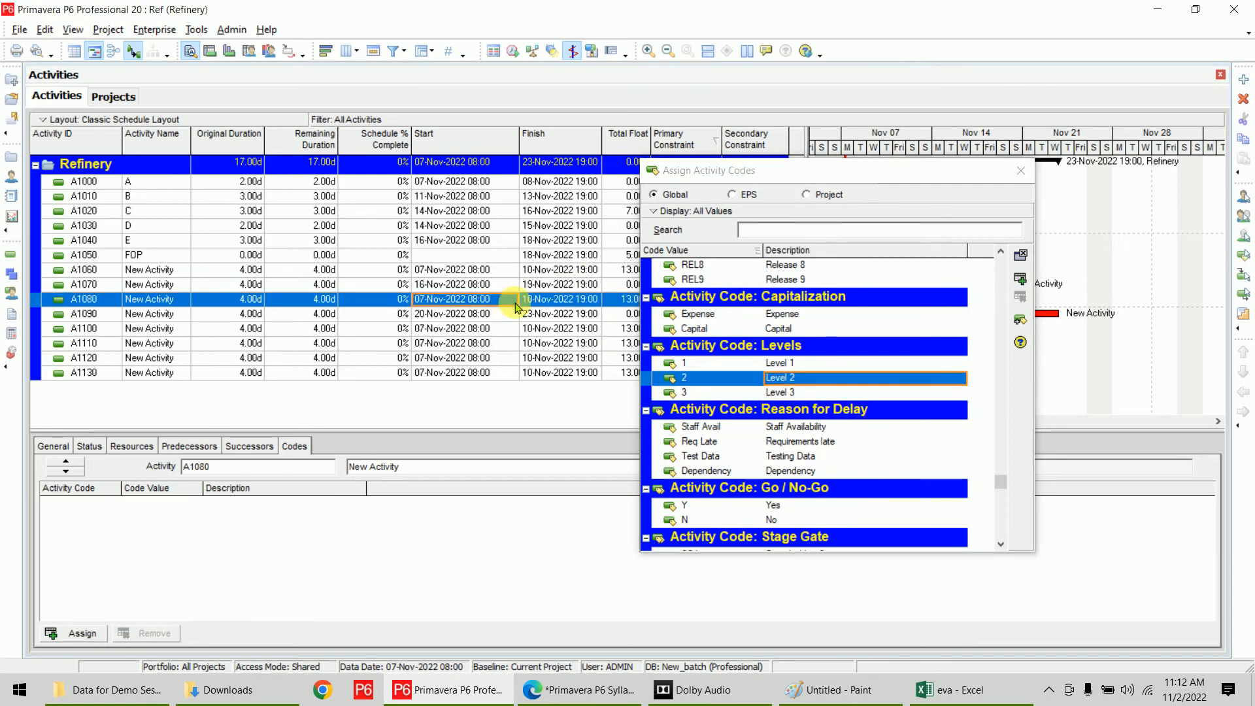
double_click(781, 363)
left_click(506, 314)
double_click(793, 390)
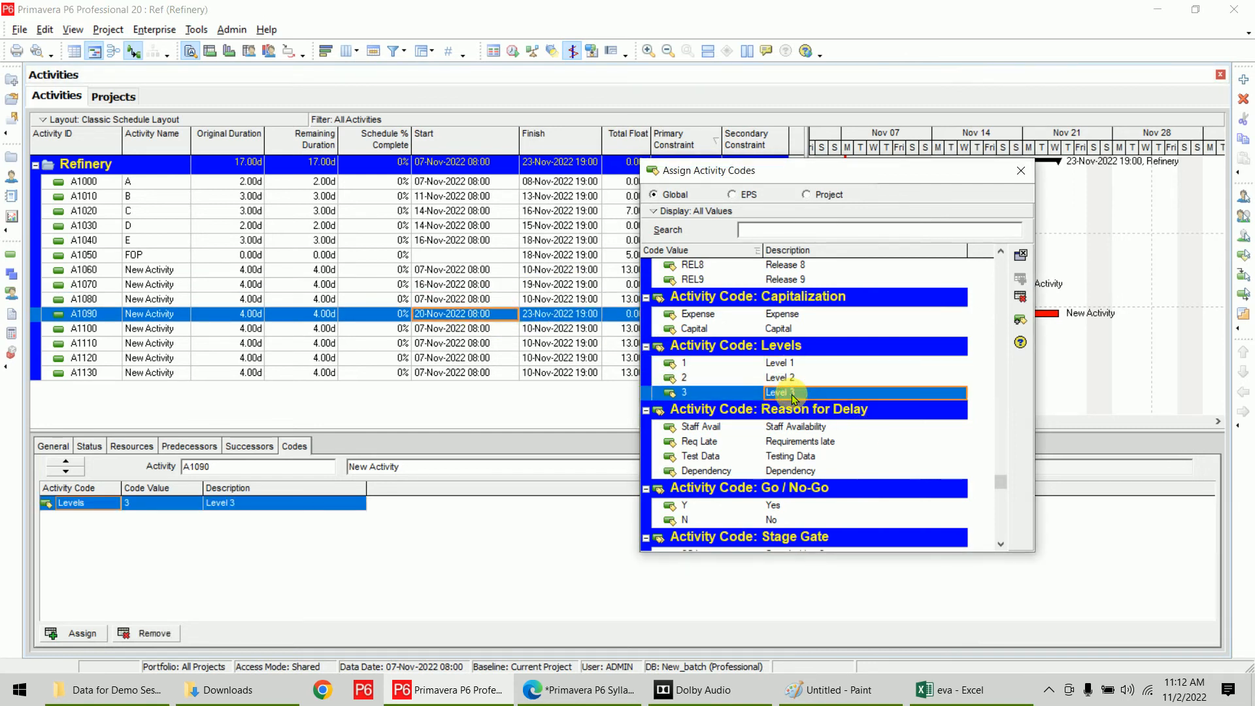
- Assign Level 1 to activity A1100 and Level 2 to A1110, and finish assigning activity codes
left_click(441, 329)
left_click(809, 365)
double_click(810, 365)
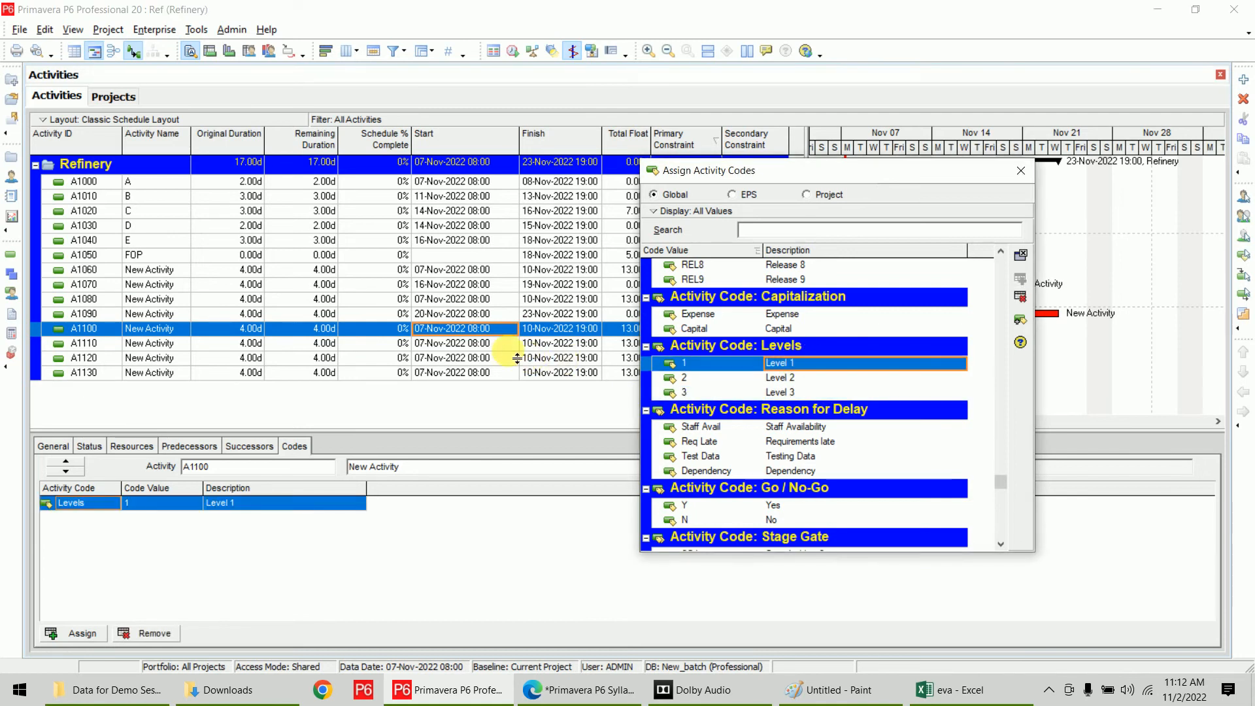
left_click(510, 344)
double_click(778, 379)
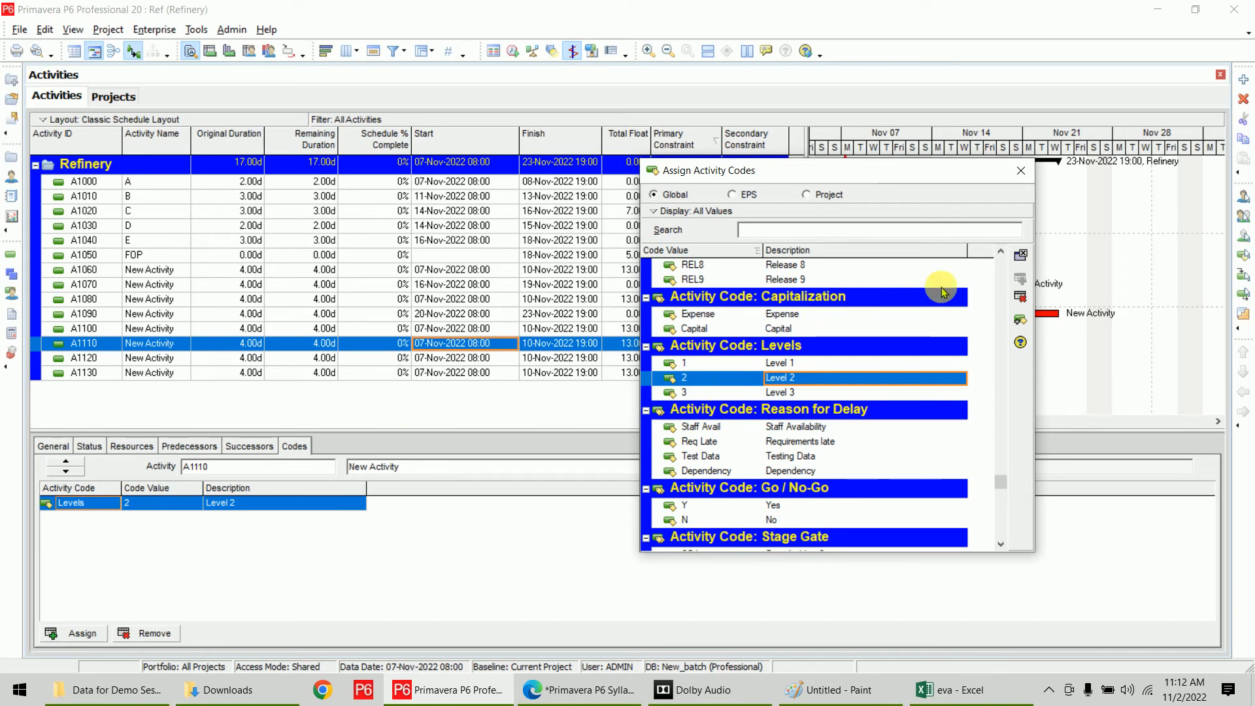
left_click(1020, 279)
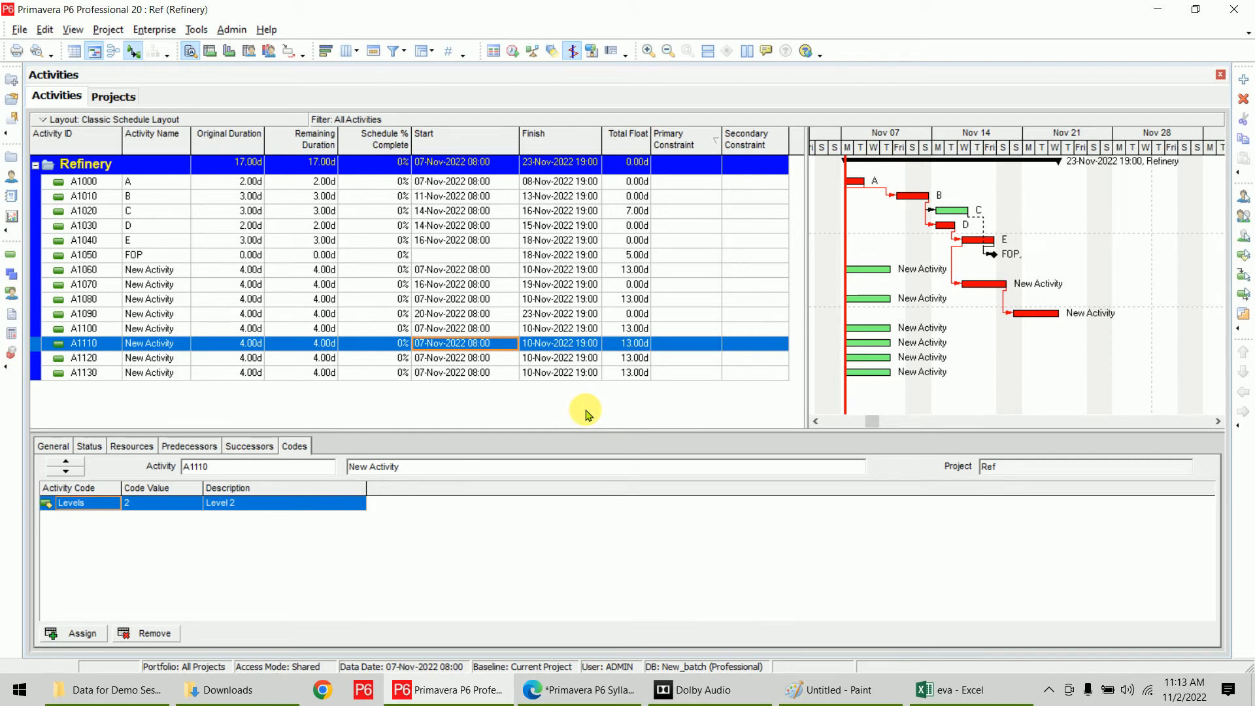
- Group the activities by the Levels activity code and accept the grouping settings
left_click(426, 59)
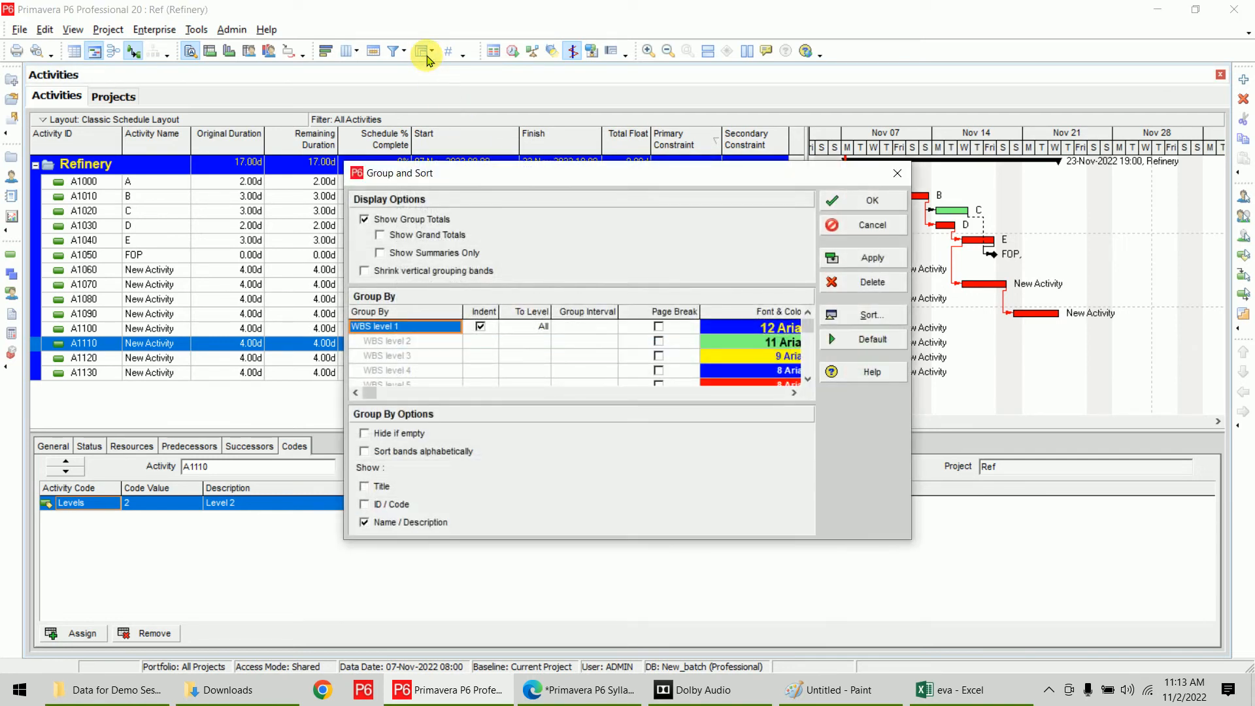
left_click(454, 332)
left_click_drag(458, 559, 470, 457)
left_click(412, 500)
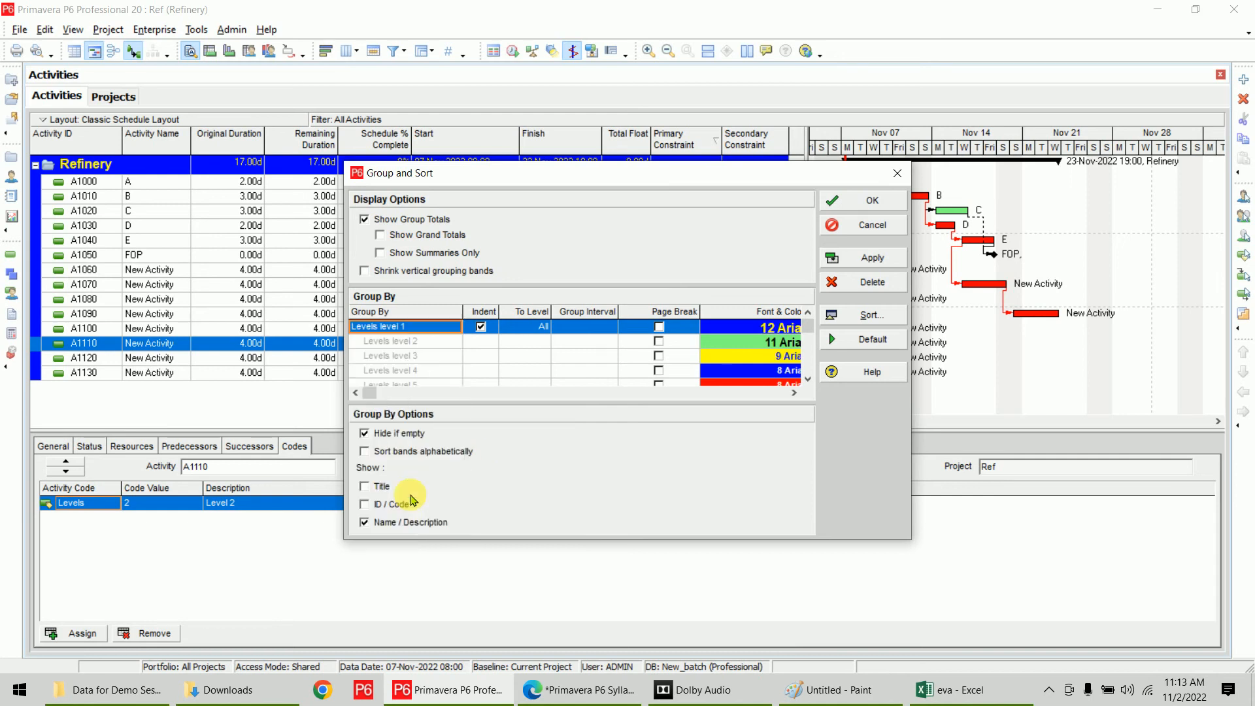
left_click(868, 265)
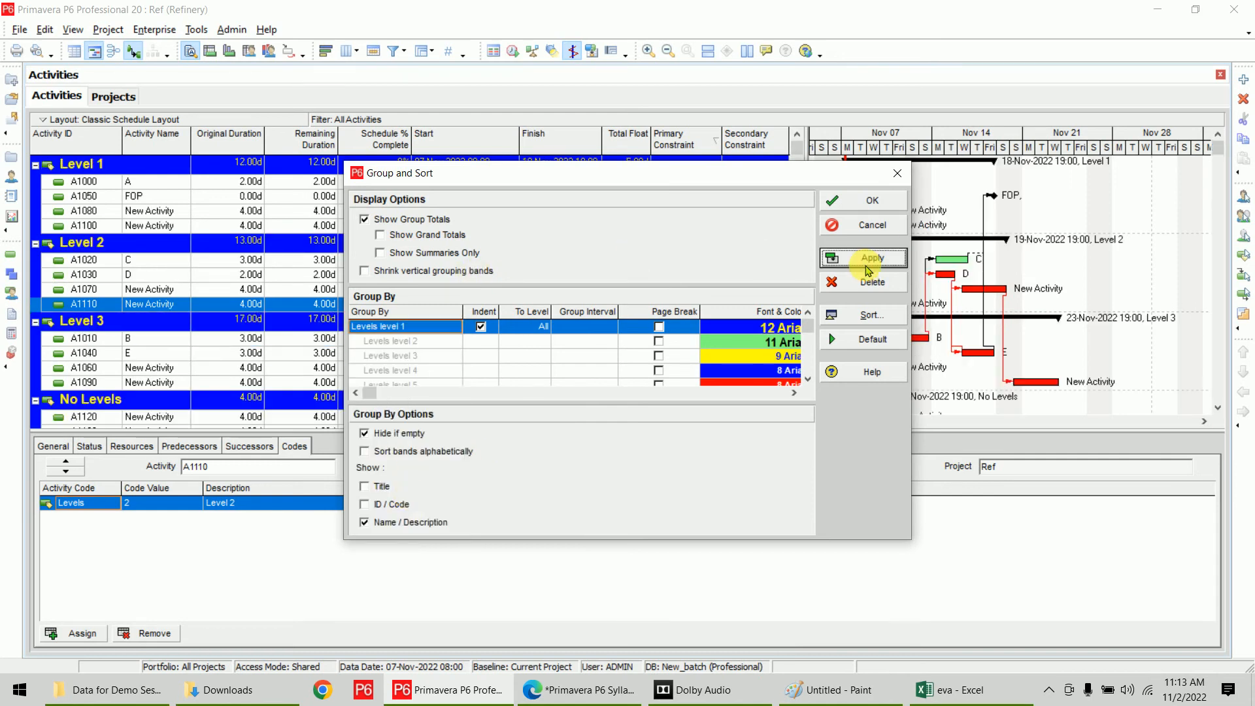
left_click(864, 200)
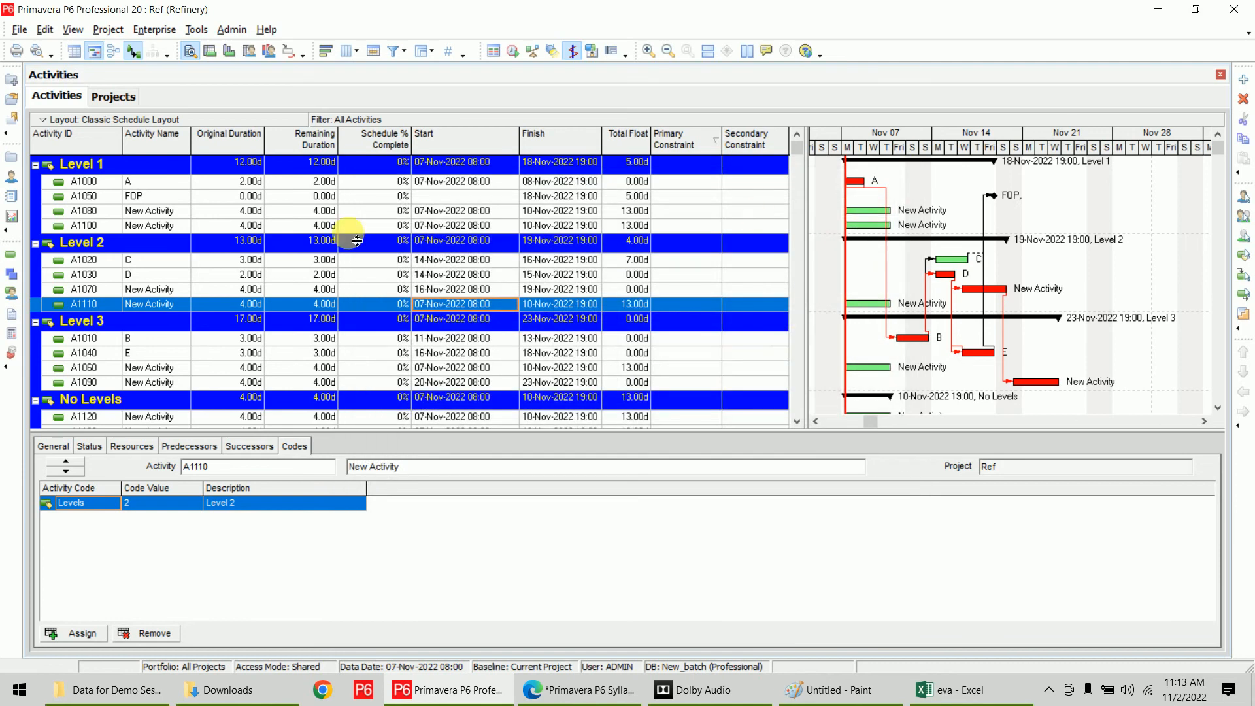
- Examine which activities fall under the Level 1, Level 2, Level 3 and No Levels groups
left_click(124, 165)
left_click(123, 242)
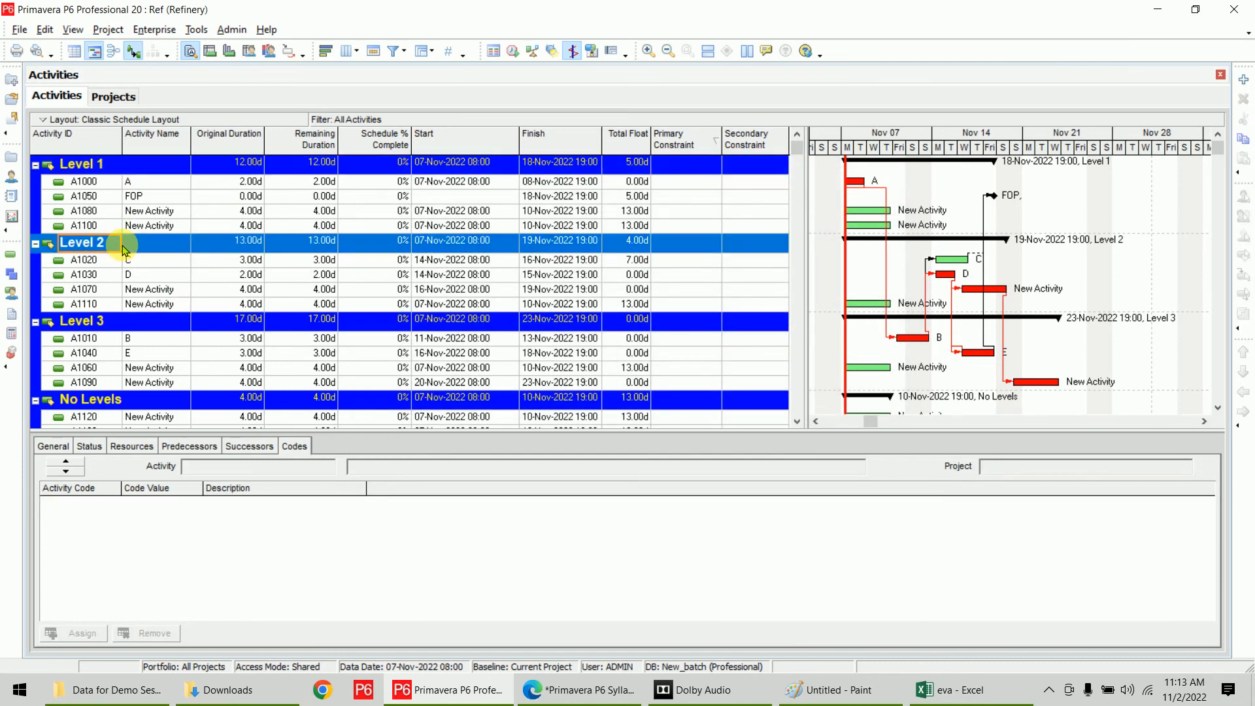
left_click(133, 319)
scroll(210, 272, "down", 1)
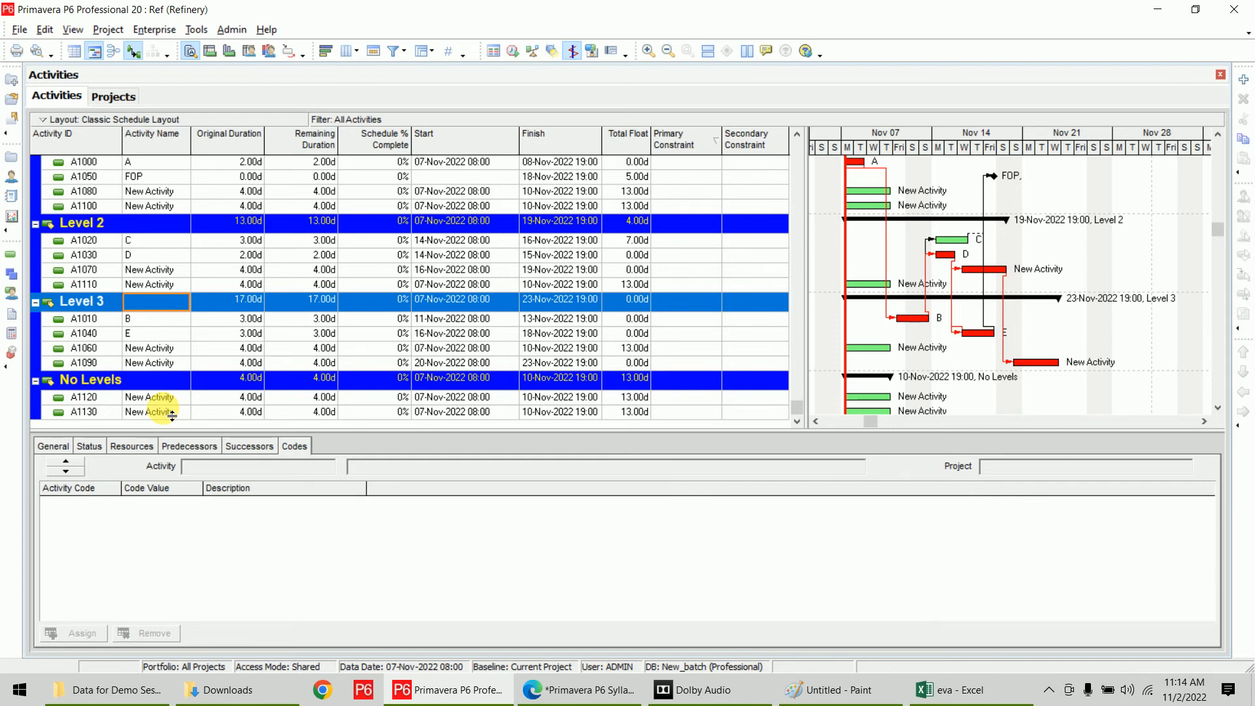
scroll(98, 236, "up", 1)
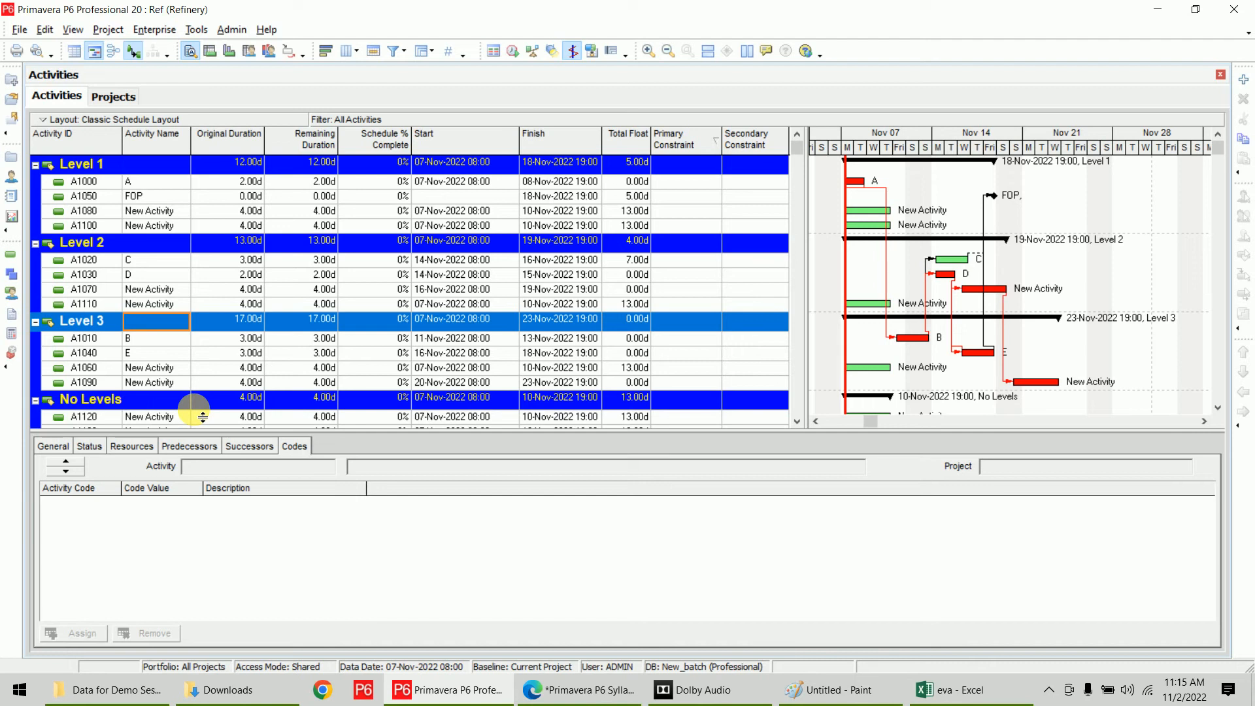
- Group the activities by WBS instead of the Levels code and accept the grouping settings
left_click(421, 52)
left_click(455, 327)
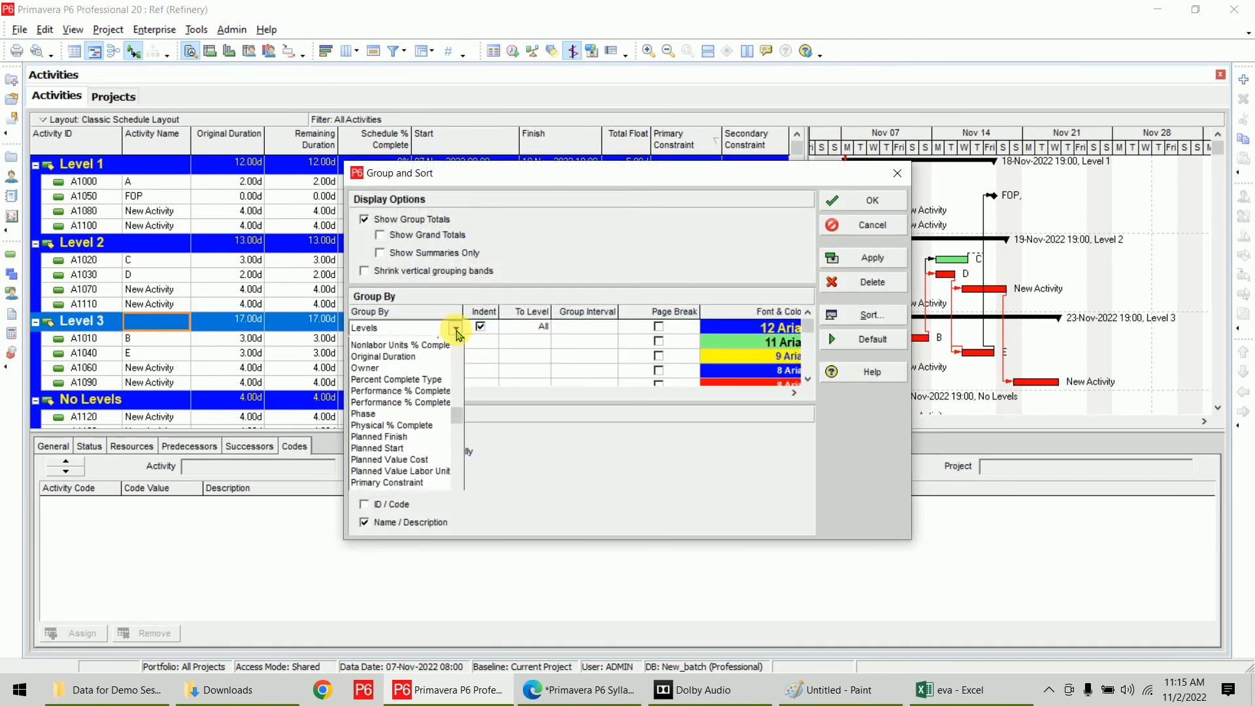
left_click_drag(456, 472, 457, 549)
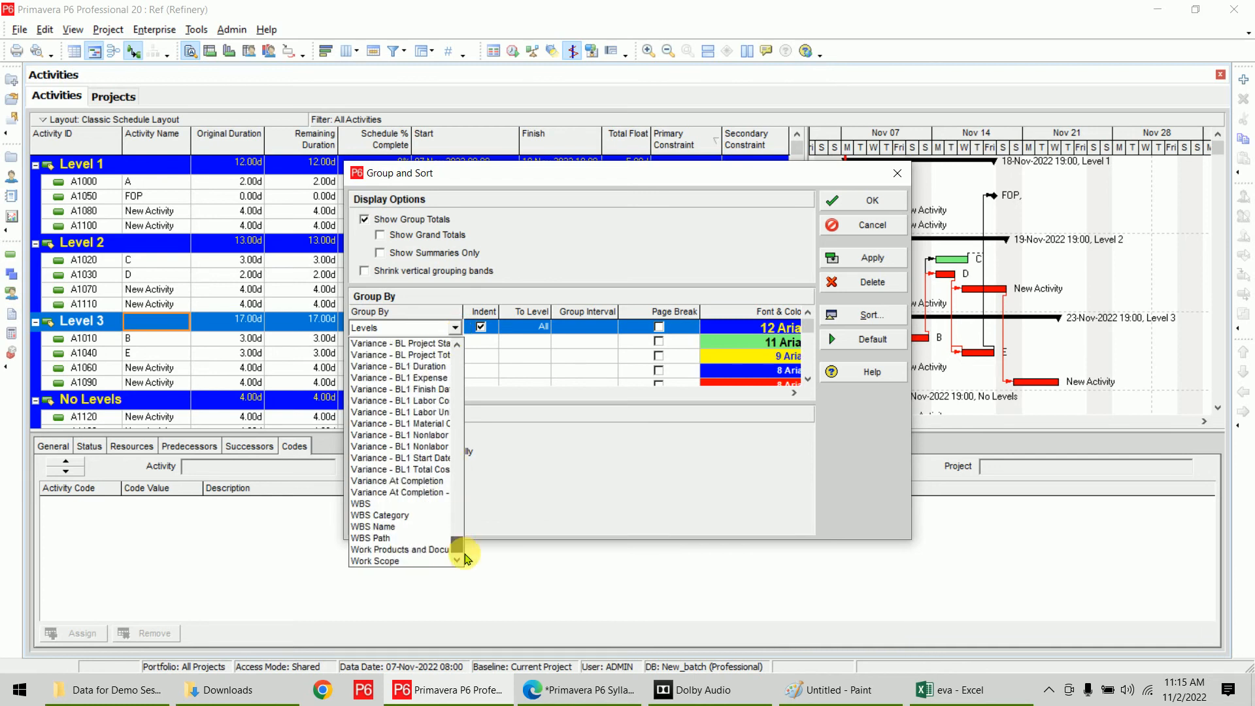
left_click(413, 516)
left_click(873, 258)
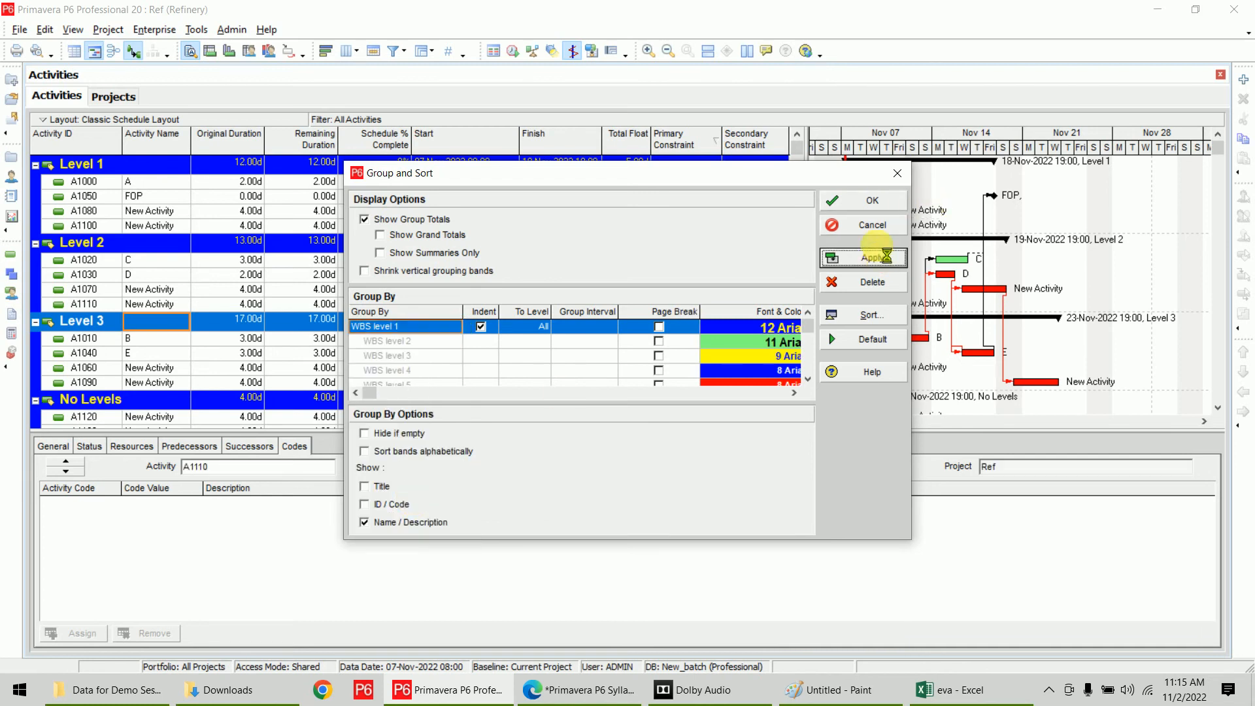
left_click(869, 213)
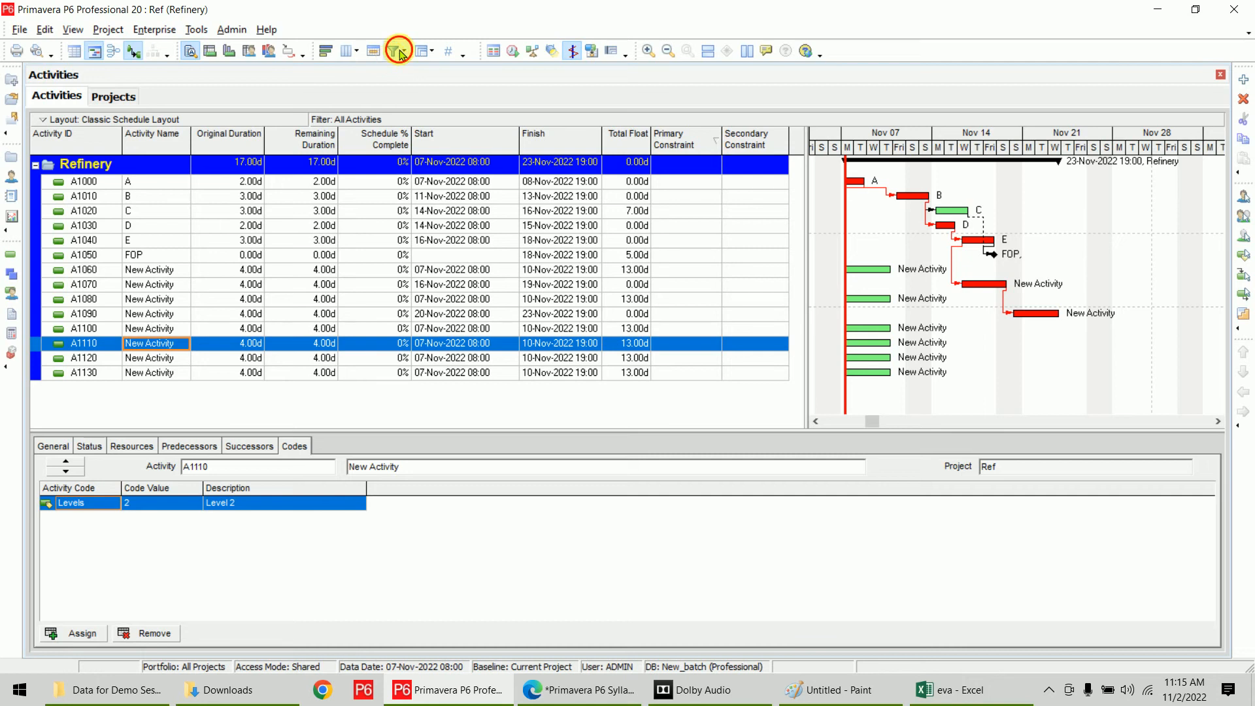
- Filter the activities with the default Critical filter, replacing those shown in the current layout
left_click(398, 52)
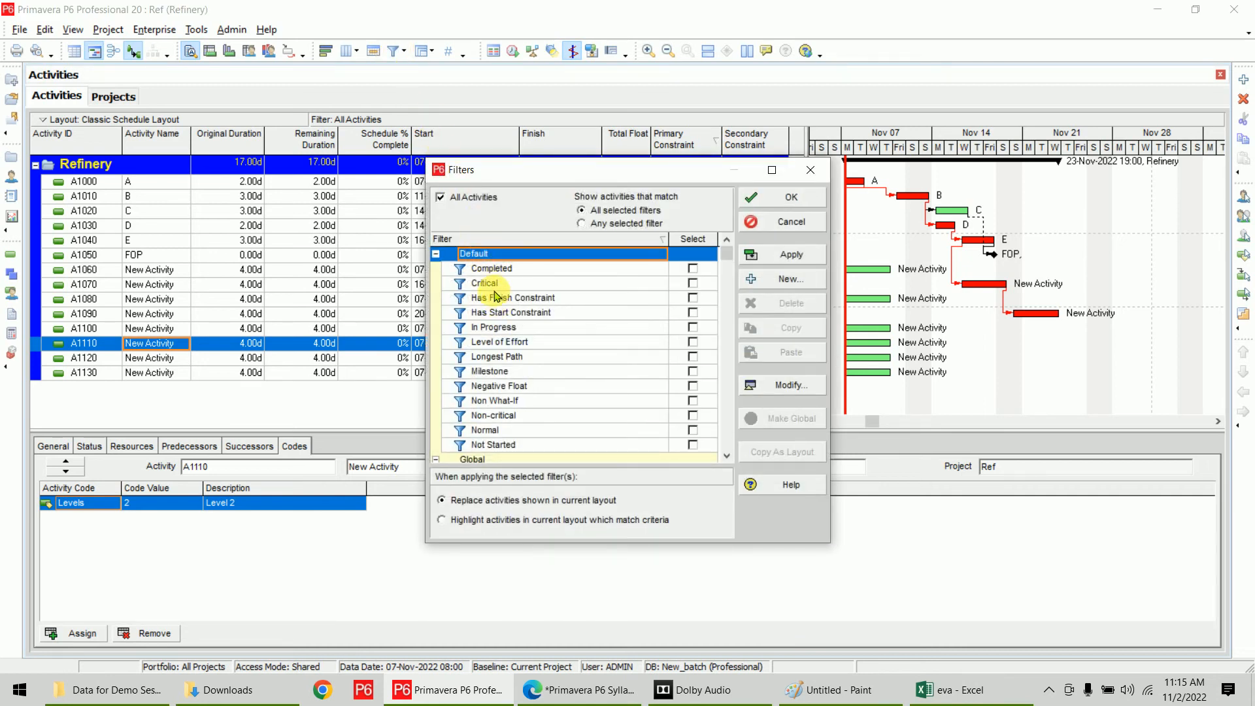
left_click(692, 284)
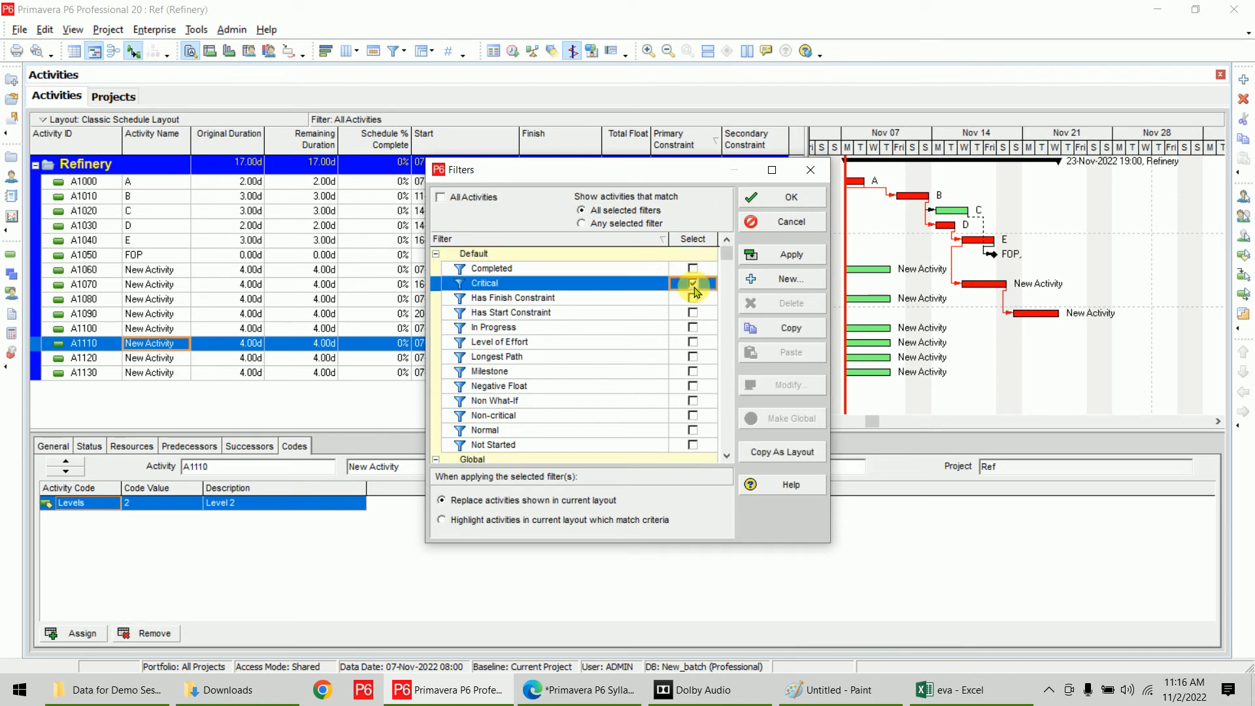
left_click(758, 253)
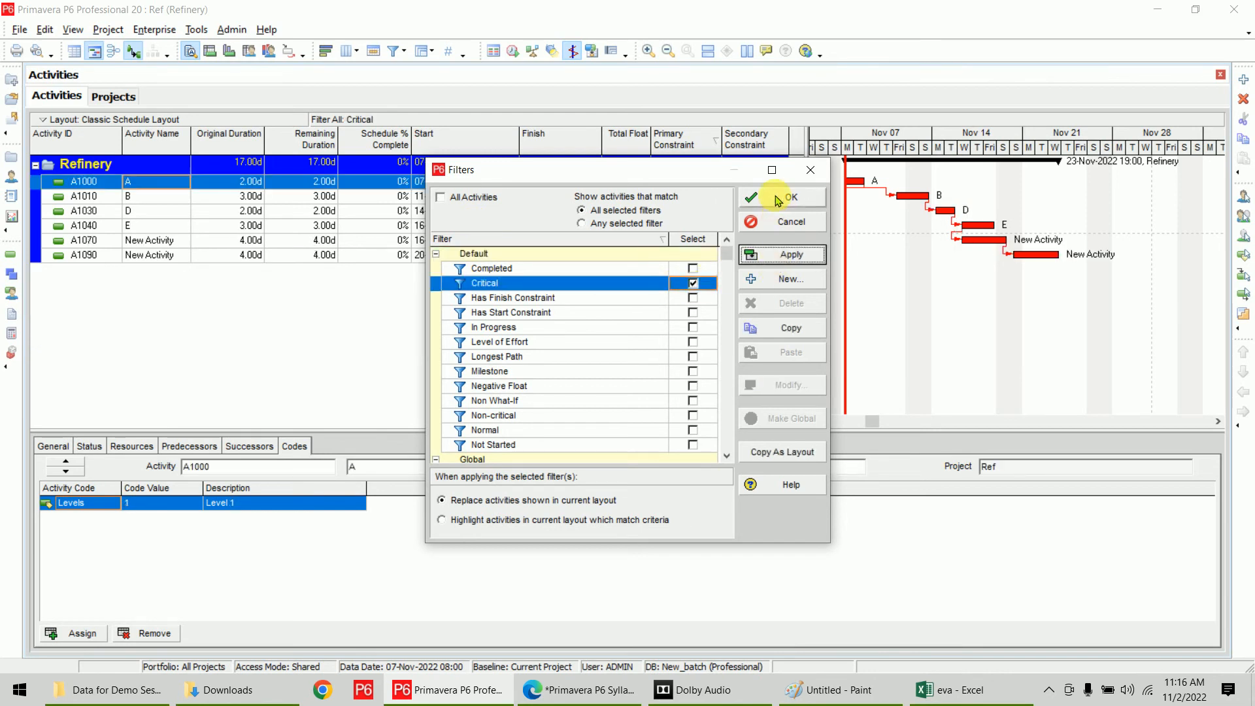
left_click(778, 200)
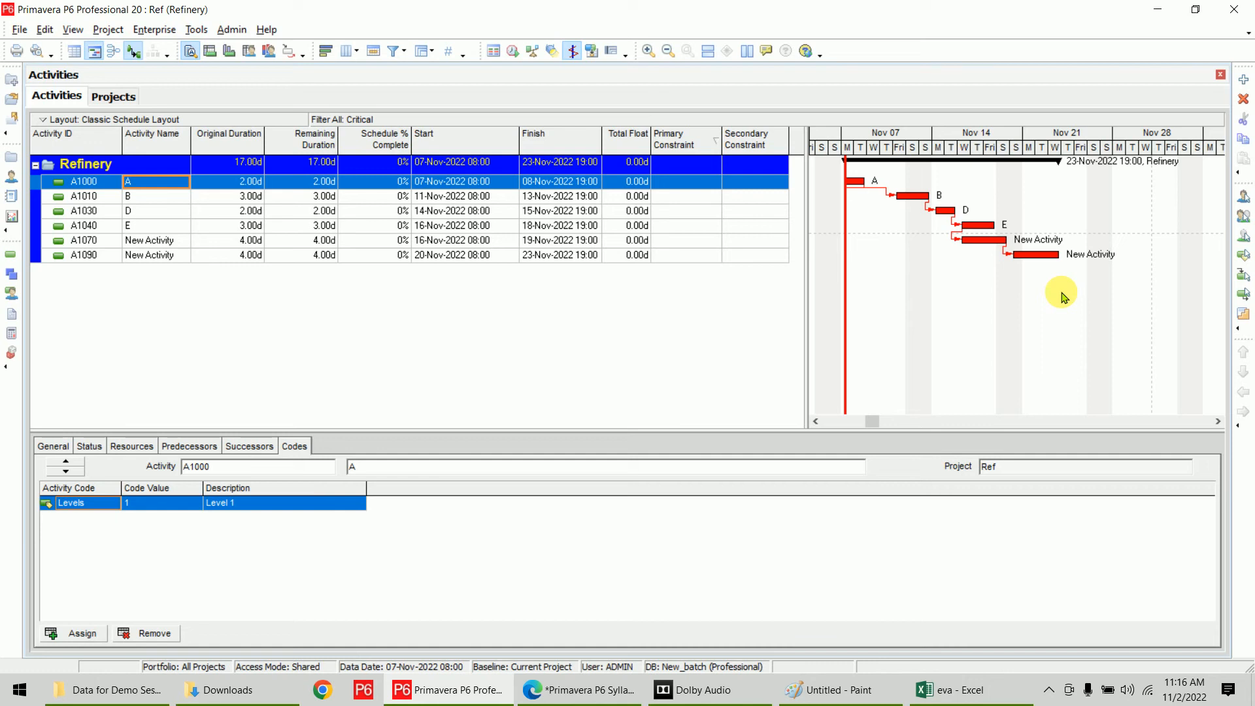
- Swap the Critical filter for the Non-critical filter and apply it to the activity list
left_click(394, 50)
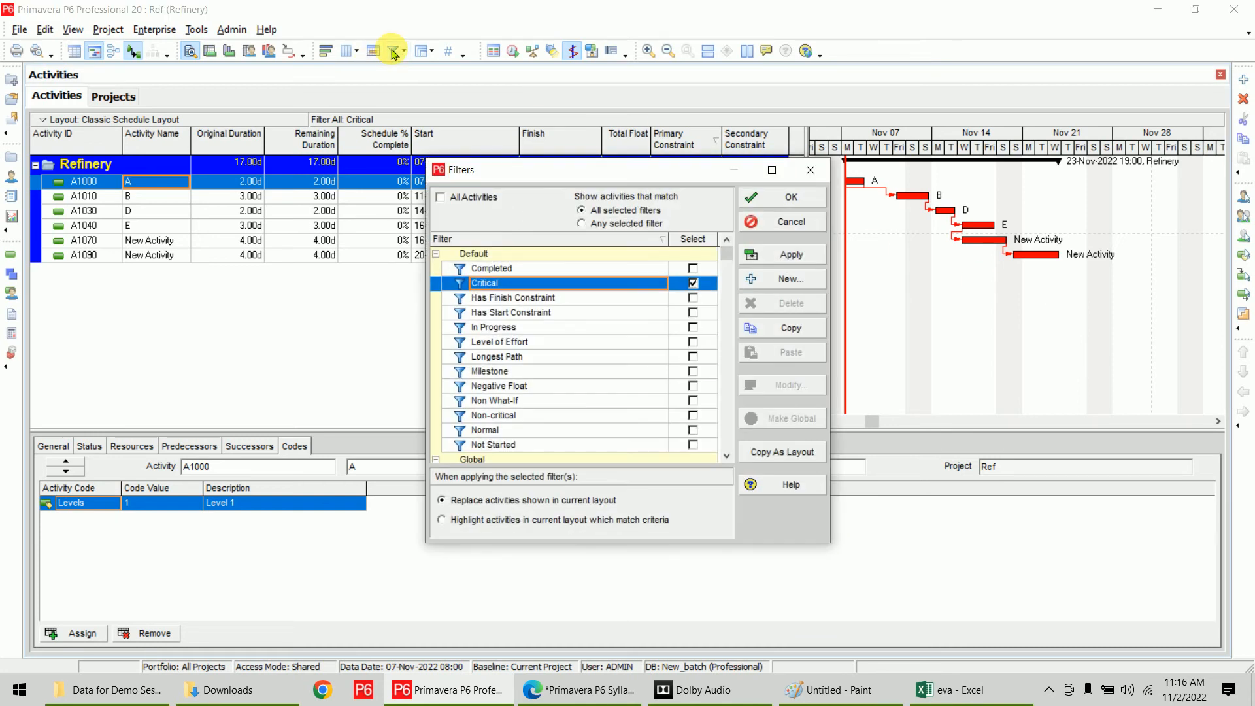
left_click(692, 283)
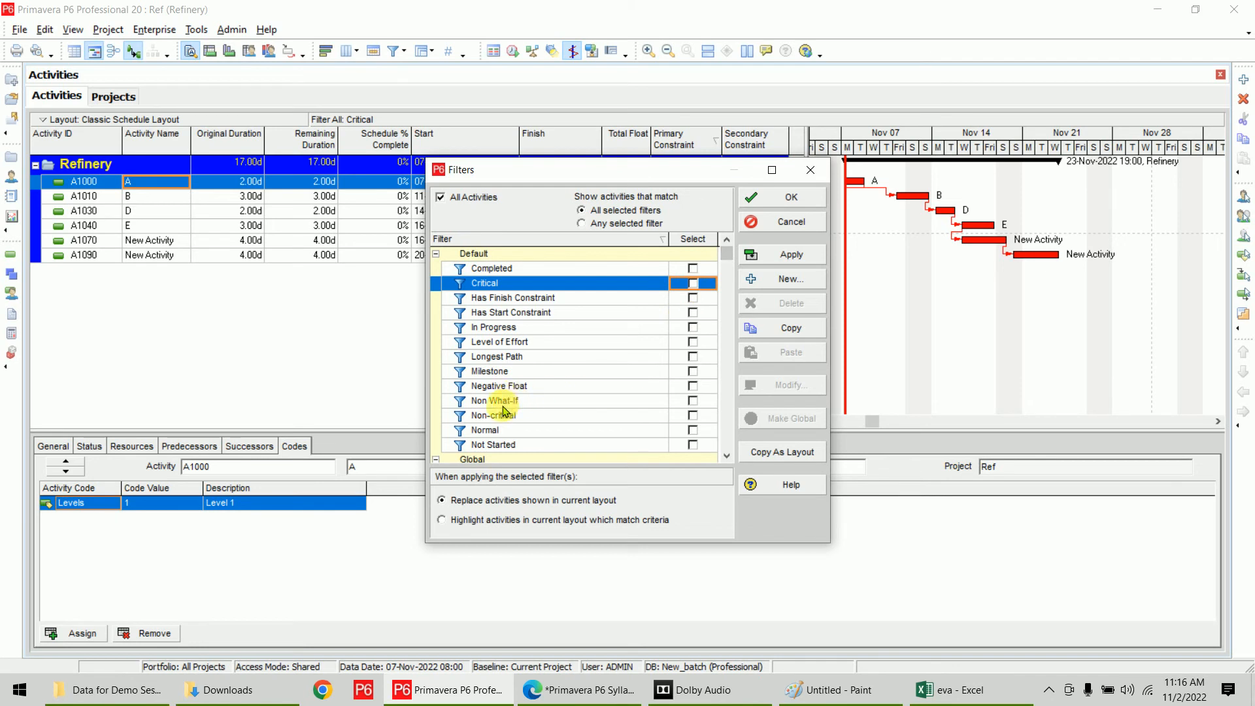
left_click(692, 416)
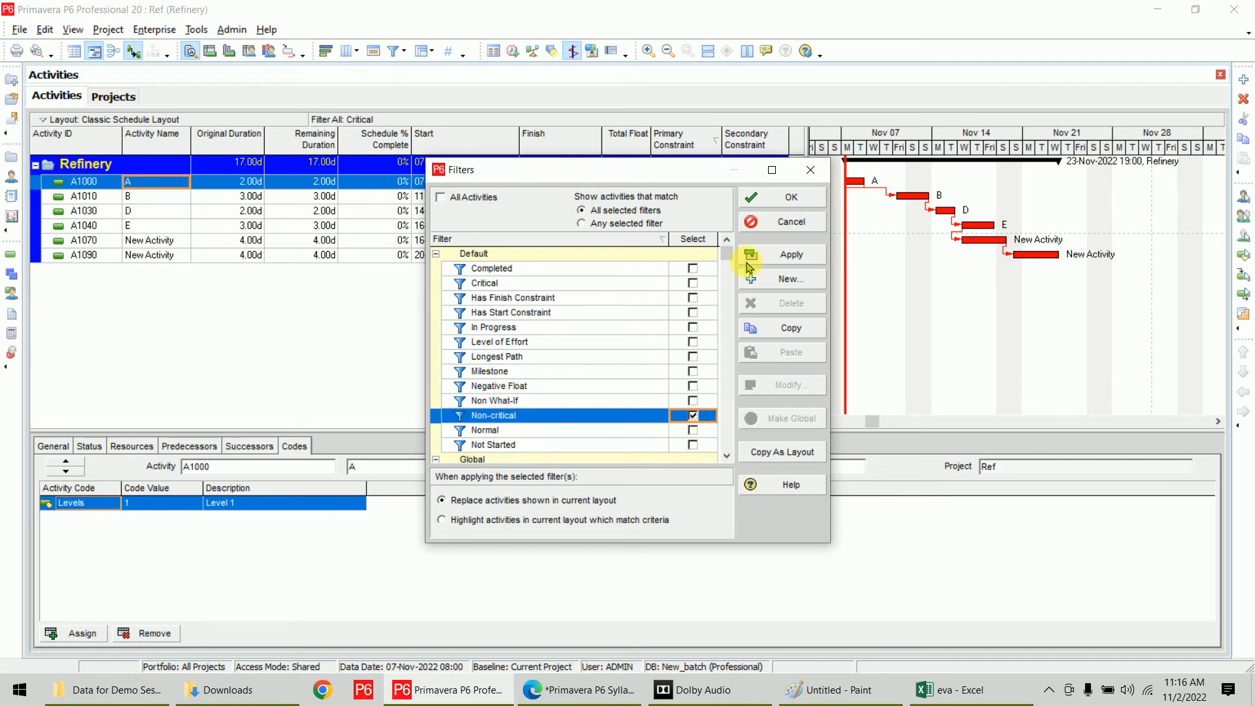
left_click(753, 254)
left_click(787, 198)
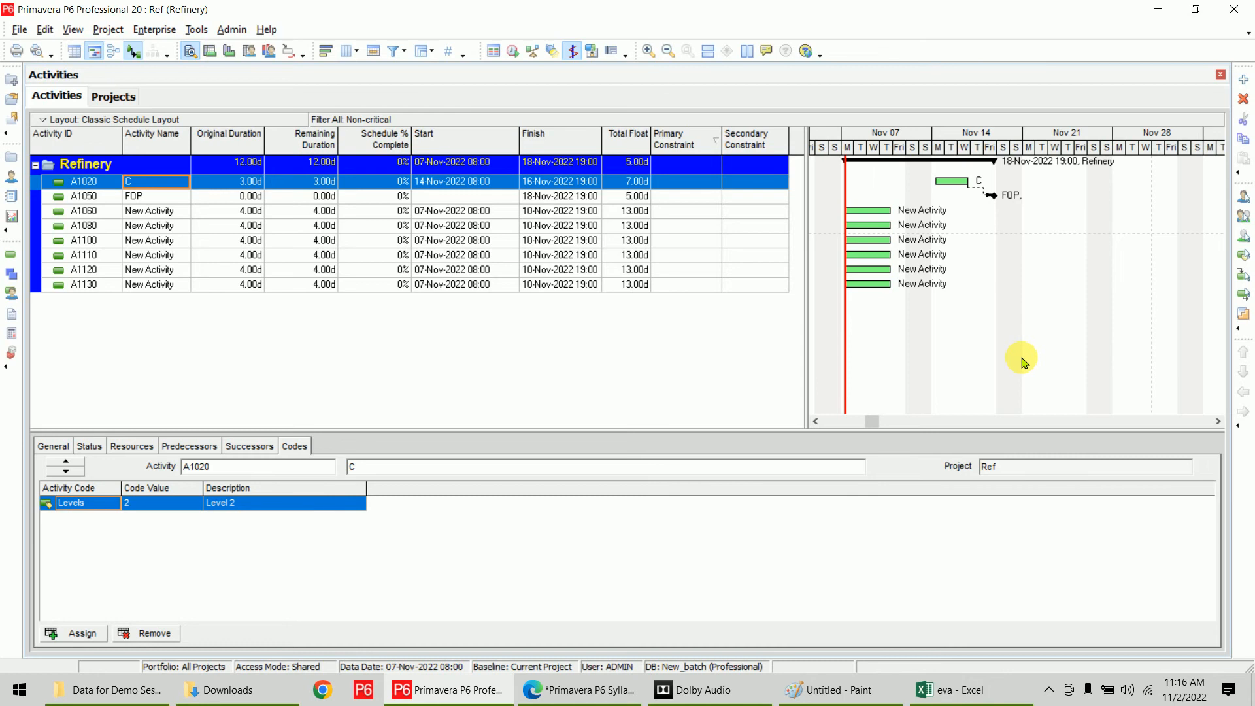
- Remove the Non-critical filter so that all activities are shown
left_click(393, 50)
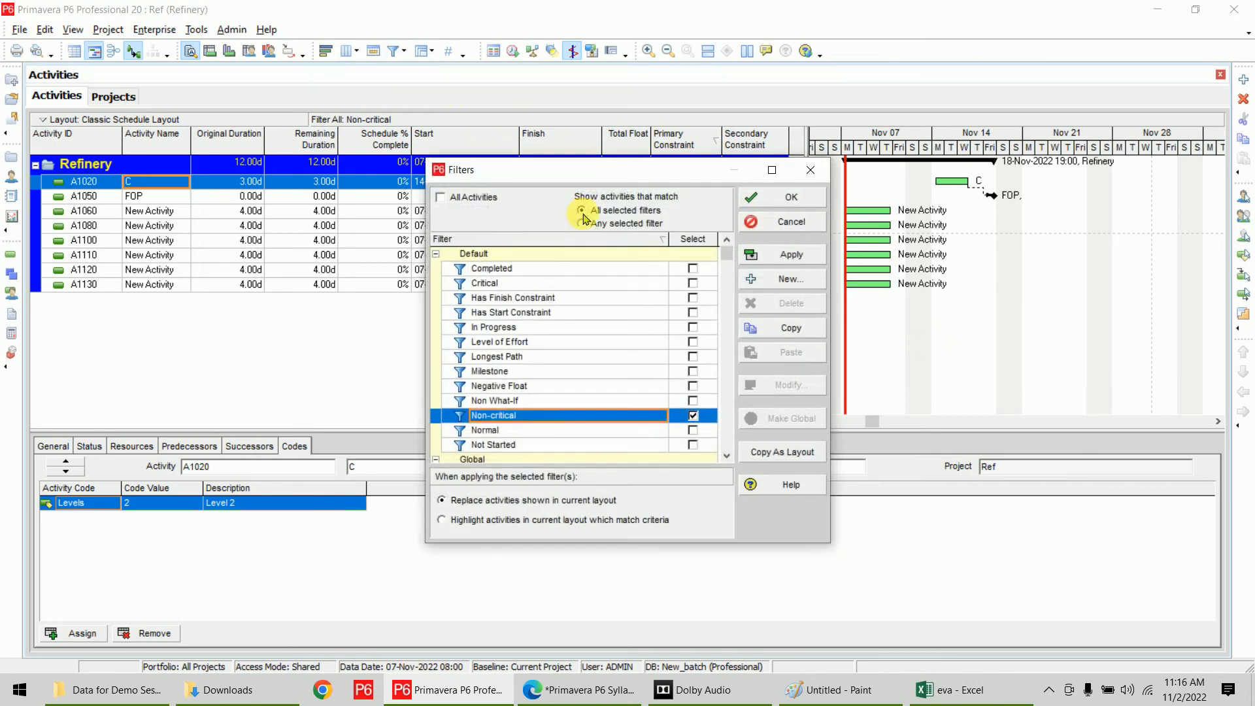
left_click(693, 415)
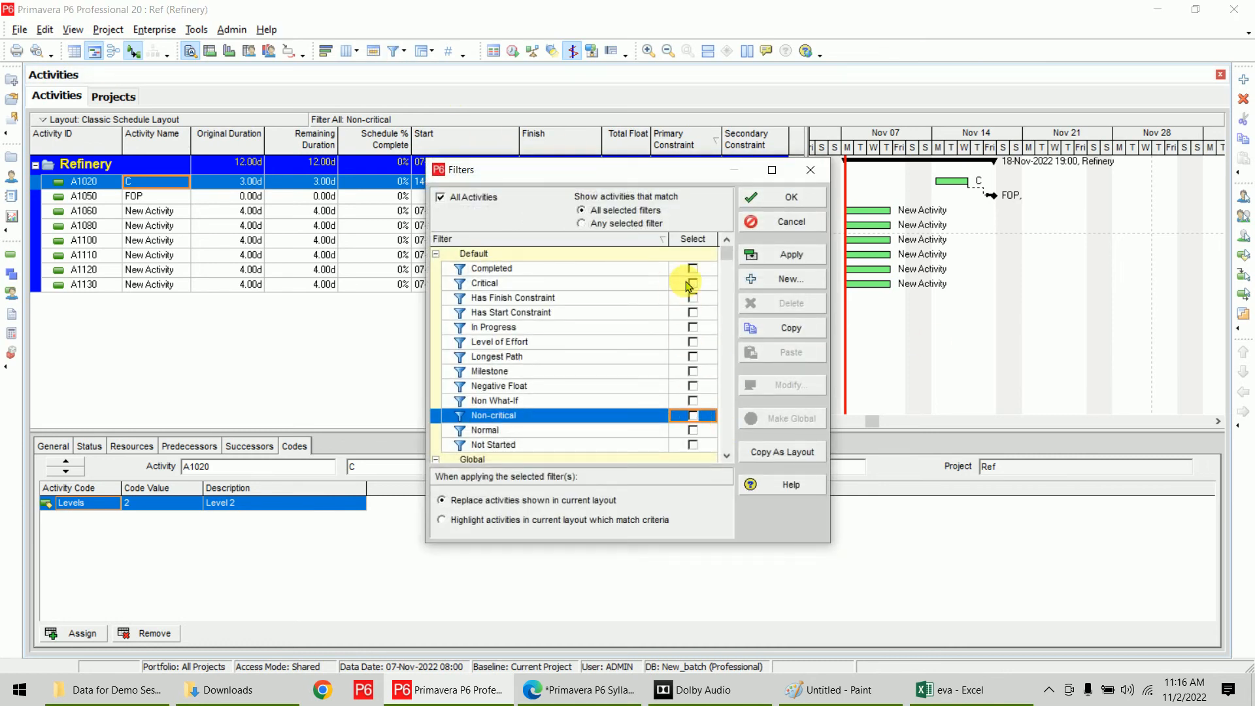
left_click(791, 197)
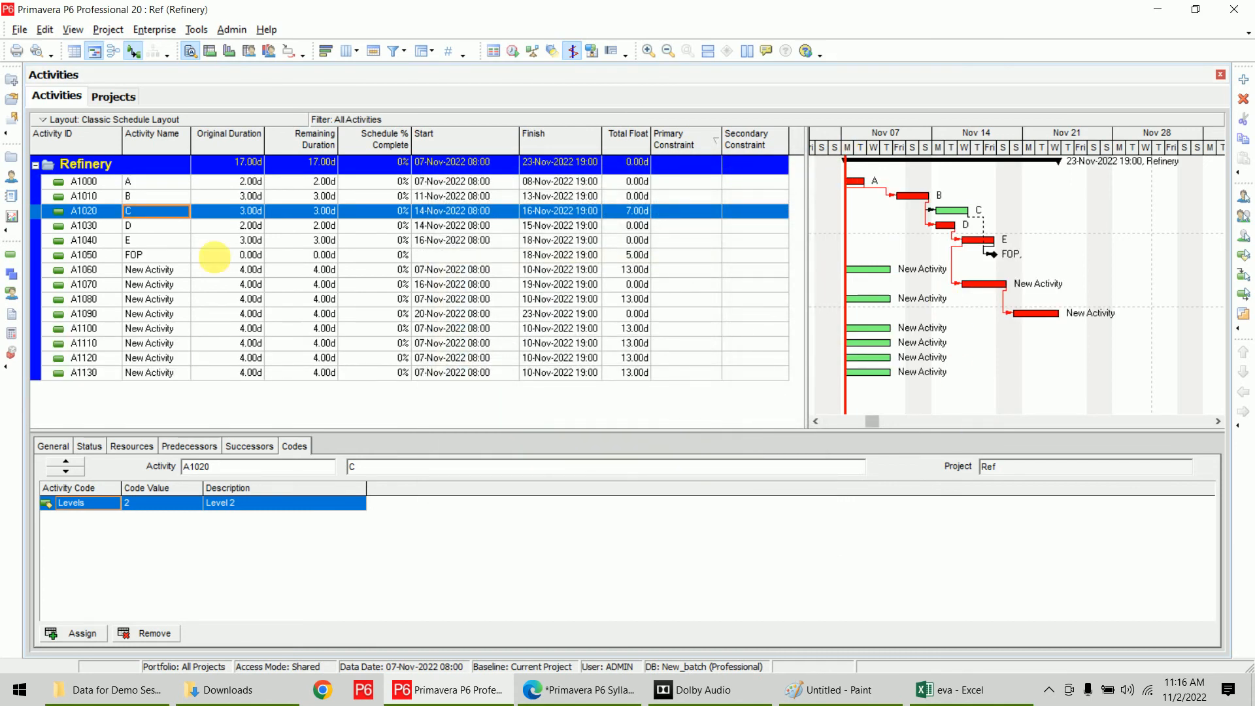
- Mark activity A as started and set its duration percent complete to 50%
left_click(159, 183)
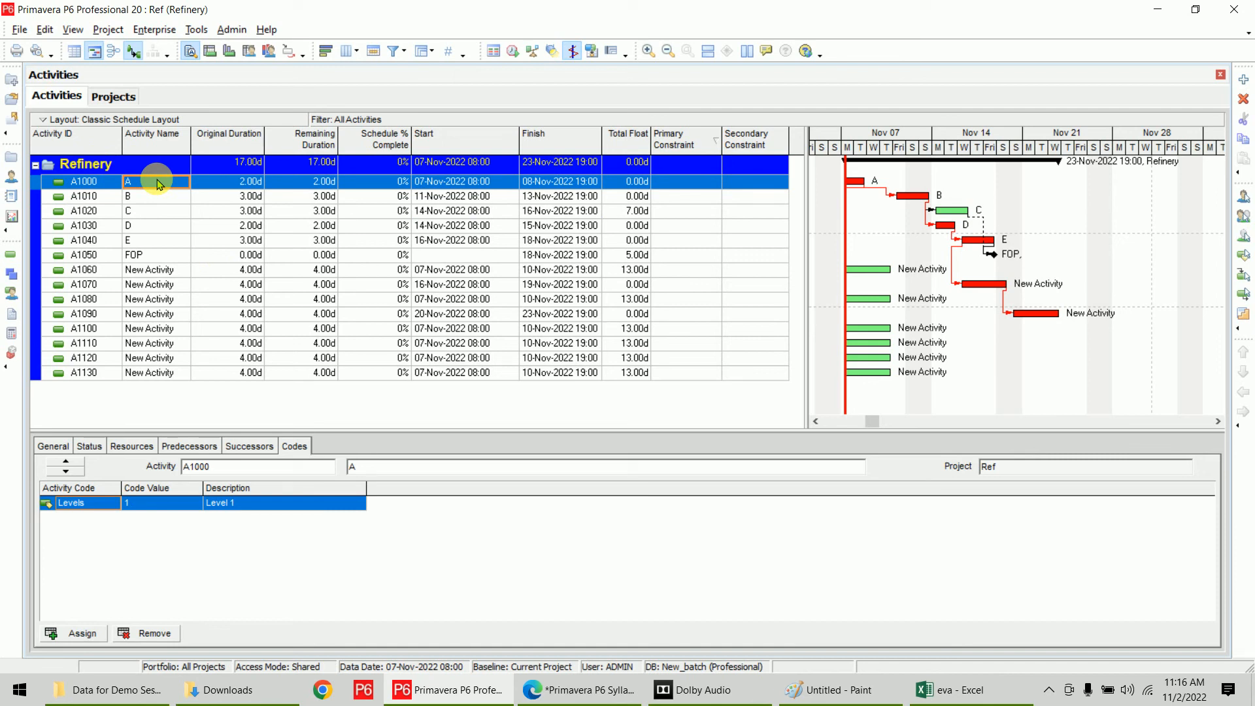
left_click(90, 446)
left_click(330, 509)
left_click(872, 513)
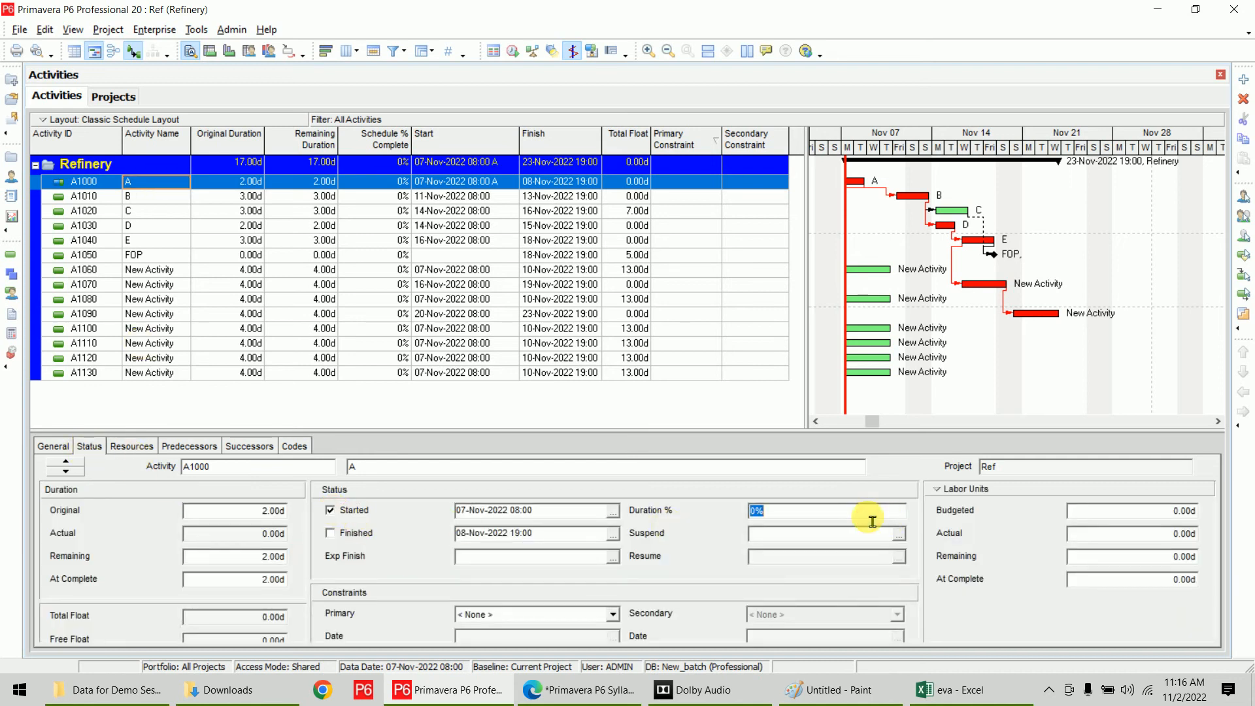
type("50")
key("Return")
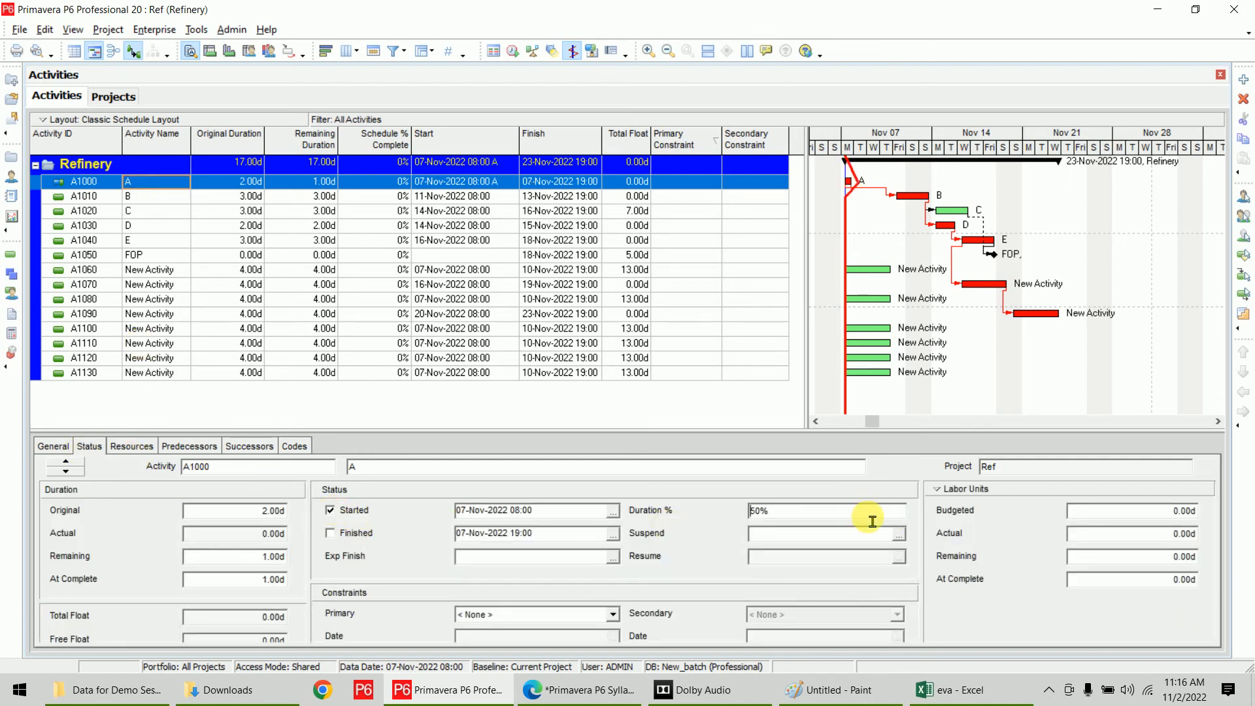
- Mark activities A1060 and A1080 as started and finished
left_click(185, 272)
left_click(331, 532)
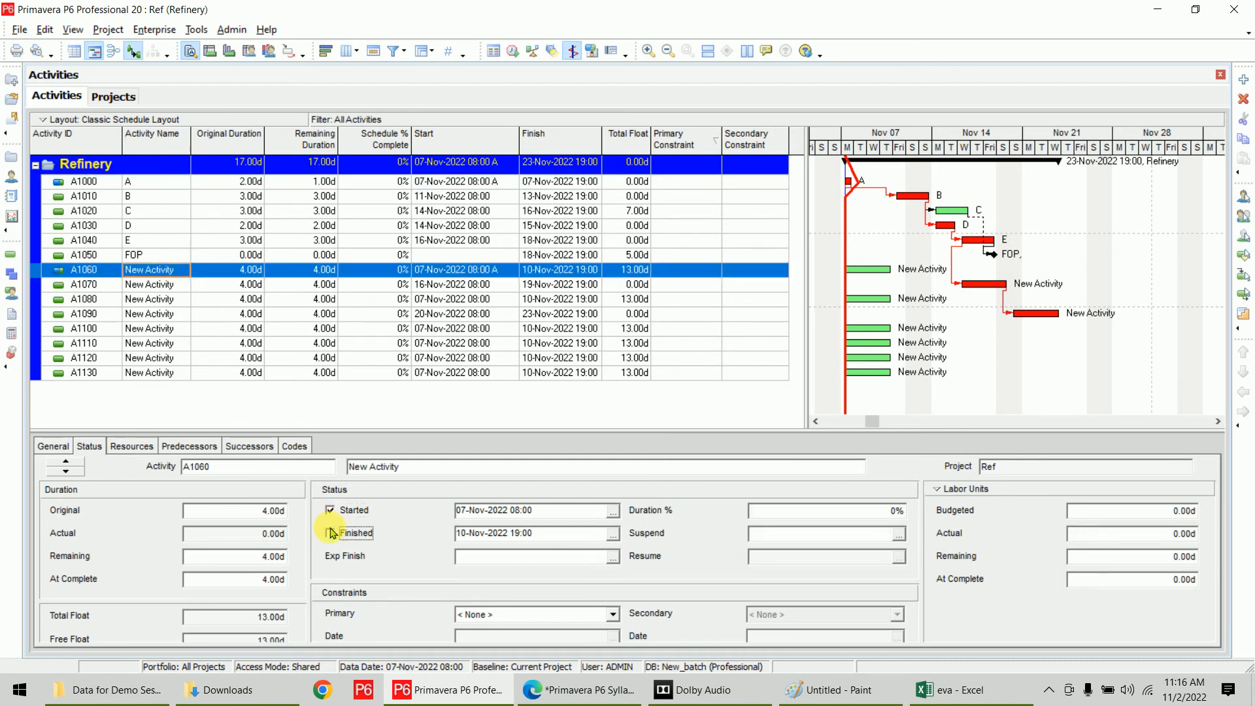
left_click(170, 299)
left_click(330, 510)
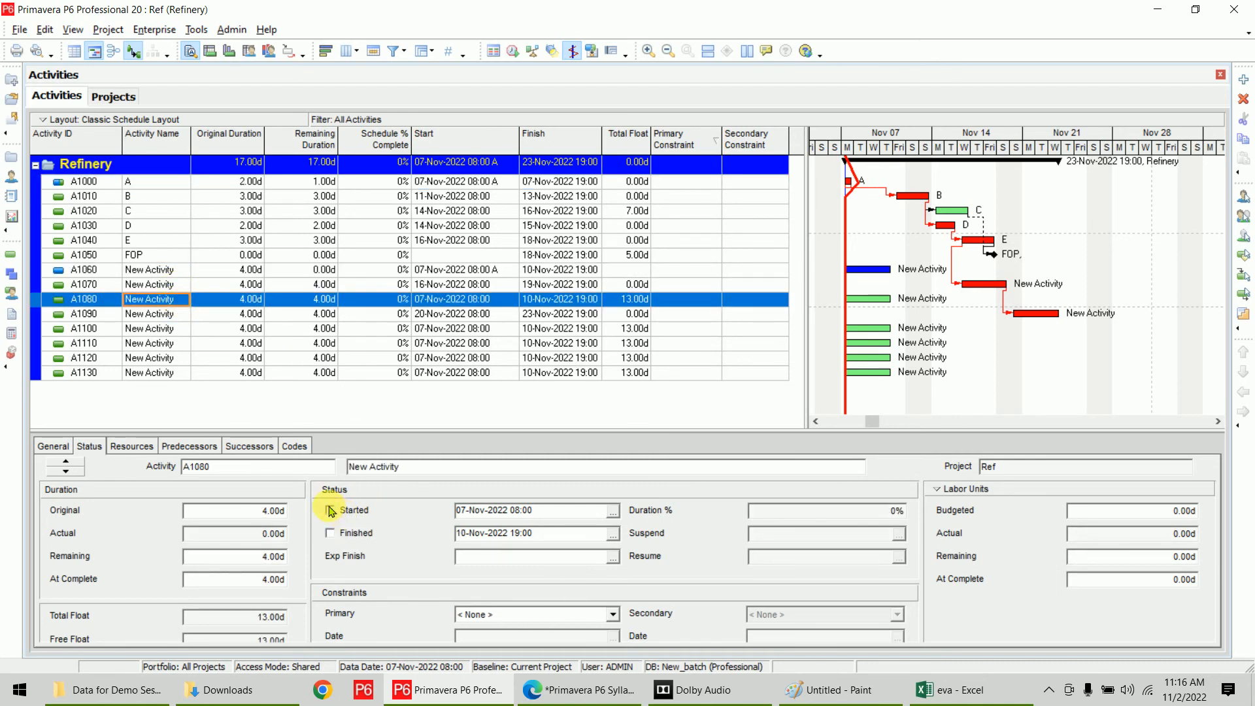
left_click(331, 534)
- Mark activity A1120 as started and set its duration percent complete to 50%
left_click(169, 359)
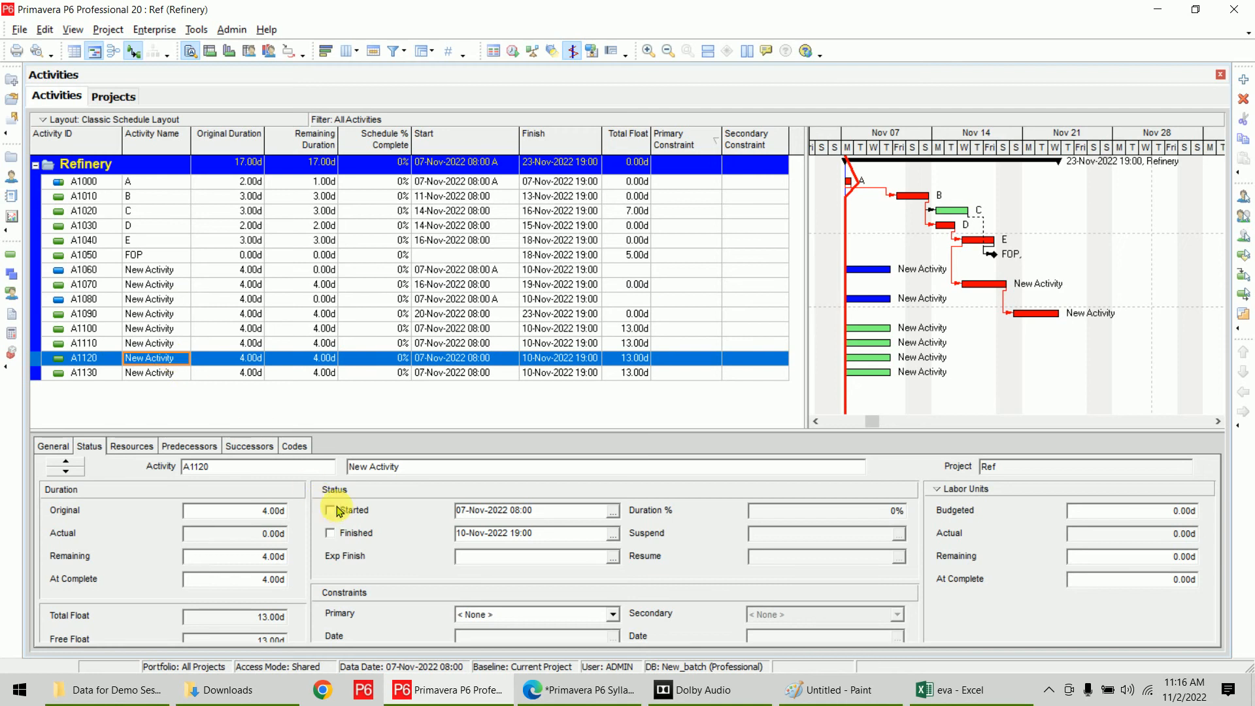
left_click(330, 510)
left_click(784, 511)
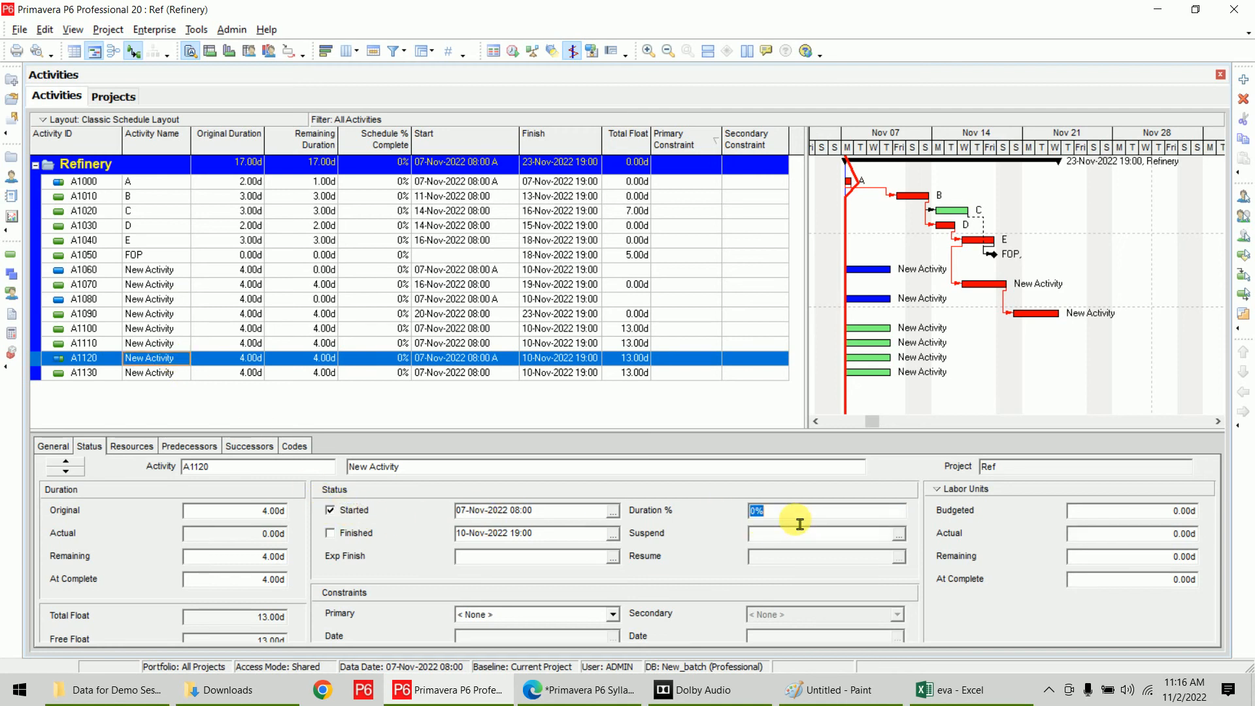
type("50")
key("Return")
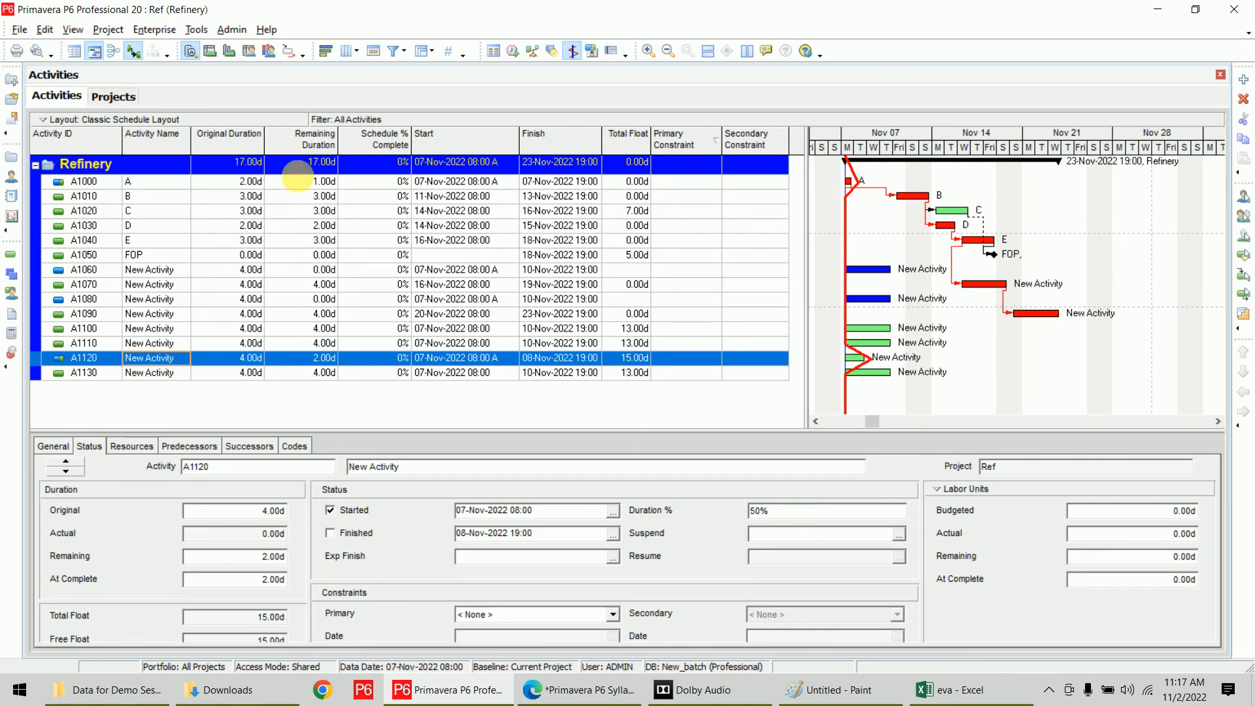
- Apply the default Completed filter to the activity list
left_click(395, 51)
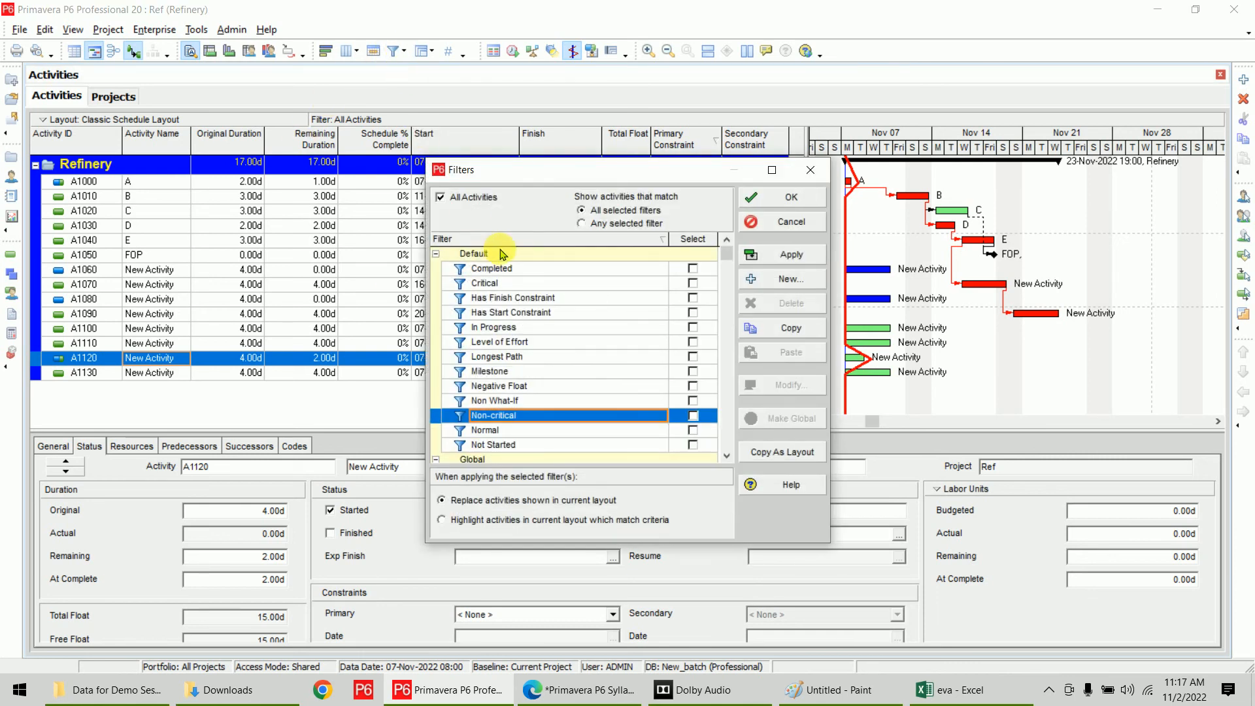
left_click(692, 270)
left_click(794, 255)
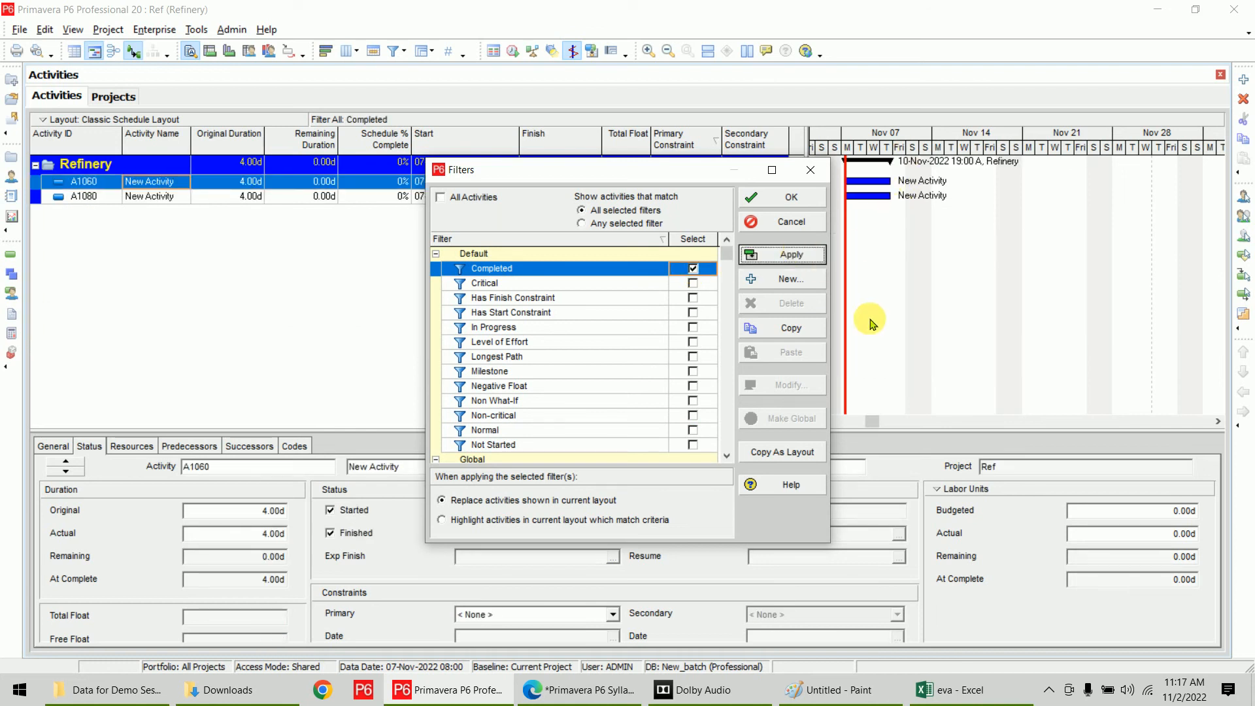
- Swap the Completed filter for the In Progress filter and accept the filter selection
left_click(692, 269)
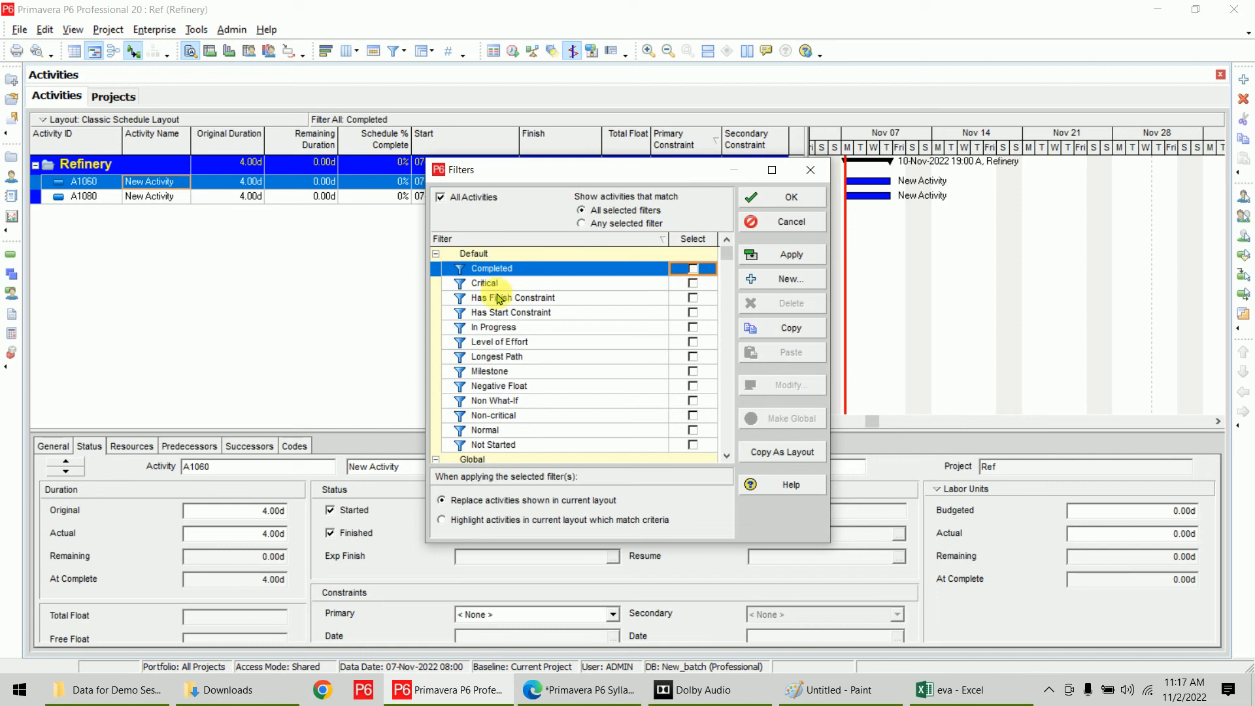
left_click(693, 327)
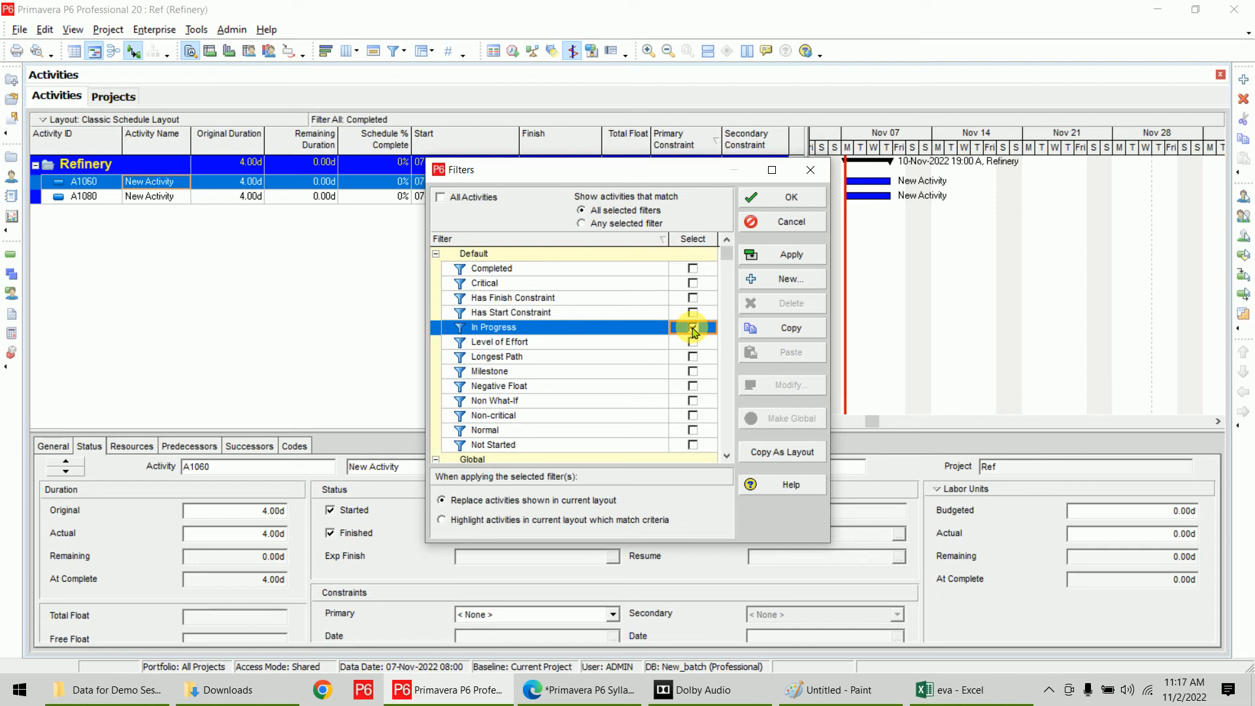
left_click(755, 254)
left_click(785, 198)
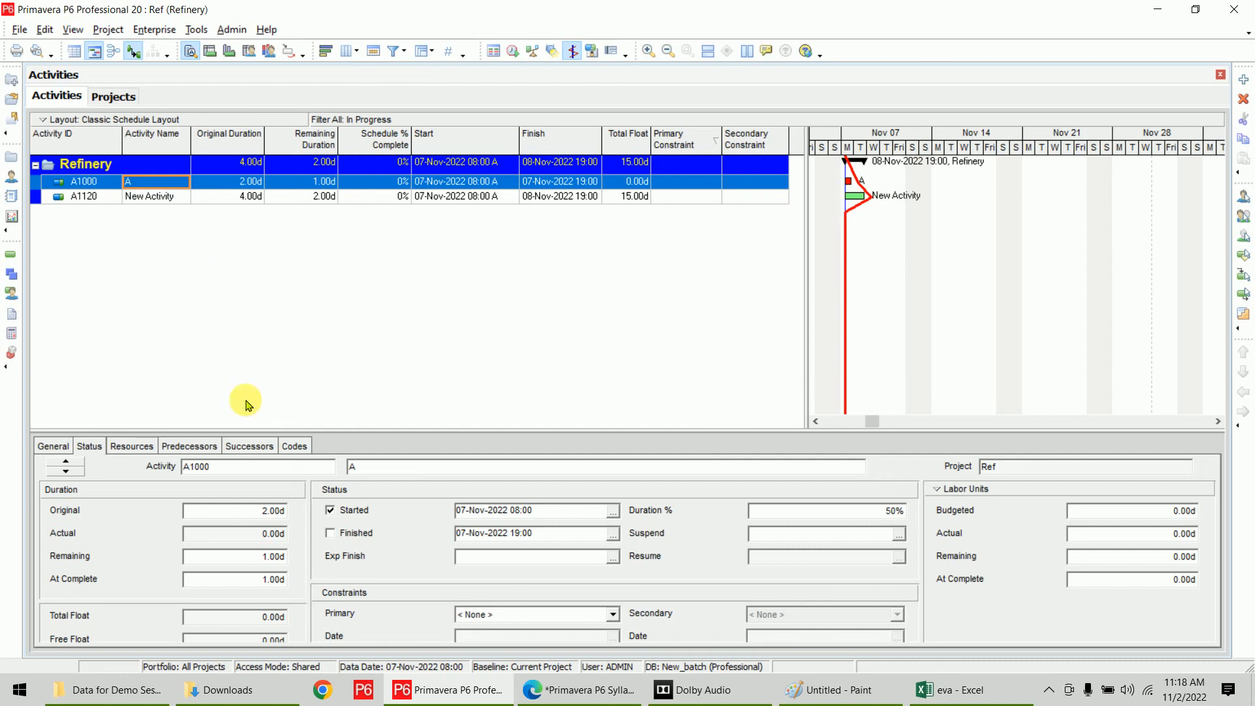
- Remove the In Progress filter and apply the change to show all activities
left_click(392, 53)
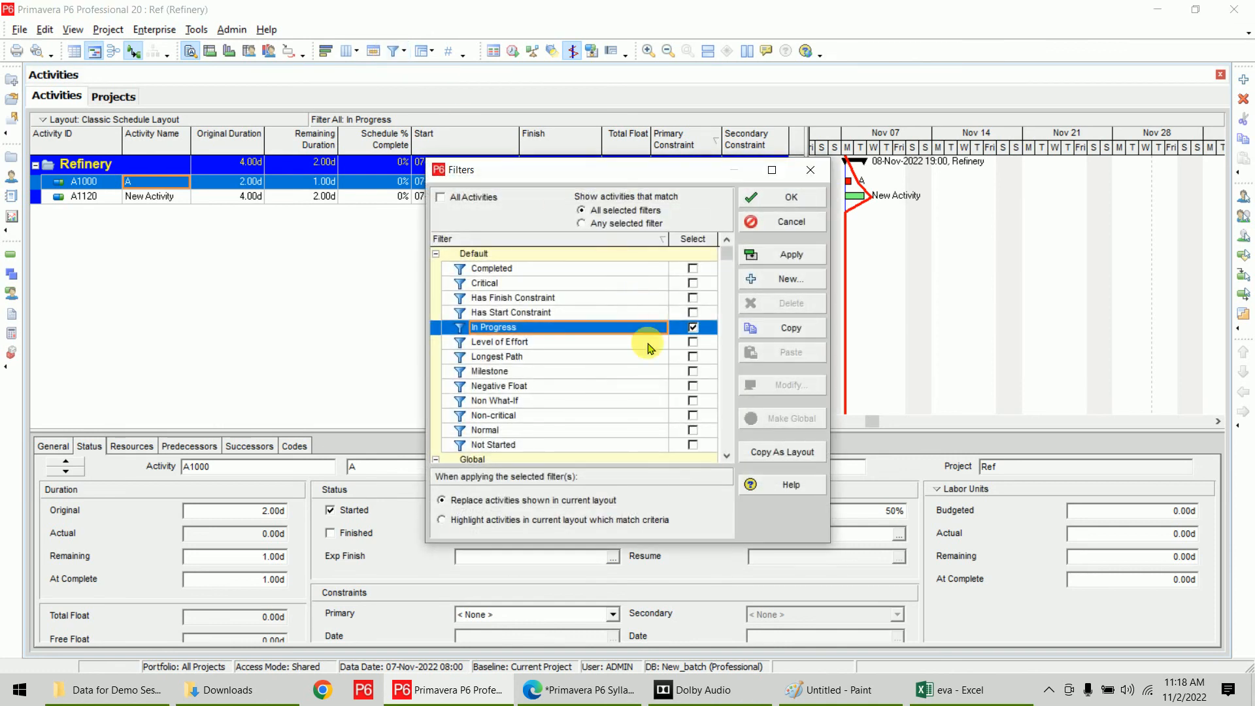
left_click(692, 327)
scroll(673, 420, "down", 1)
scroll(672, 420, "up", 1)
left_click(794, 255)
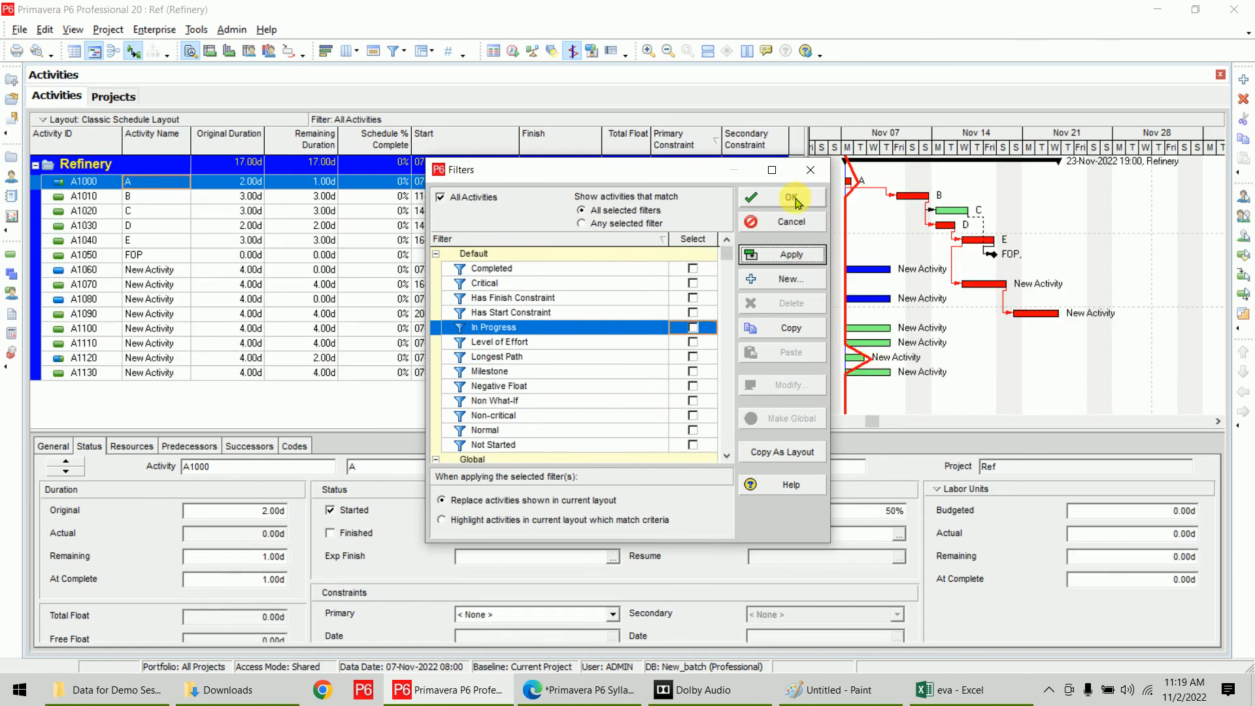
left_click(793, 197)
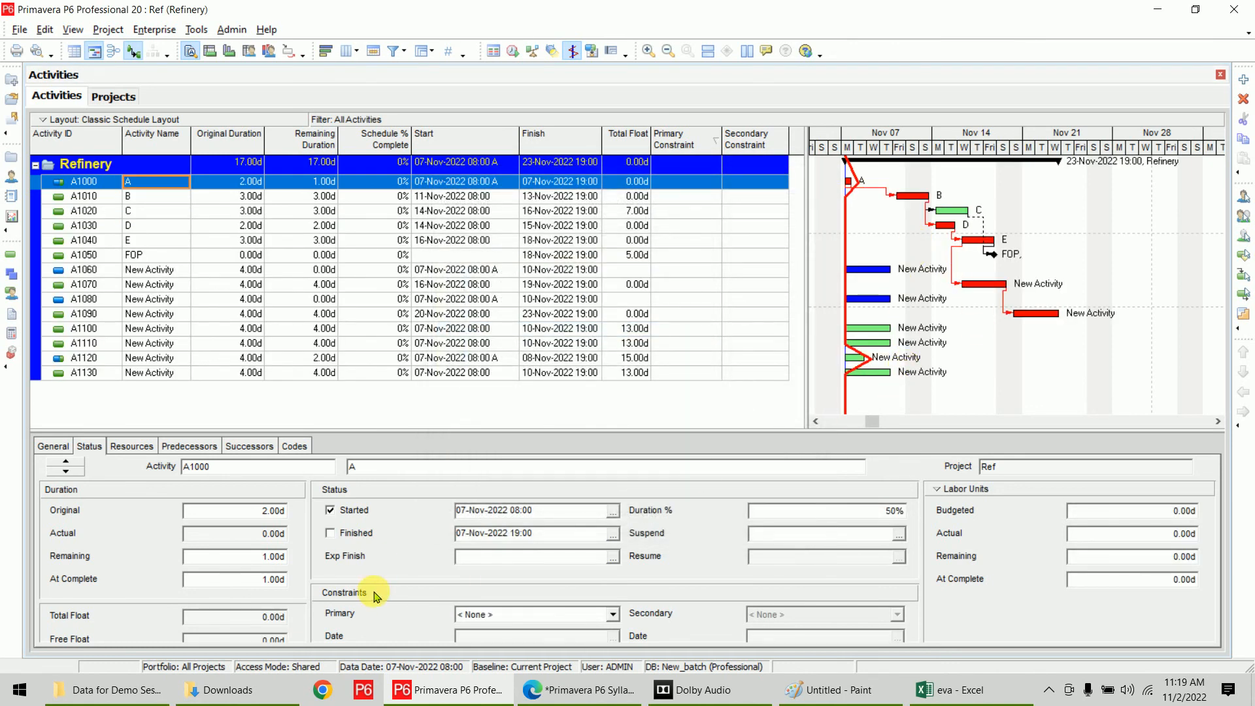
- Reset activity A's duration percent complete to 0% and clear its started status
left_click(881, 511)
type("0")
key("Return")
left_click(330, 510)
left_click(585, 373)
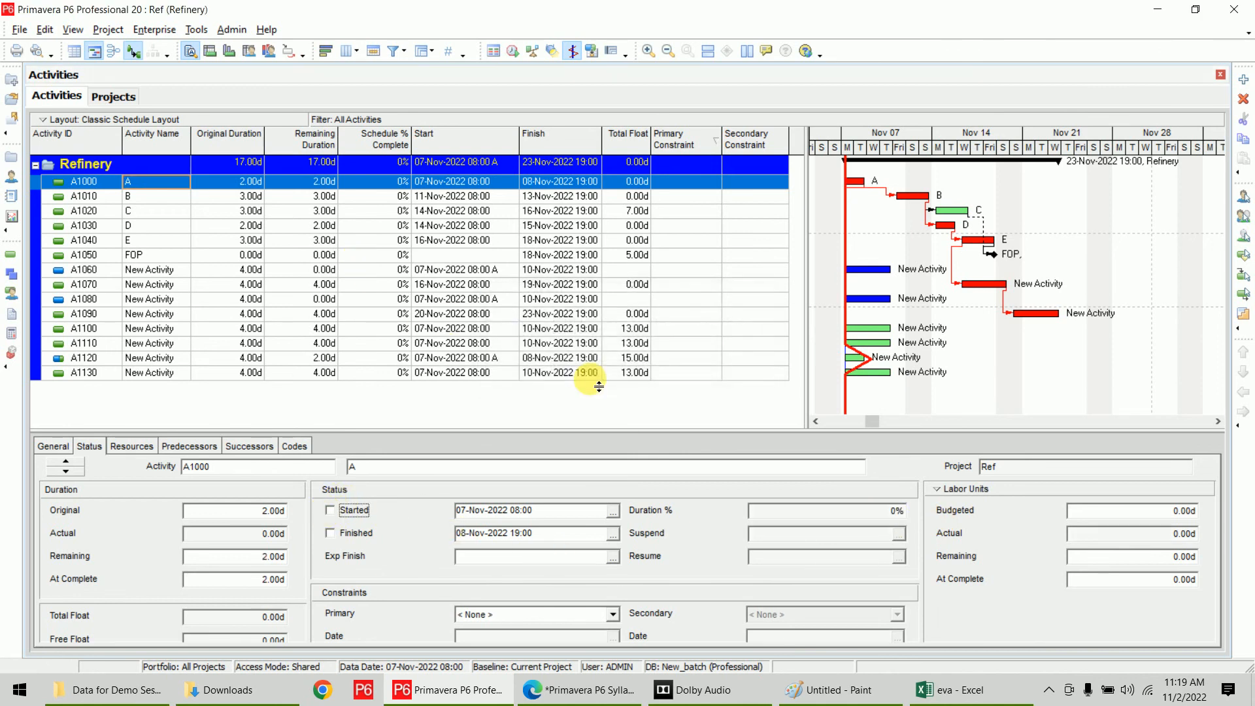
- Reset activity A1120's duration percent complete to 0% and change the activity to not started
left_click(162, 360)
left_click(785, 512)
type("0")
key("Return")
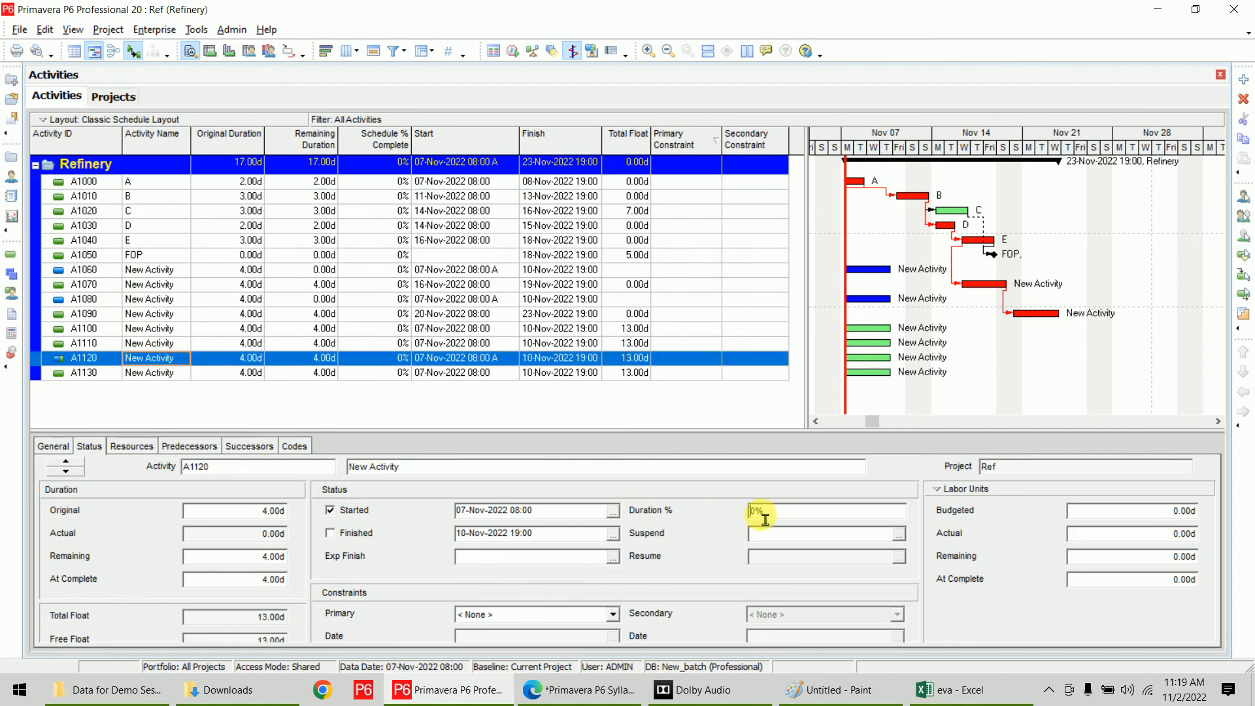
left_click(329, 509)
left_click(587, 372)
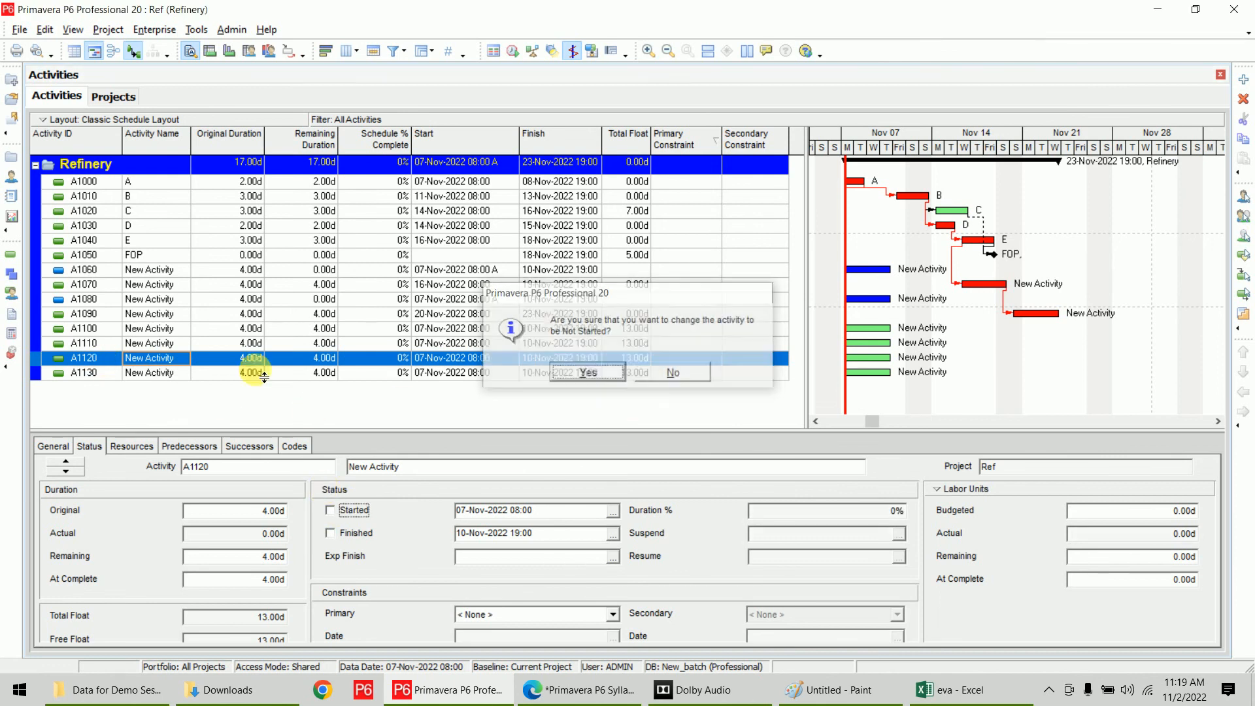
- Clear activity A1080's finished status, set its duration percent complete to 0% and change it to not started
left_click(87, 299)
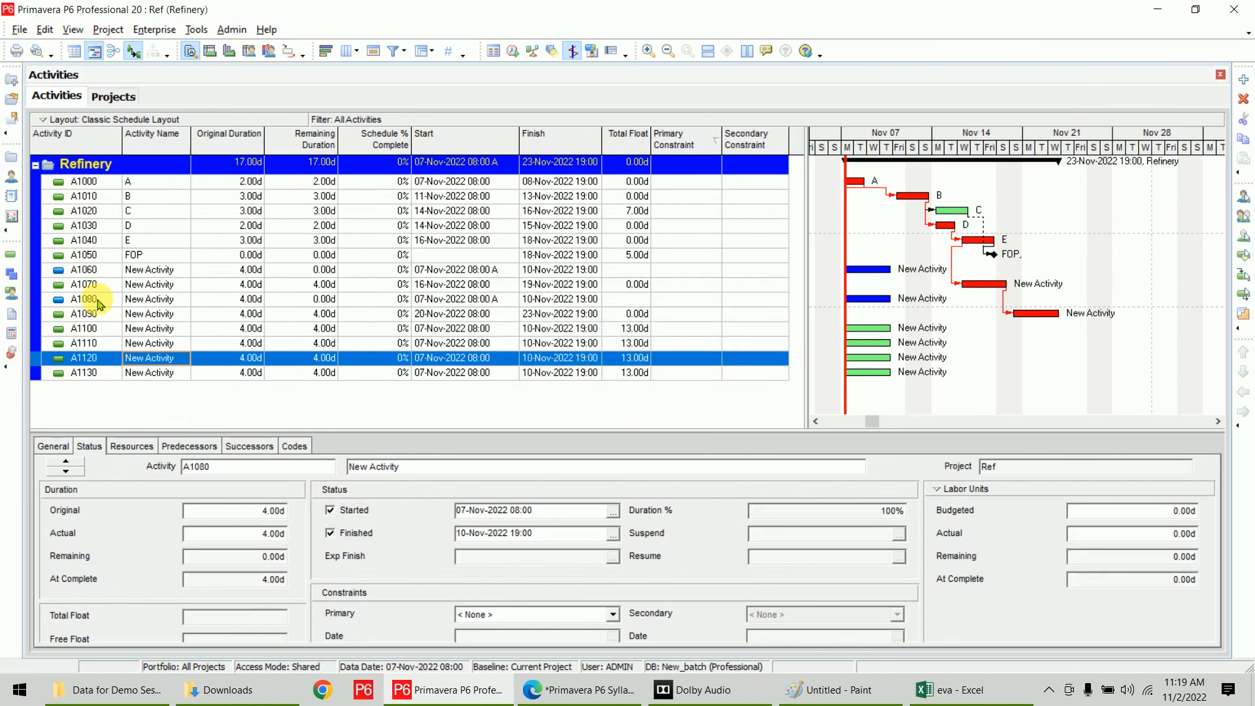
left_click(330, 533)
left_click(810, 510)
type("0")
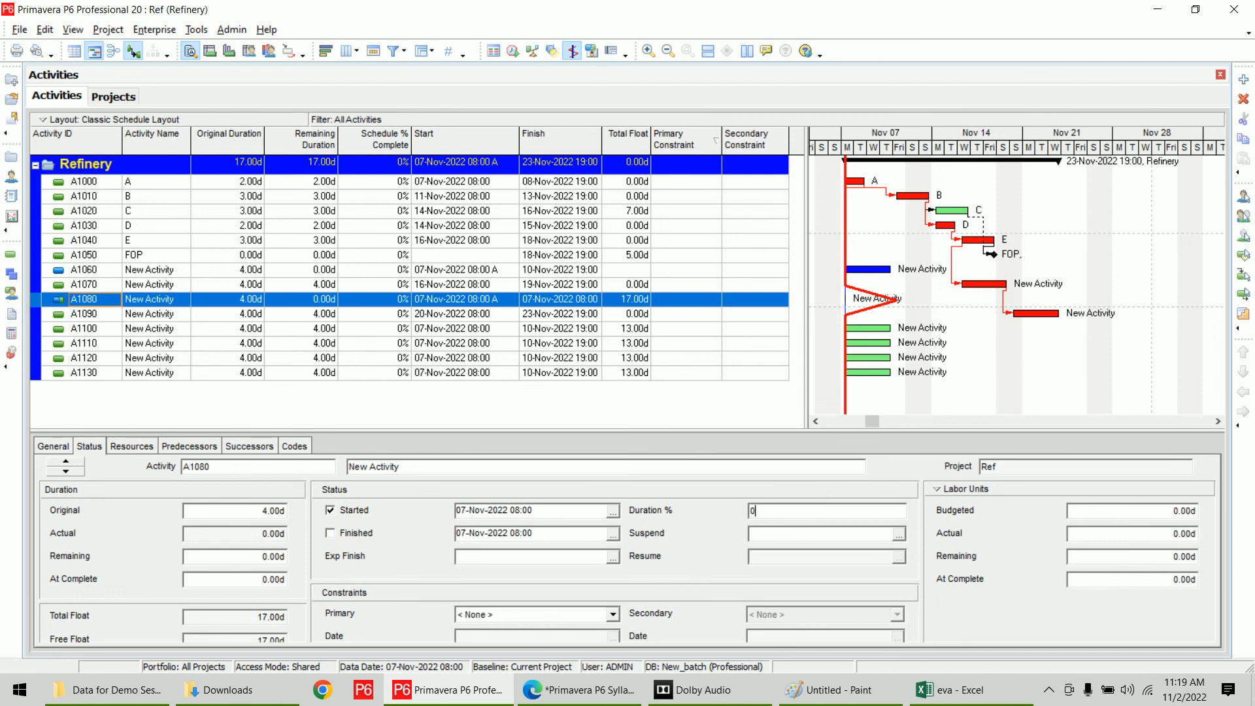
key("Return")
left_click(330, 510)
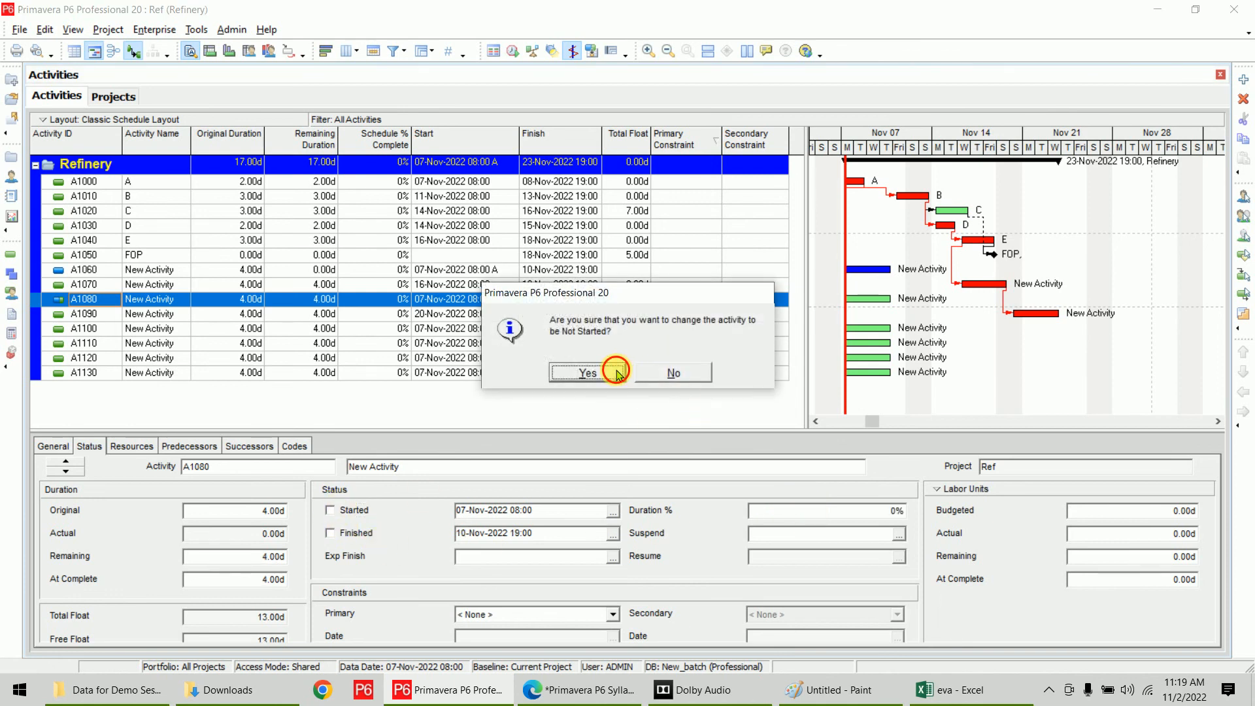
left_click(587, 373)
- Clear activity A1060's finished status, set its duration percent complete to 0% and change it to not started
left_click(84, 269)
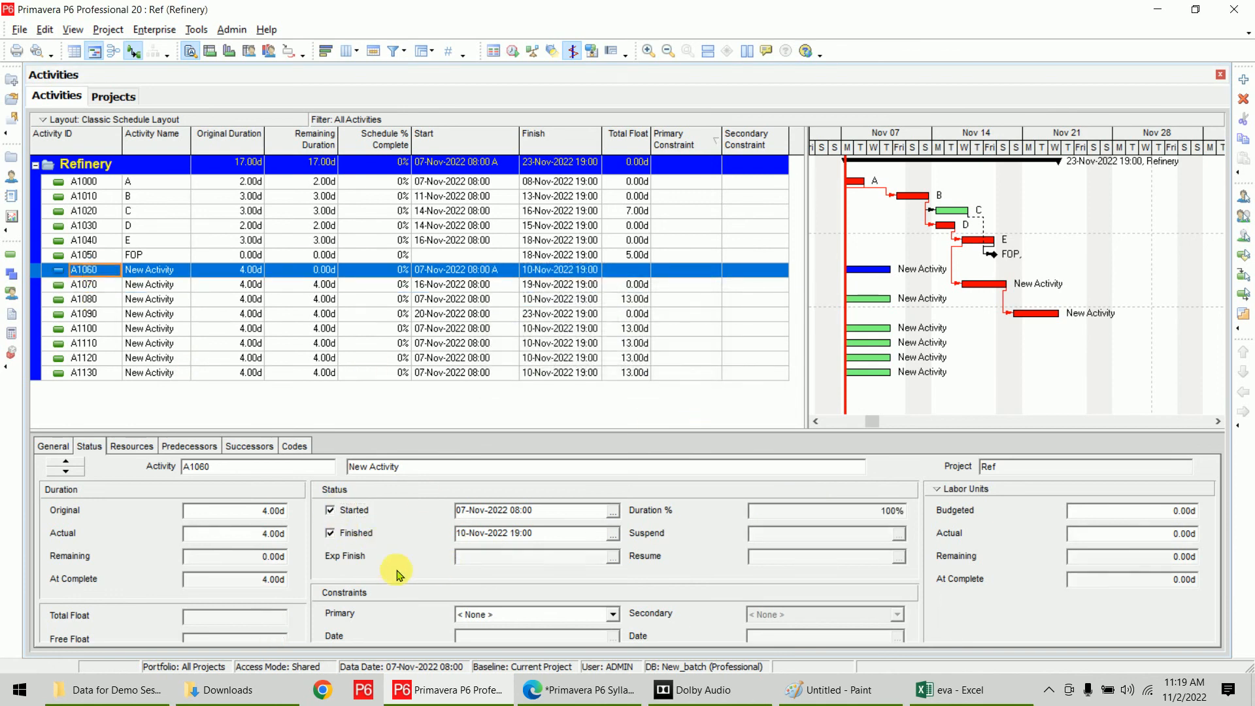
left_click(330, 533)
left_click(811, 513)
type("0")
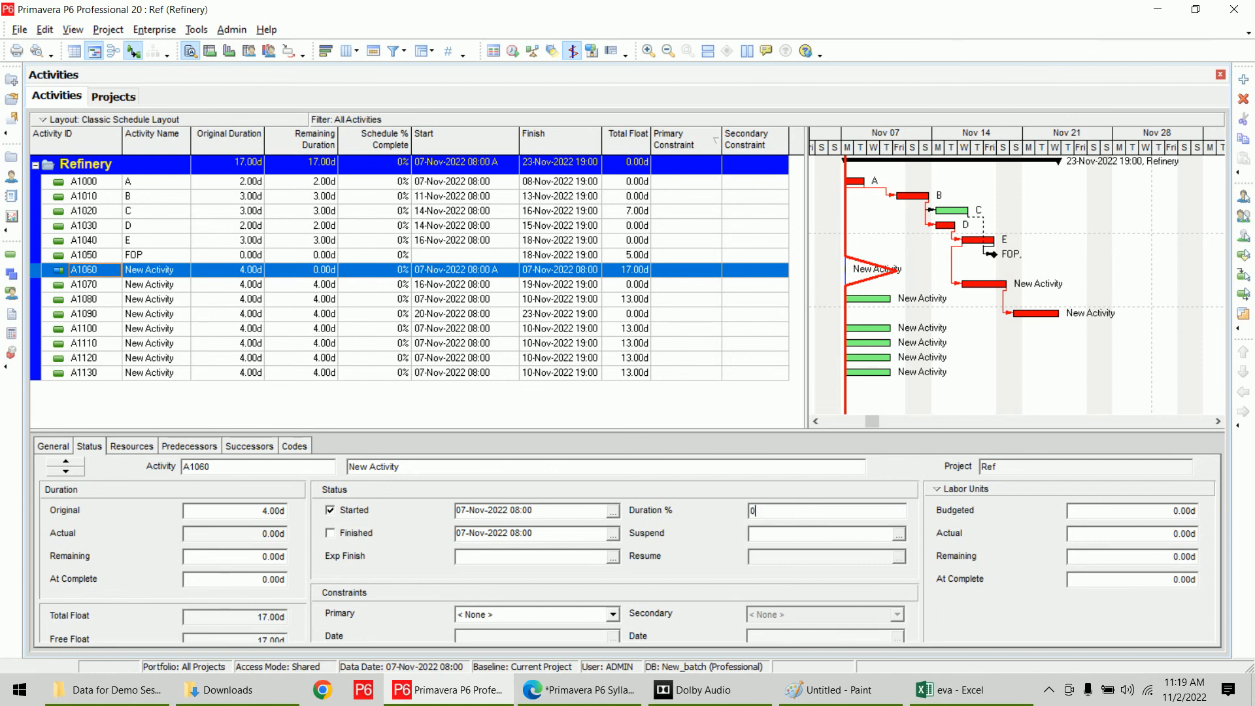
key("Return")
left_click(338, 514)
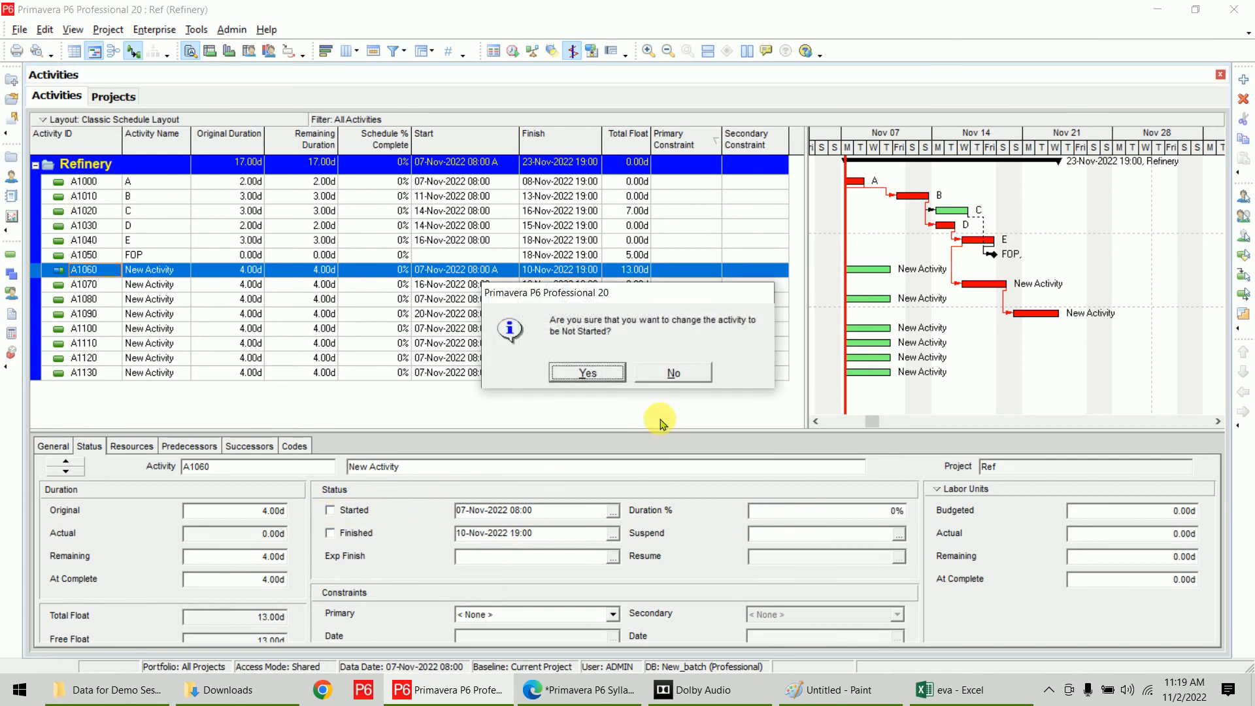
left_click(586, 373)
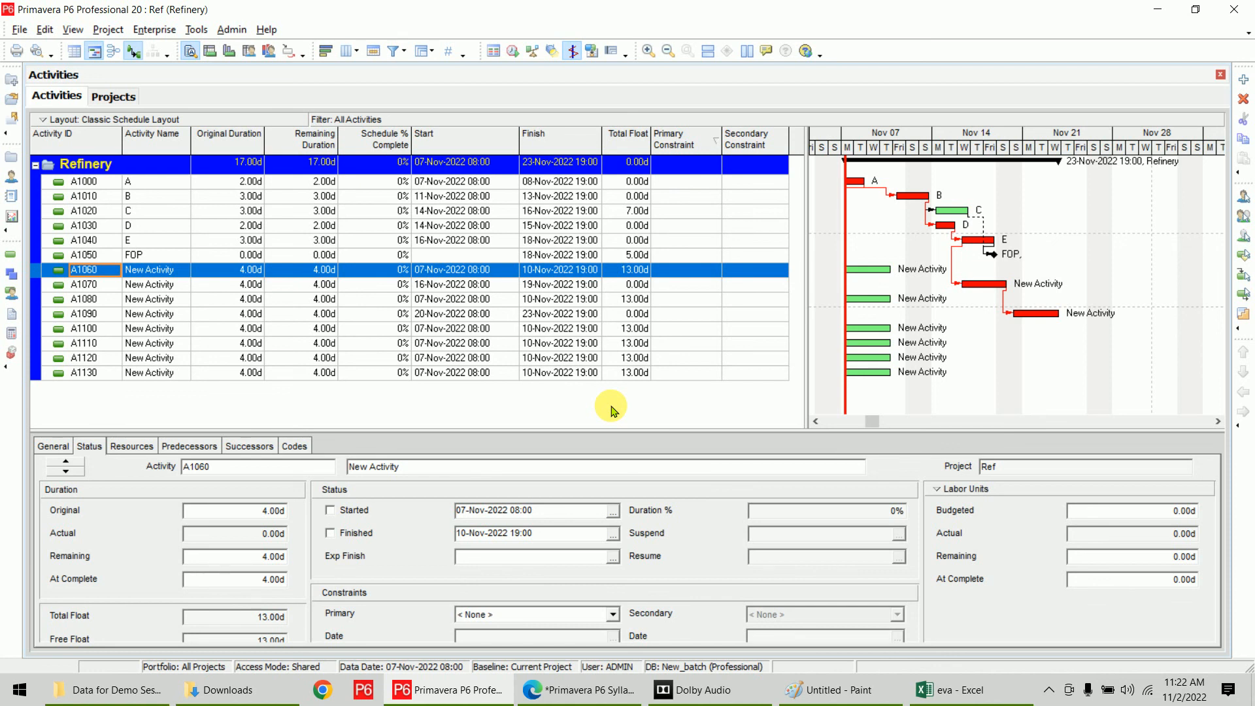
- Switch to the Primavera P6 syllabus PDF in Edge and mark the Introduction about Codes and Types of codes topics with pen strokes
left_click(575, 690)
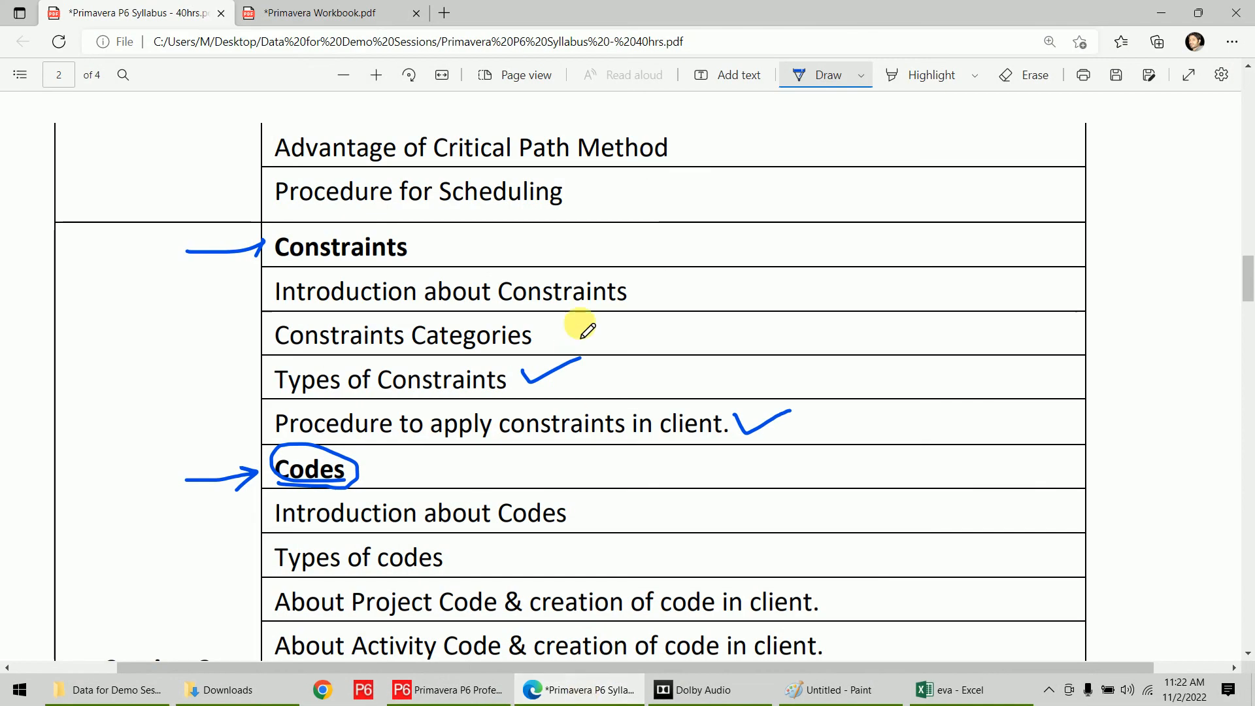
scroll(579, 327, "down", 4)
left_click_drag(238, 269, 294, 242)
left_click_drag(223, 307, 283, 293)
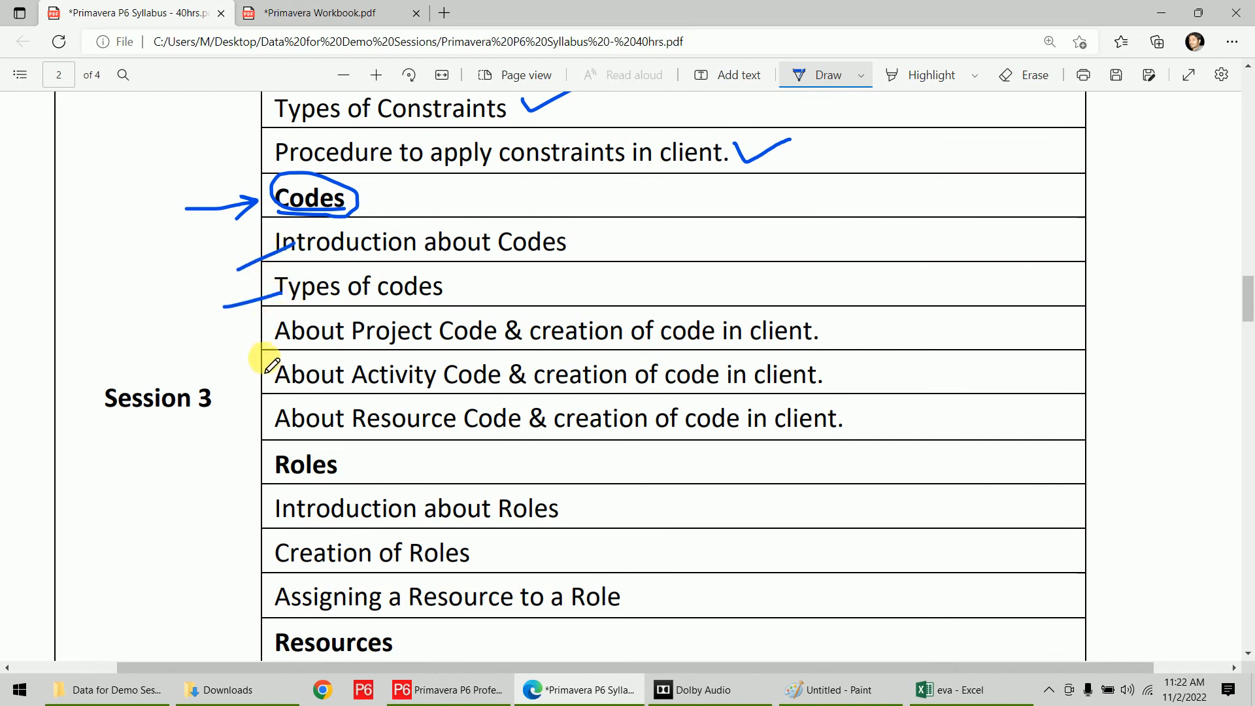
- Underline the Project, Activity and Resource Code topics and draw a line with upward arrows at both ends beneath the Codes section
left_click_drag(344, 348, 494, 345)
left_click_drag(359, 391, 504, 390)
left_click_drag(363, 431, 392, 432)
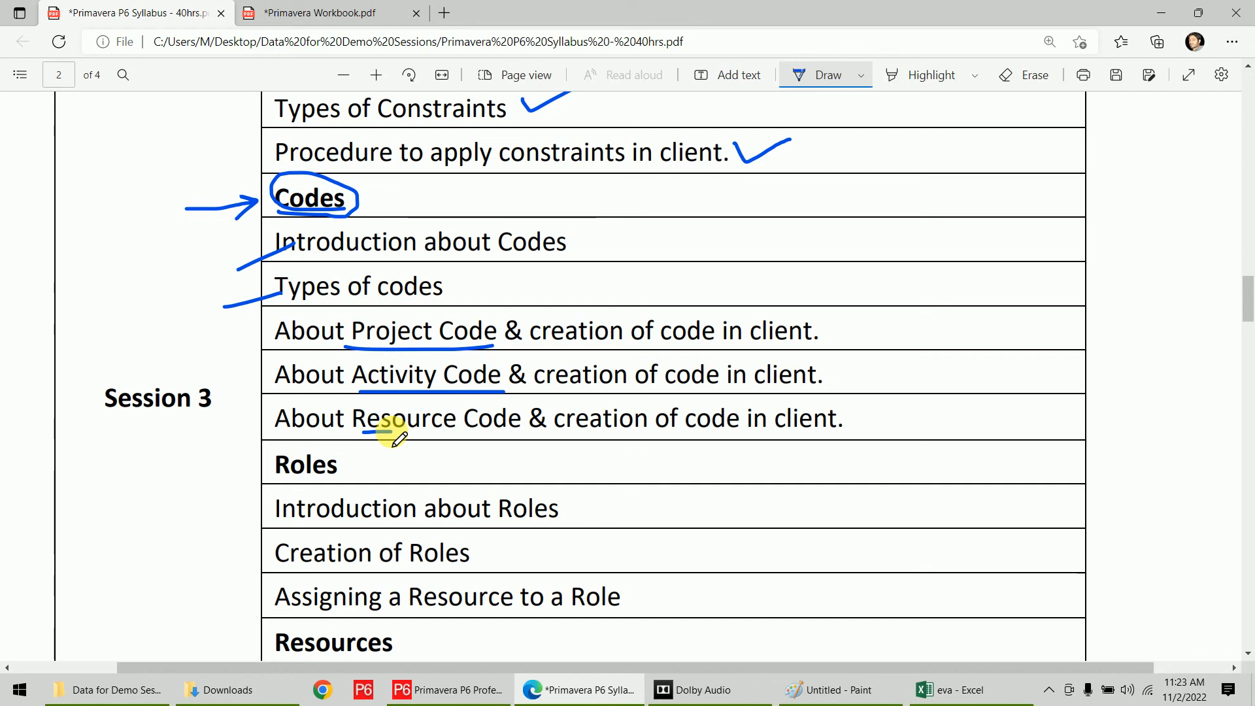
mouse_move(92, 438)
left_mouse_down()
mouse_move(824, 447)
mouse_move(1001, 434)
mouse_move(1001, 304)
mouse_move(1021, 313)
left_mouse_up()
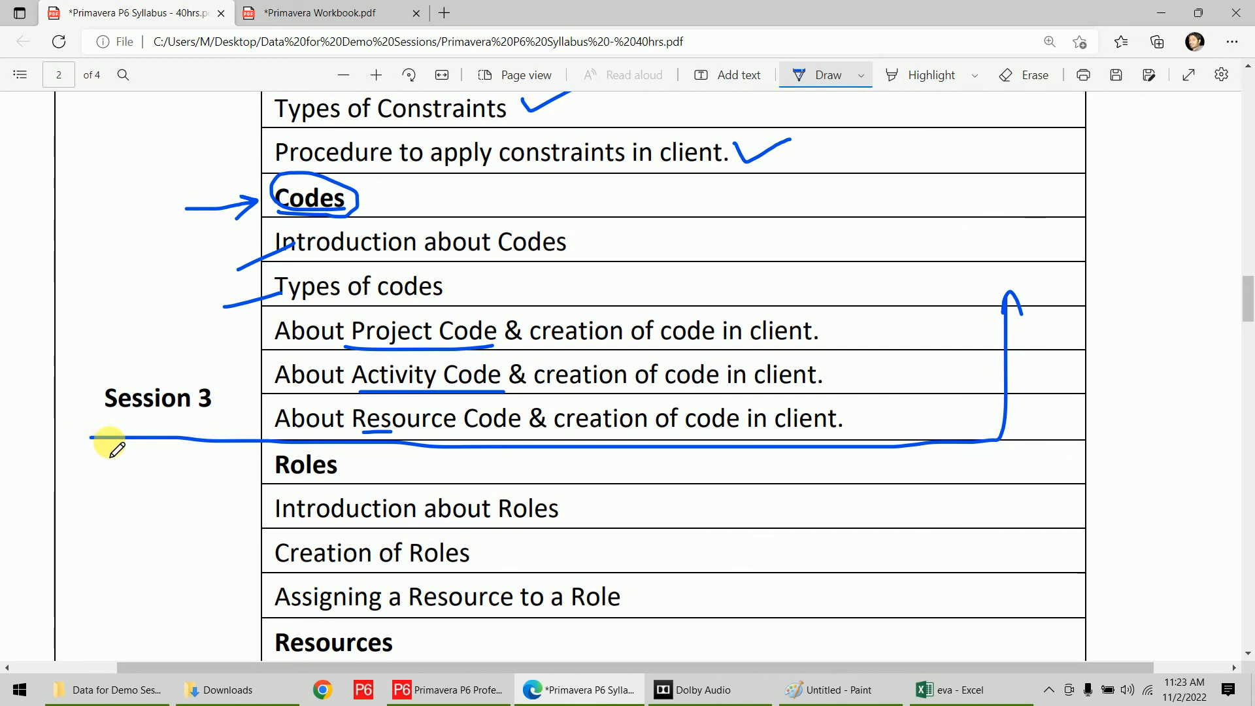
mouse_move(91, 437)
left_mouse_down()
mouse_move(99, 328)
mouse_move(114, 340)
left_mouse_up()
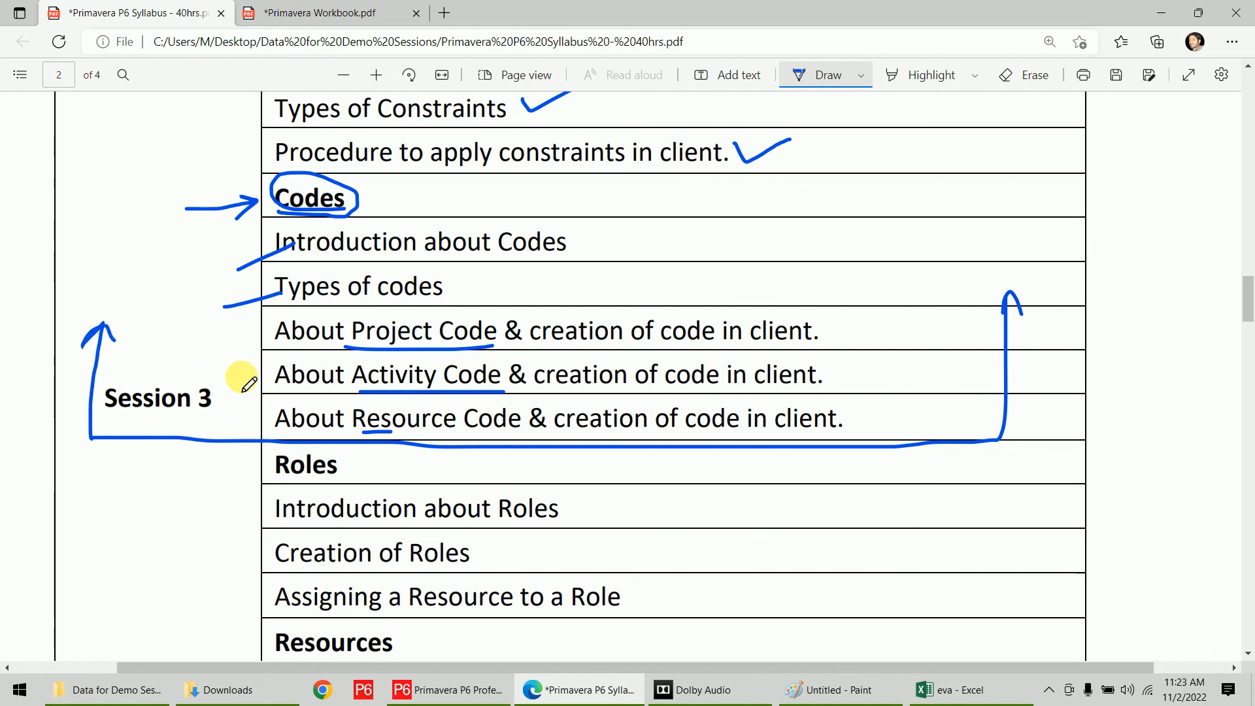
- Bracket the Roles and Resources topics on both sides in pen and handwrite "Budget" beside them
scroll(830, 352, "down", 4)
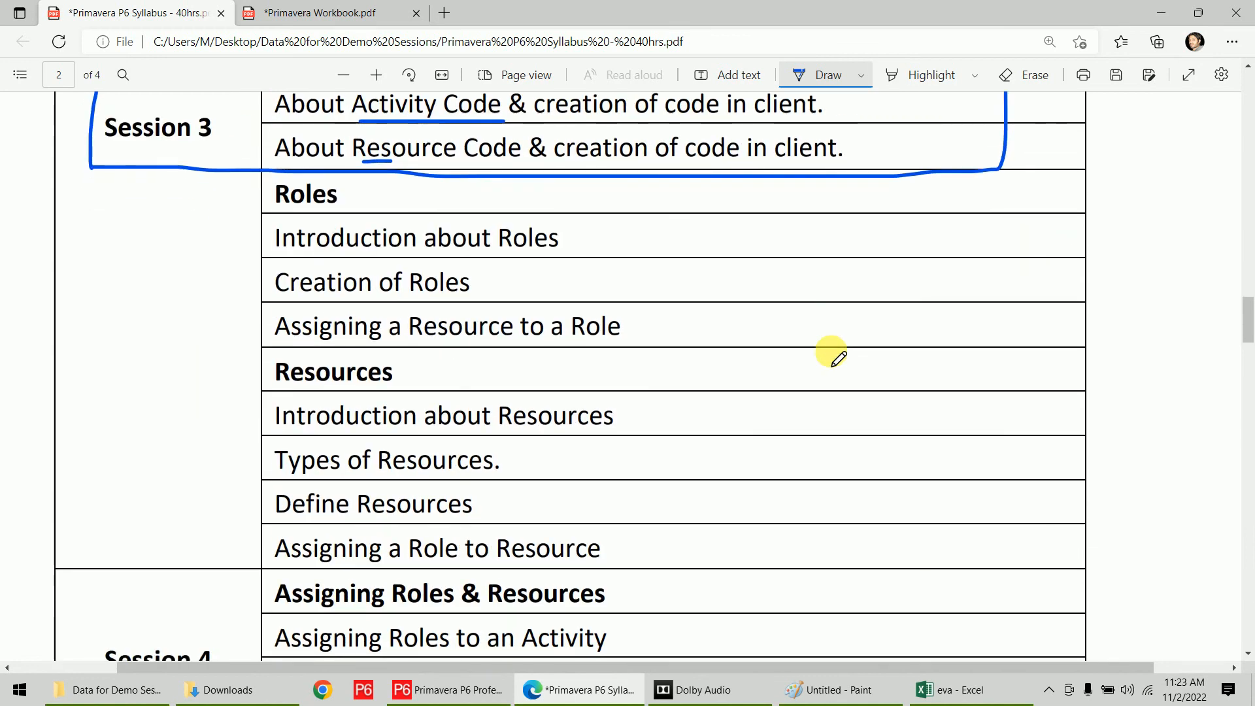
mouse_move(264, 178)
left_mouse_down()
mouse_move(209, 387)
mouse_move(222, 556)
mouse_move(242, 572)
mouse_move(264, 567)
left_mouse_up()
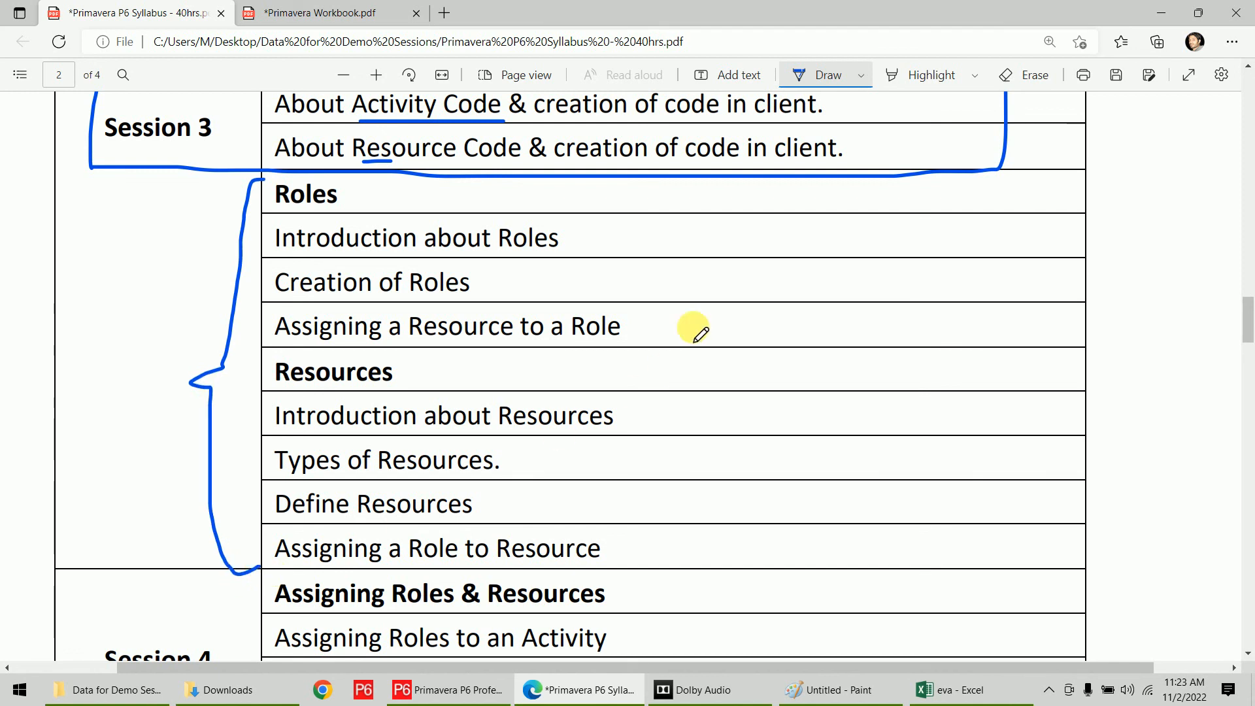
mouse_move(640, 230)
left_mouse_down()
mouse_move(776, 344)
mouse_move(681, 446)
left_mouse_up()
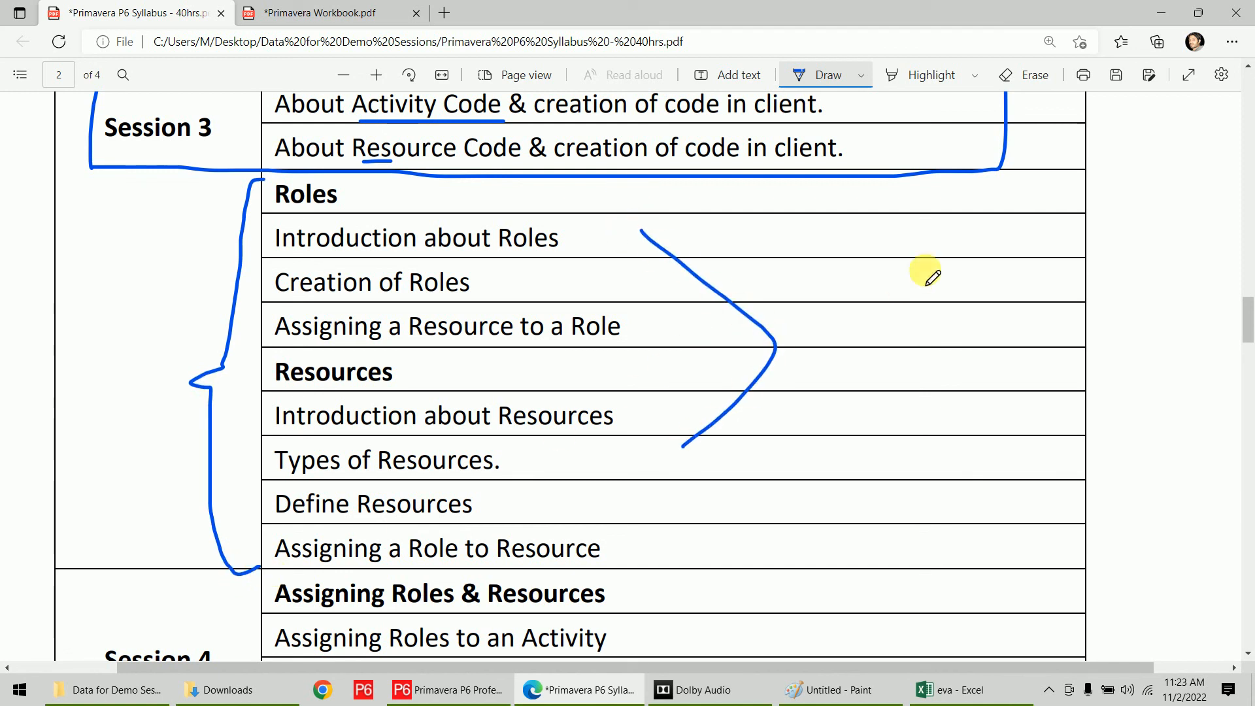
mouse_move(834, 313)
left_mouse_down()
mouse_move(843, 281)
mouse_move(844, 327)
mouse_move(918, 281)
mouse_move(932, 320)
mouse_move(956, 270)
left_mouse_up()
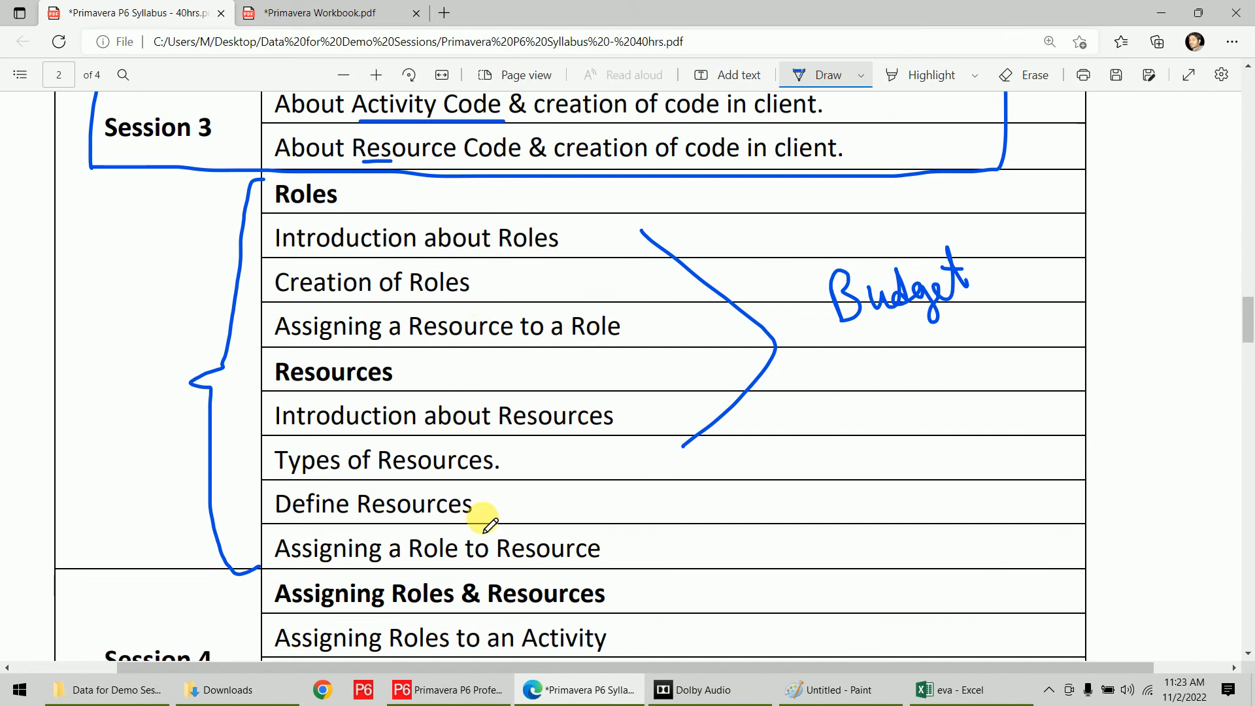
key("F10")
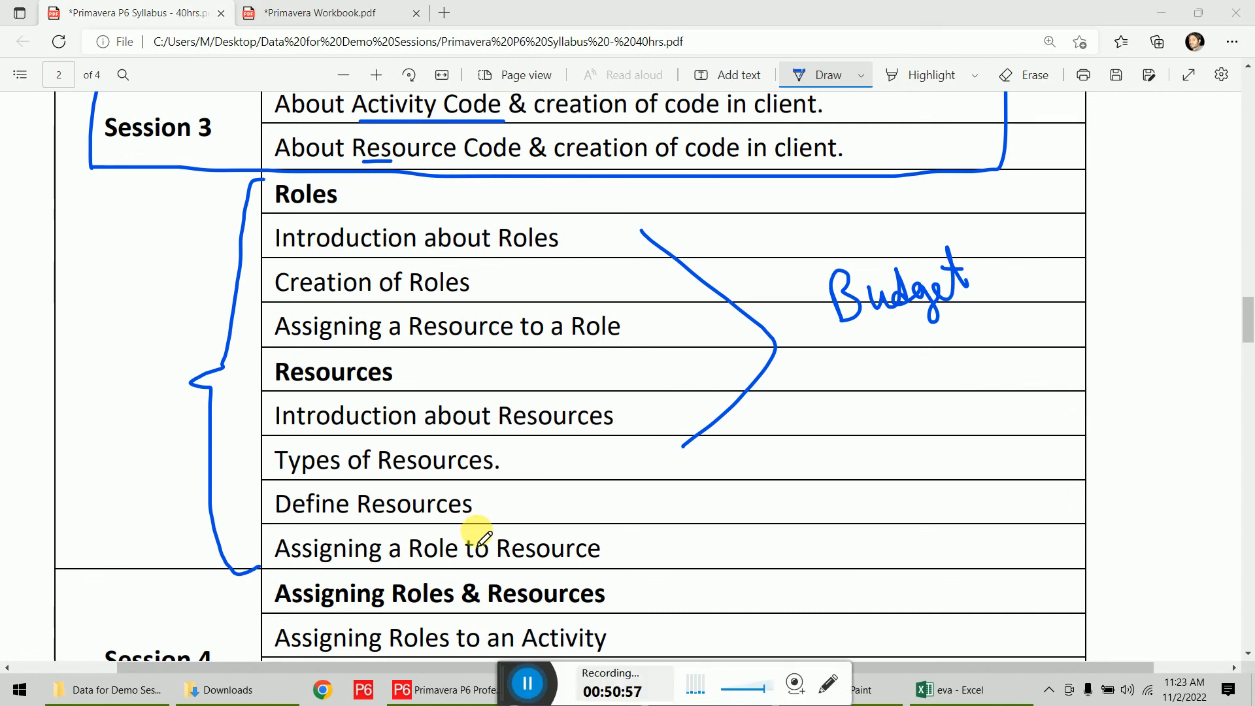